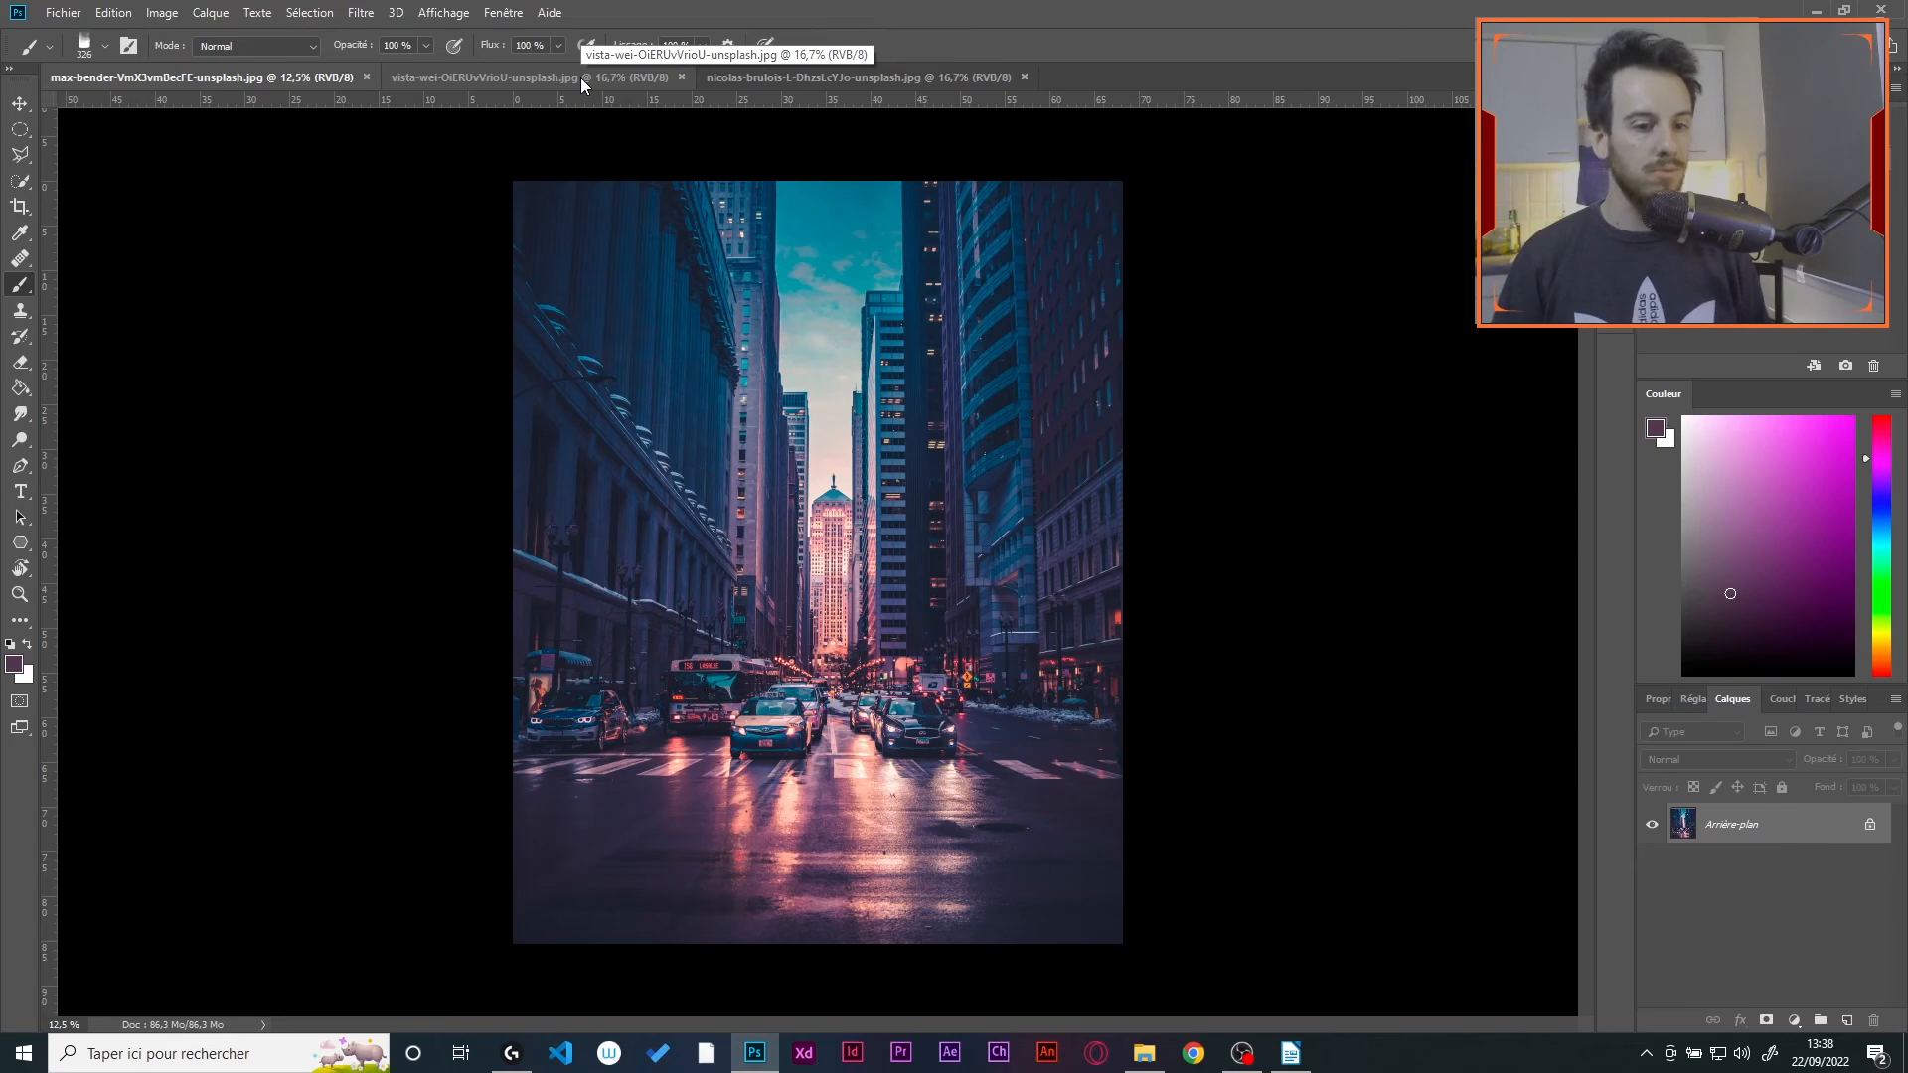
Look through the three open photos, return to the city street photo and show it centred in full-screen mode with menus.
click(580, 77)
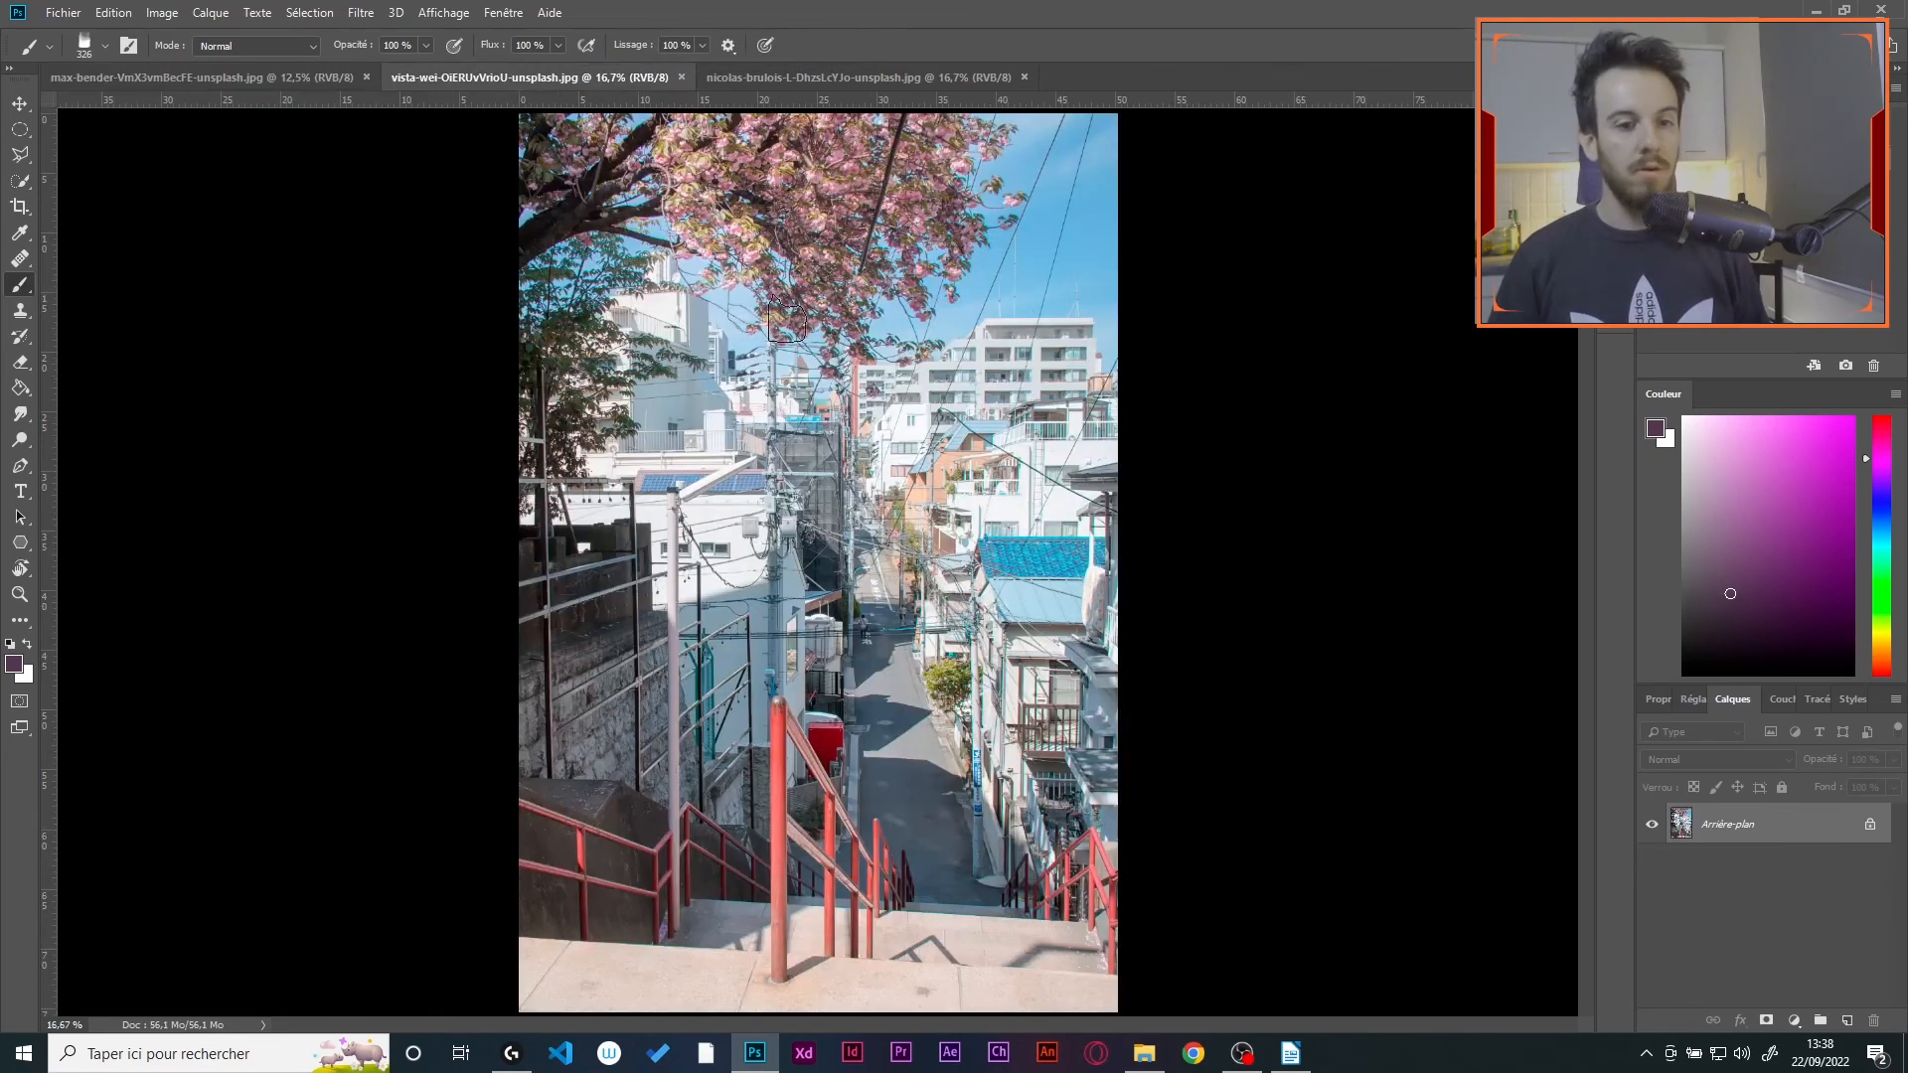
click(850, 80)
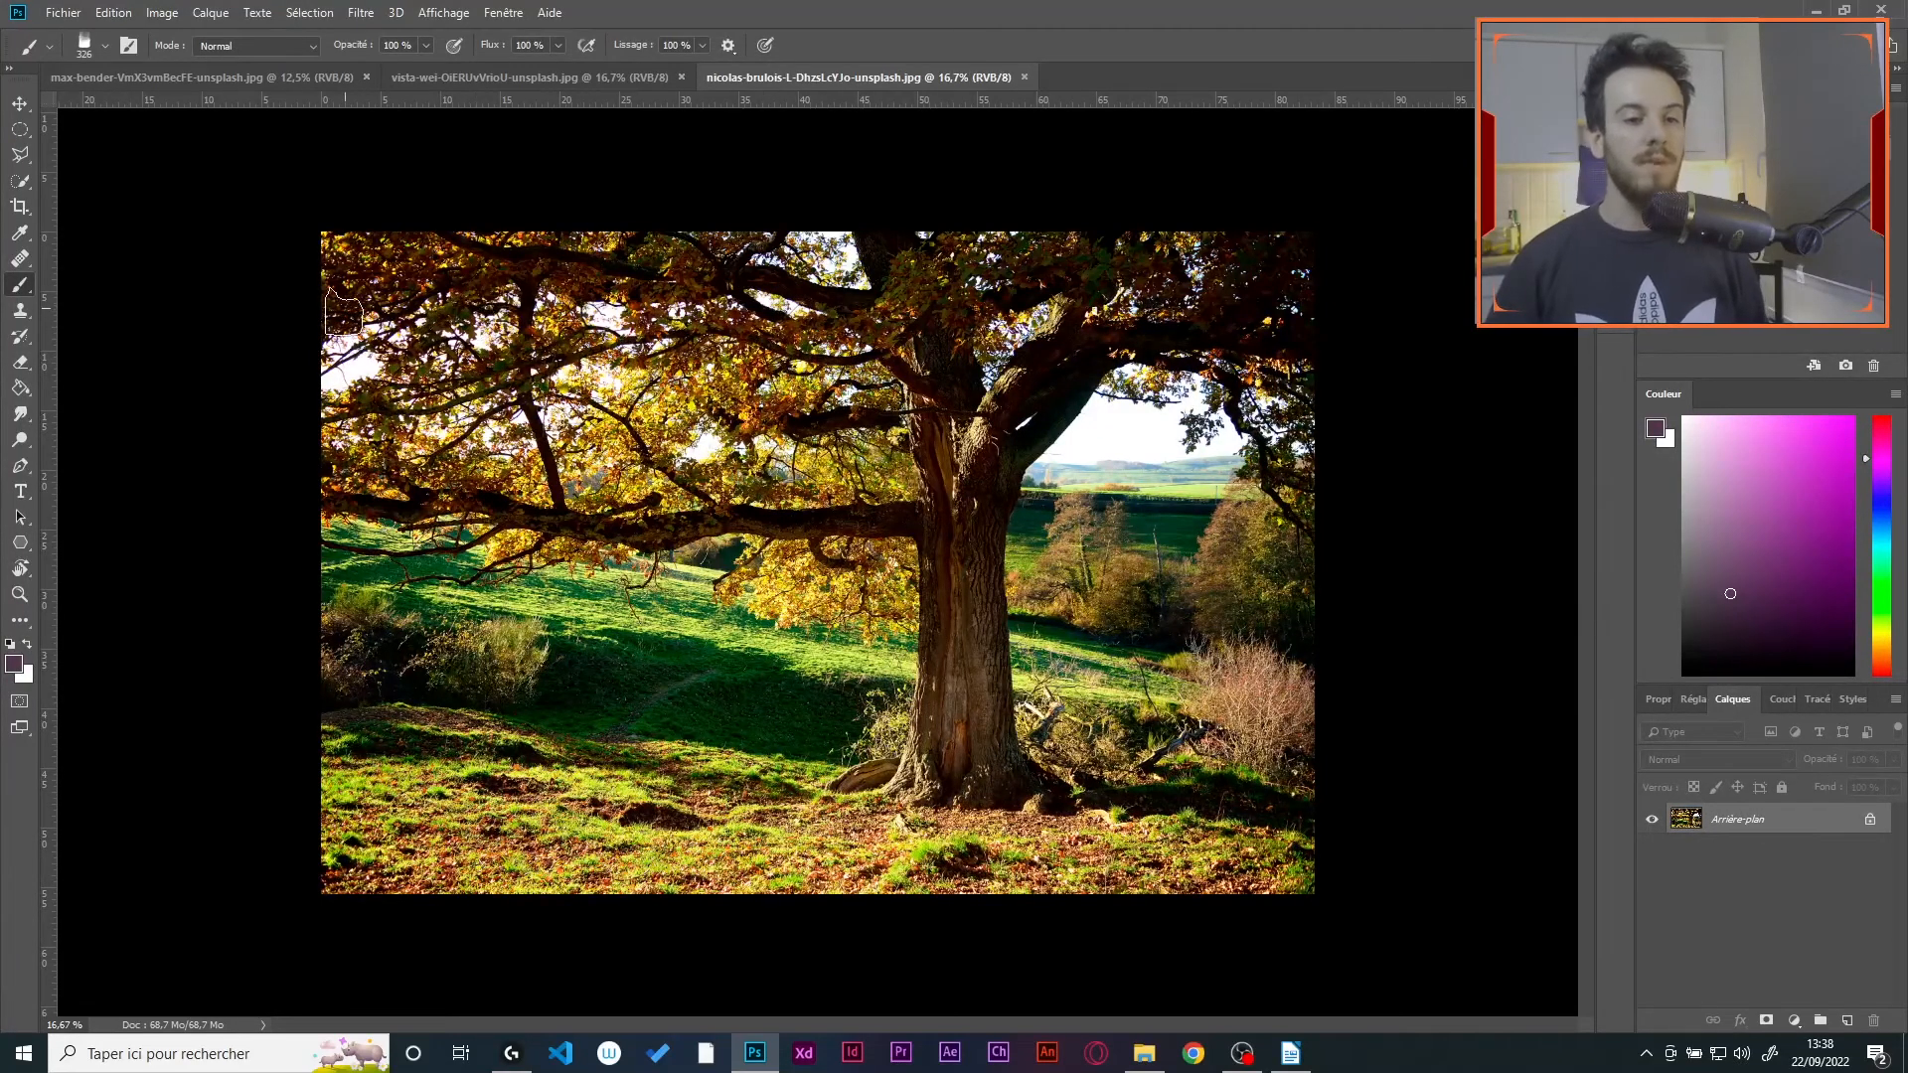
click(261, 85)
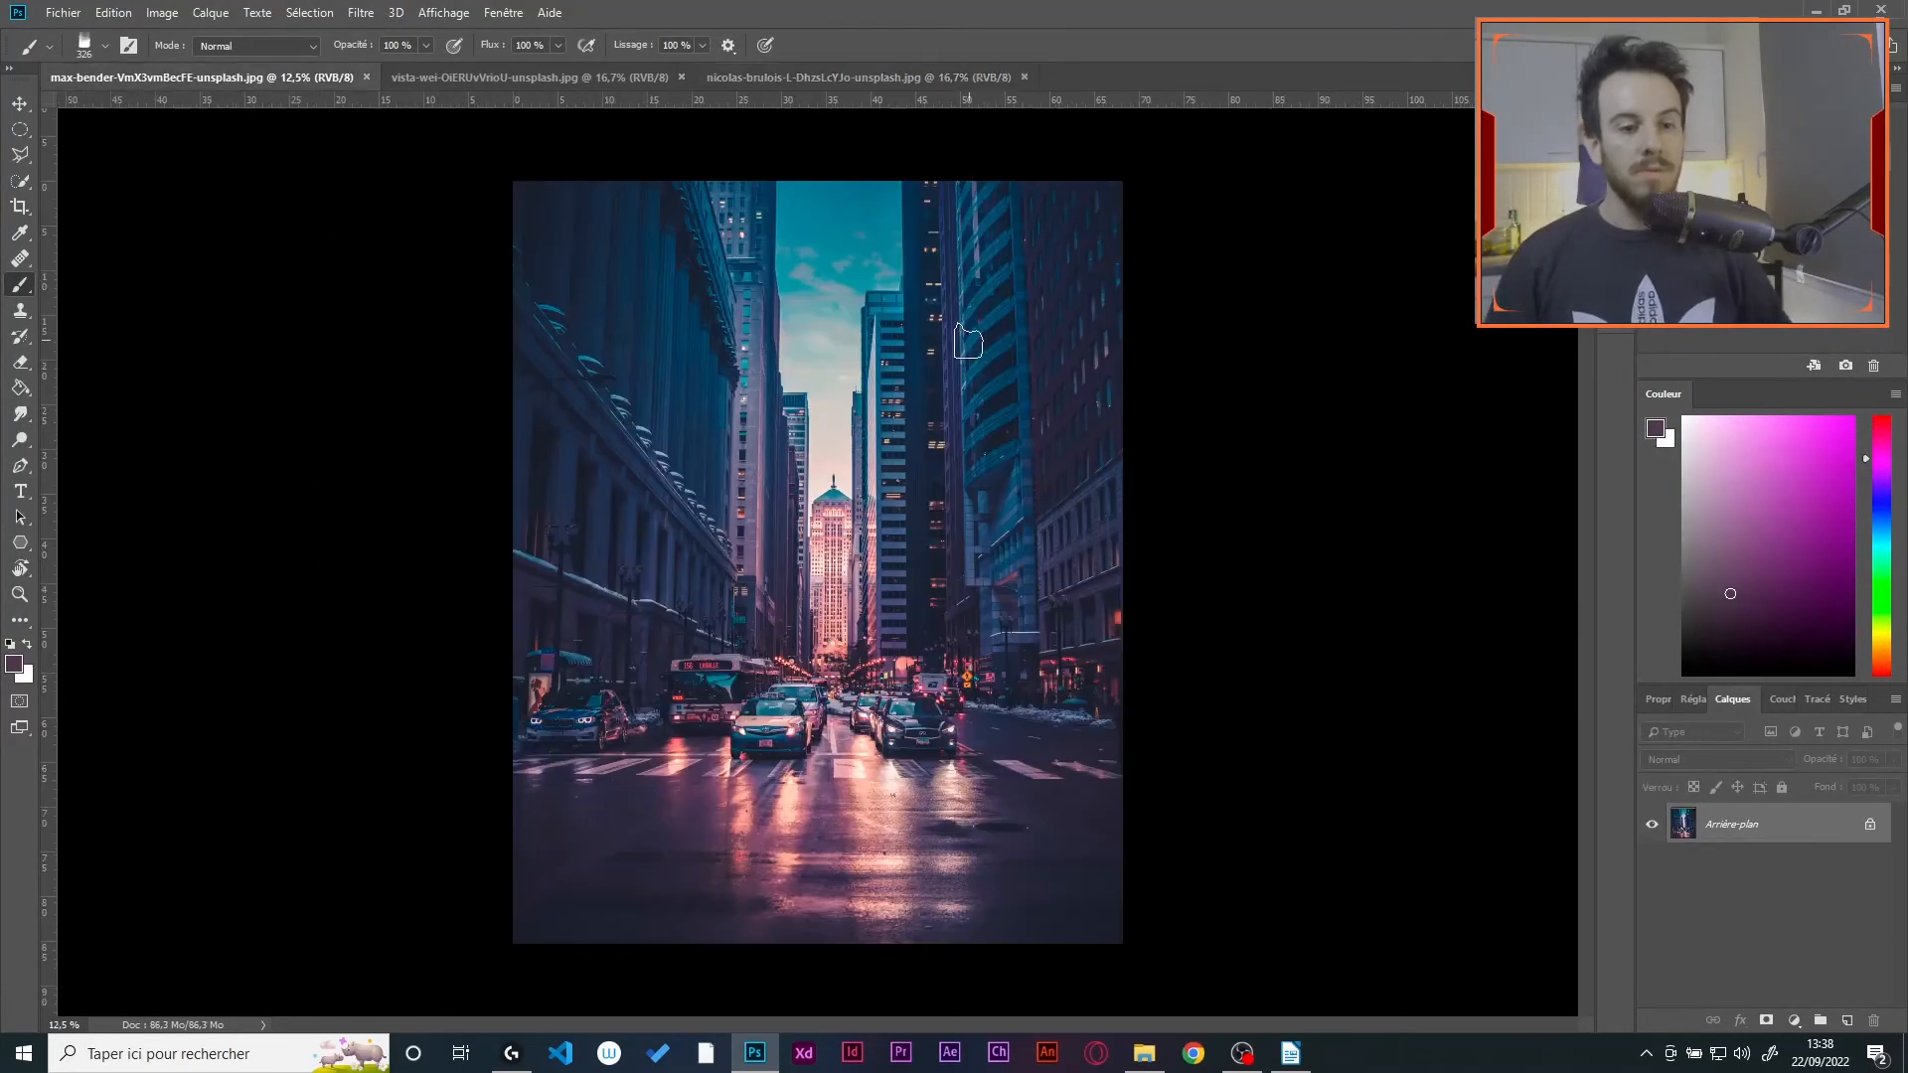
key(f)
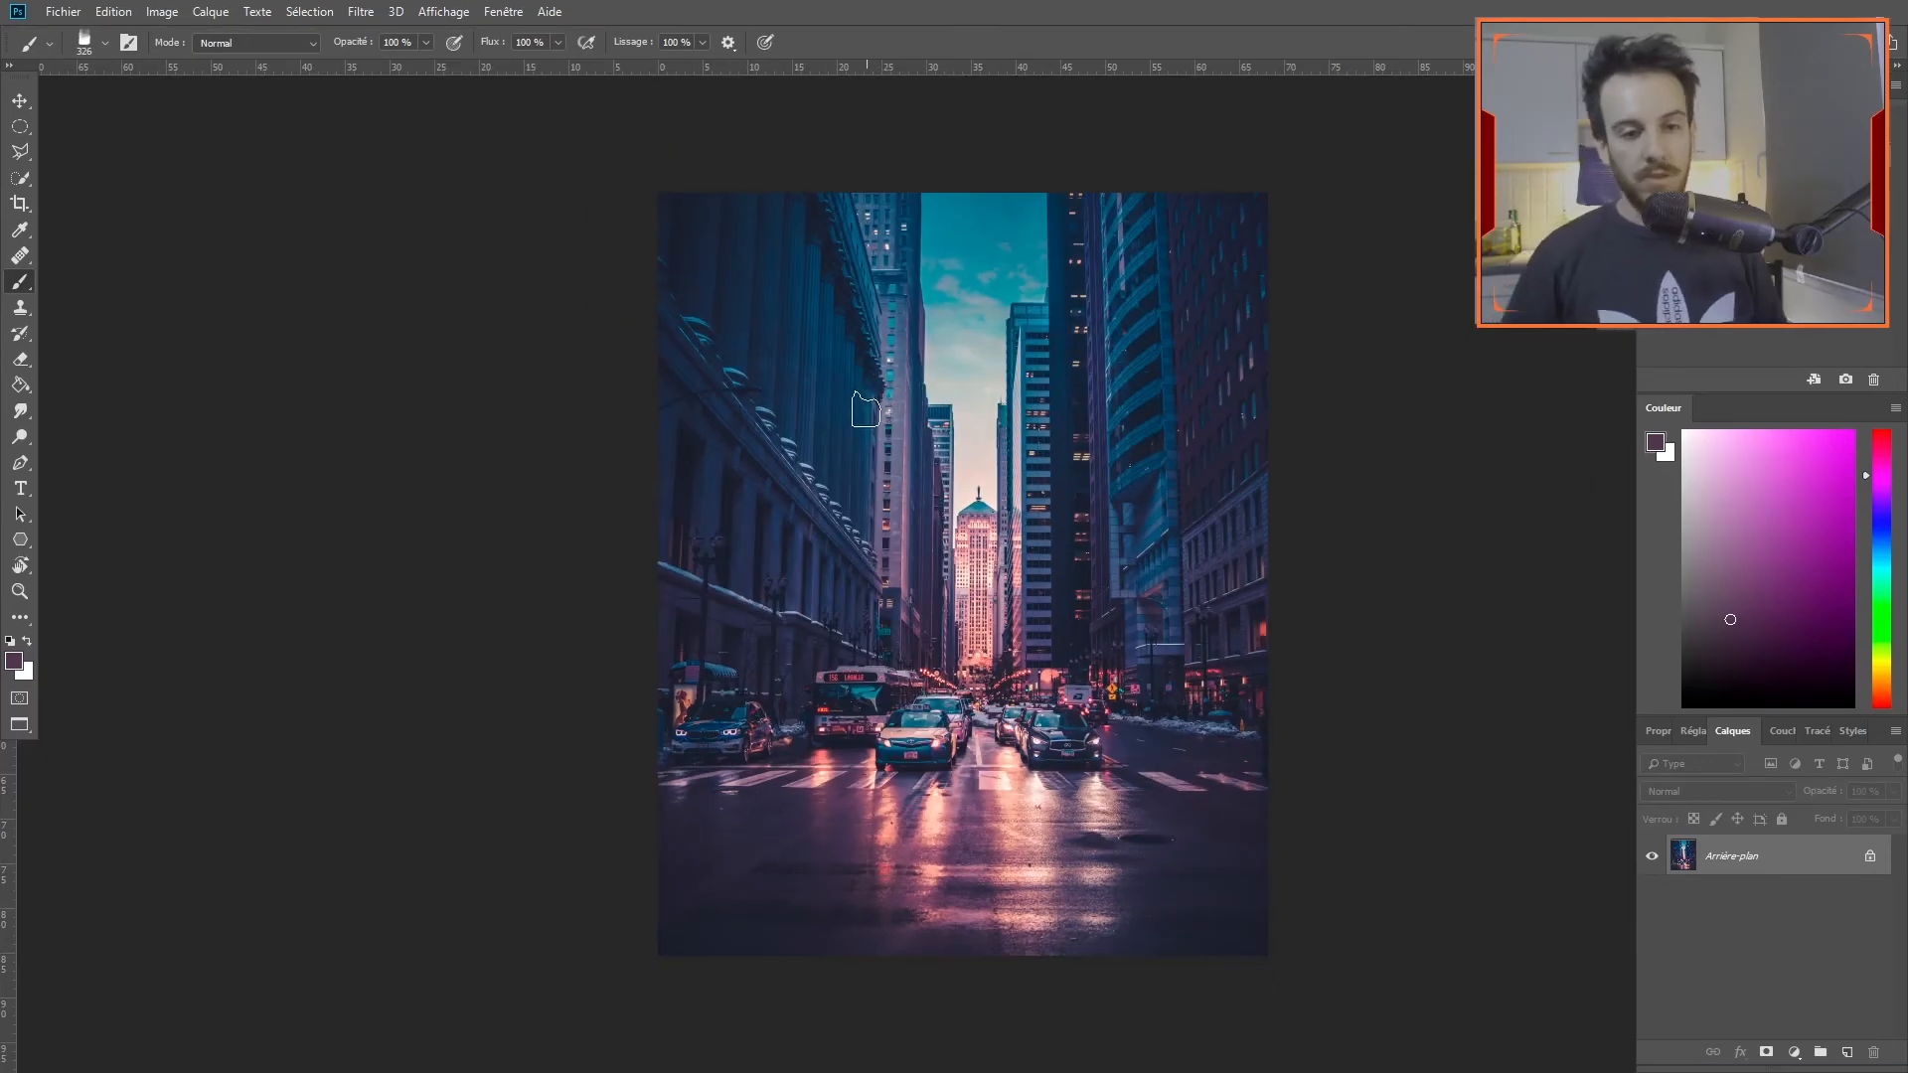
drag(916, 444, 775, 449)
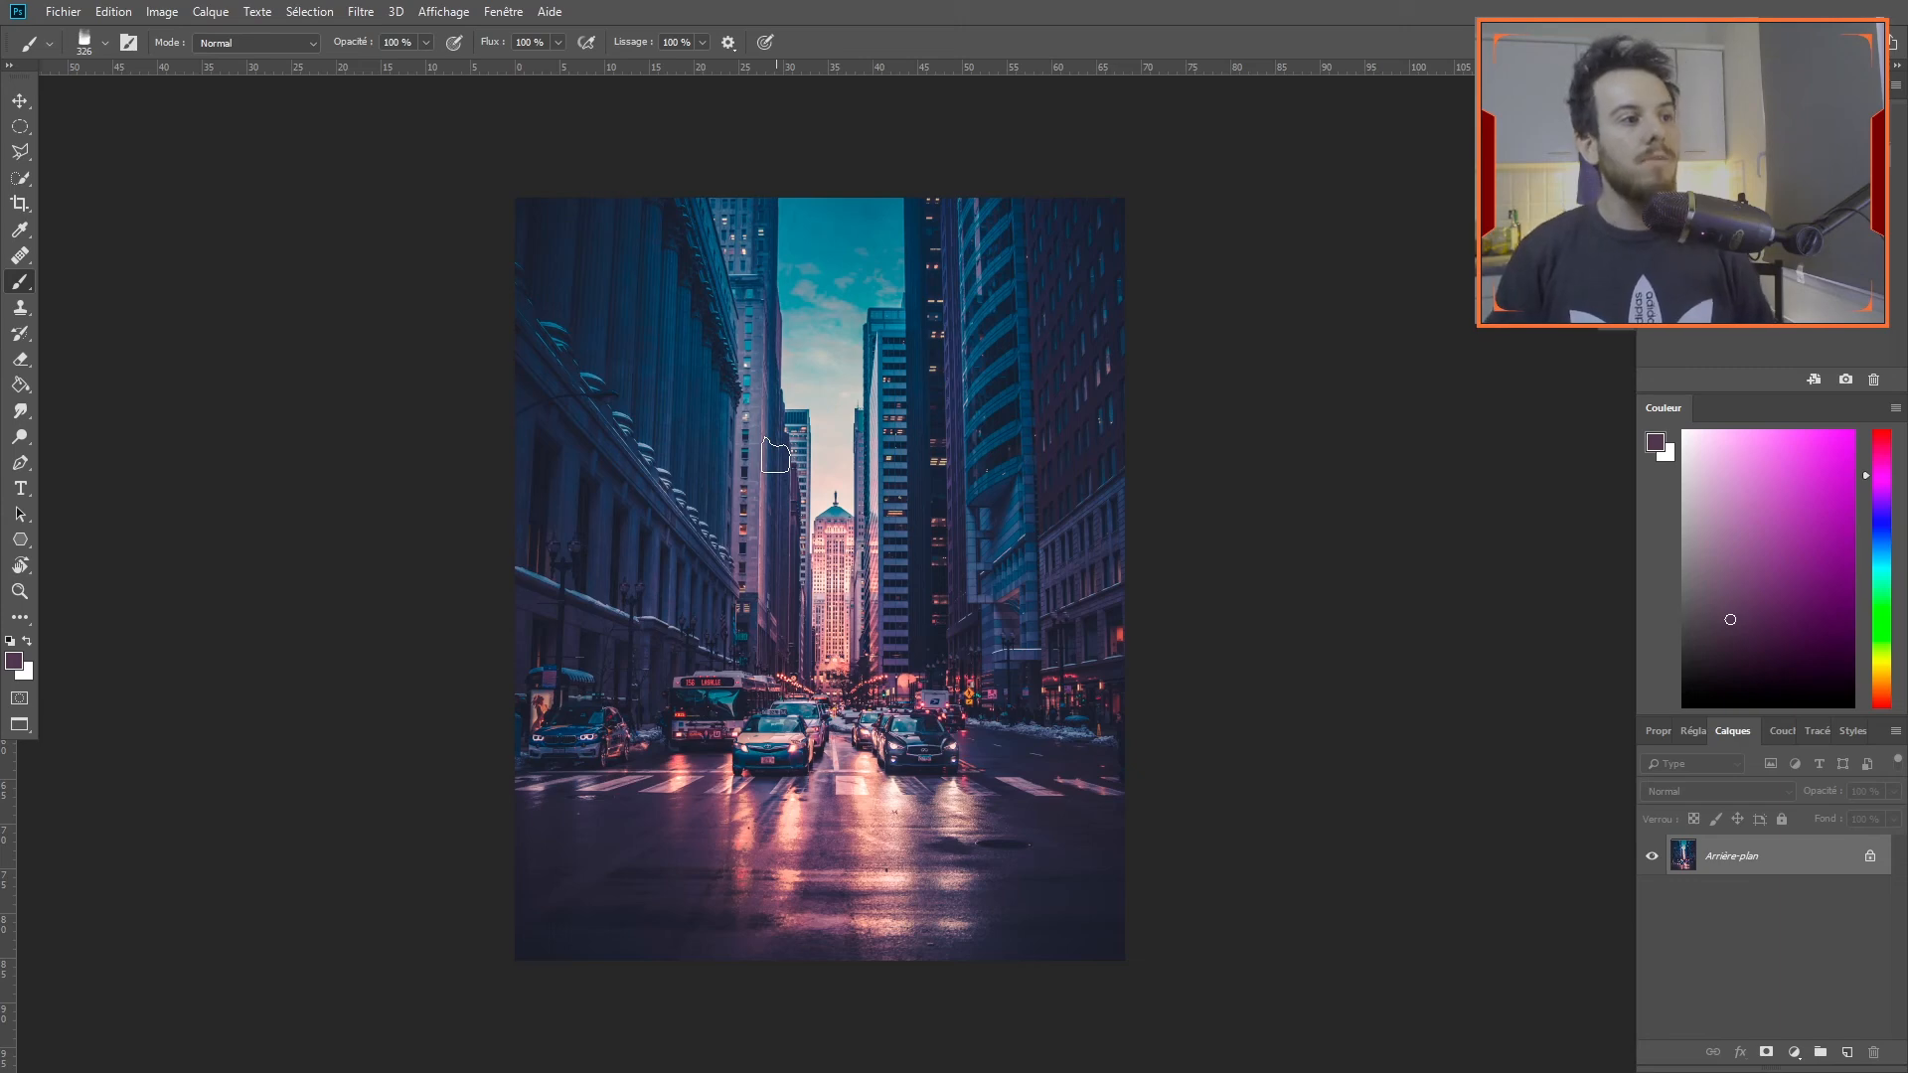
Start the Accentuation filter on the street photo, compare weak and strong sharpening, and set the gain to 500 %.
click(359, 11)
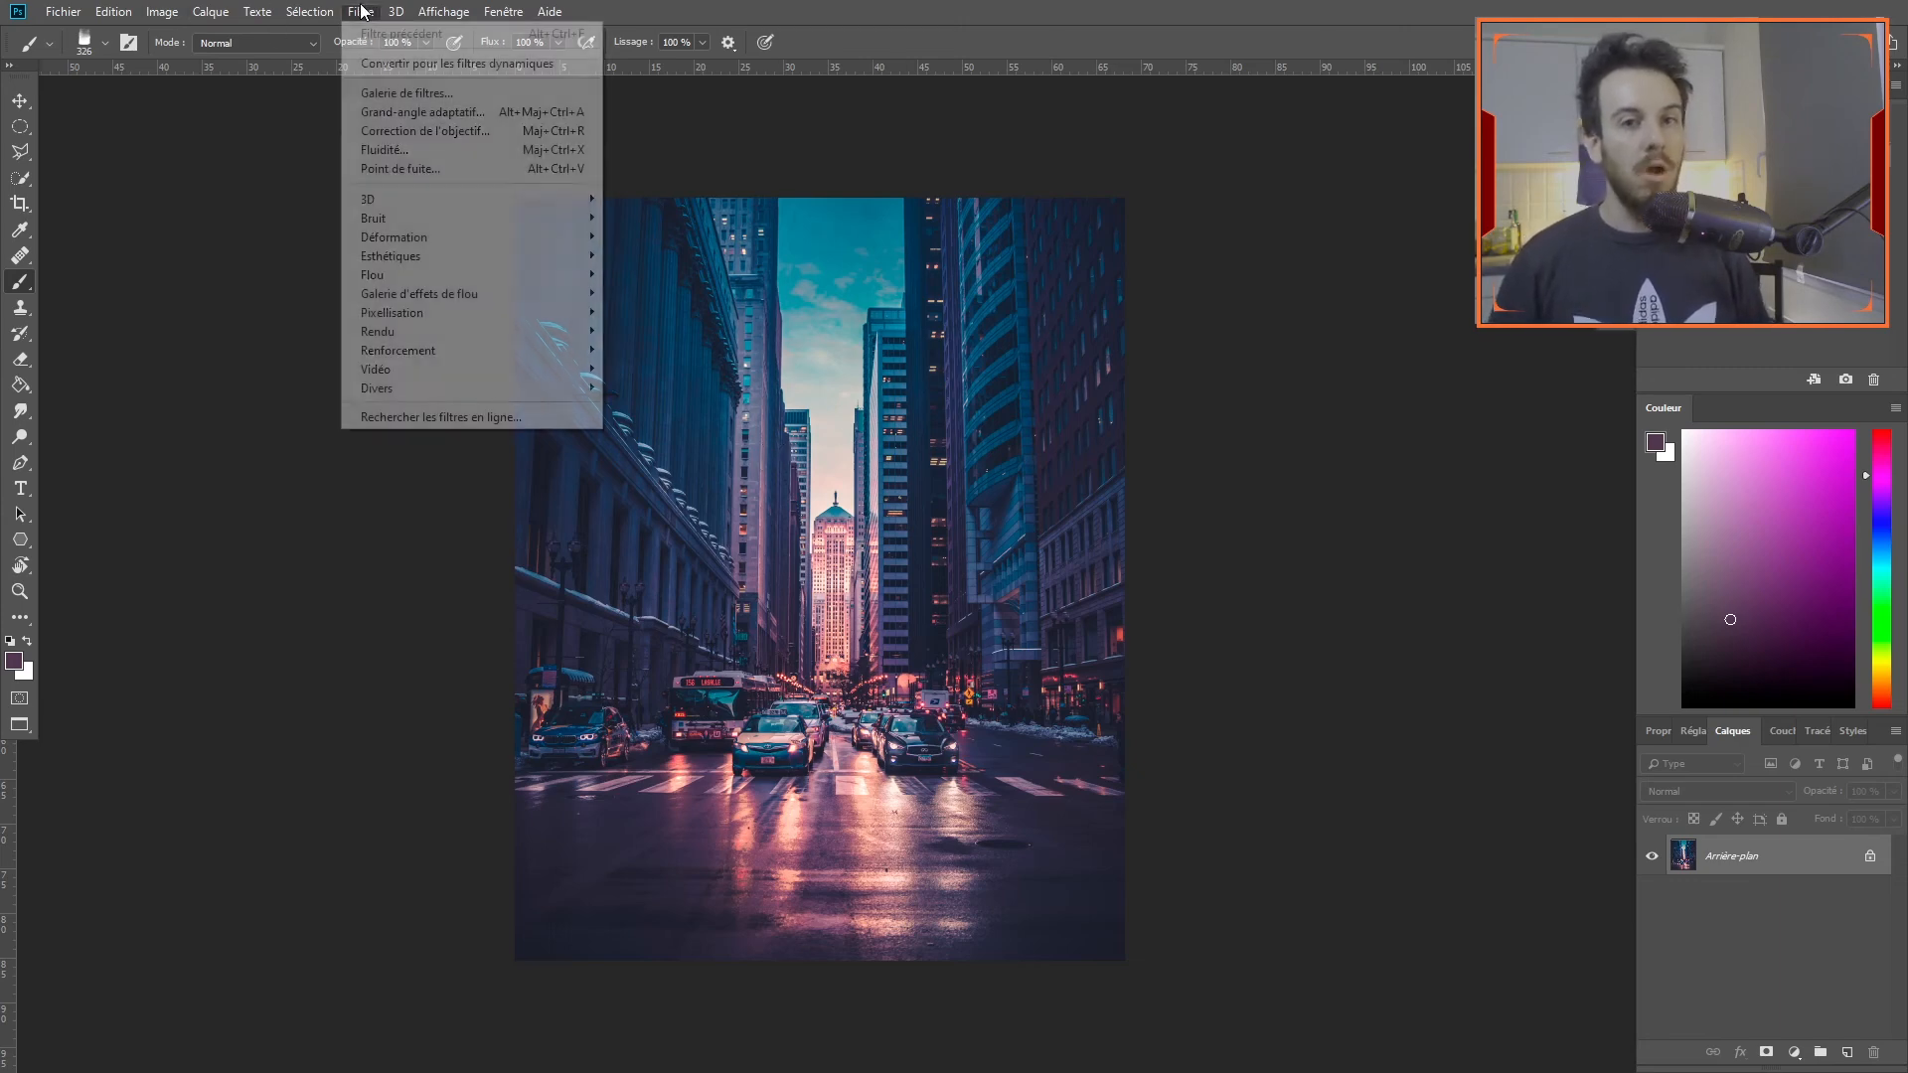
mouse_move(417, 354)
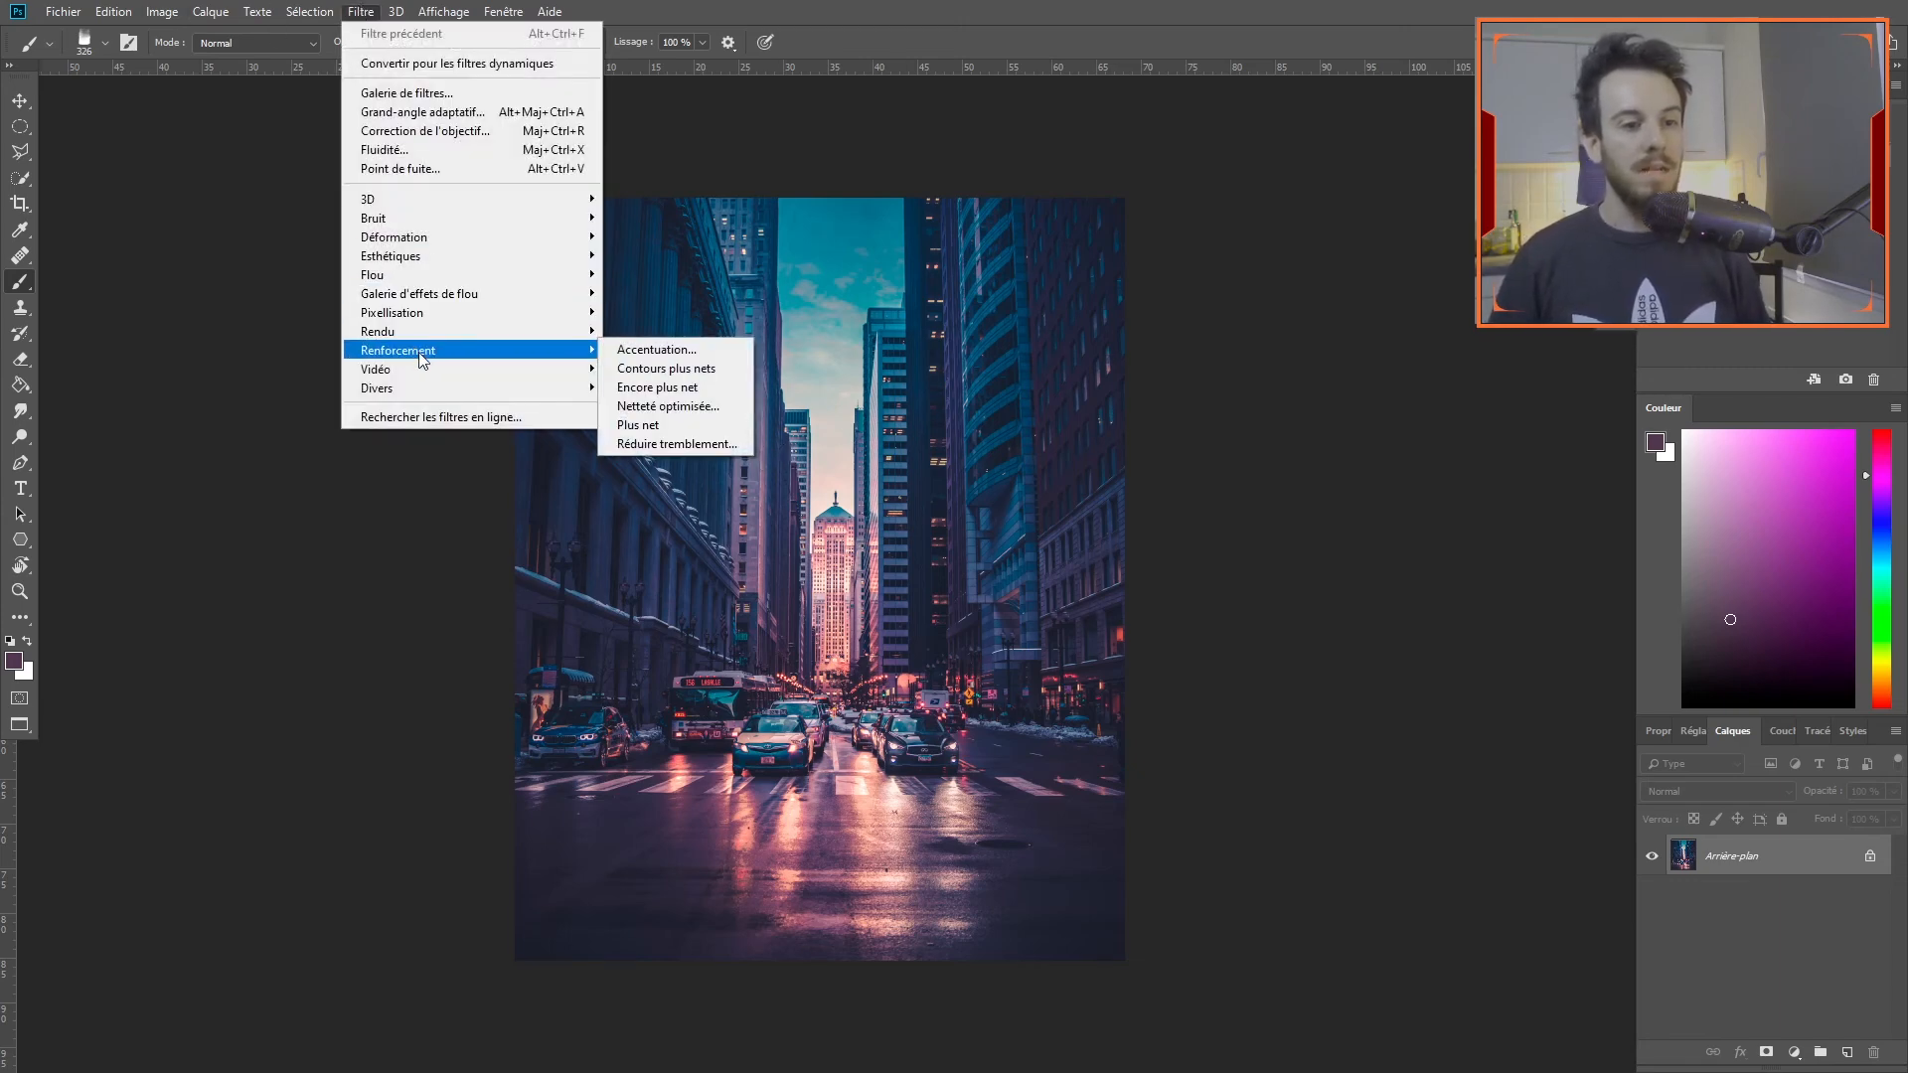
click(614, 351)
drag(1269, 136, 1452, 88)
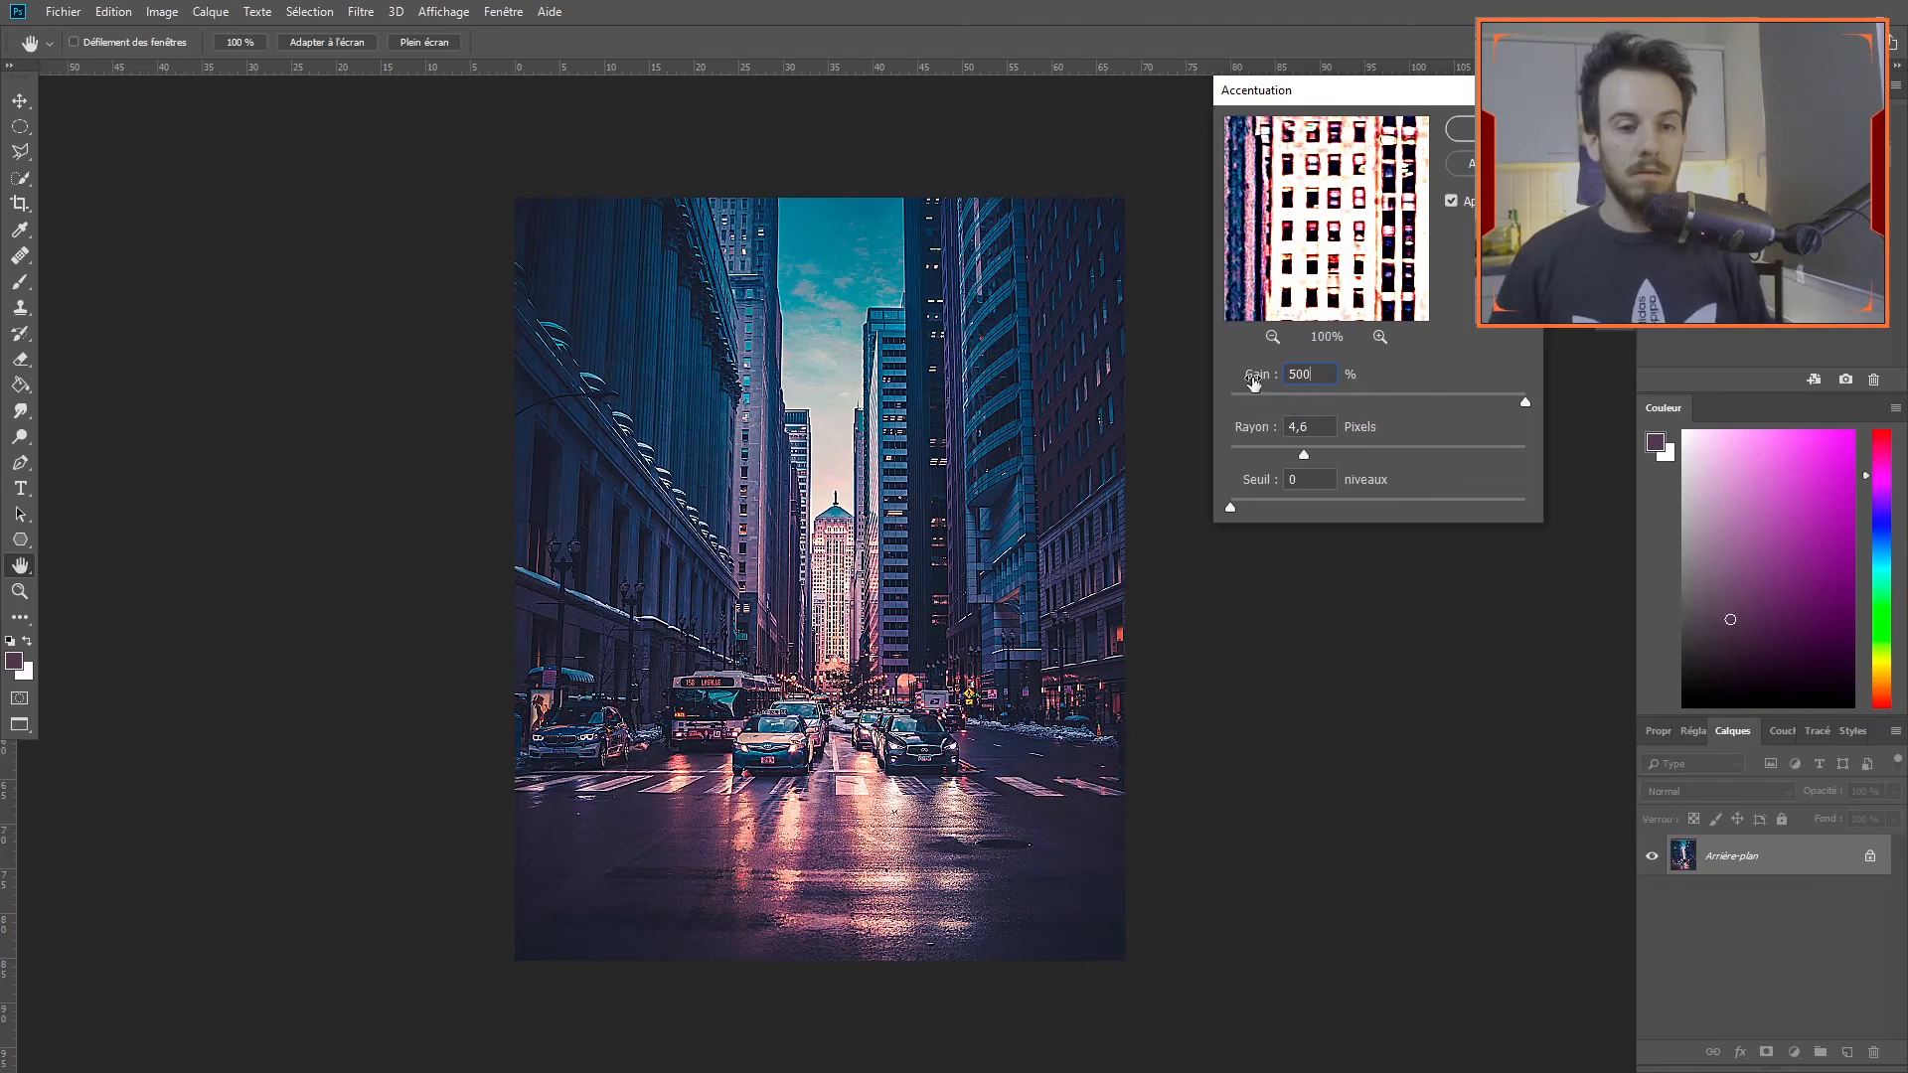
drag(1523, 400, 1176, 427)
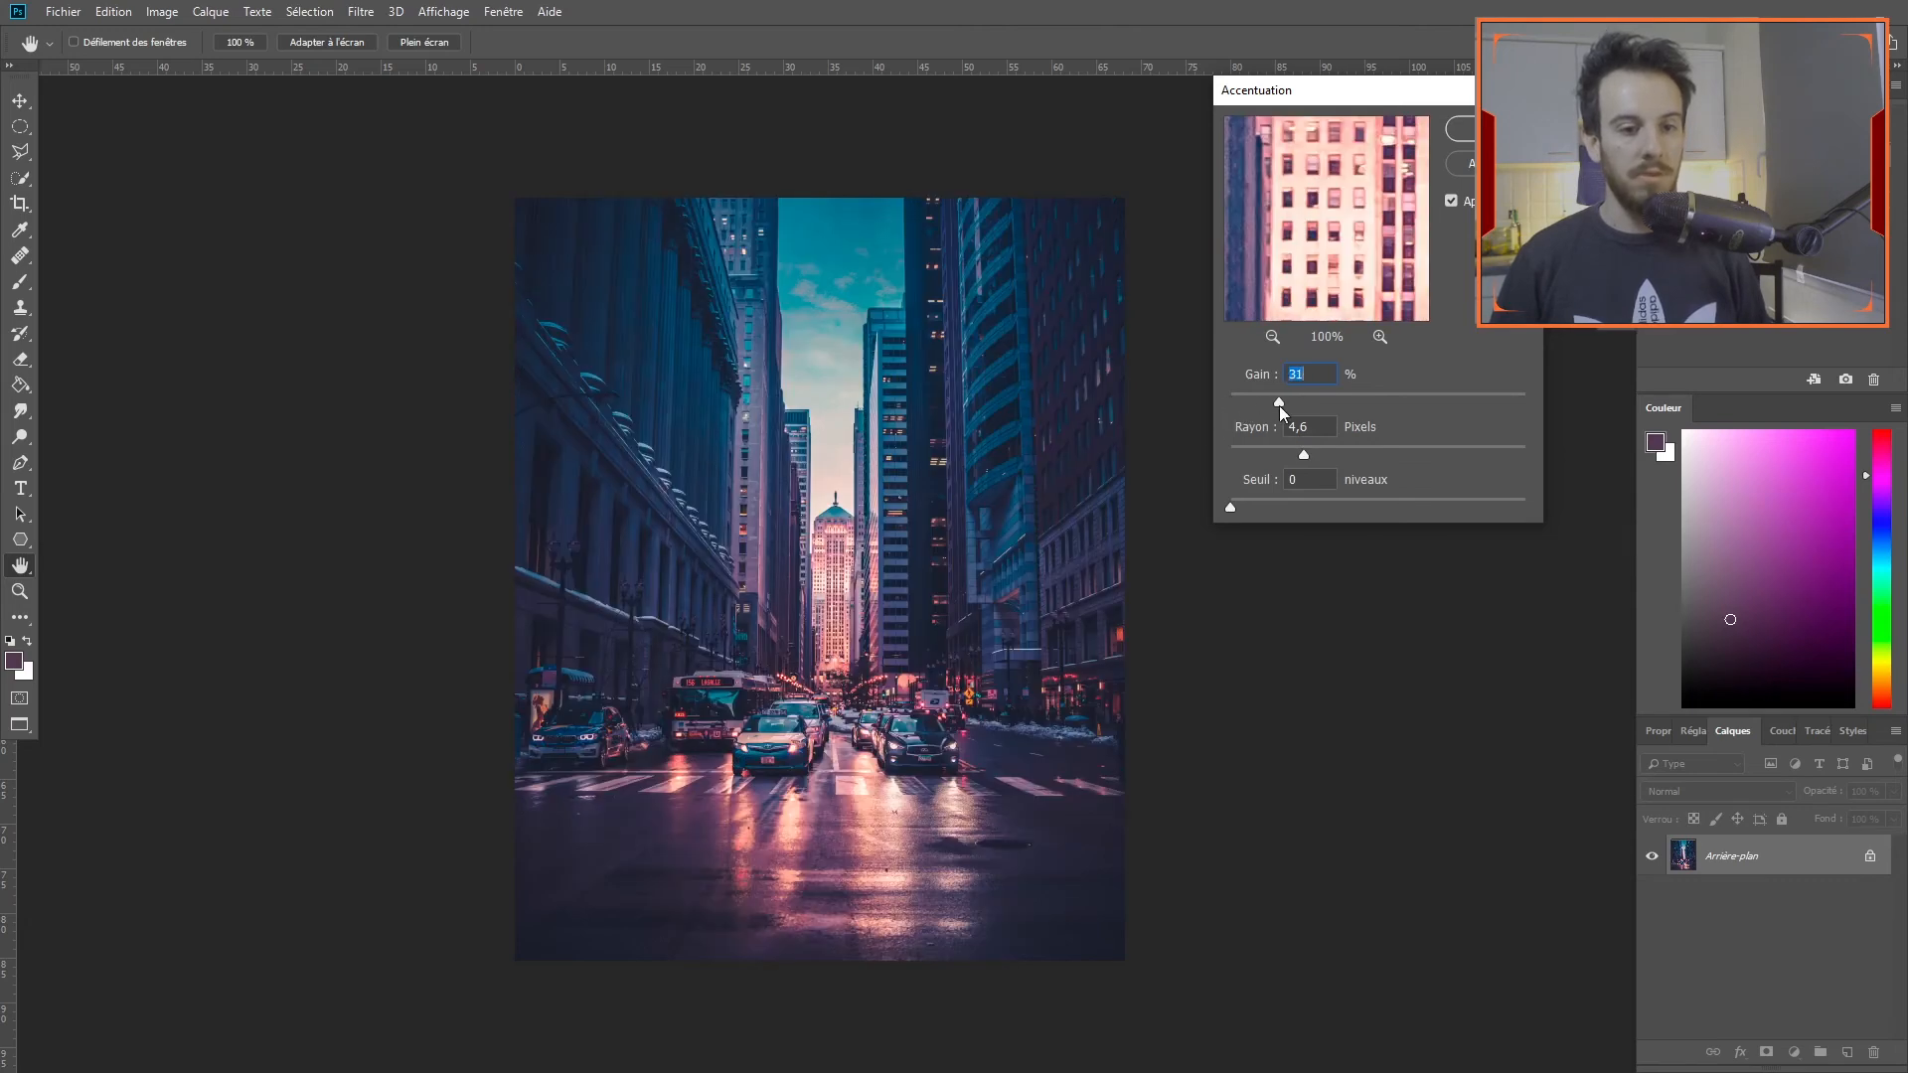
drag(1325, 400, 1542, 397)
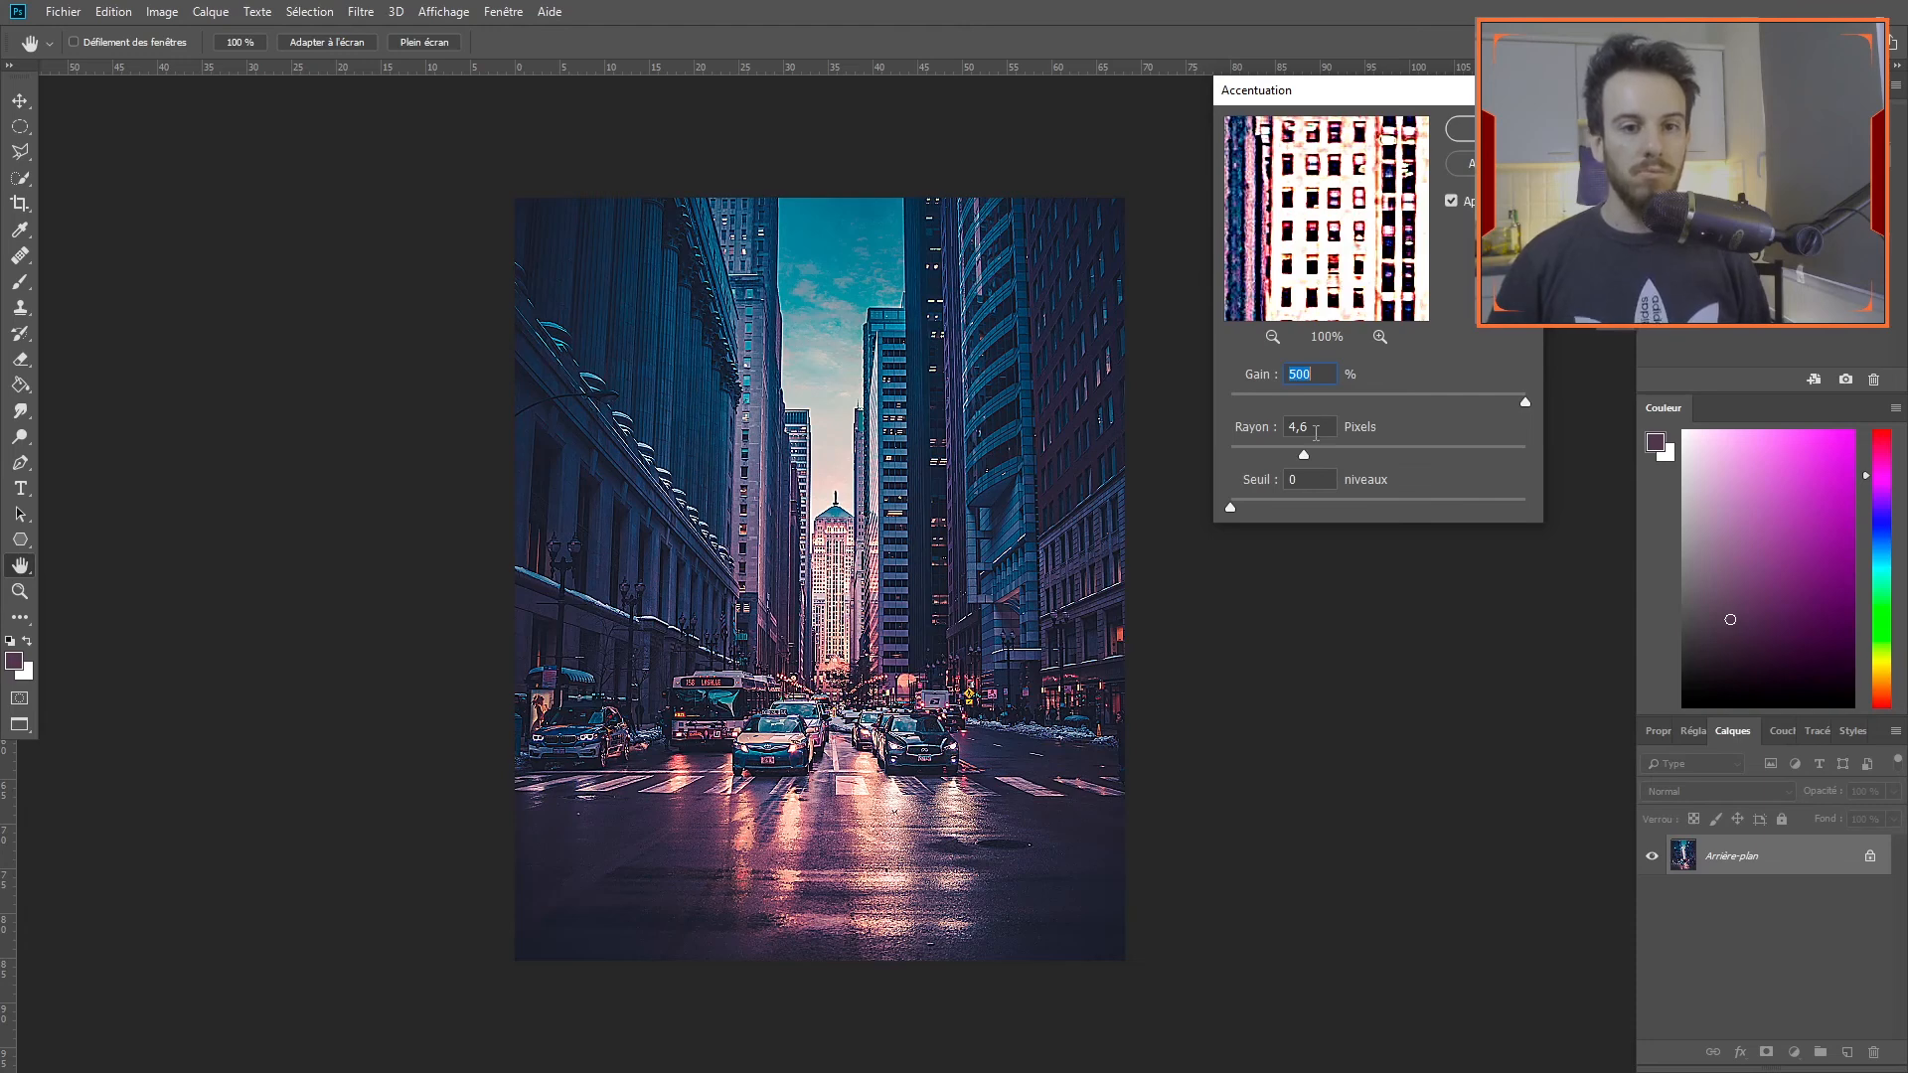
Set the sharpening radius to 7,2 pixels with a threshold of 0 and apply the filter.
mouse_move(1304, 455)
mouse_down()
mouse_move(1525, 460)
mouse_move(1293, 459)
mouse_move(1314, 459)
mouse_up()
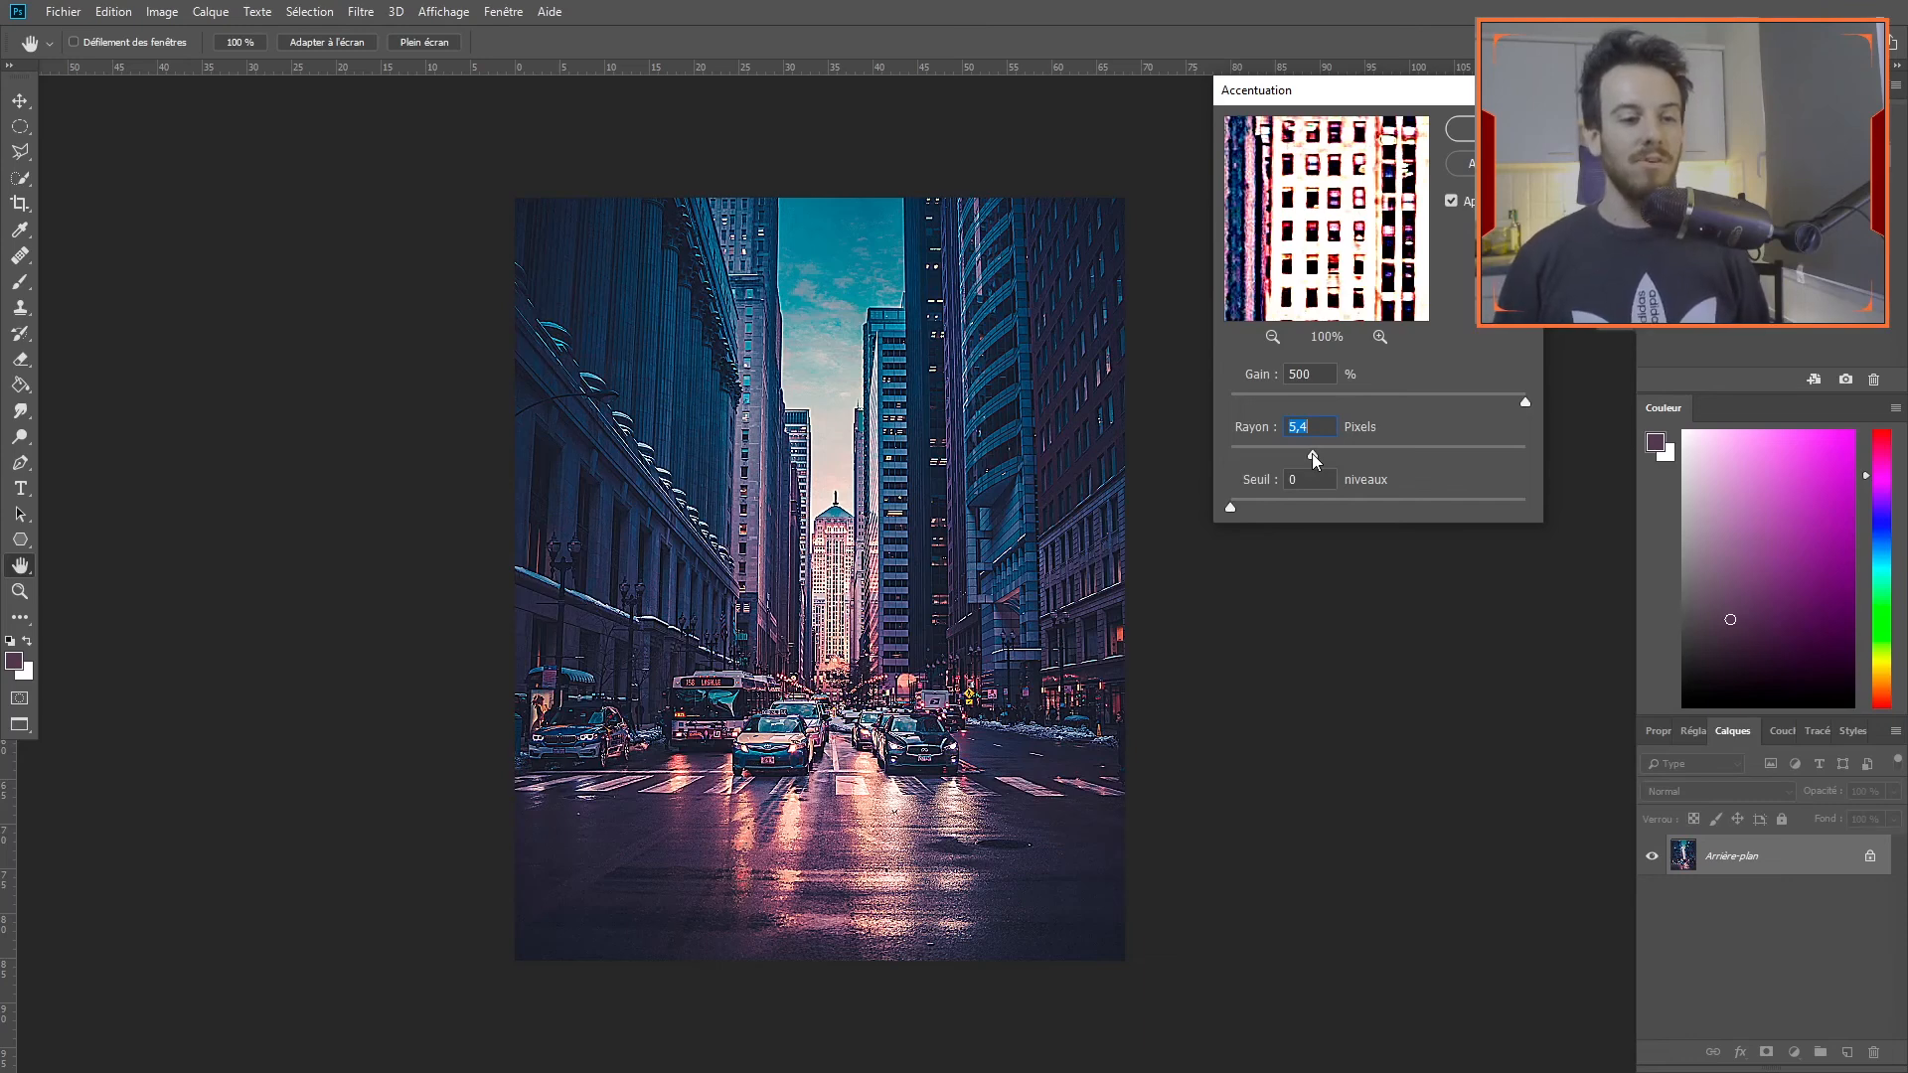
drag(1318, 453, 1338, 452)
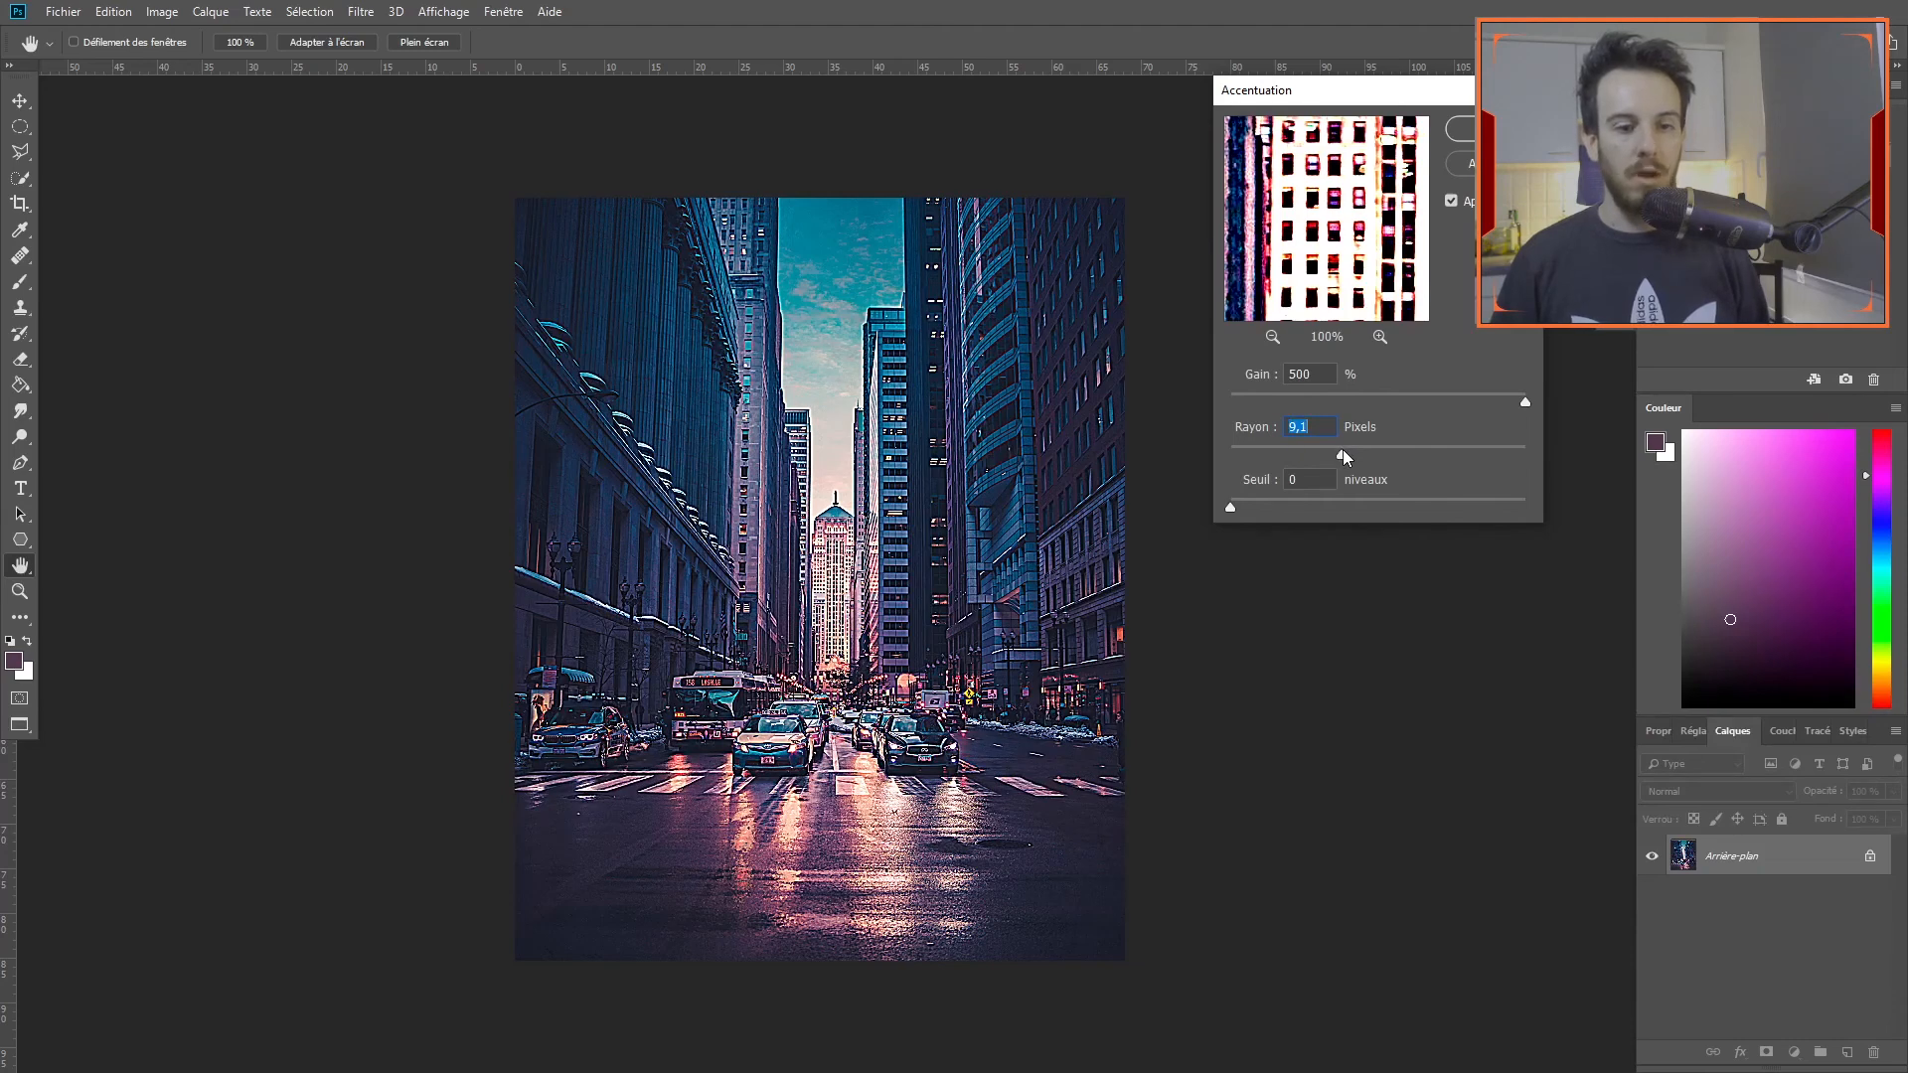
drag(1332, 451, 1323, 451)
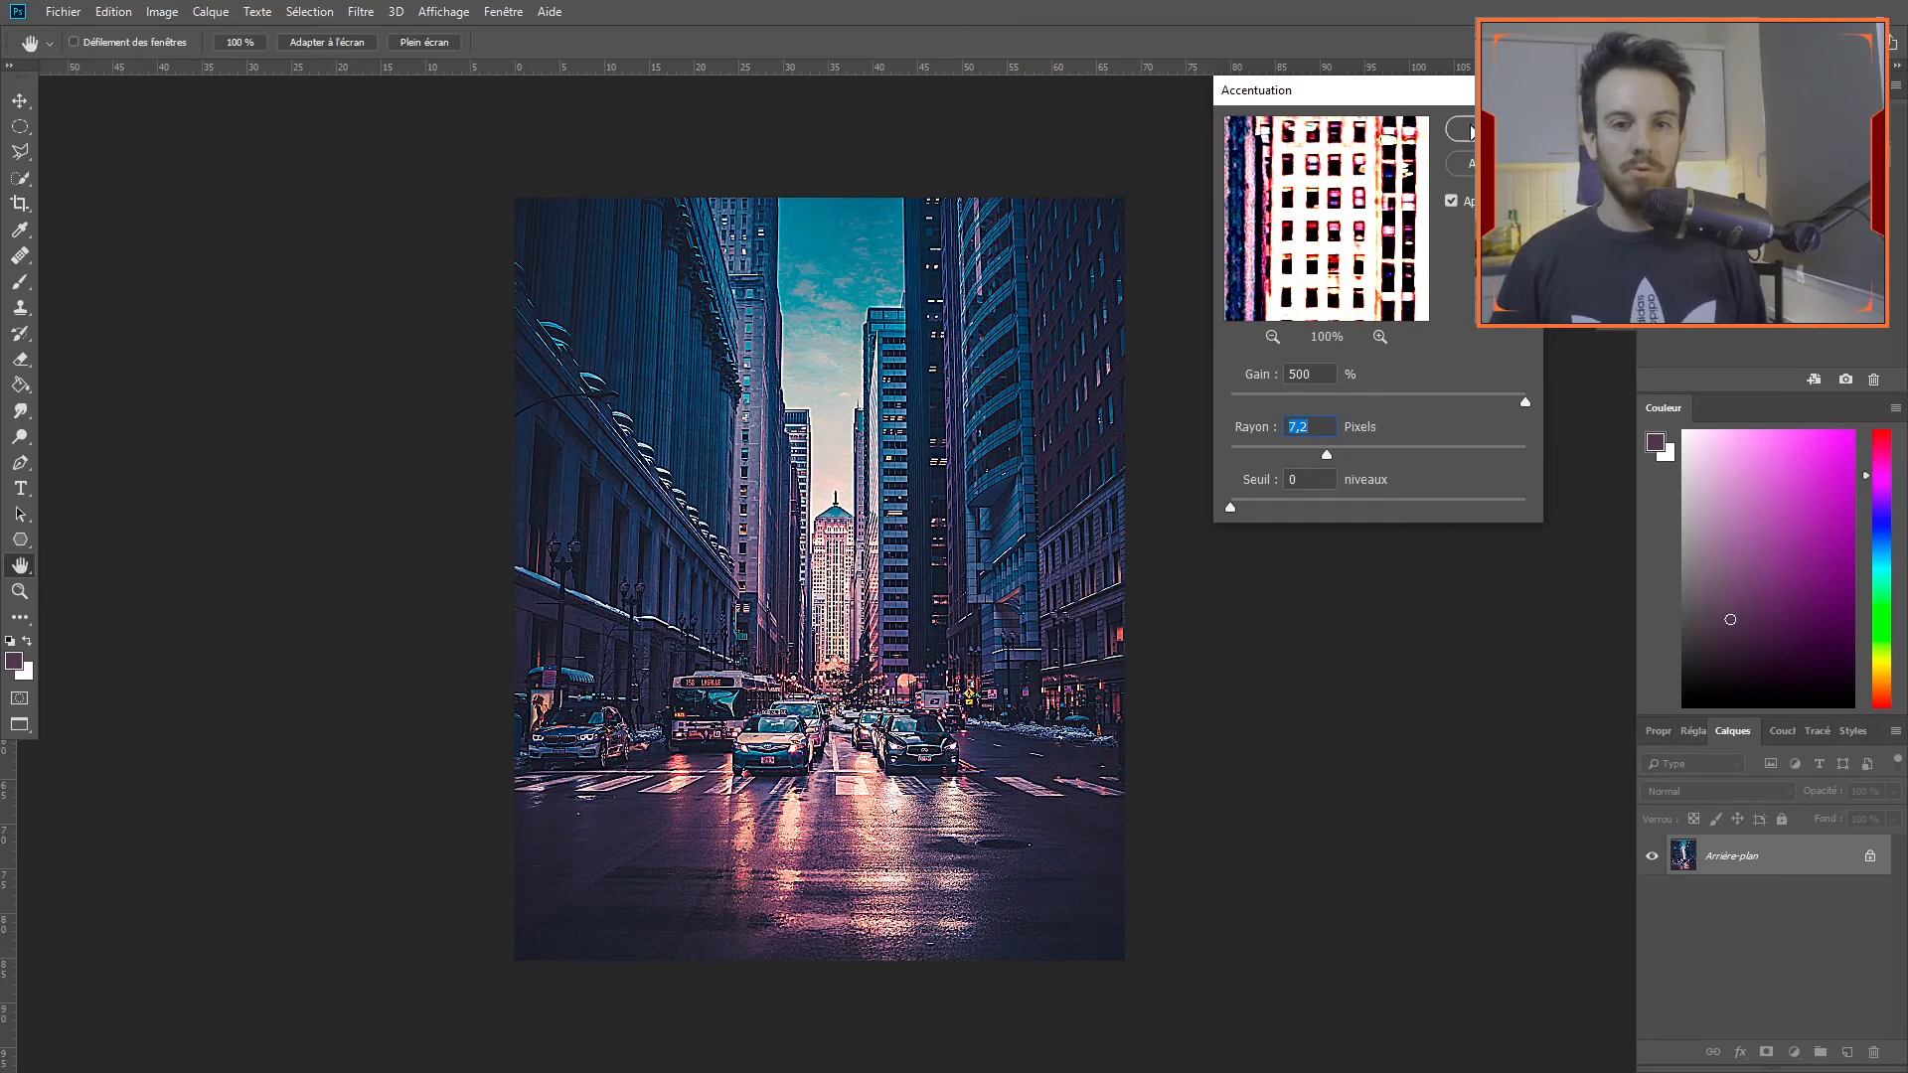
mouse_move(1230, 506)
mouse_down()
mouse_move(1530, 491)
mouse_move(1232, 507)
mouse_up()
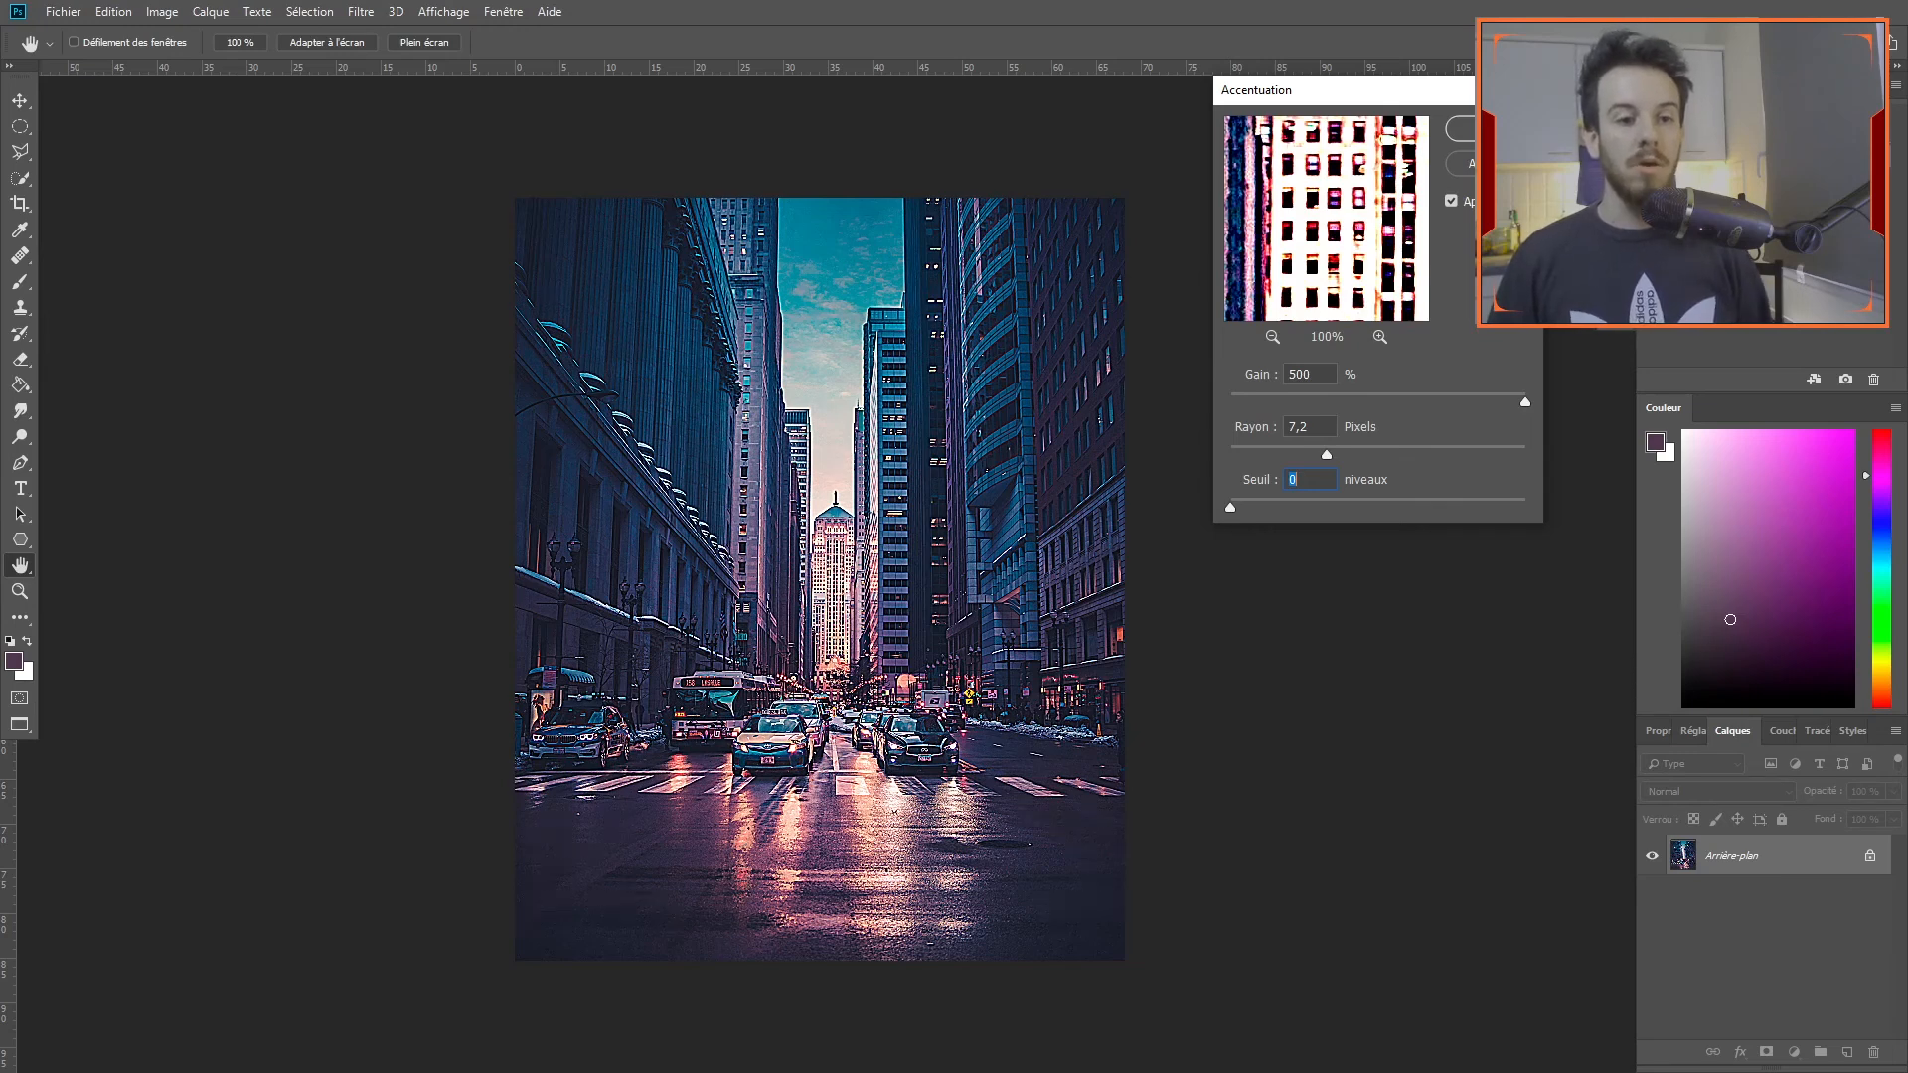
click(1459, 129)
key(b)
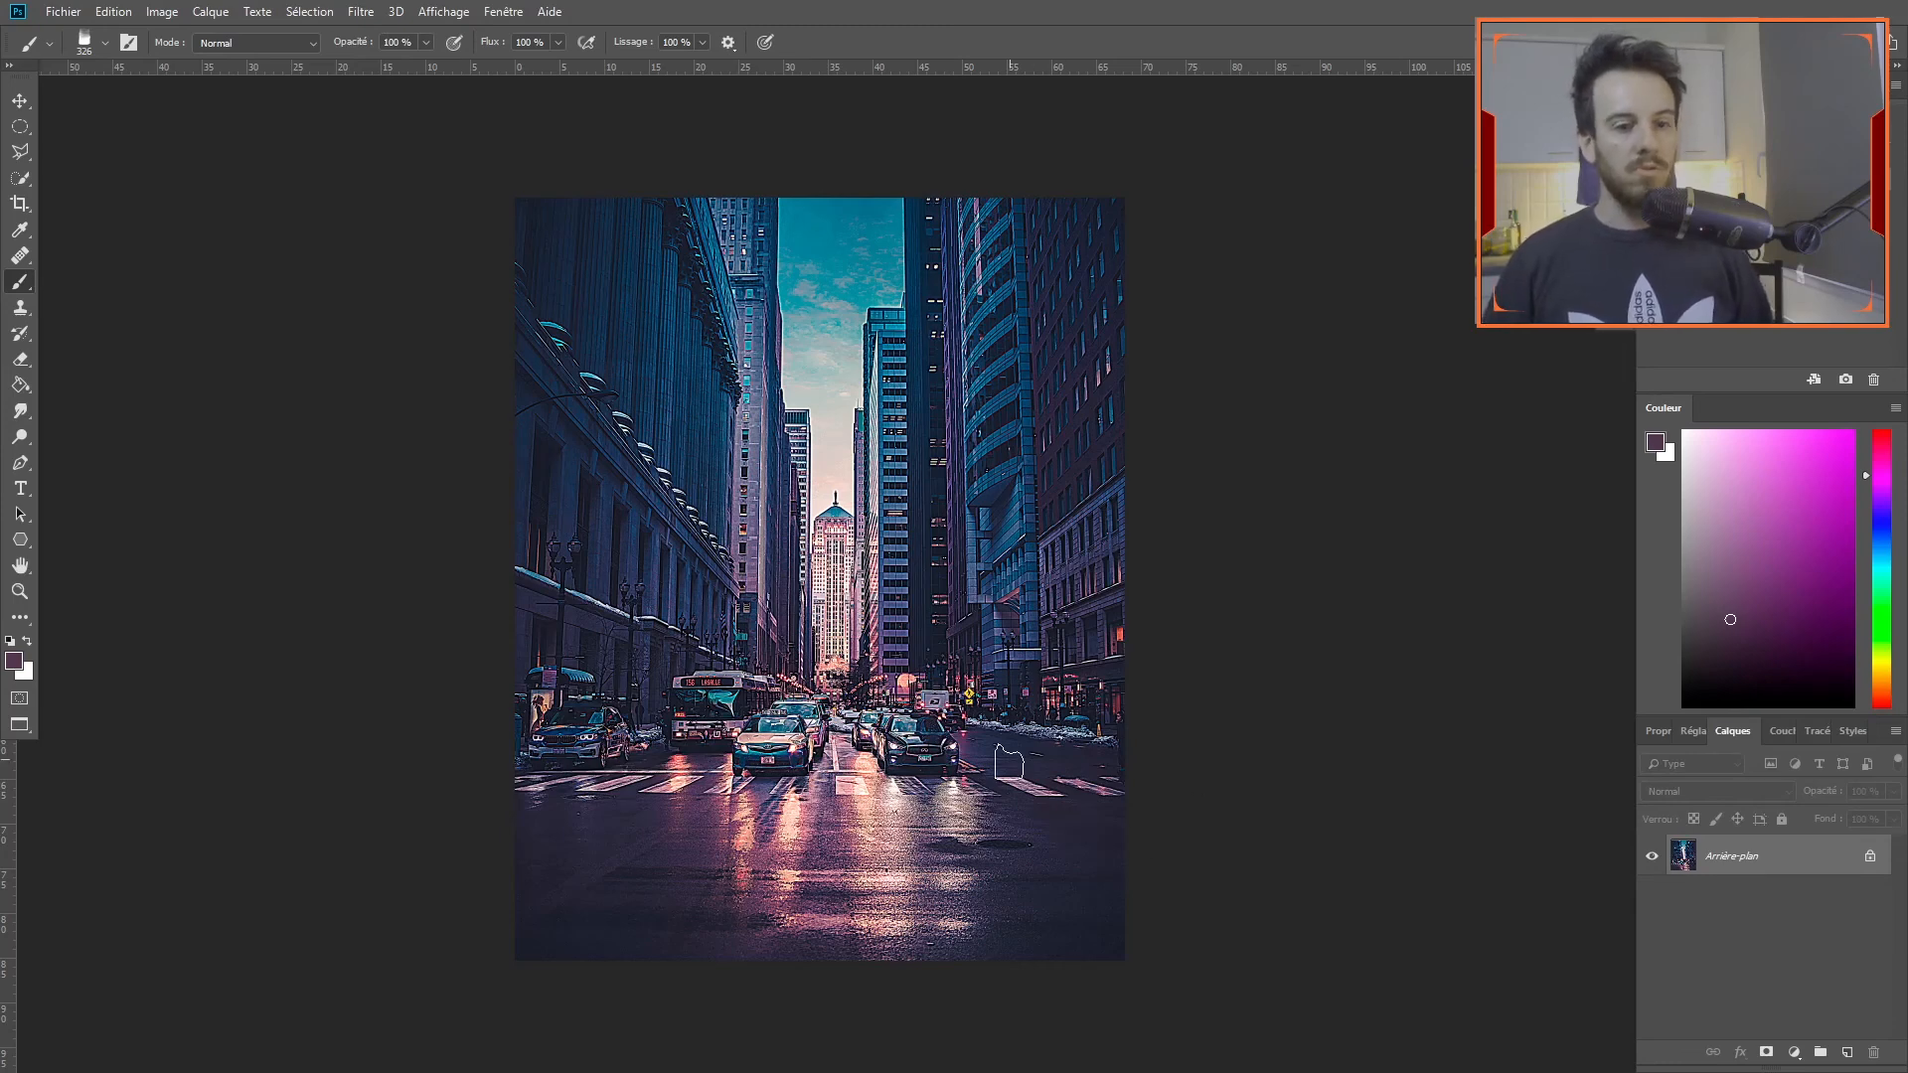
Convert the sharpened photo to black-and-white line art with a Seuil adjustment at value 37.
click(161, 12)
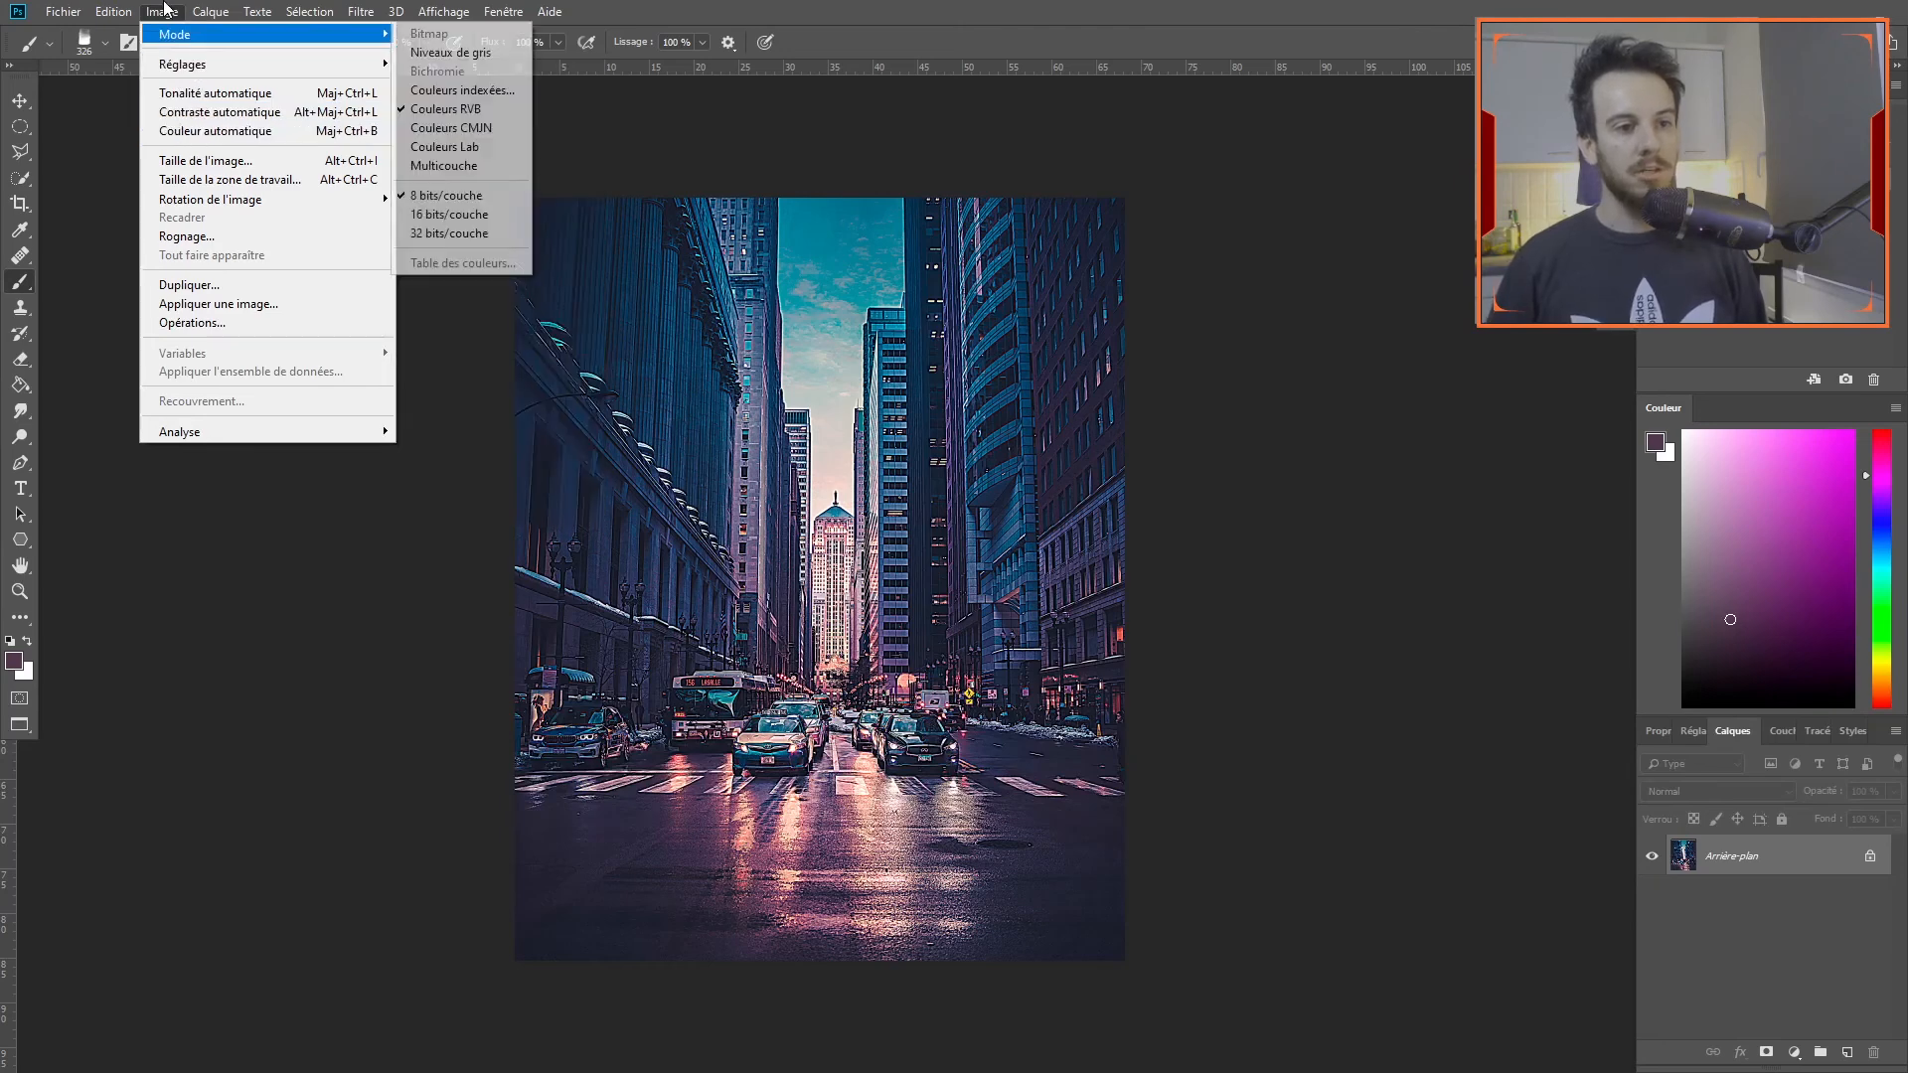
mouse_move(179, 65)
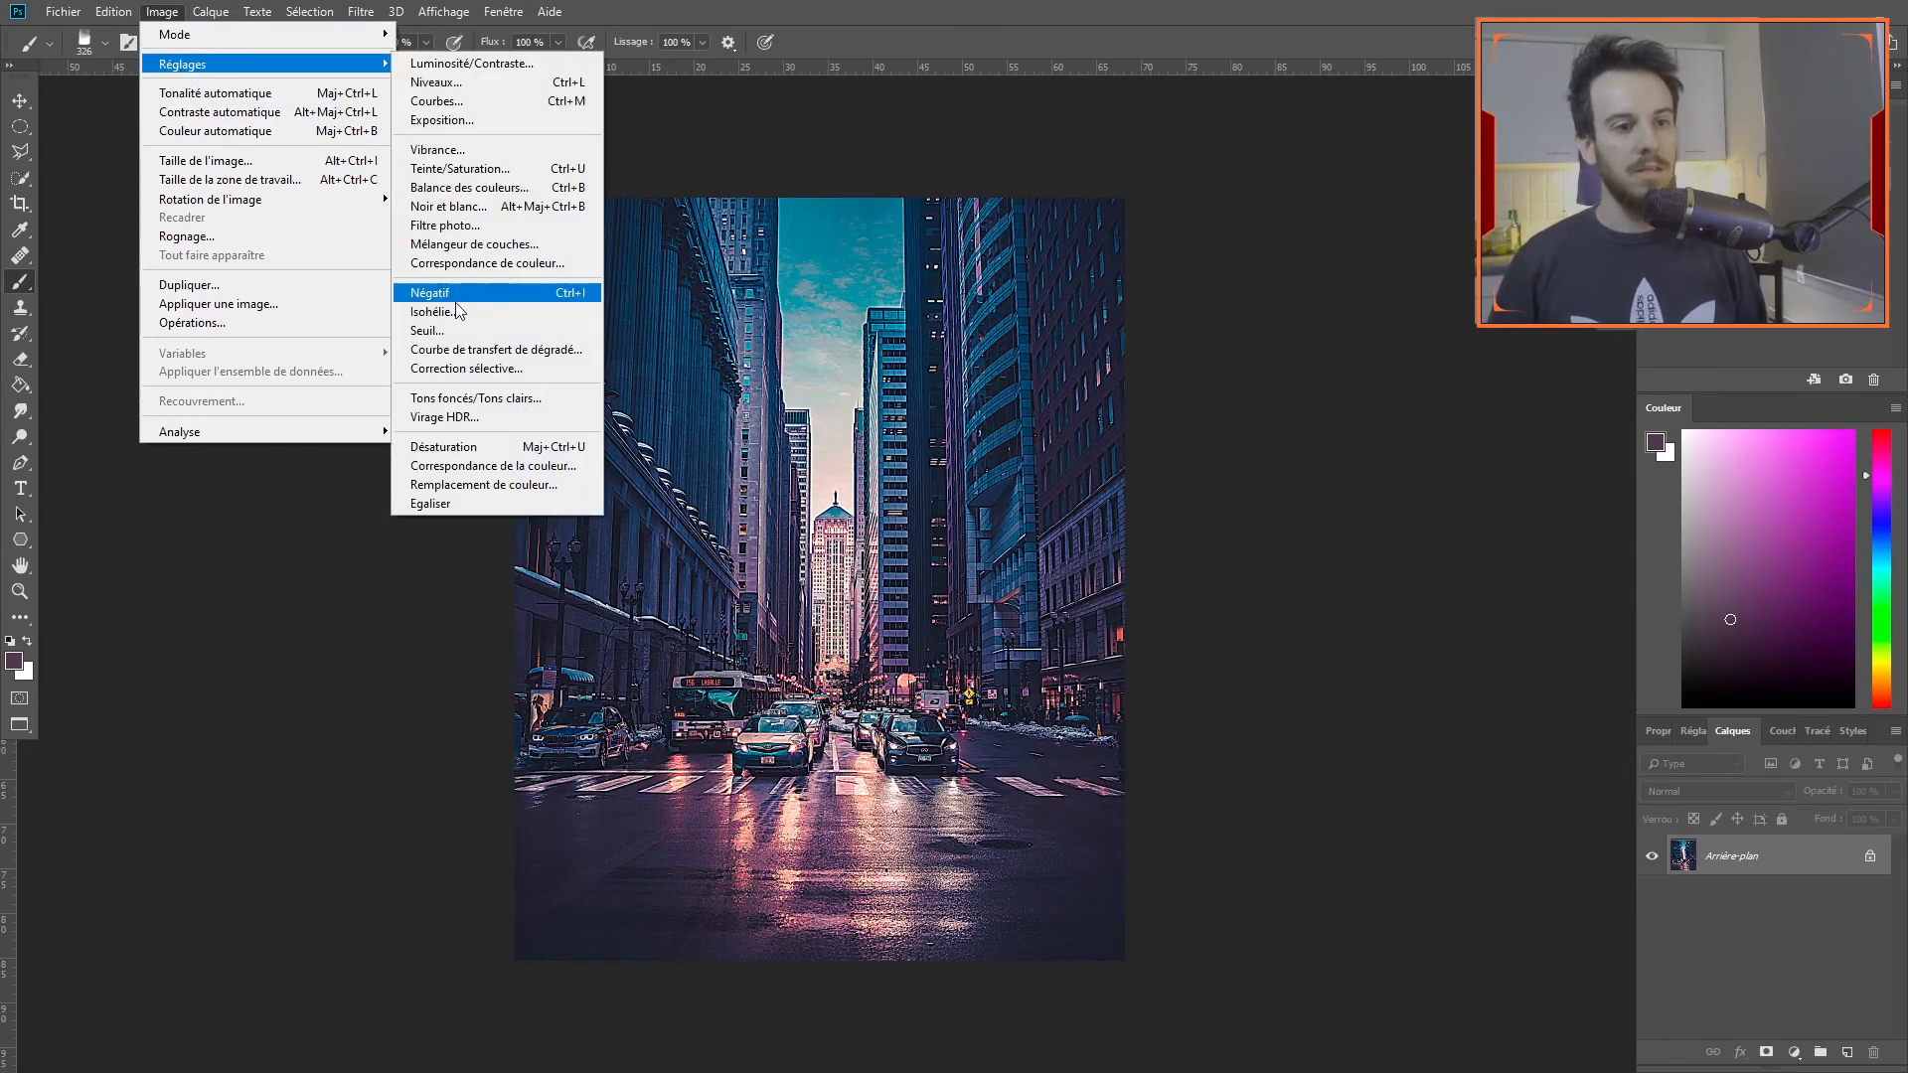
click(437, 329)
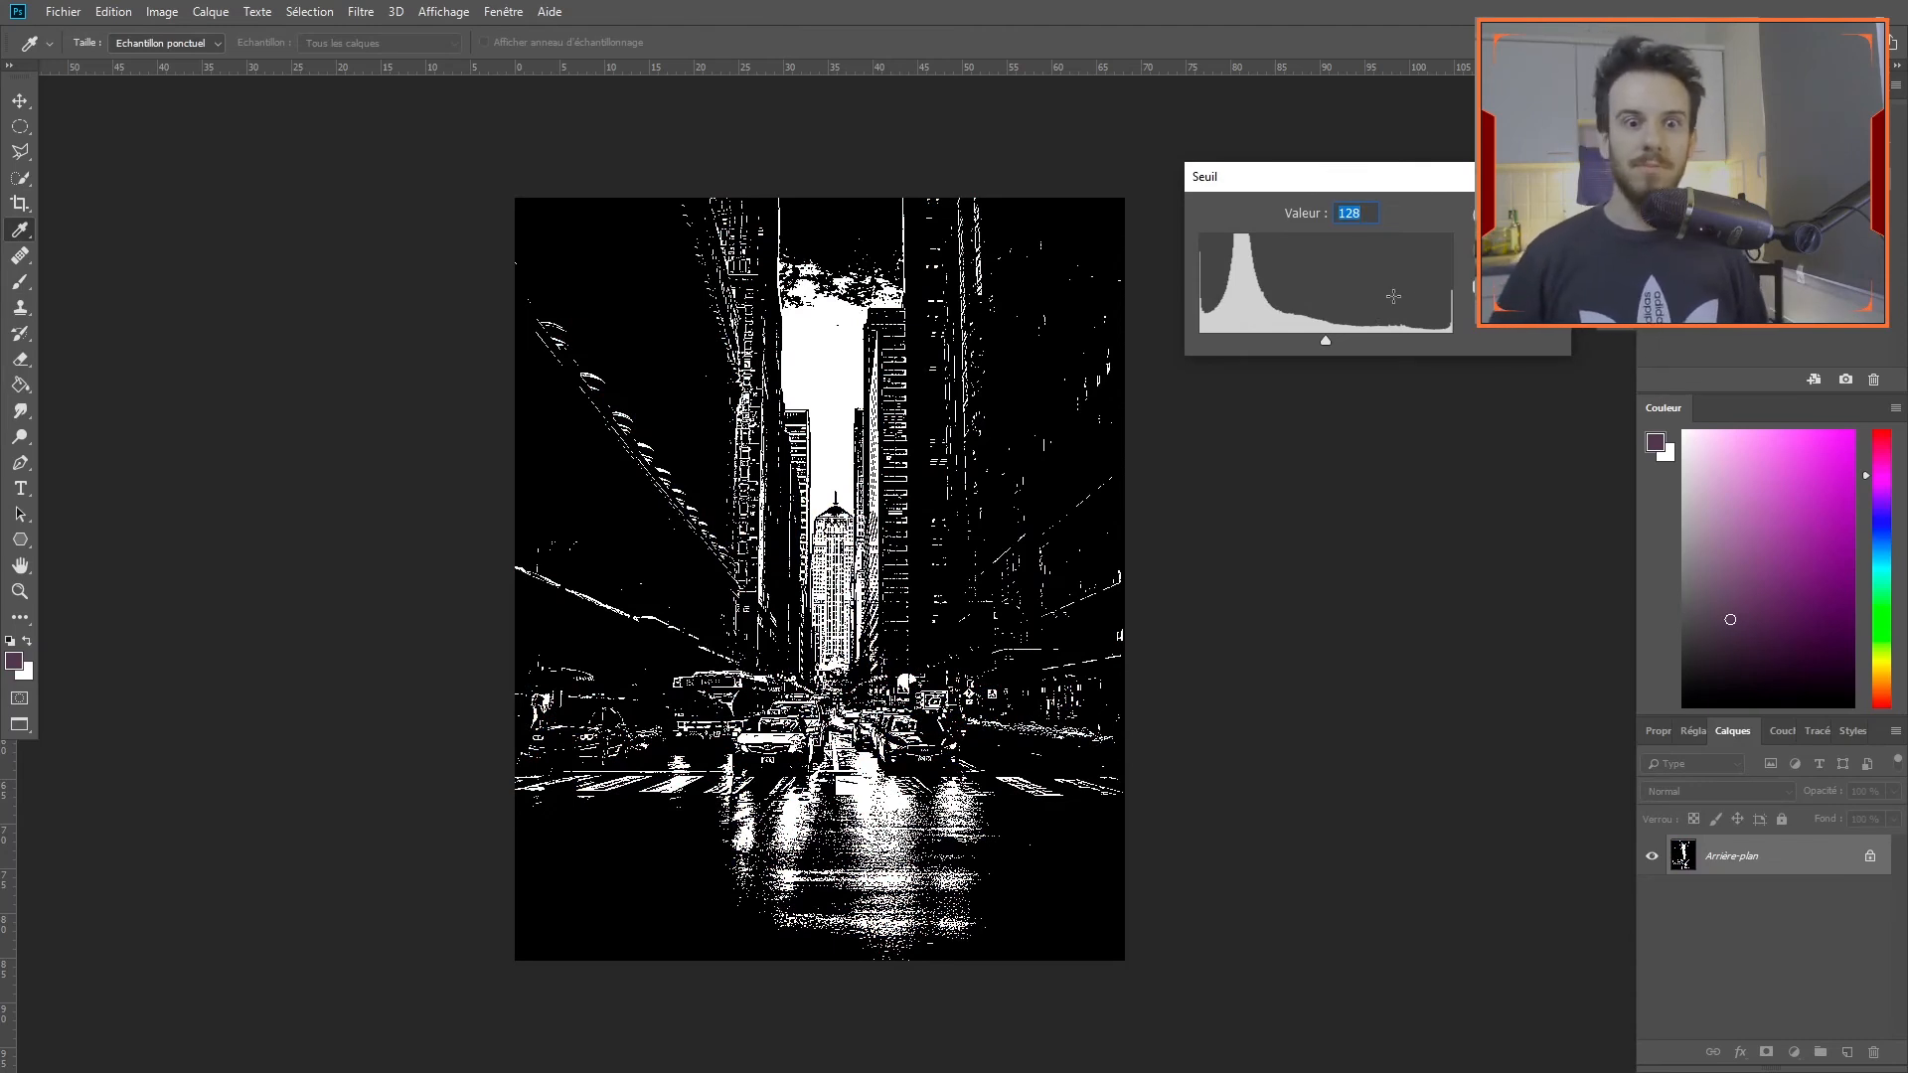
drag(1328, 338, 1236, 359)
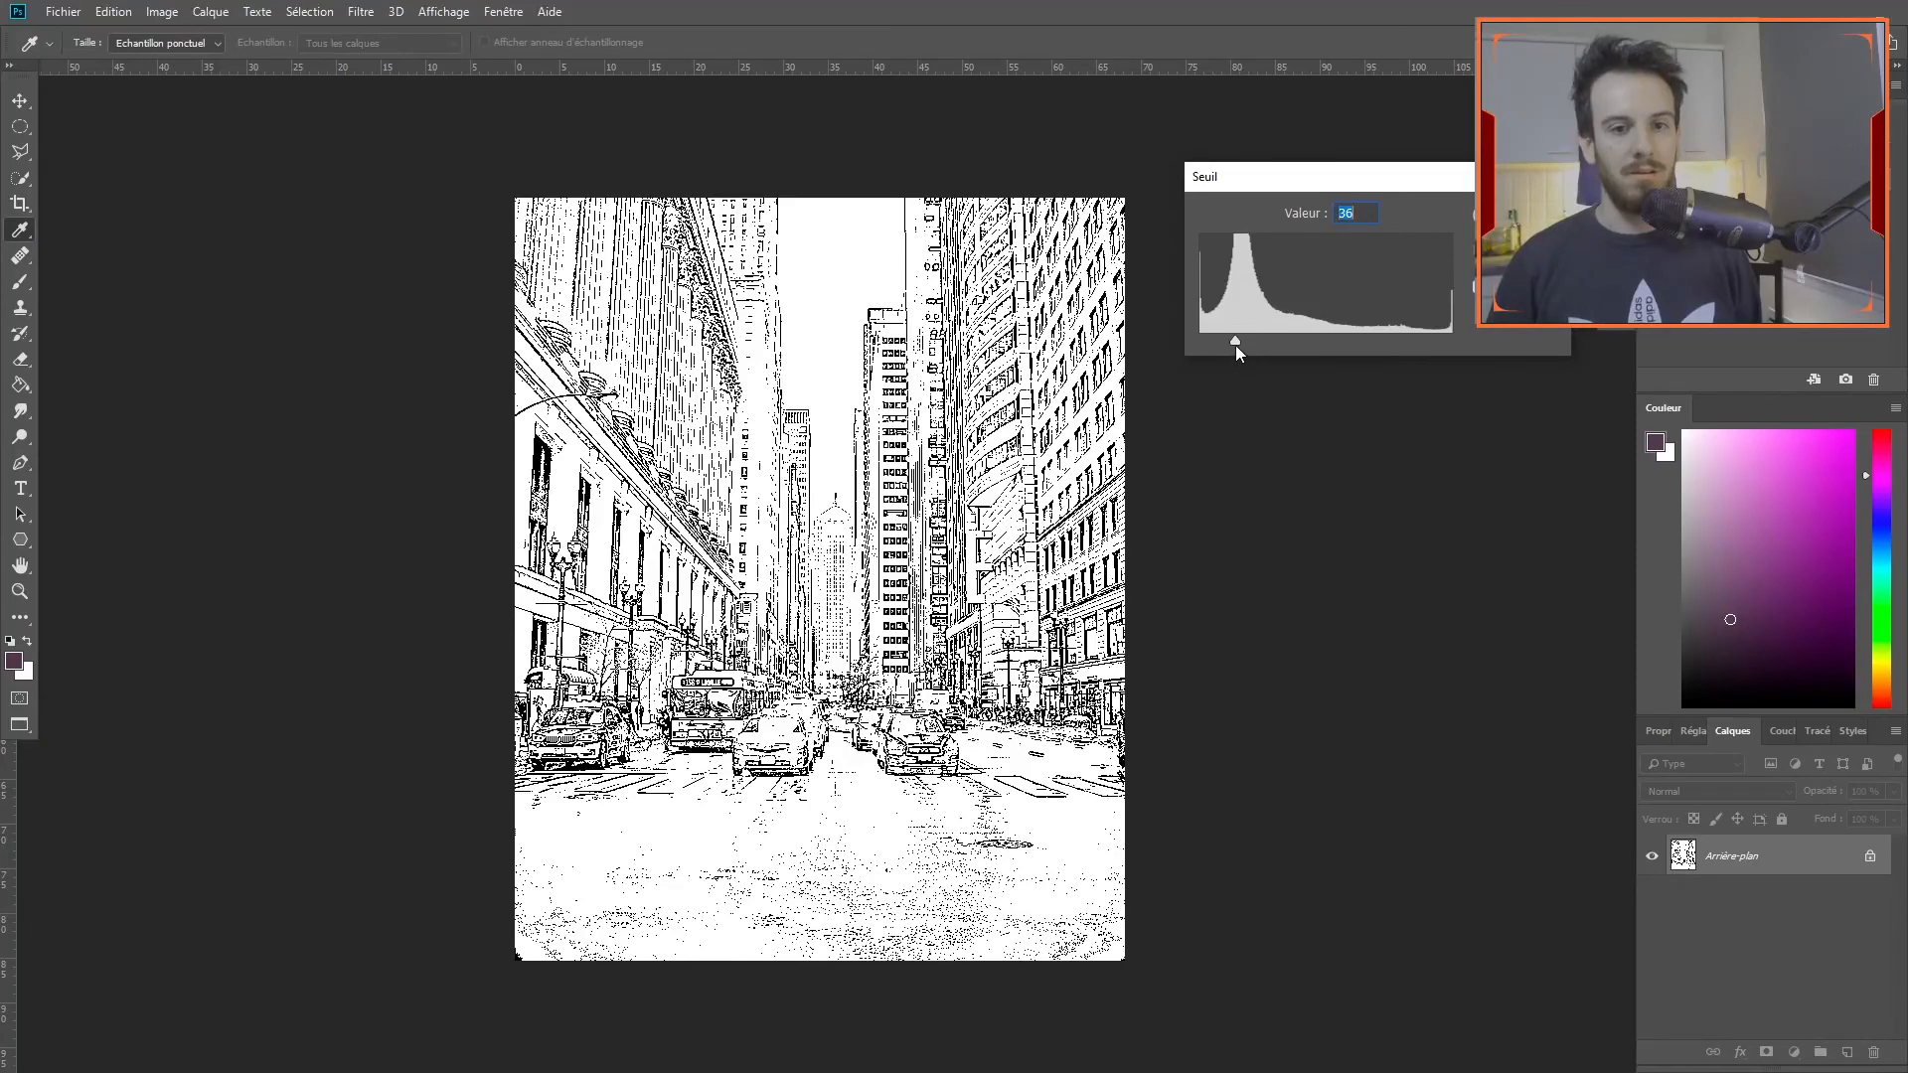
drag(1236, 342, 1236, 340)
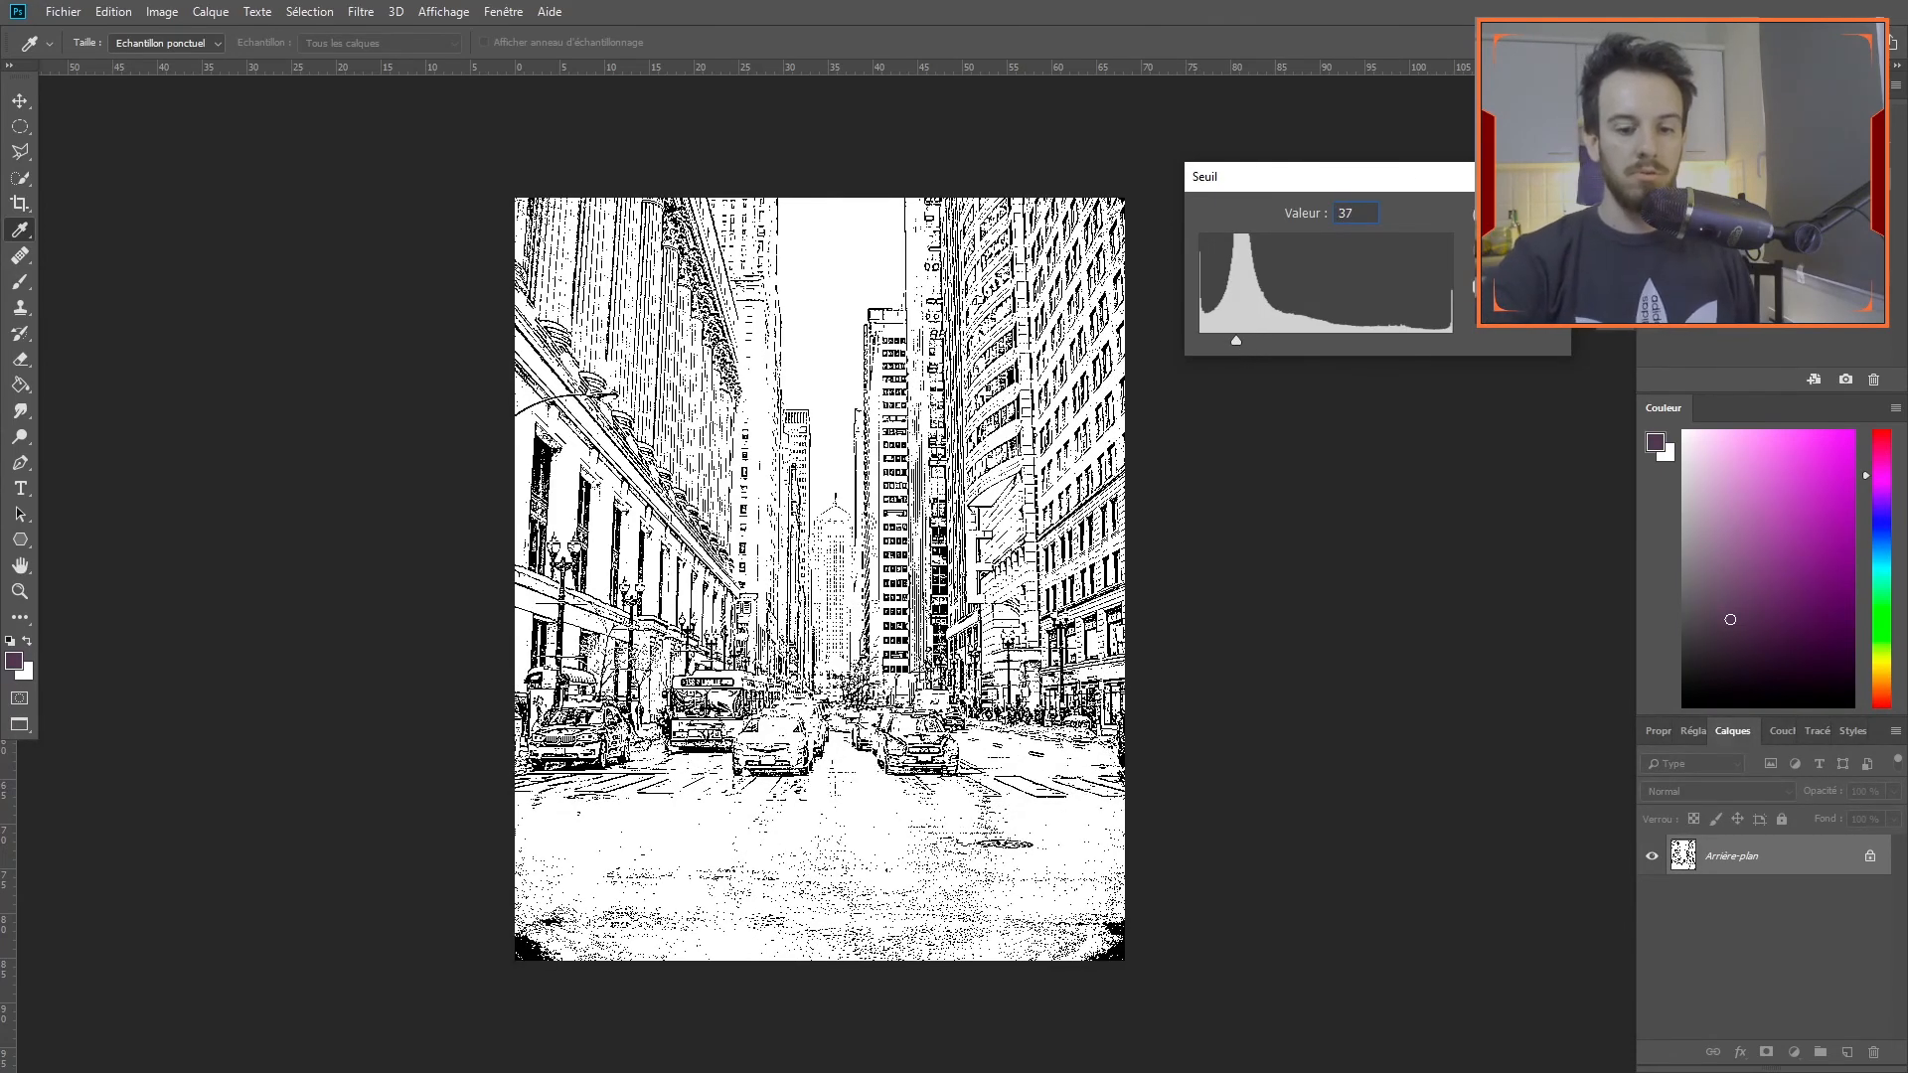
key(Escape)
key(b)
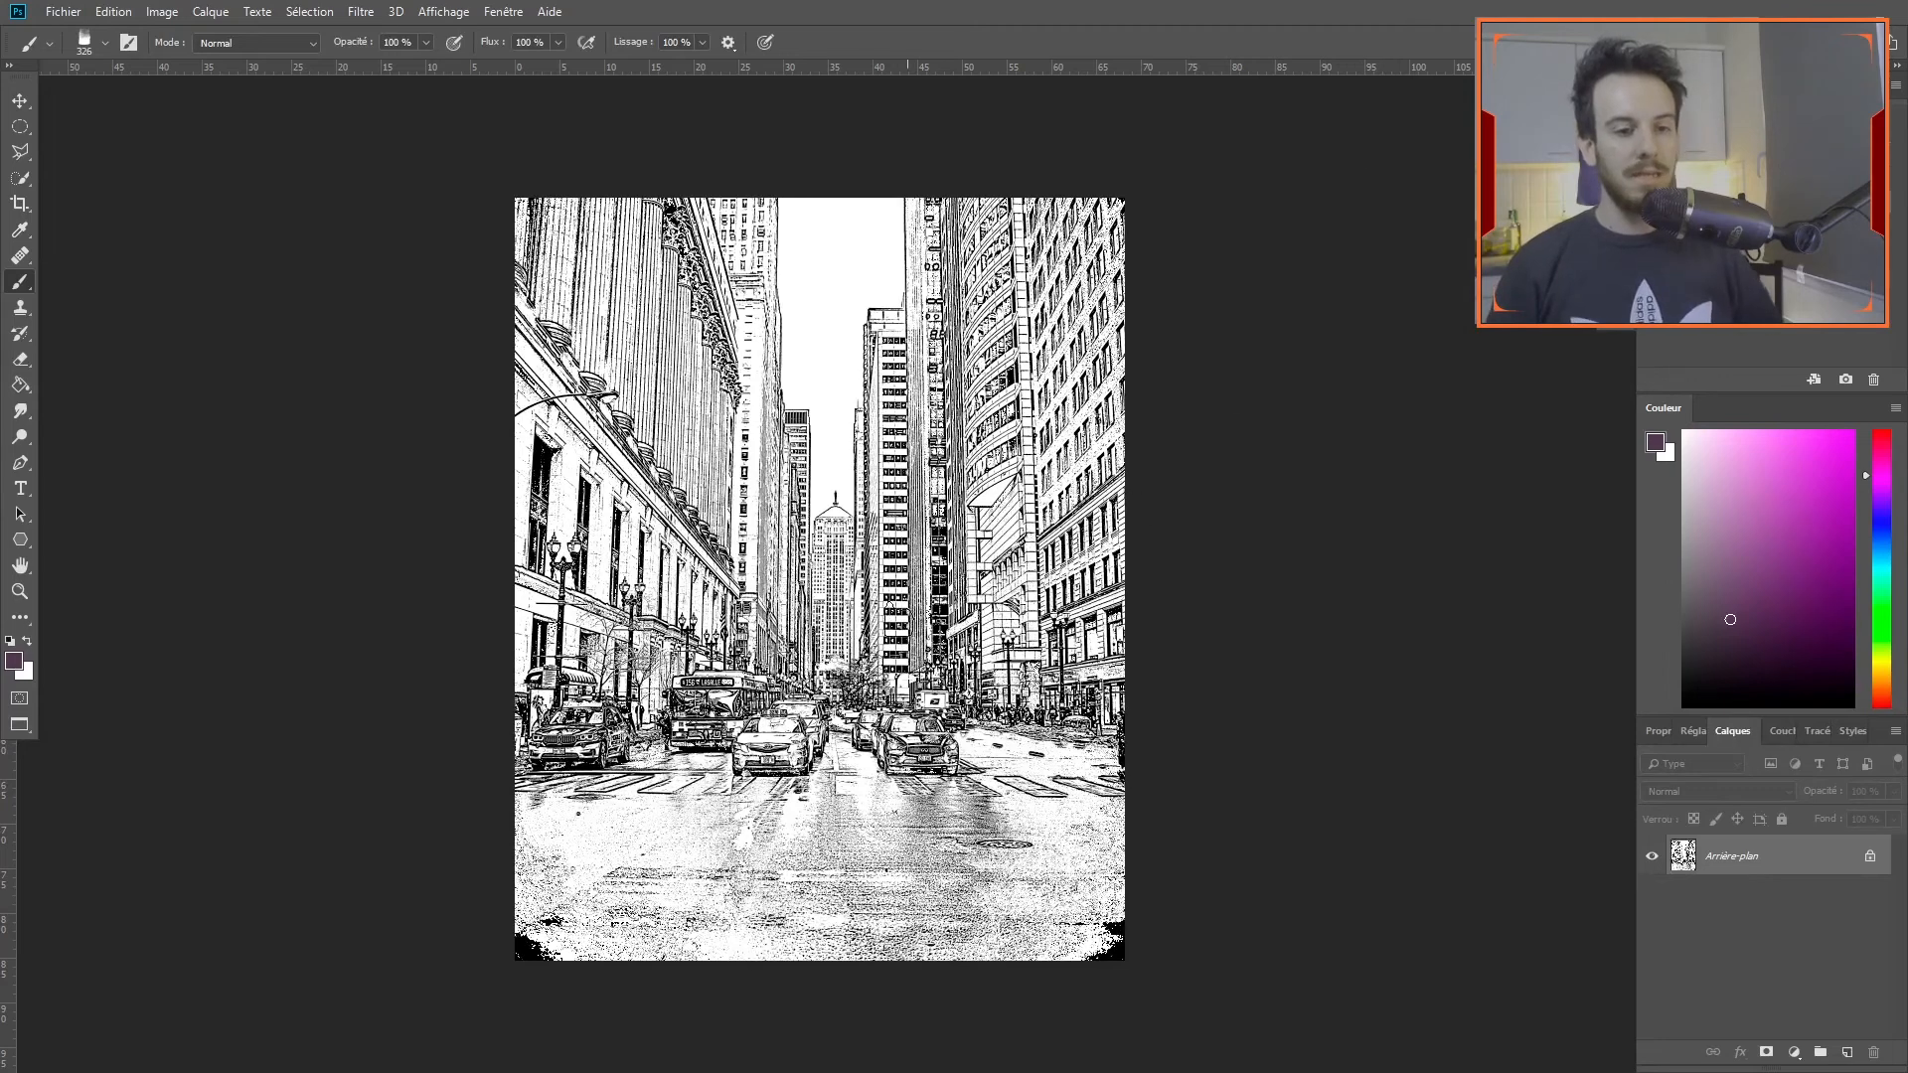
Examine the black-and-white street image up close and undo its Seuil and Accentuation edits.
scroll(844, 556, up, 3)
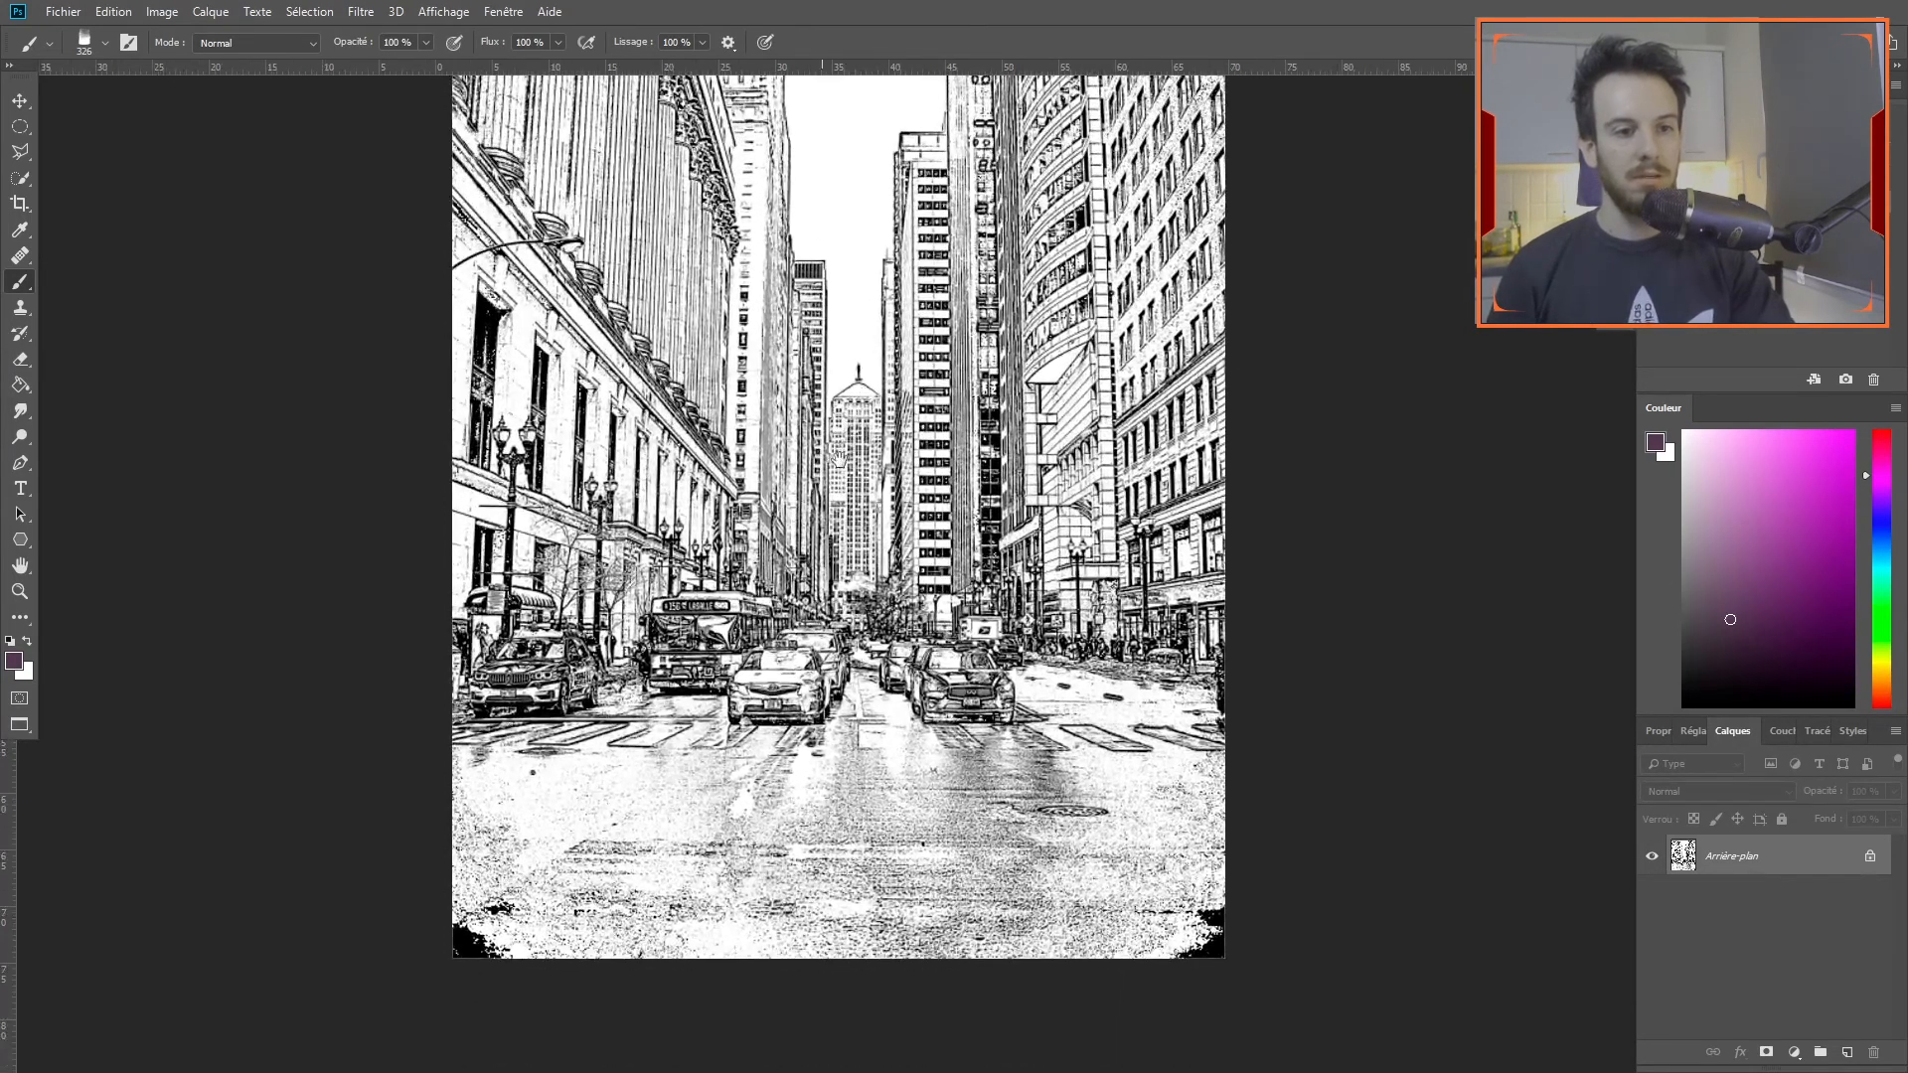
drag(837, 457, 860, 606)
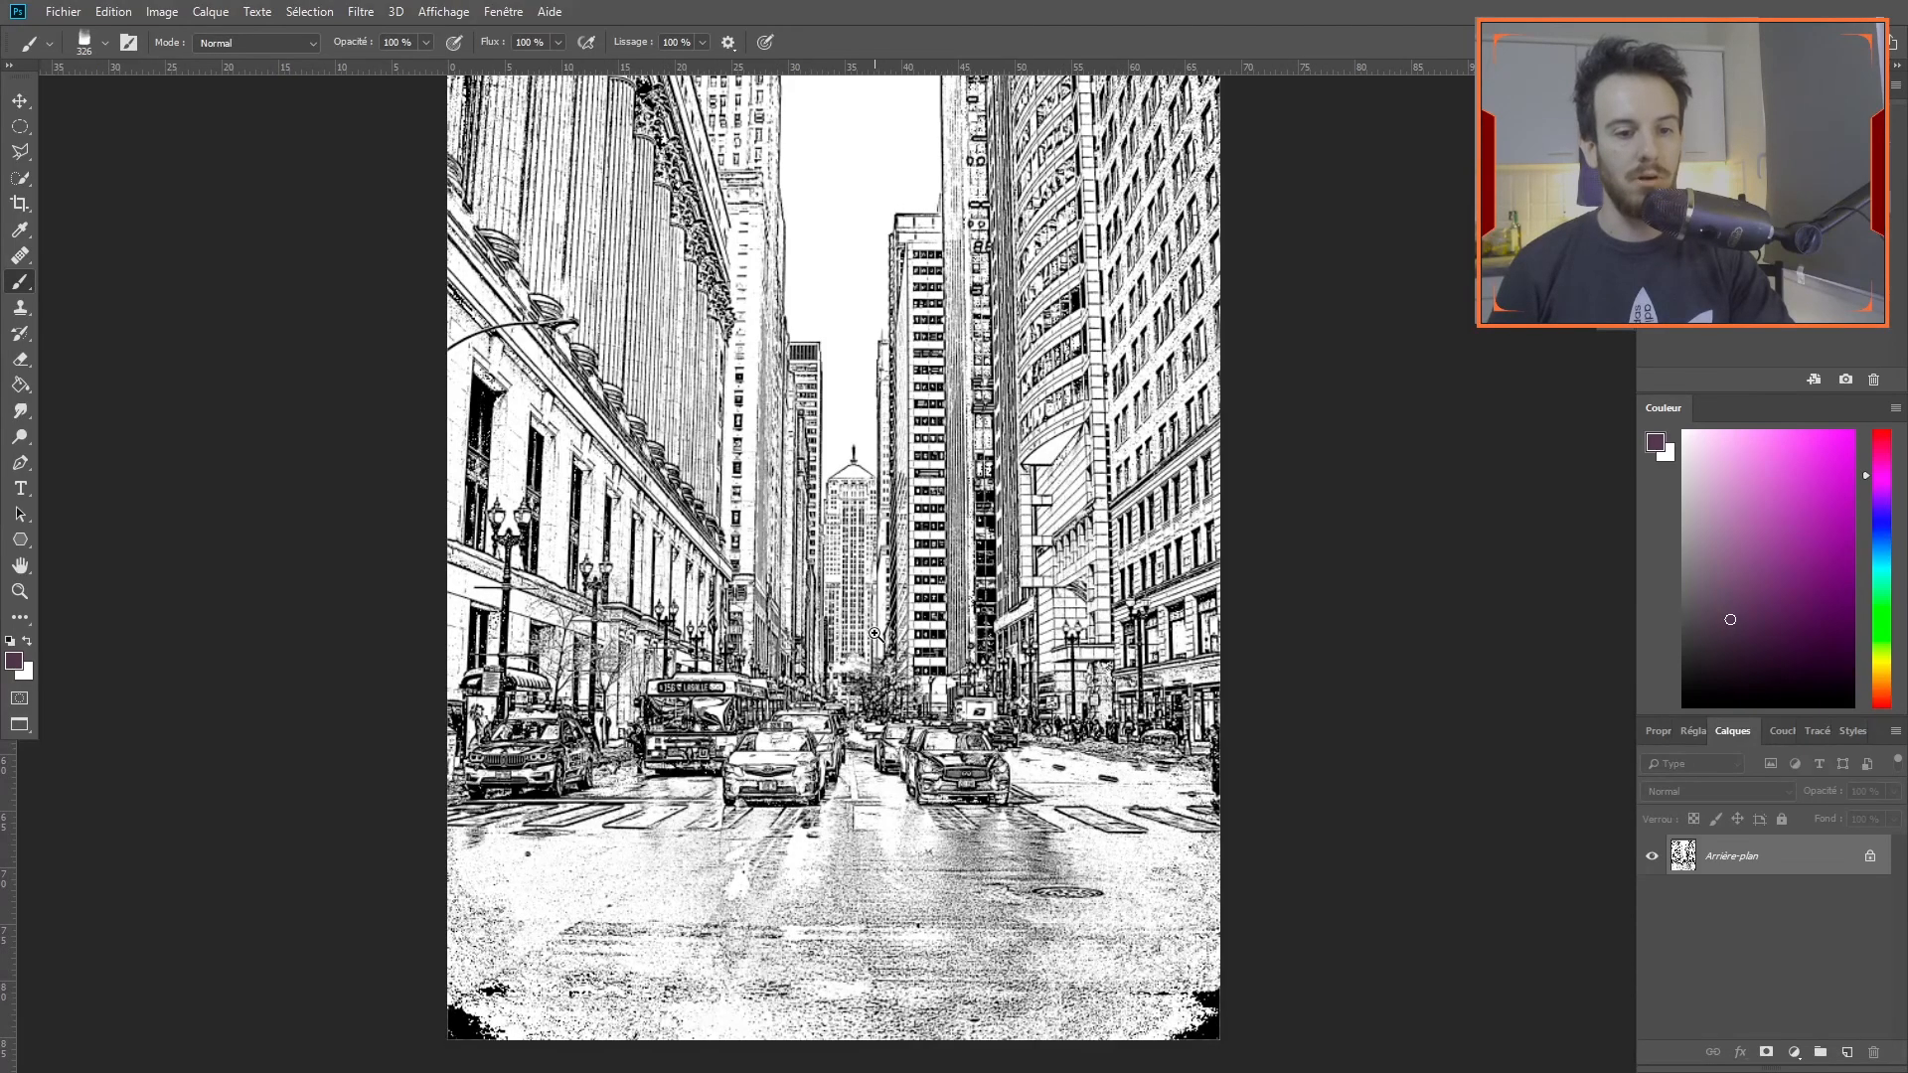
scroll(871, 633, up, 2)
scroll(874, 634, down, 6)
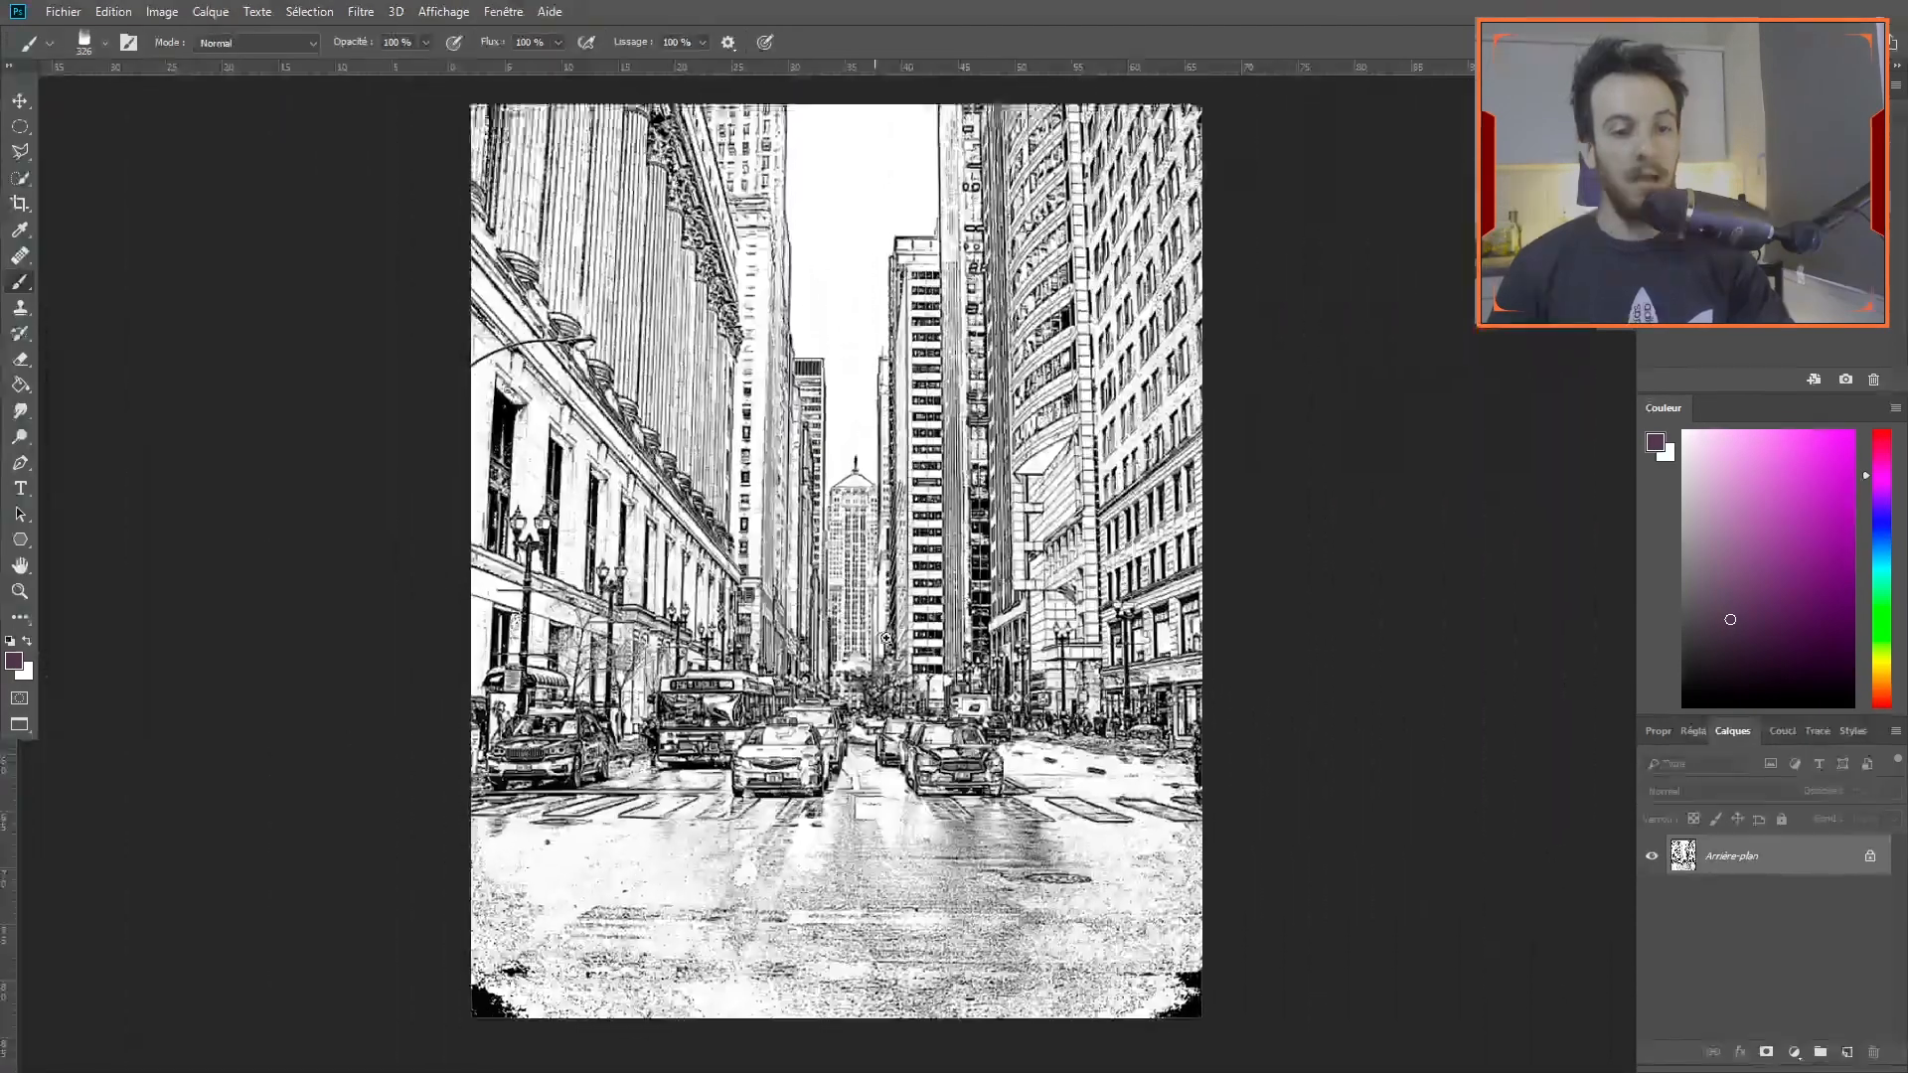
scroll(872, 632, up, 1)
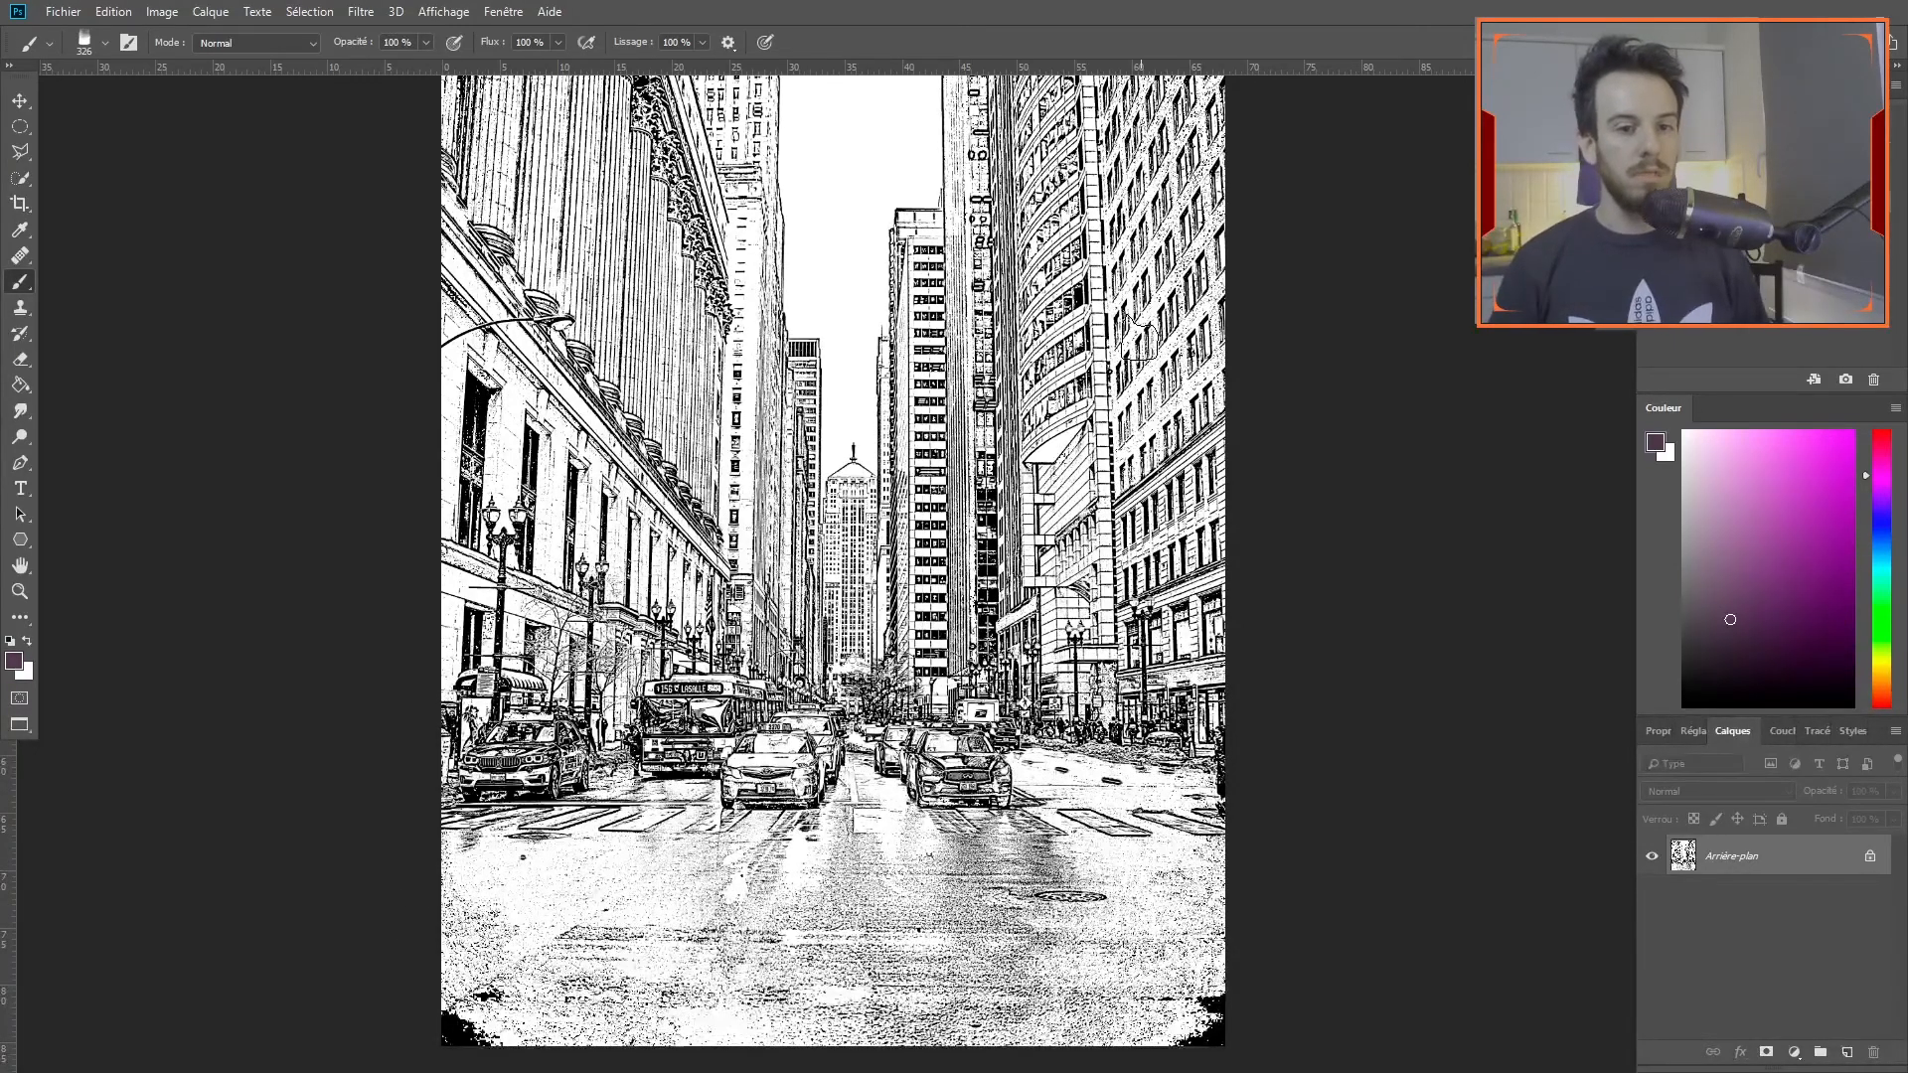
scroll(507, 308, up, 5)
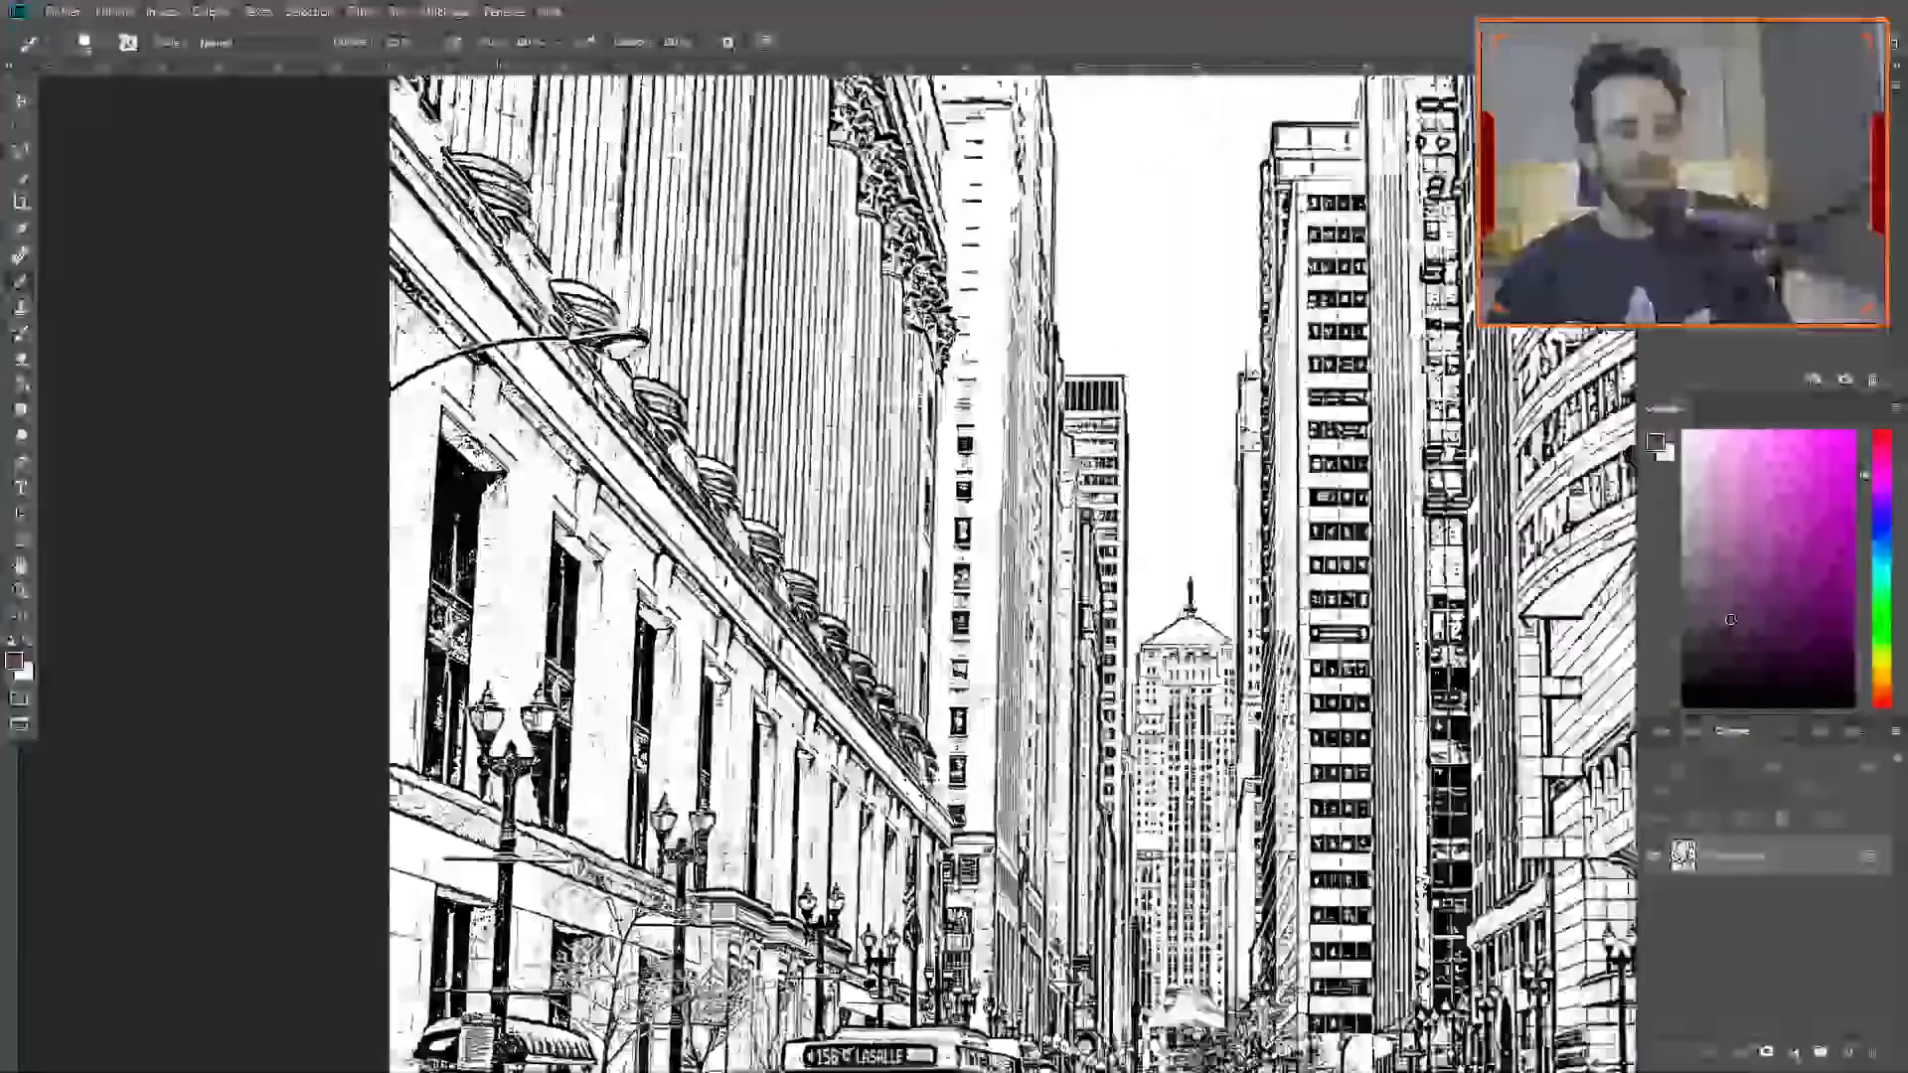
scroll(507, 308, down, 6)
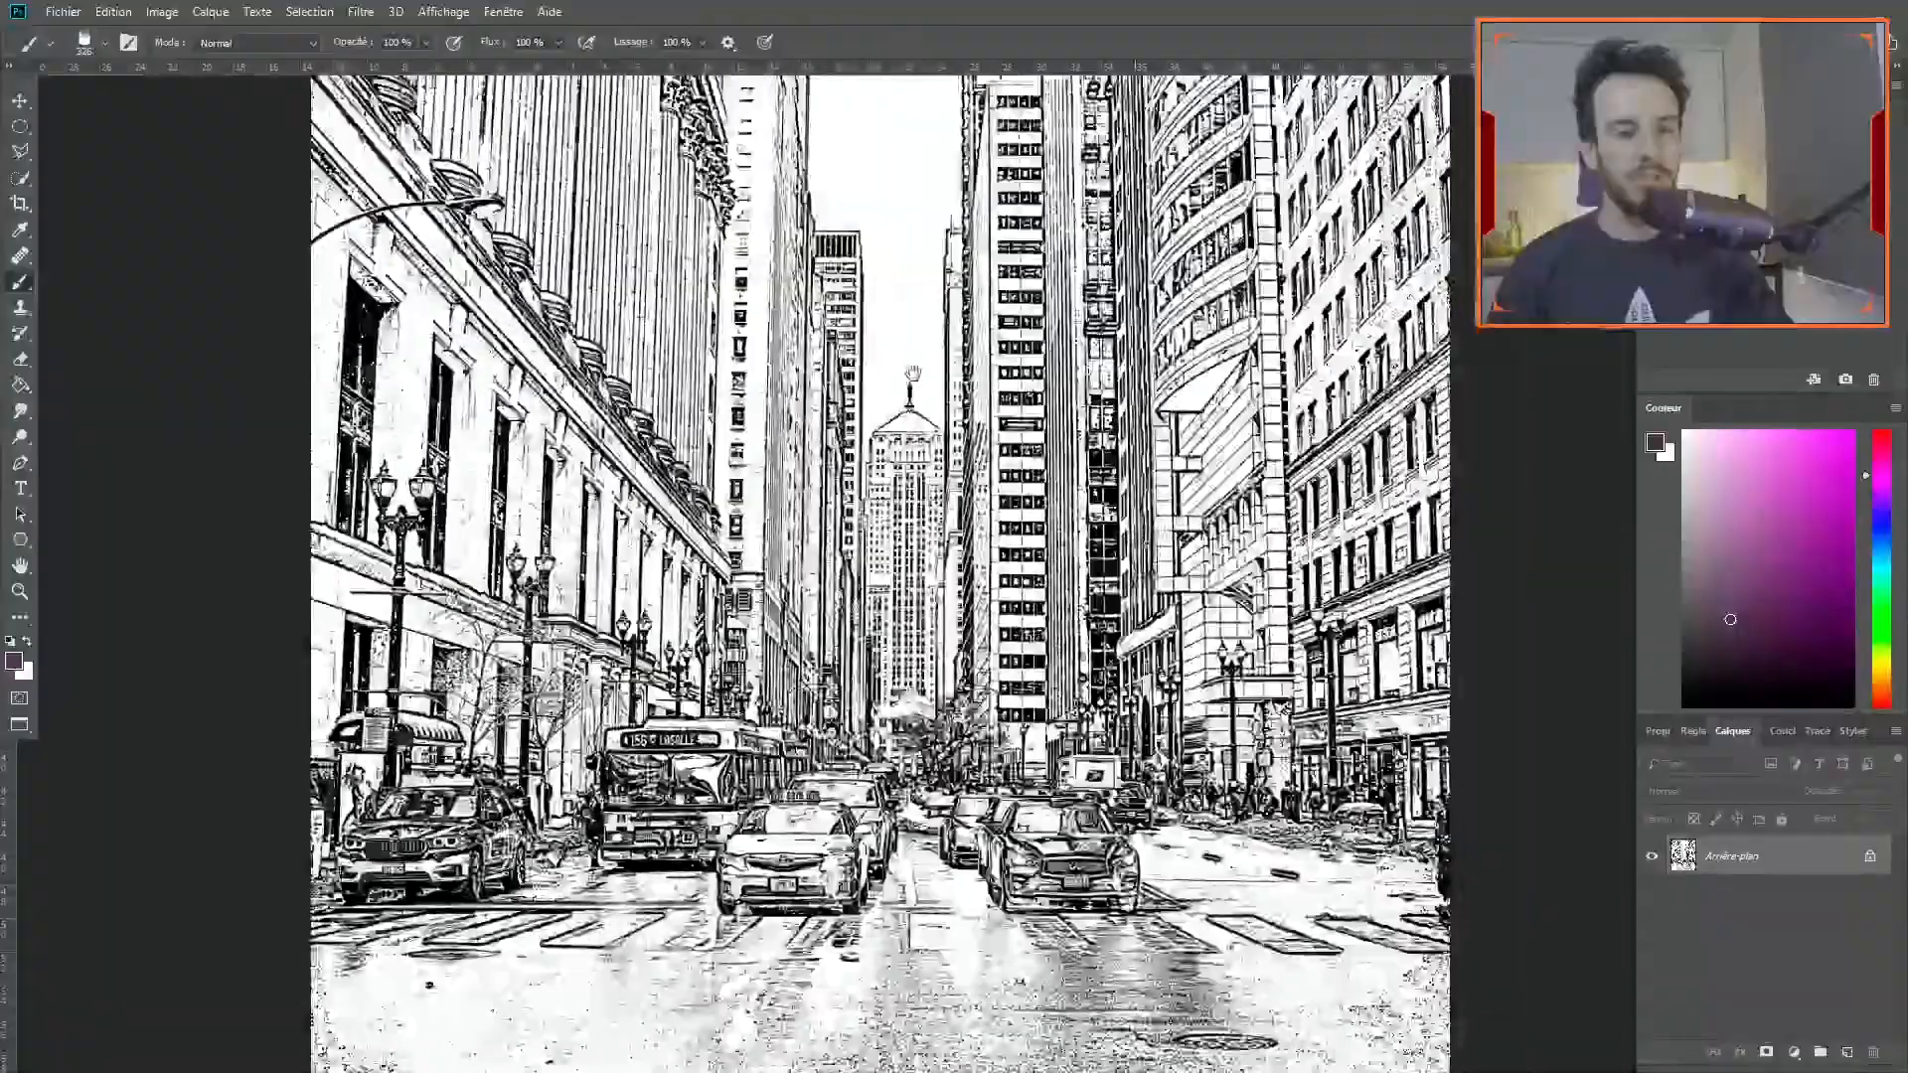
scroll(968, 748, up, 3)
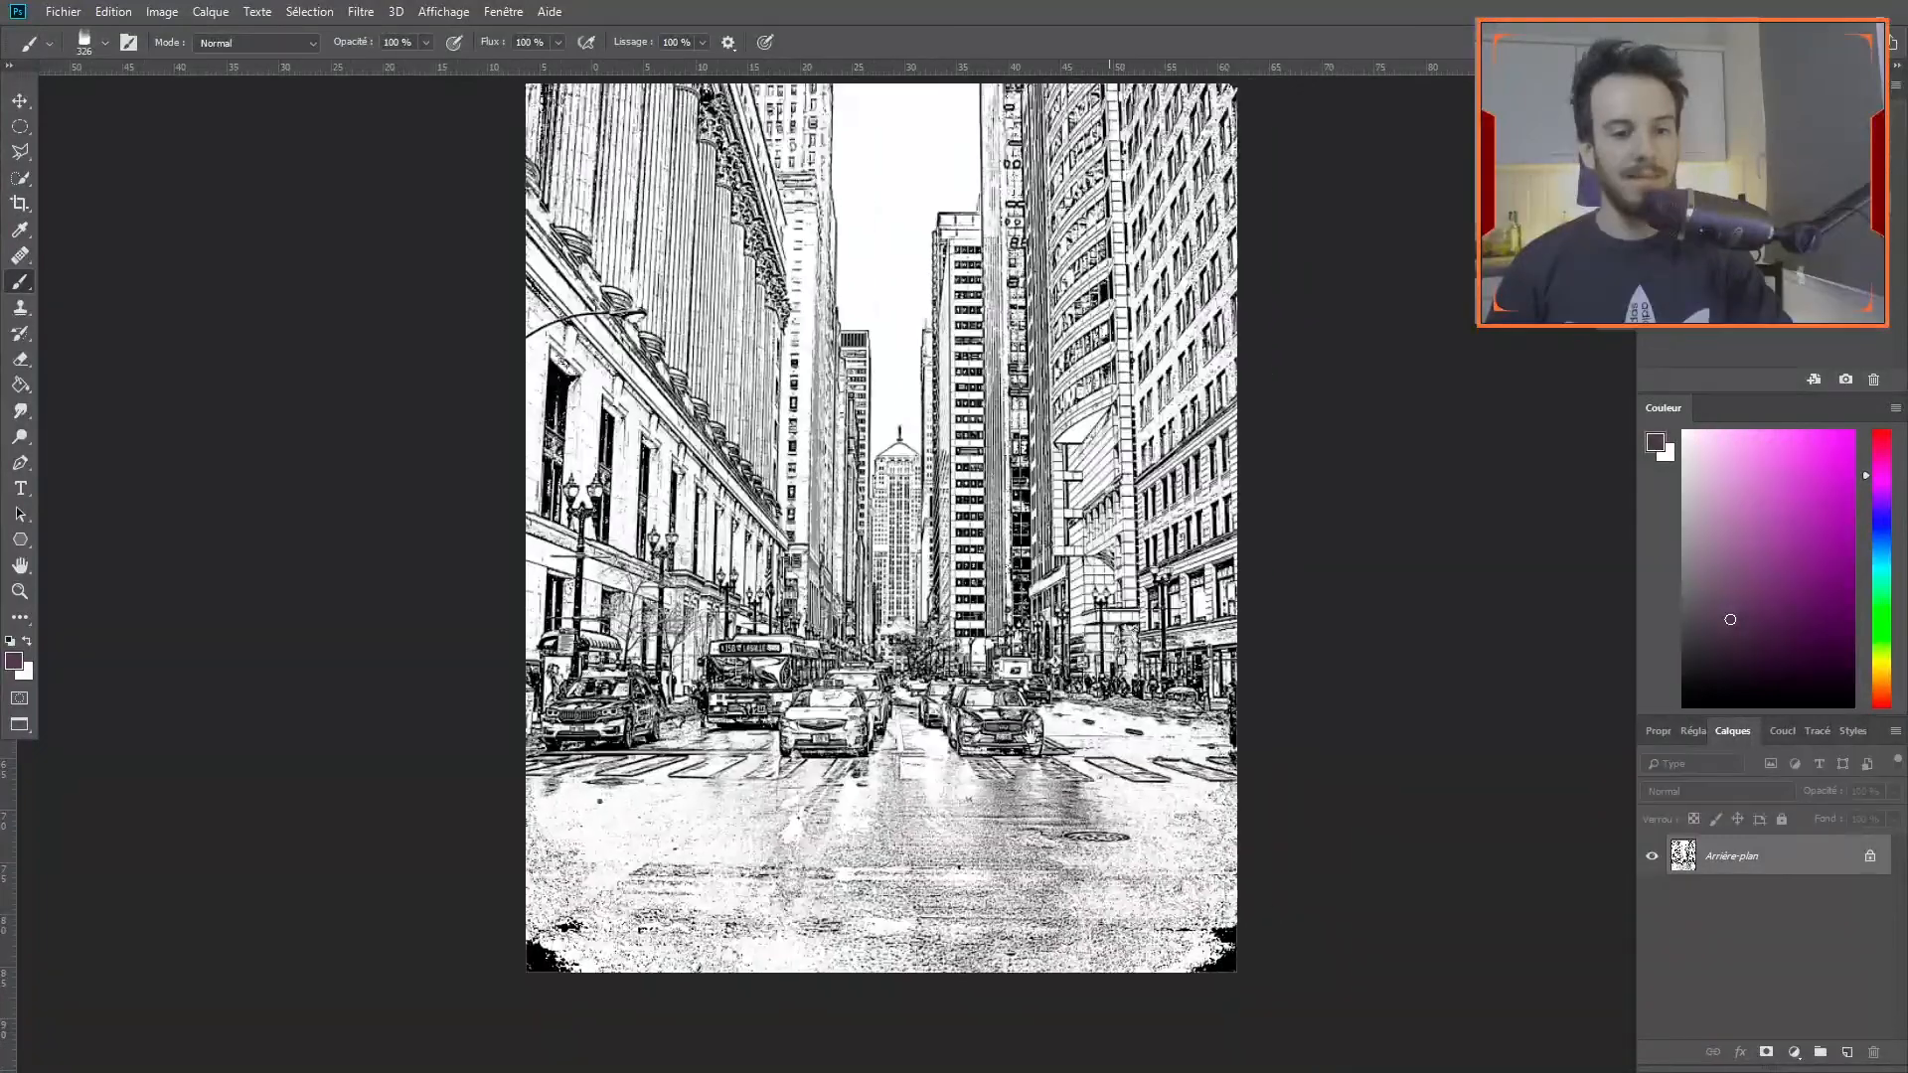
drag(942, 556, 917, 594)
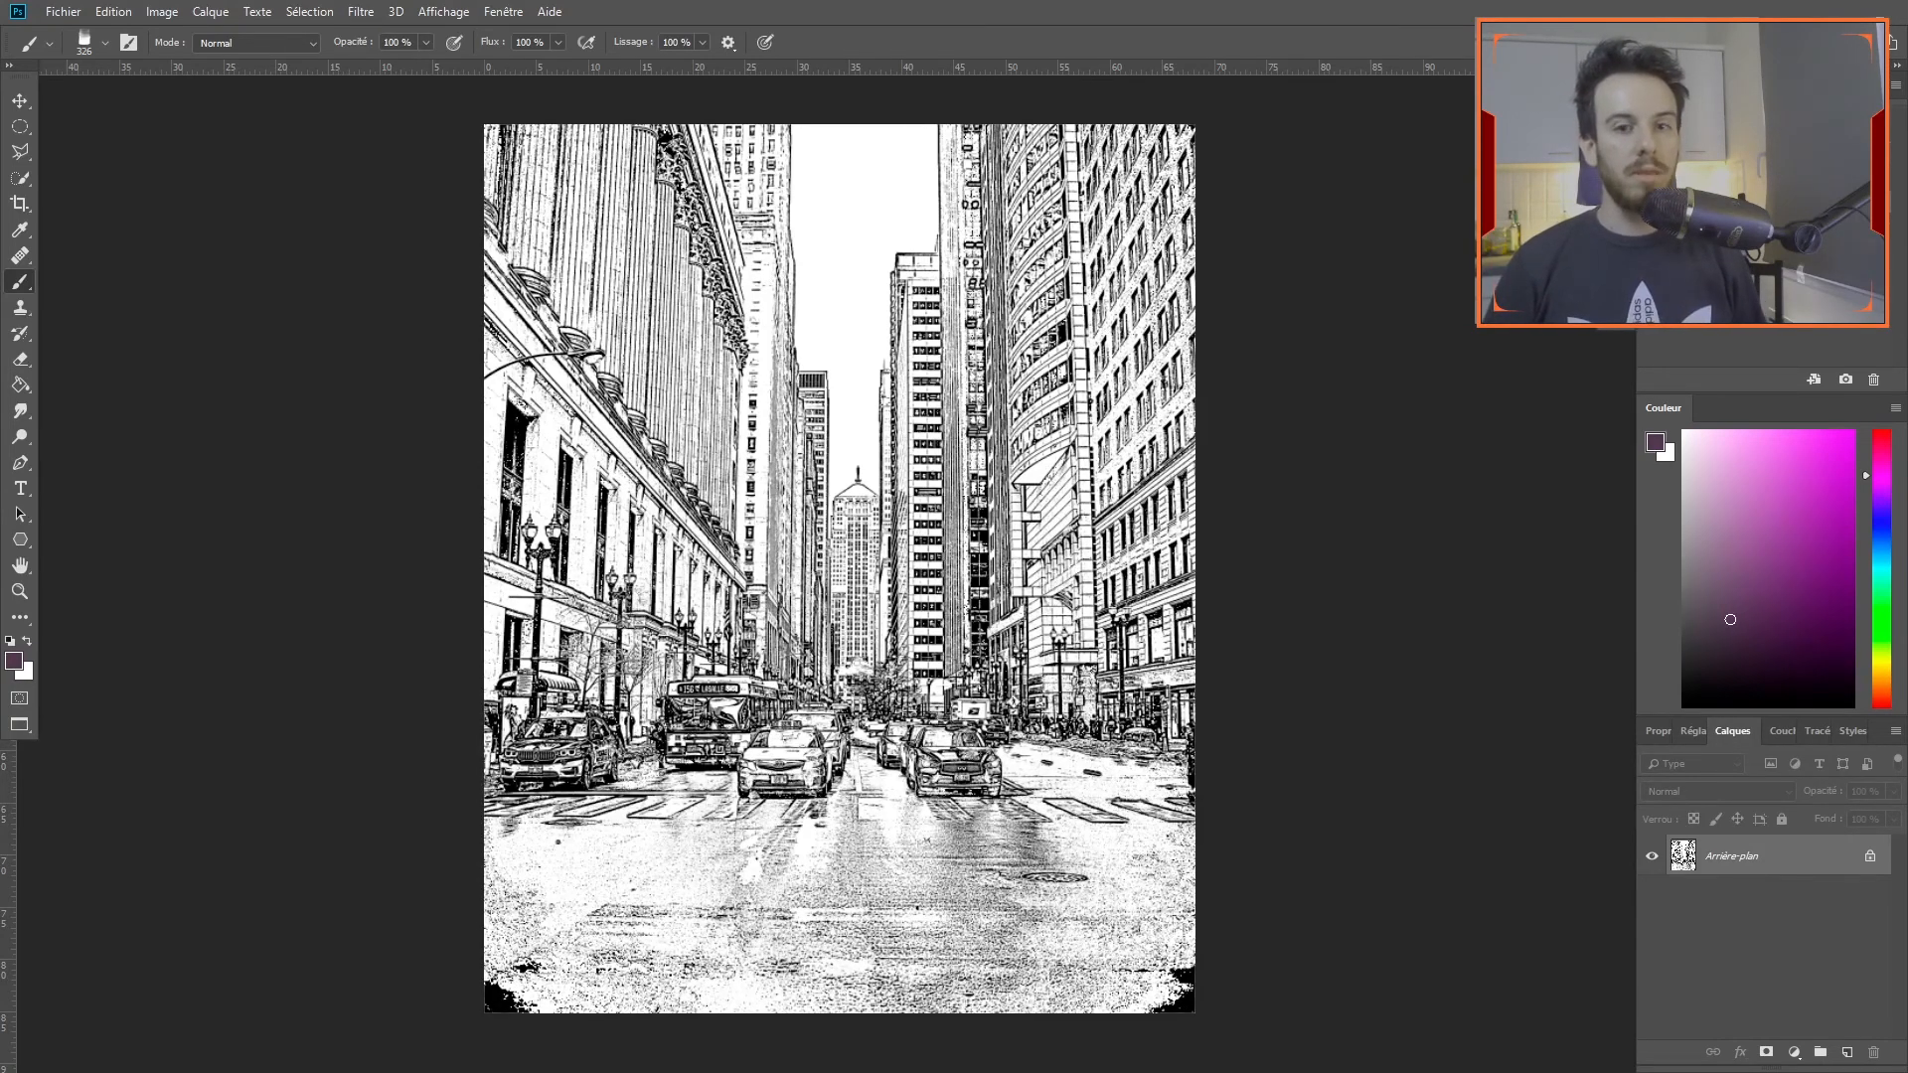
key(ctrl+z)
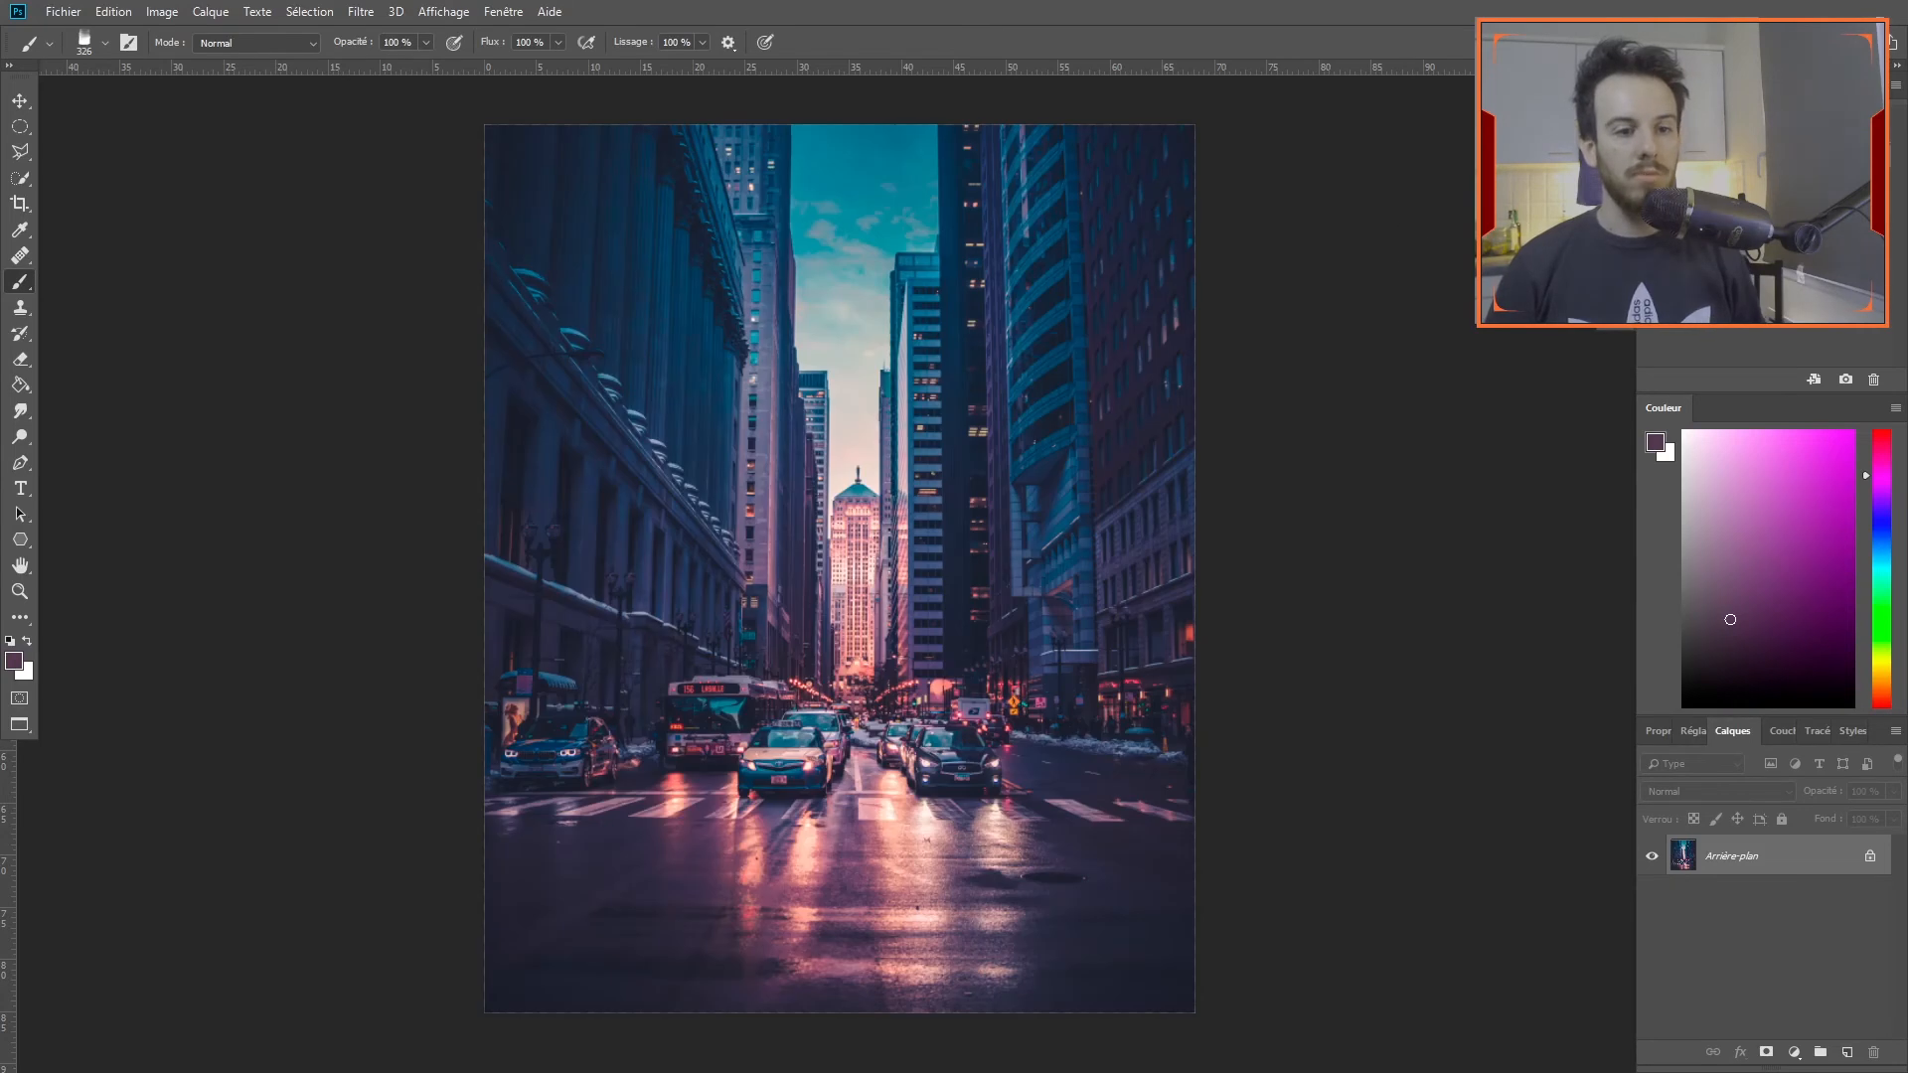
Sharpen the original street photo with the Accentuation filter at 500 % gain and a much larger radius.
click(366, 11)
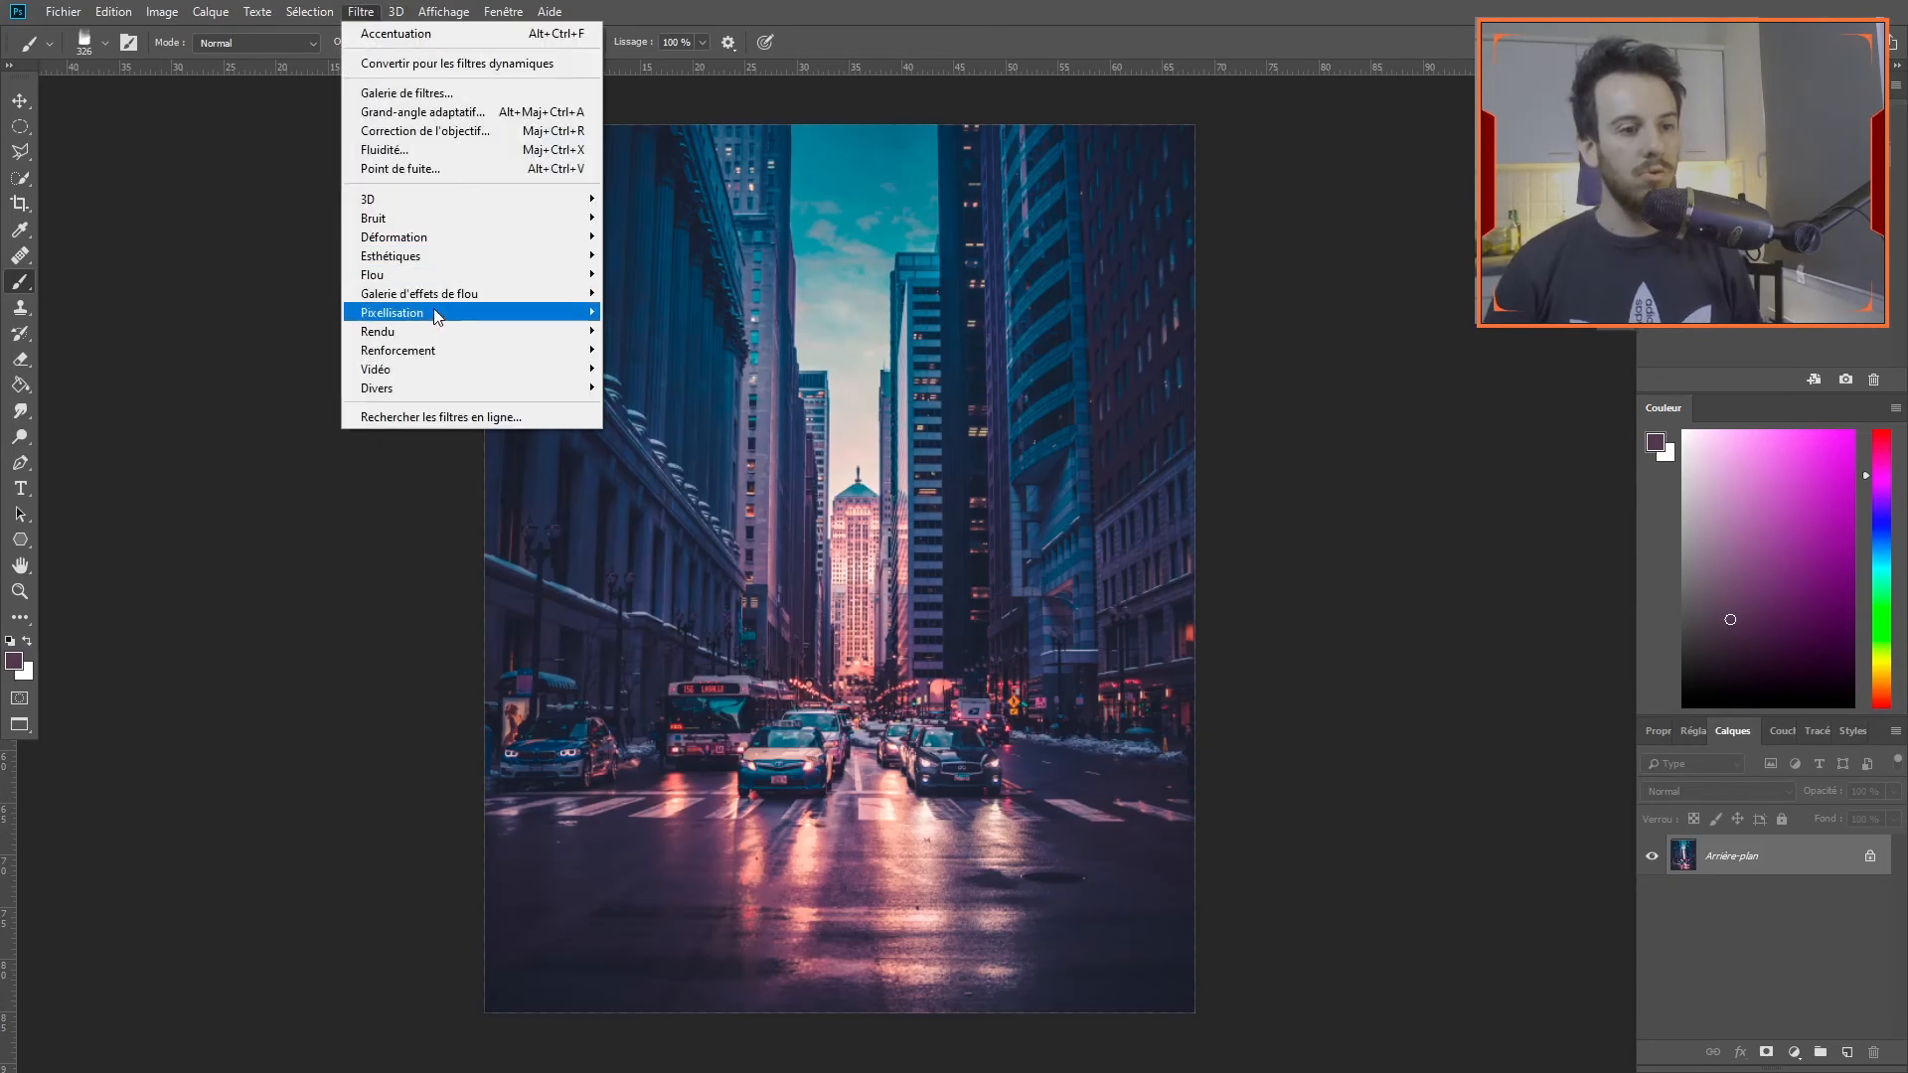
mouse_move(458, 347)
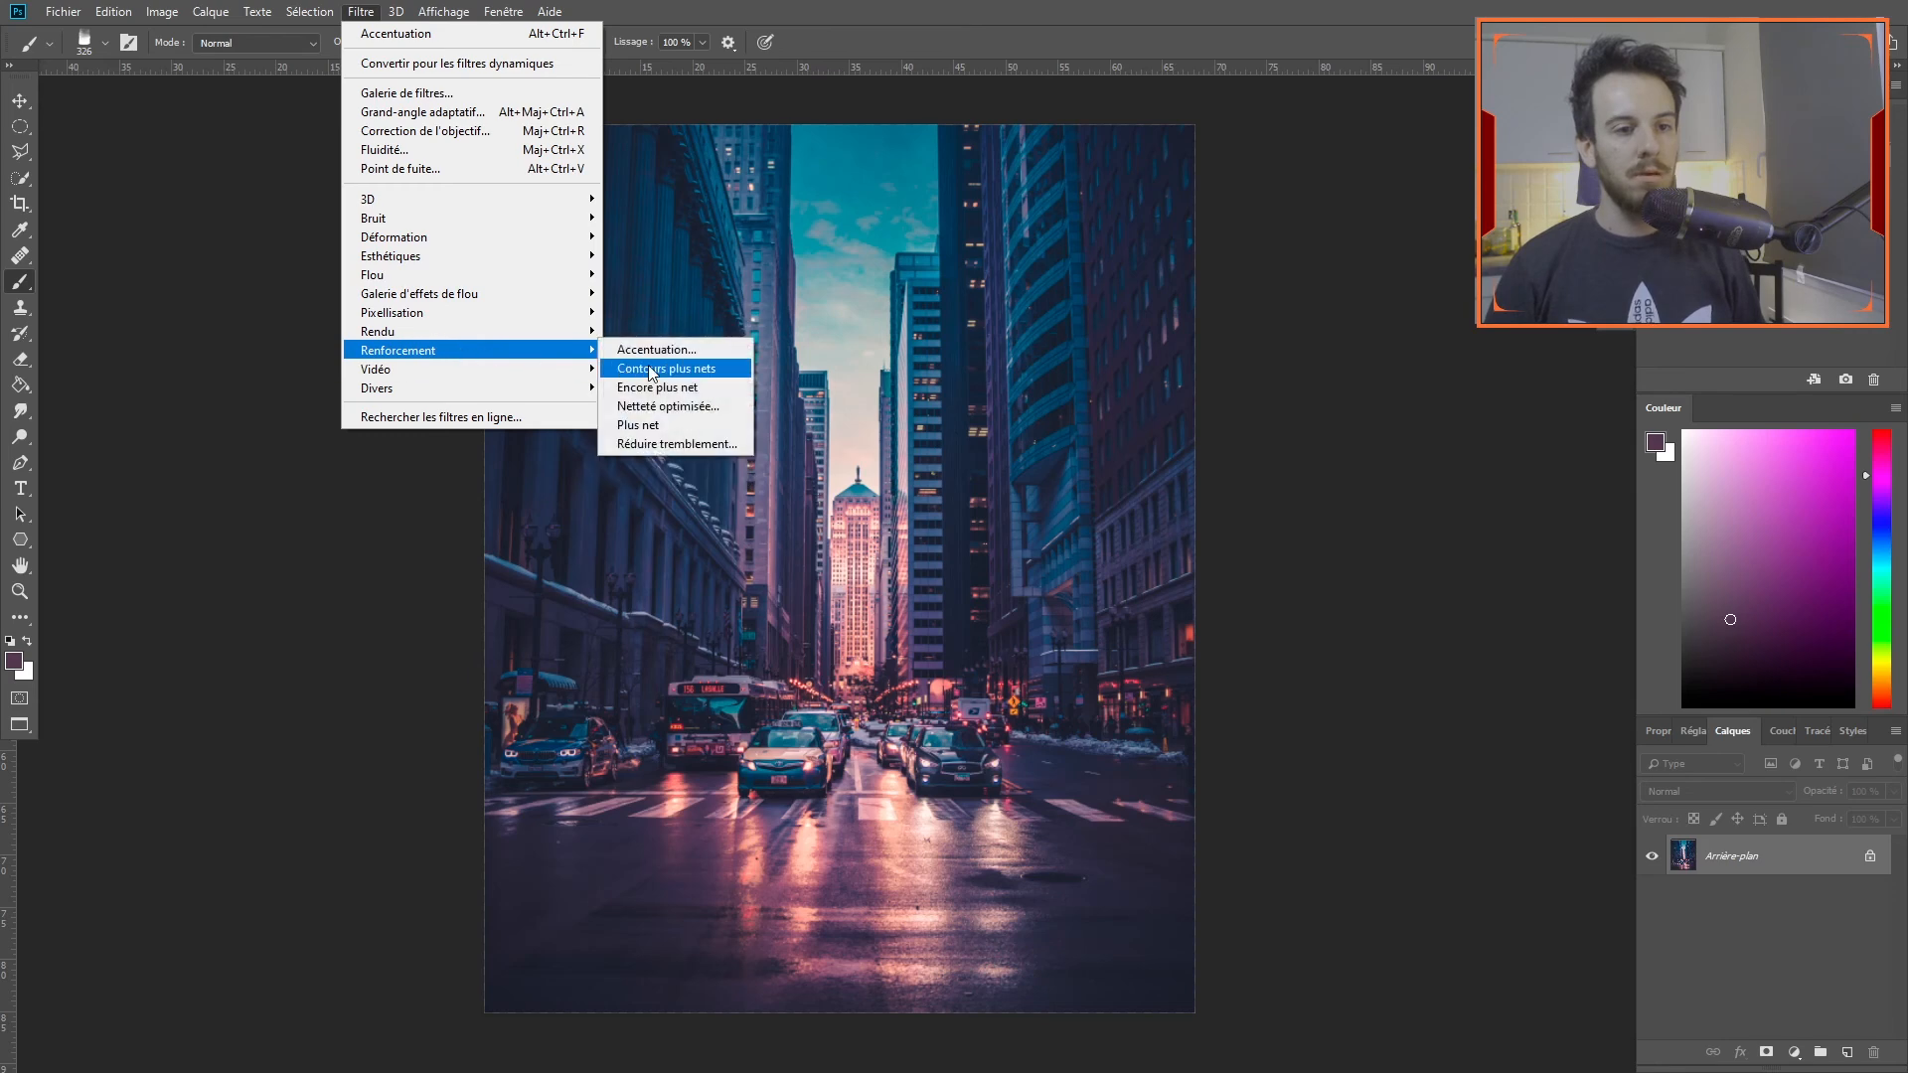
click(650, 352)
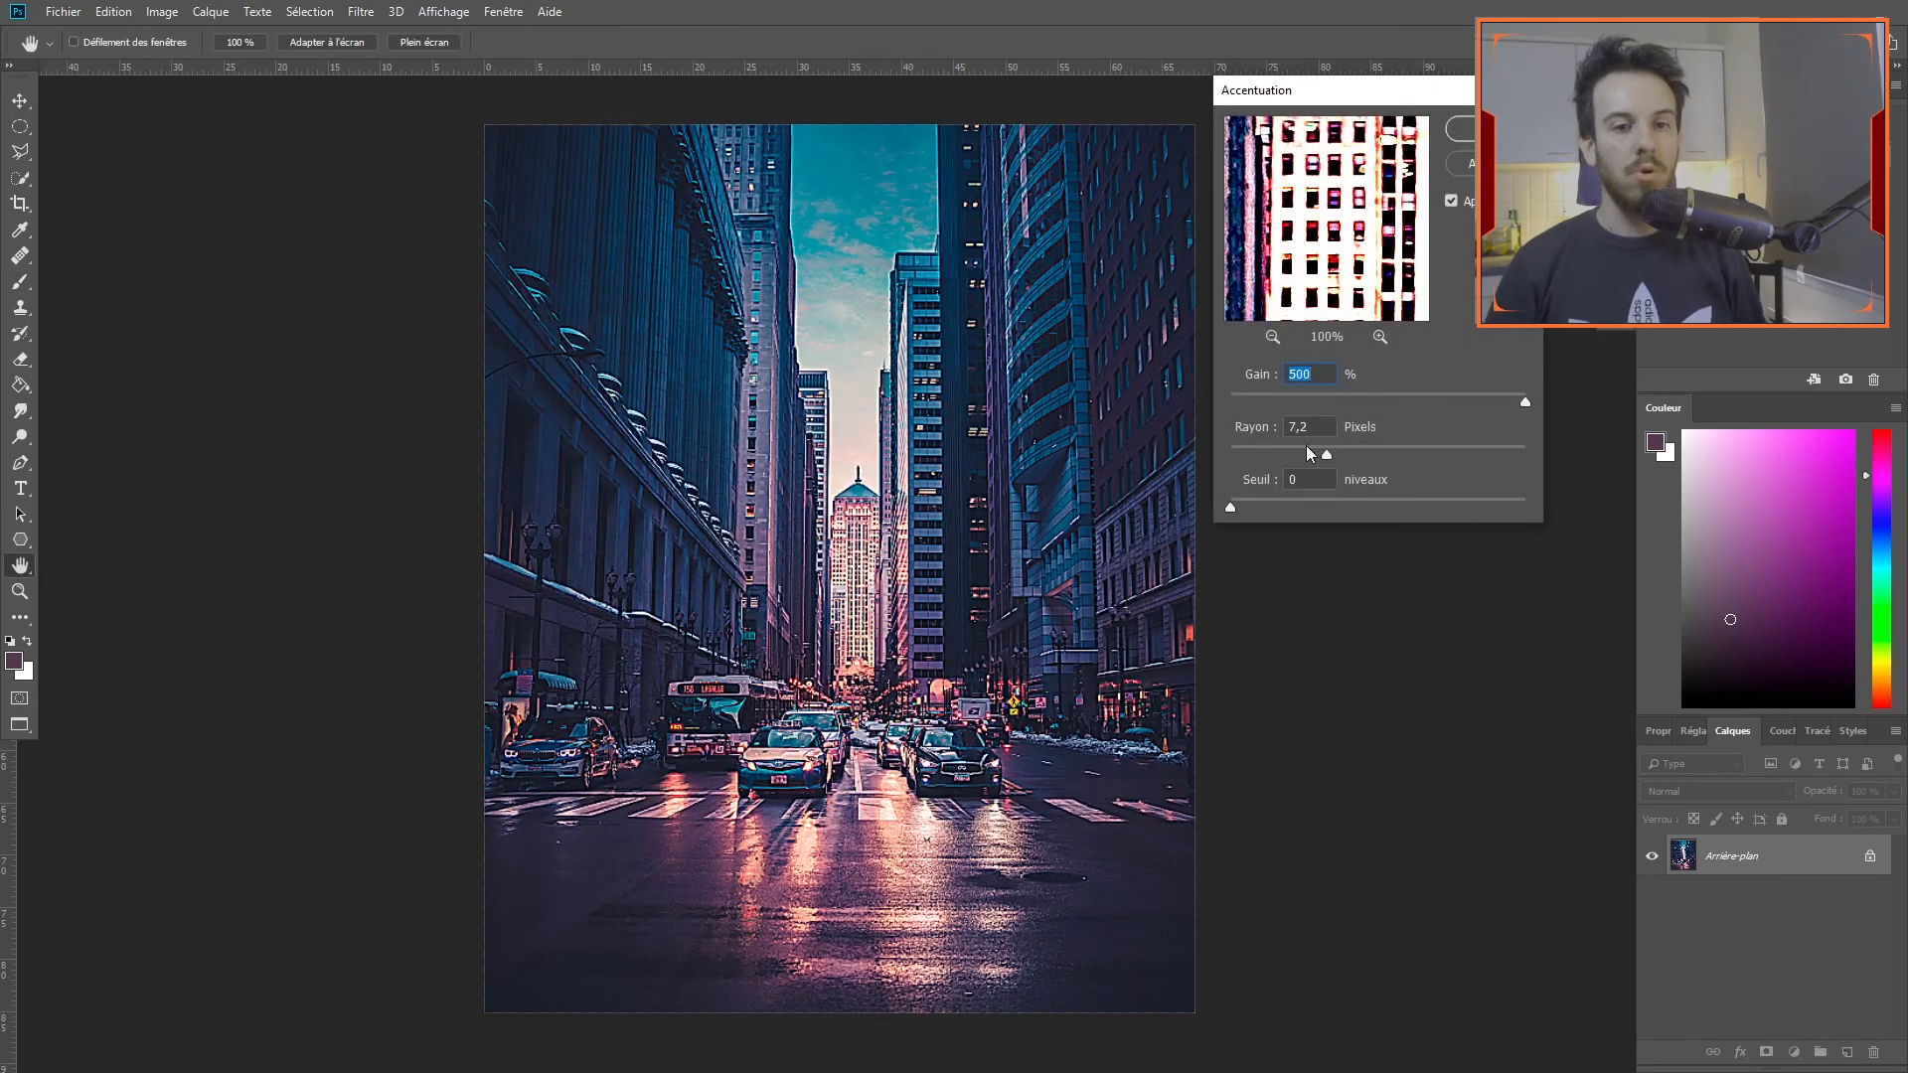
click(1379, 449)
click(1453, 131)
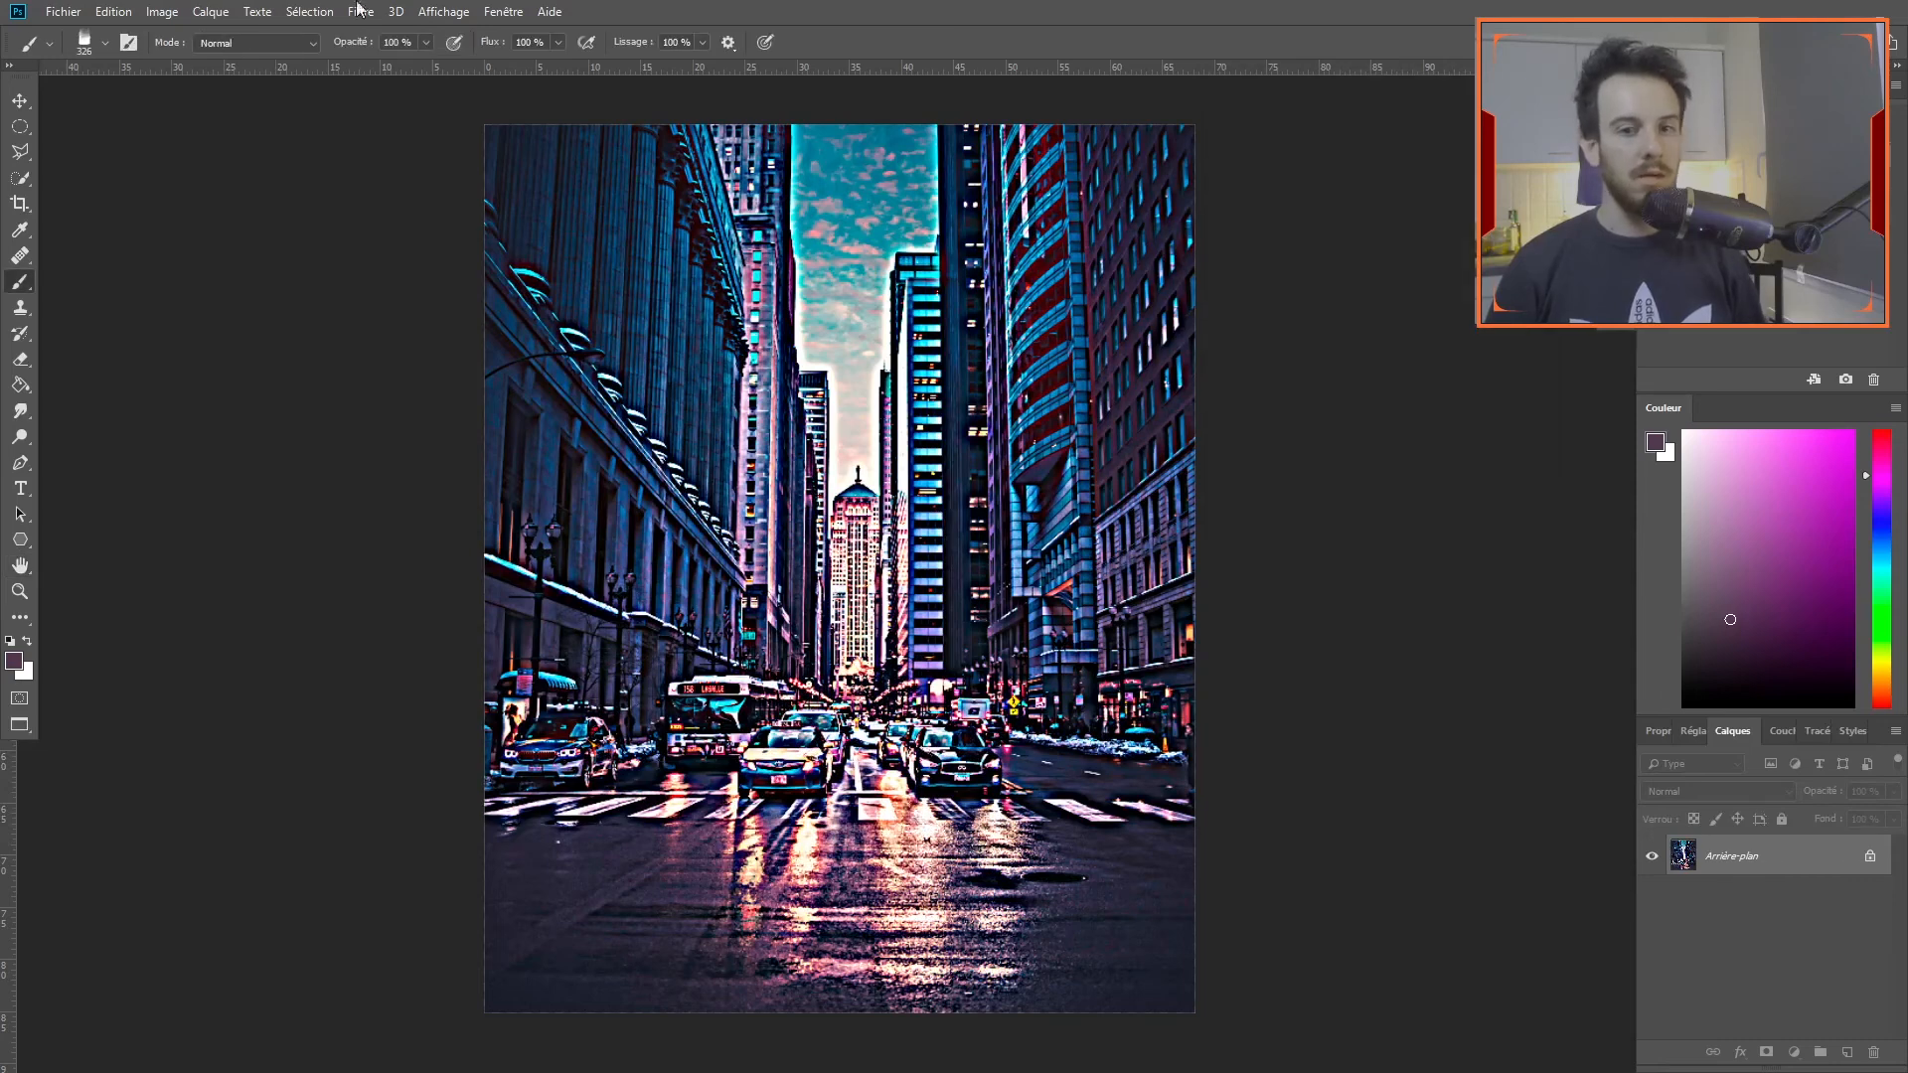
Convert the strongly sharpened street photo to black and white with a Seuil adjustment at value 30.
click(159, 14)
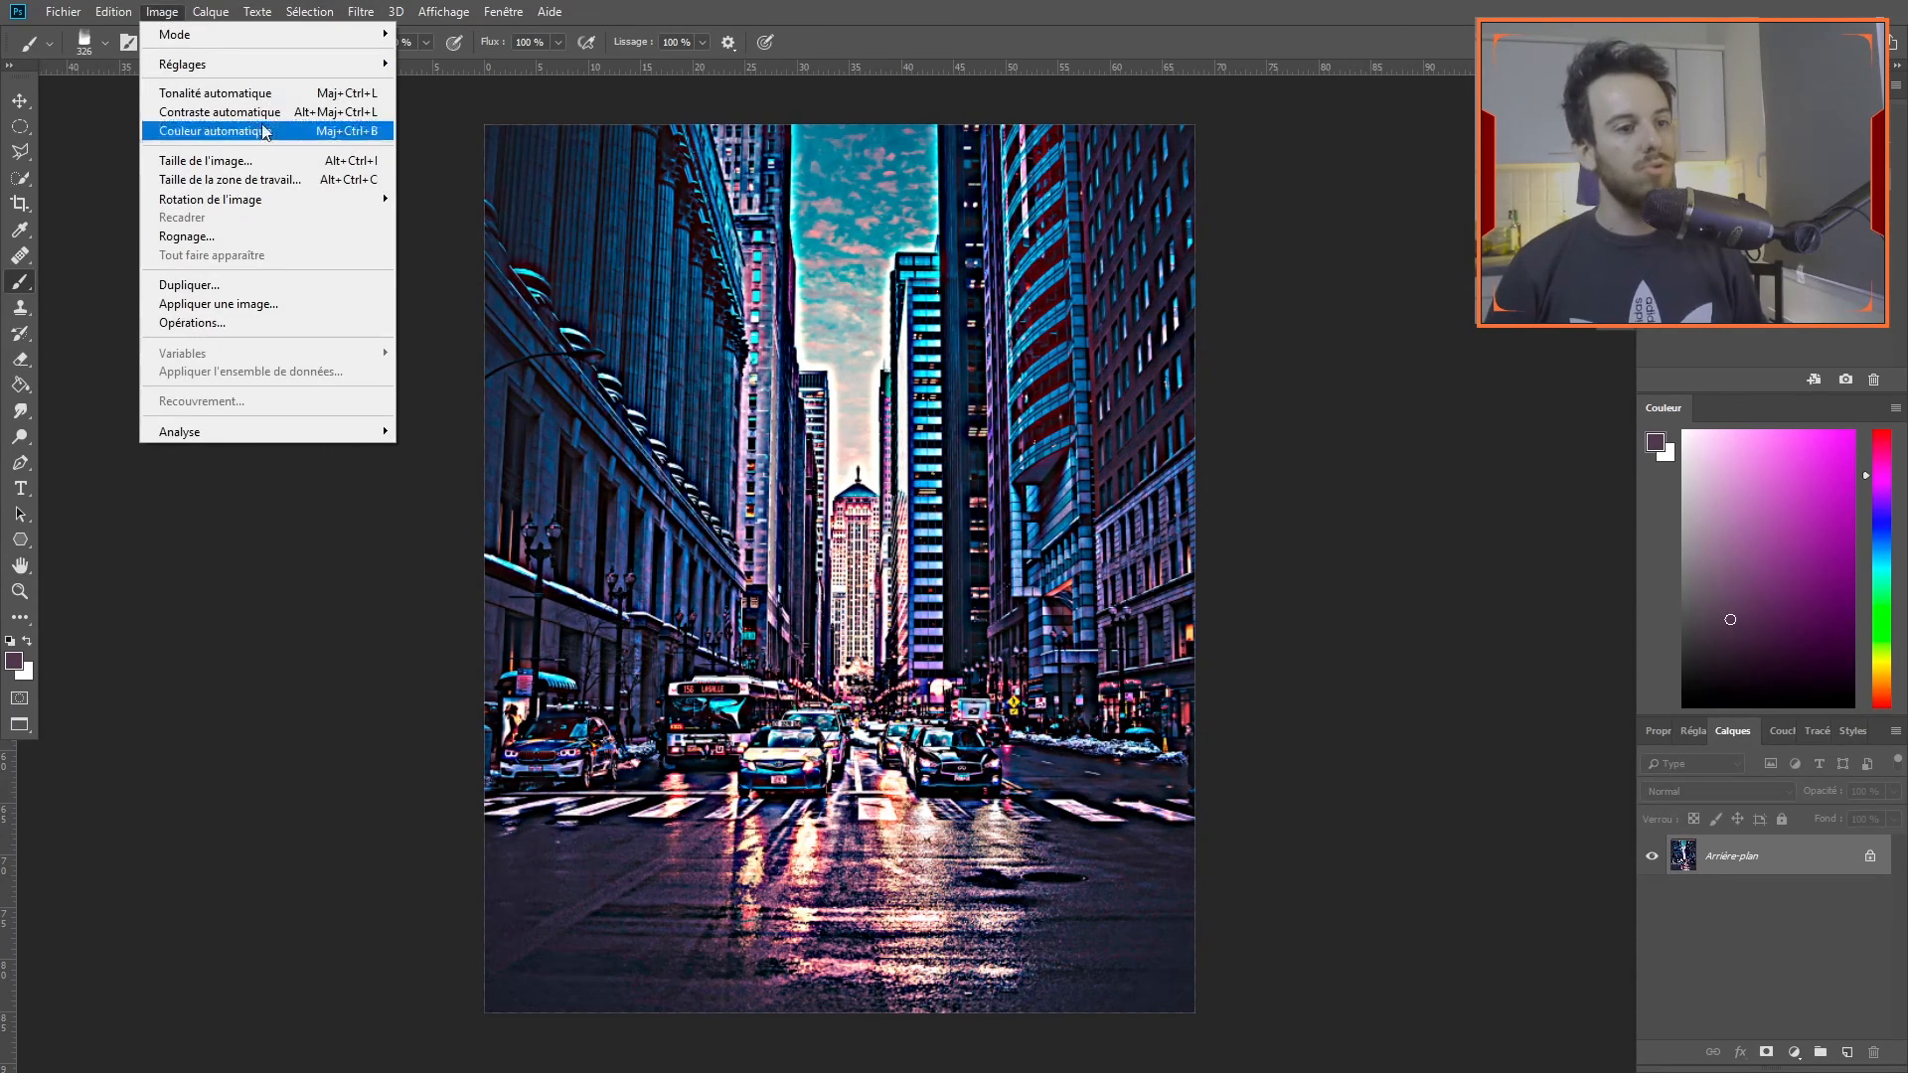
mouse_move(295, 63)
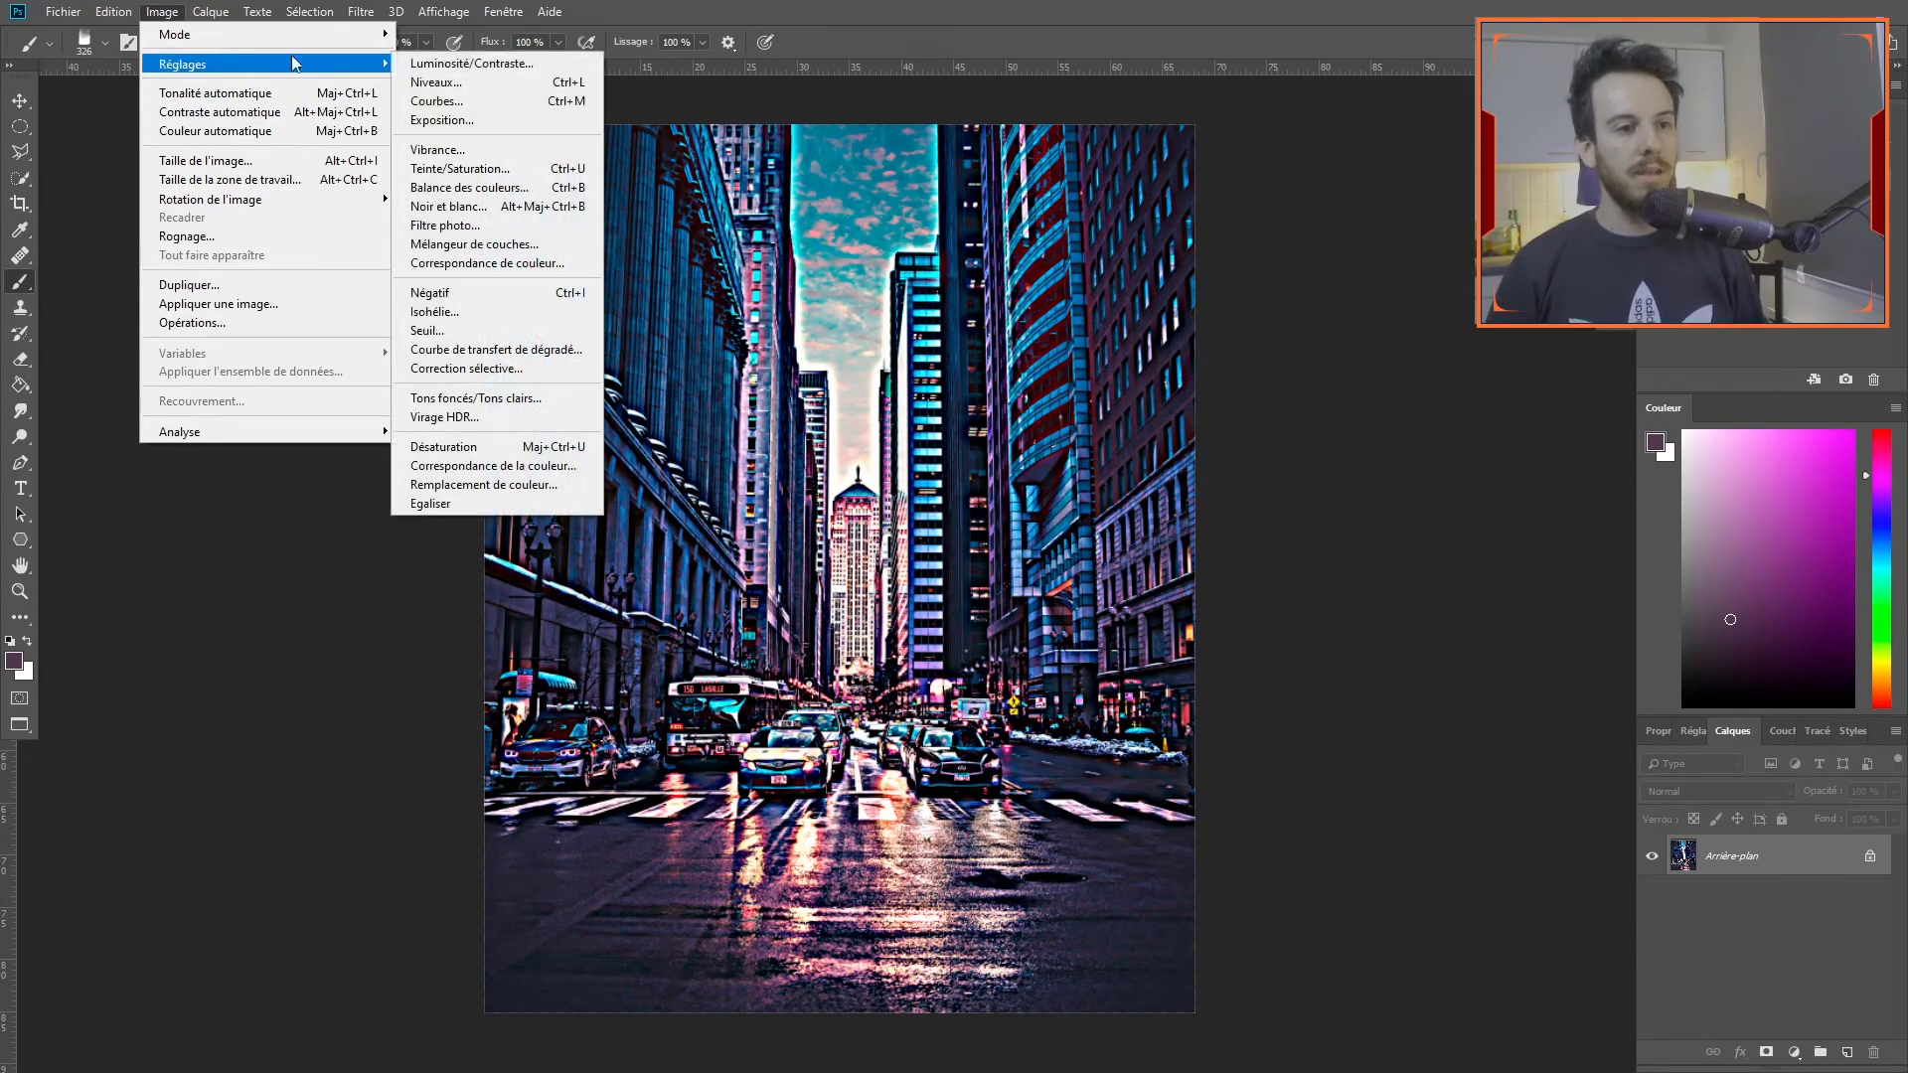
click(499, 328)
drag(1319, 344, 1230, 344)
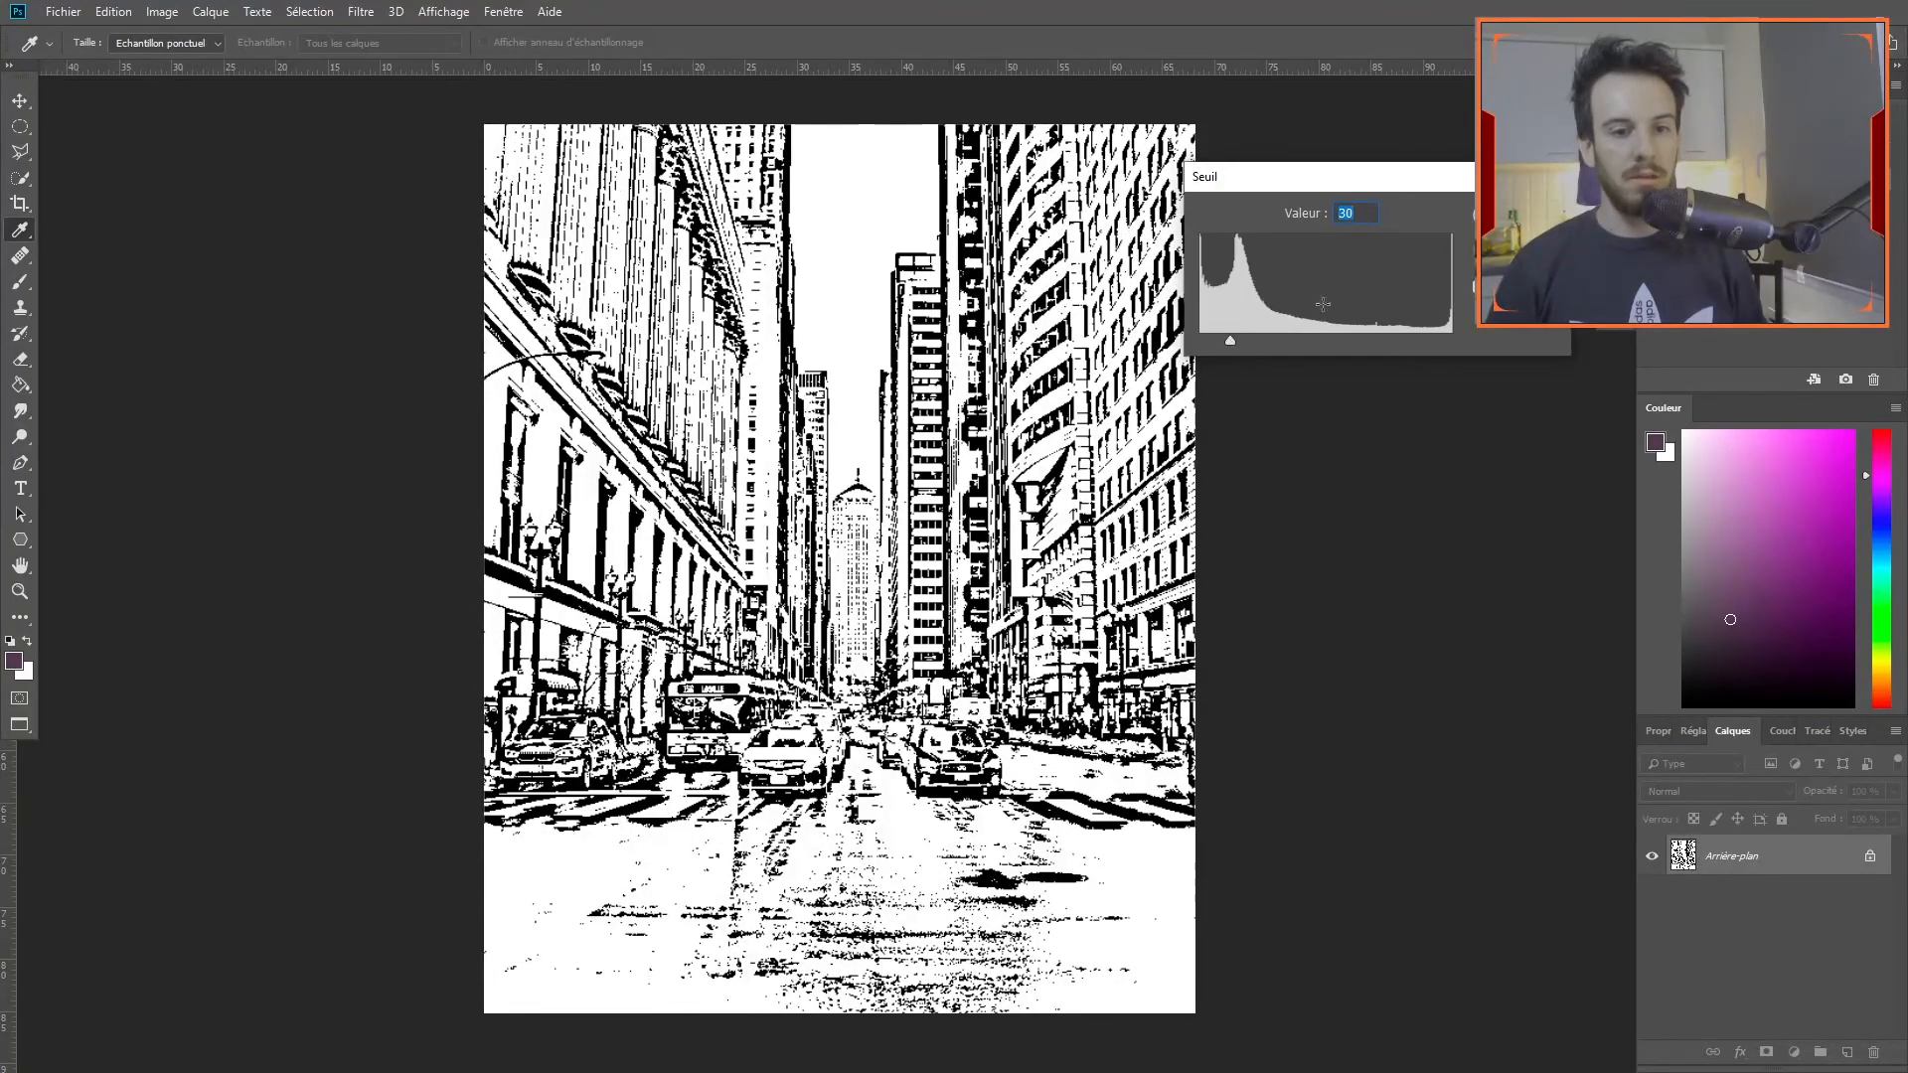
key(Return)
key(b)
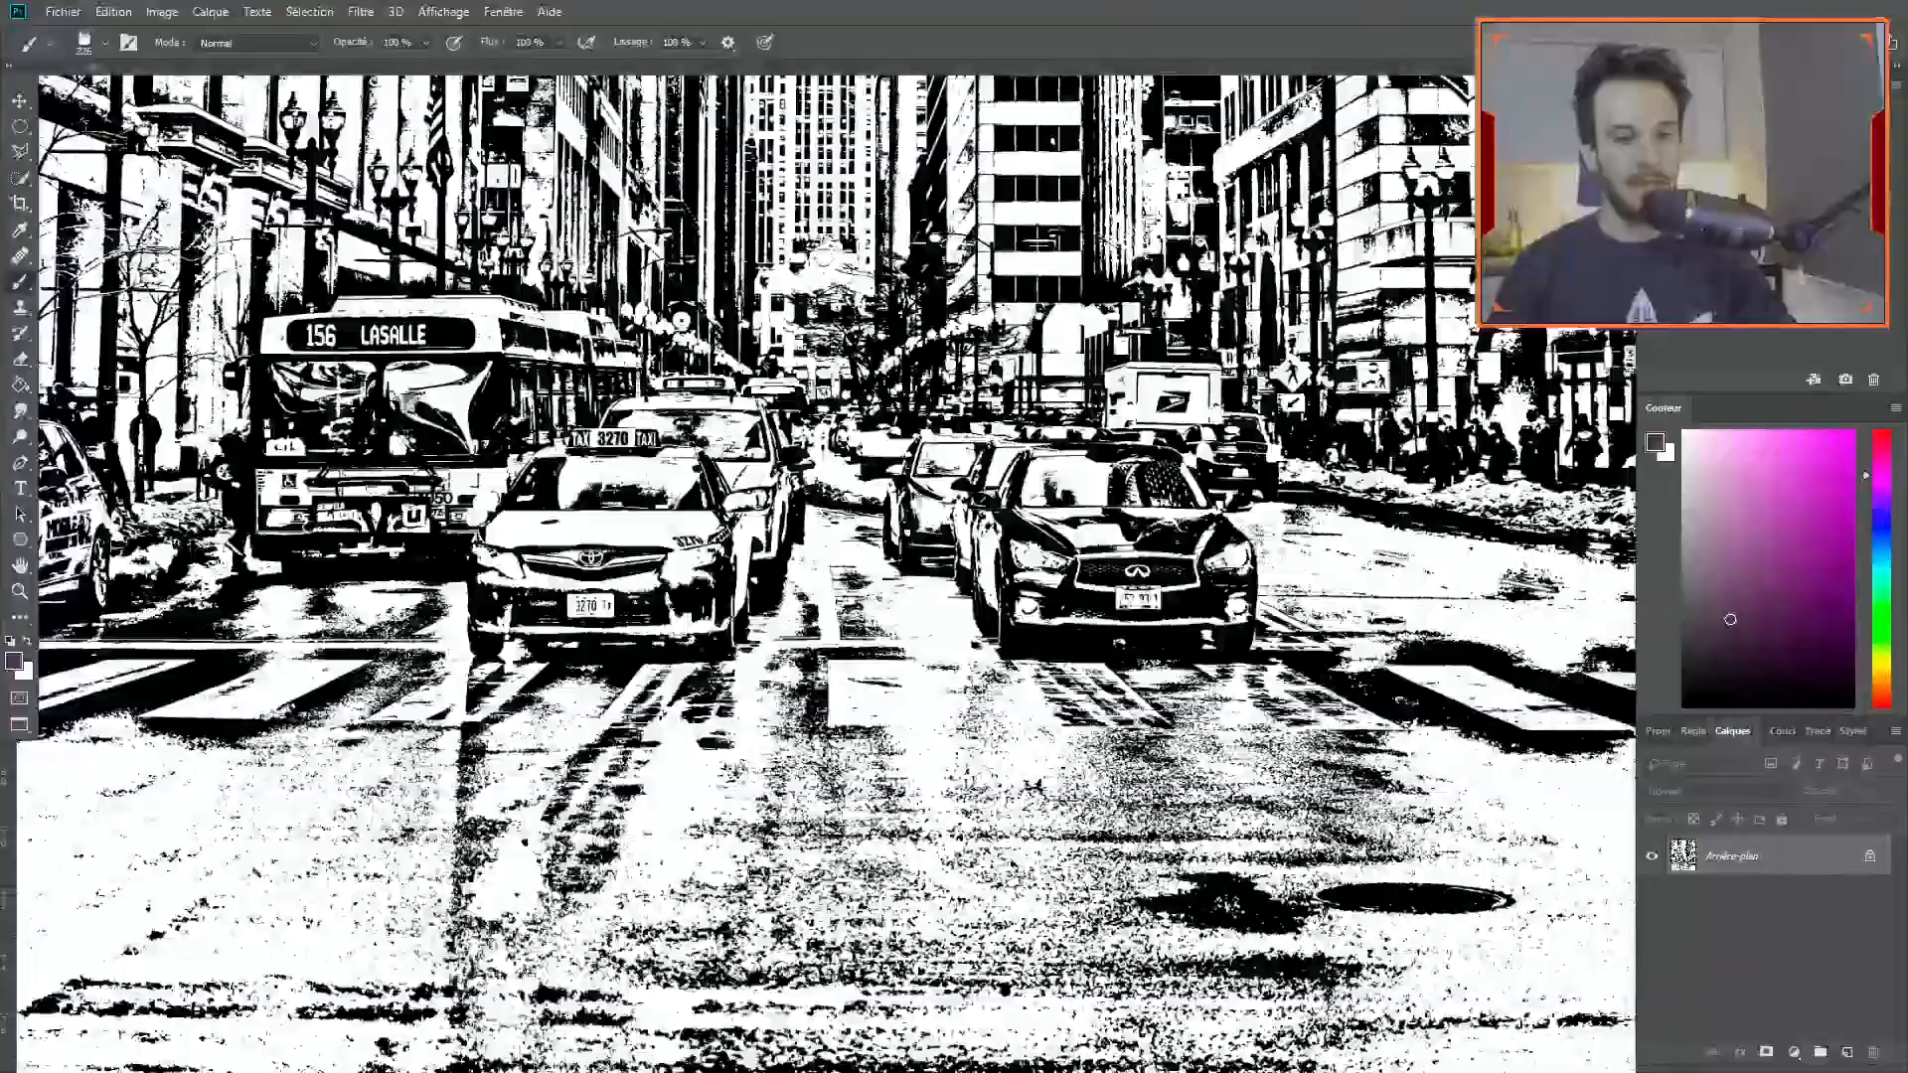
Inspect the taxi, bus and road of the black-and-white image up close and undo the Seuil and large-radius Accentuation edits.
drag(1138, 535, 1248, 557)
mouse_move(981, 422)
mouse_down()
mouse_move(875, 423)
mouse_move(914, 386)
mouse_move(1312, 566)
mouse_up()
drag(656, 685, 1341, 443)
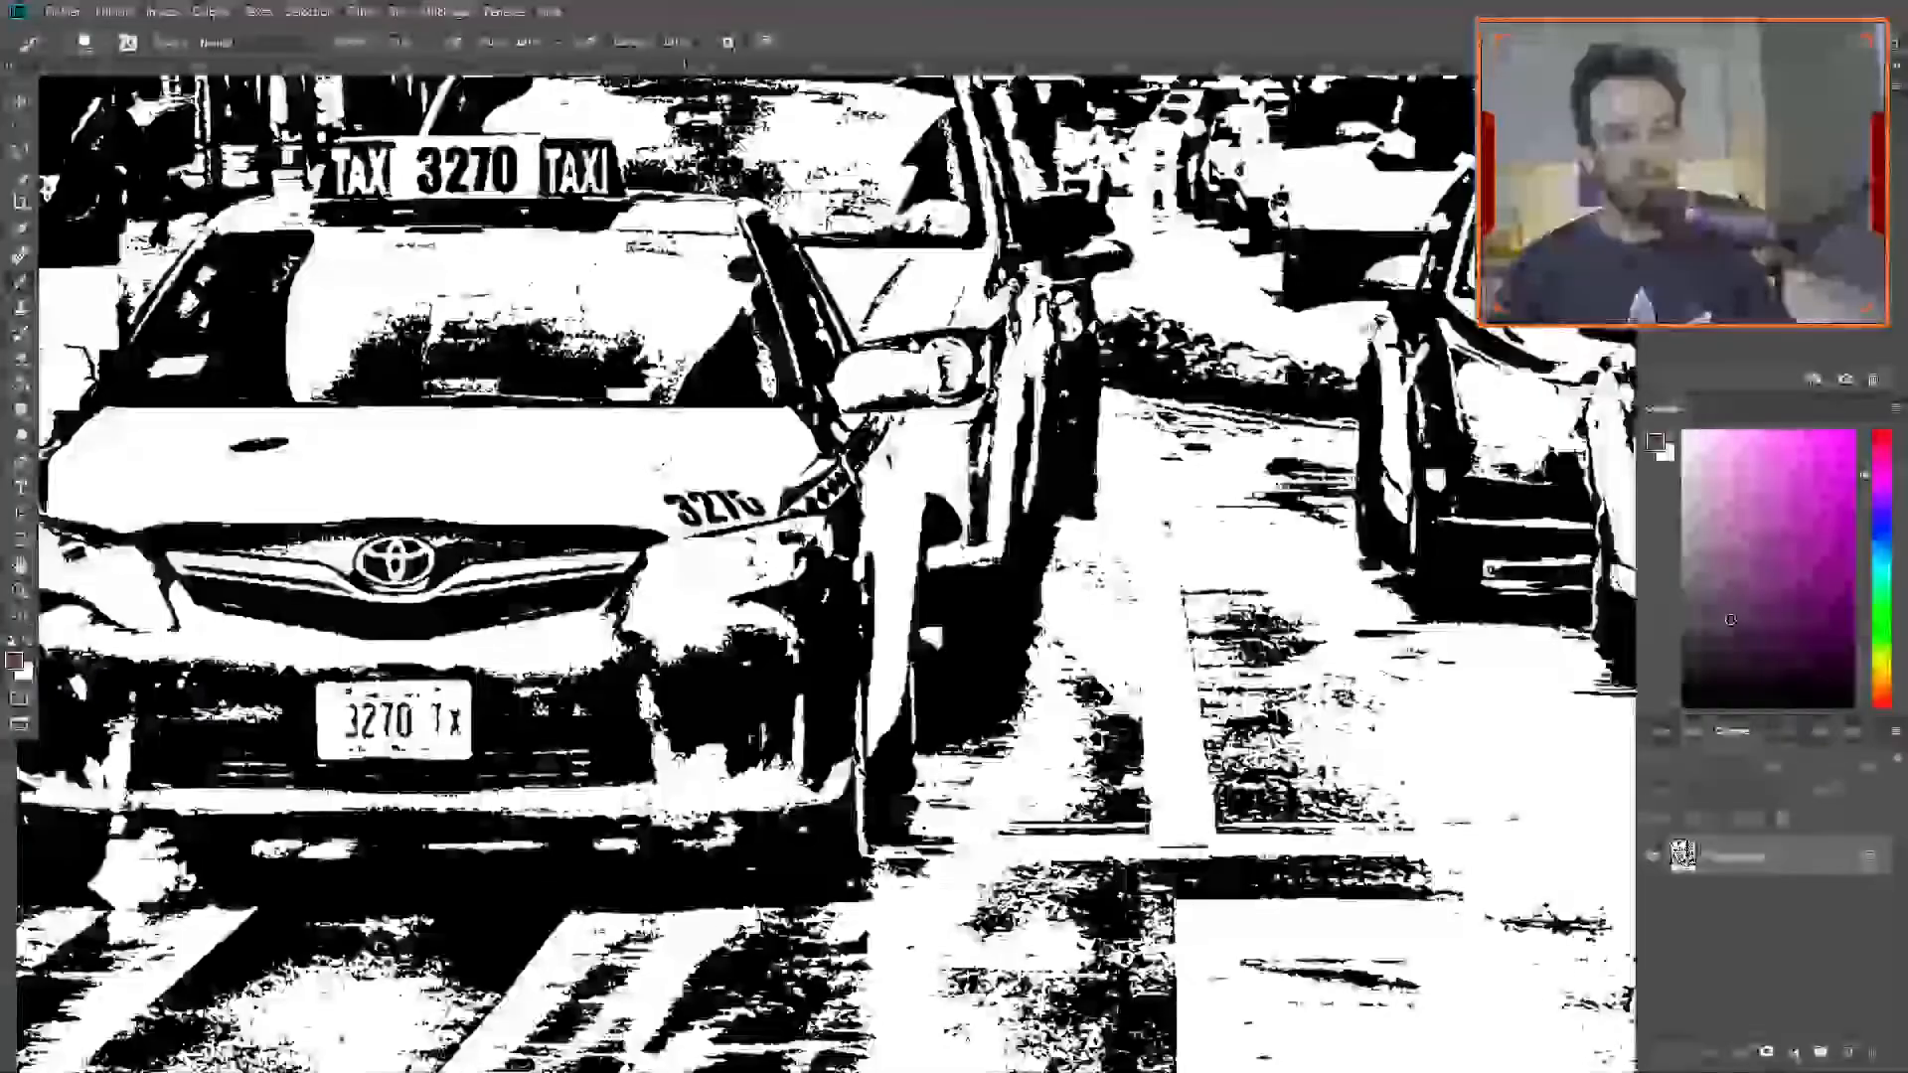
drag(710, 478, 863, 548)
drag(1248, 627, 1082, 807)
drag(1054, 653, 1039, 651)
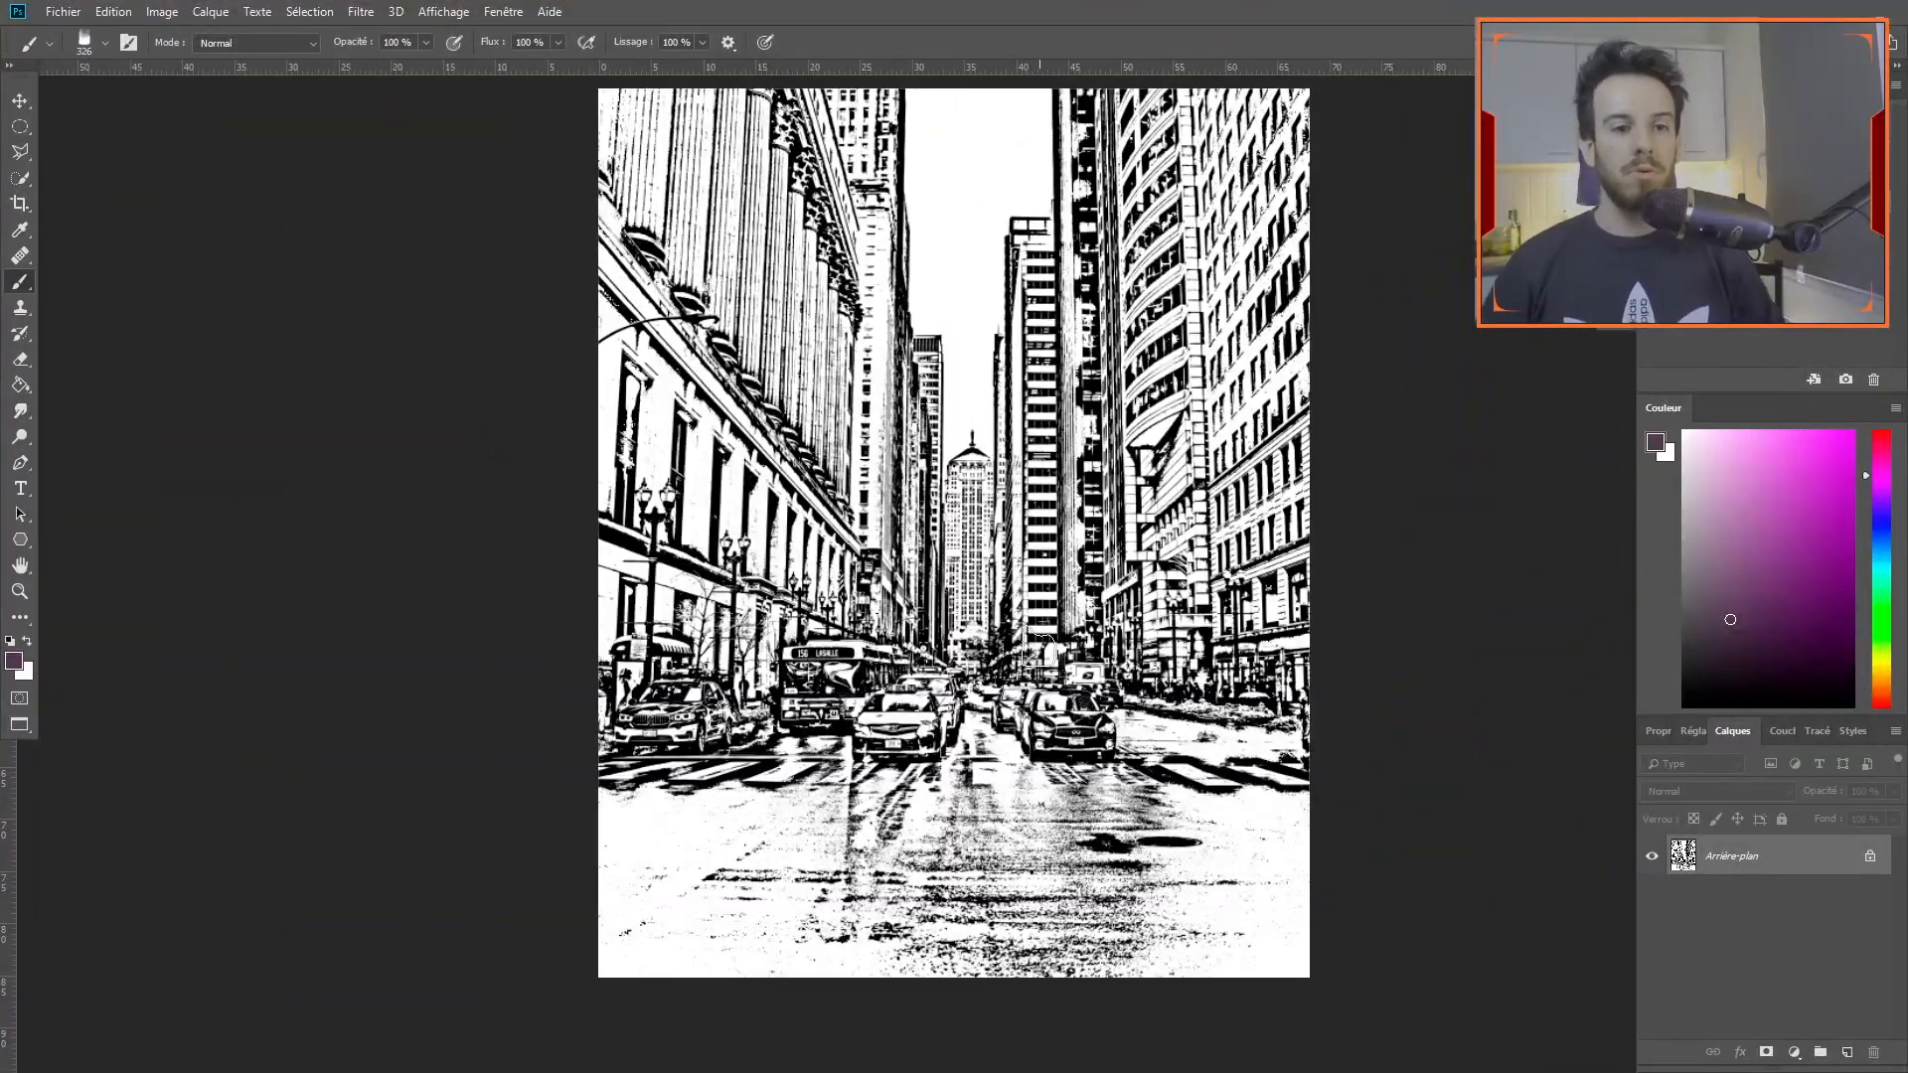
drag(956, 526, 885, 553)
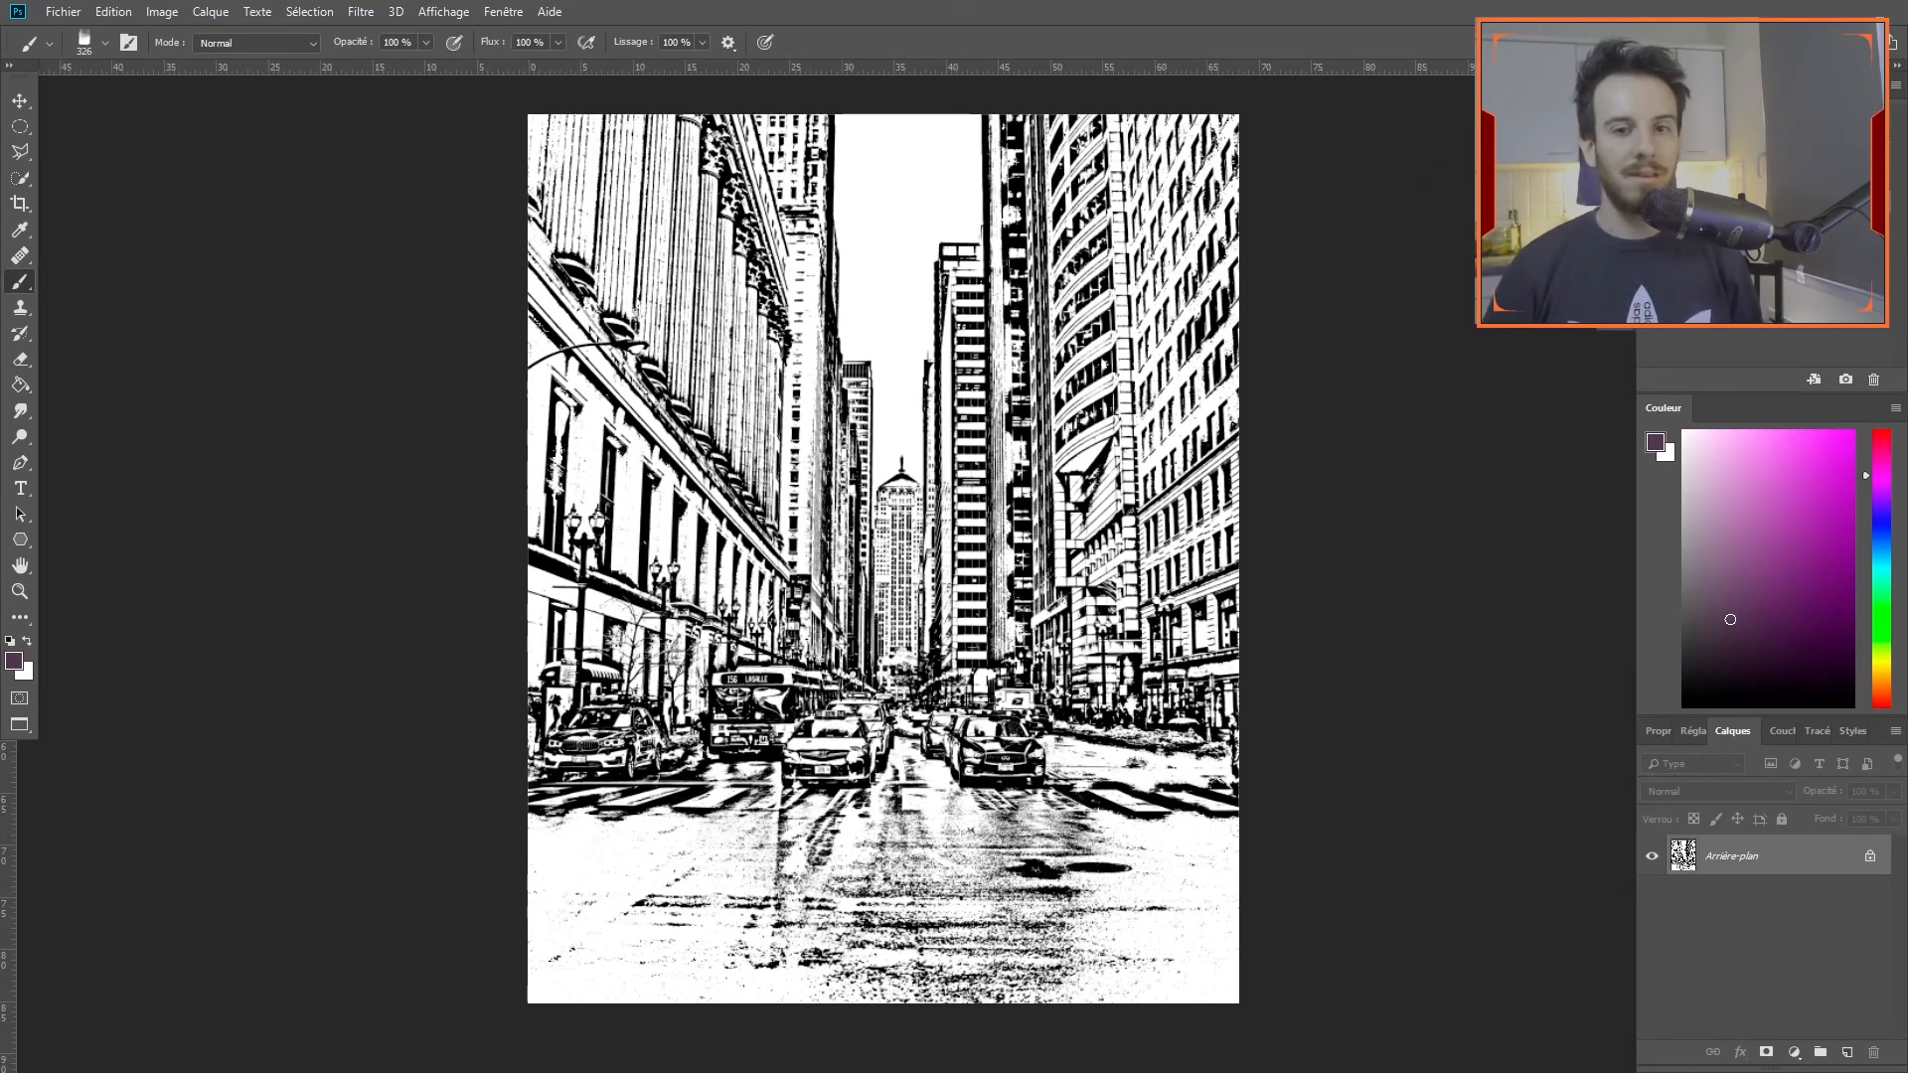
key(ctrl+z)
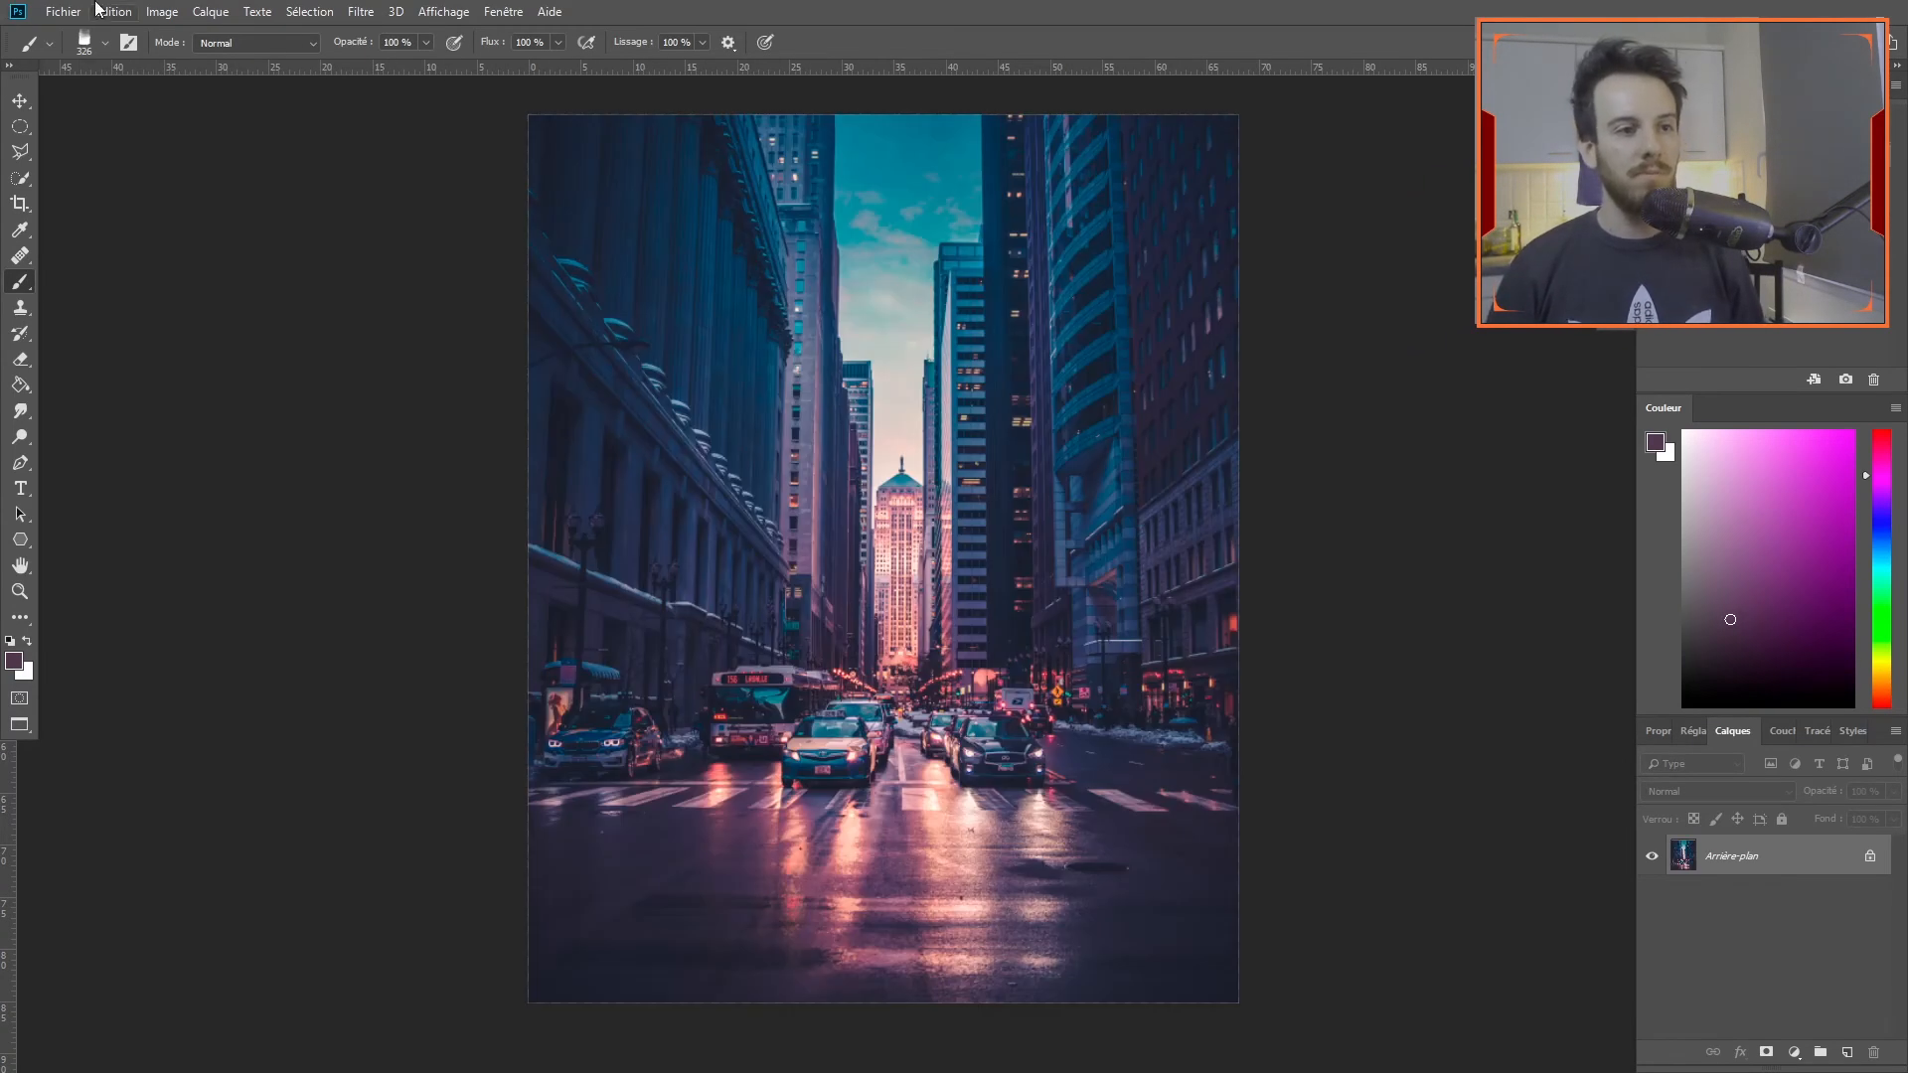
Sharpen the original street photo with the Accentuation filter at 500 % gain, radius 5,9 pixels and threshold 0.
click(184, 10)
click(359, 11)
click(362, 11)
mouse_move(405, 352)
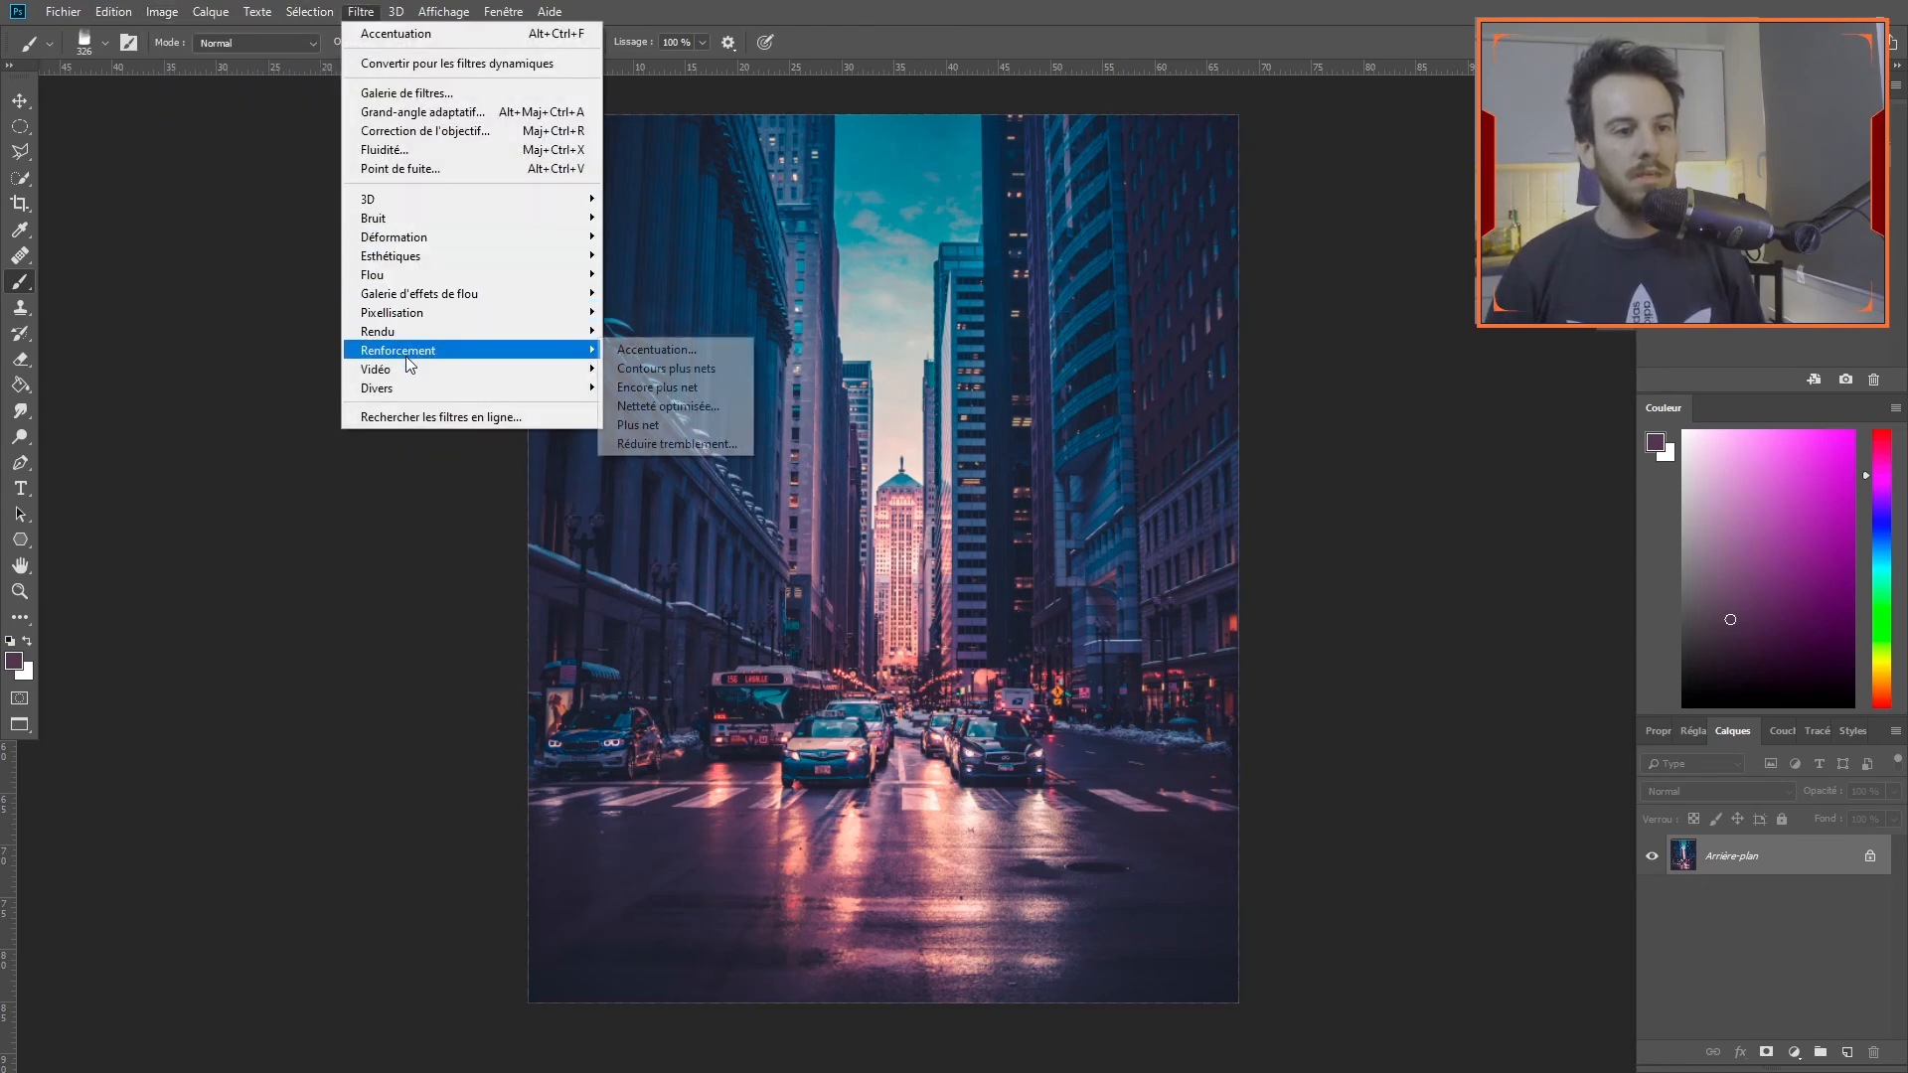
click(636, 350)
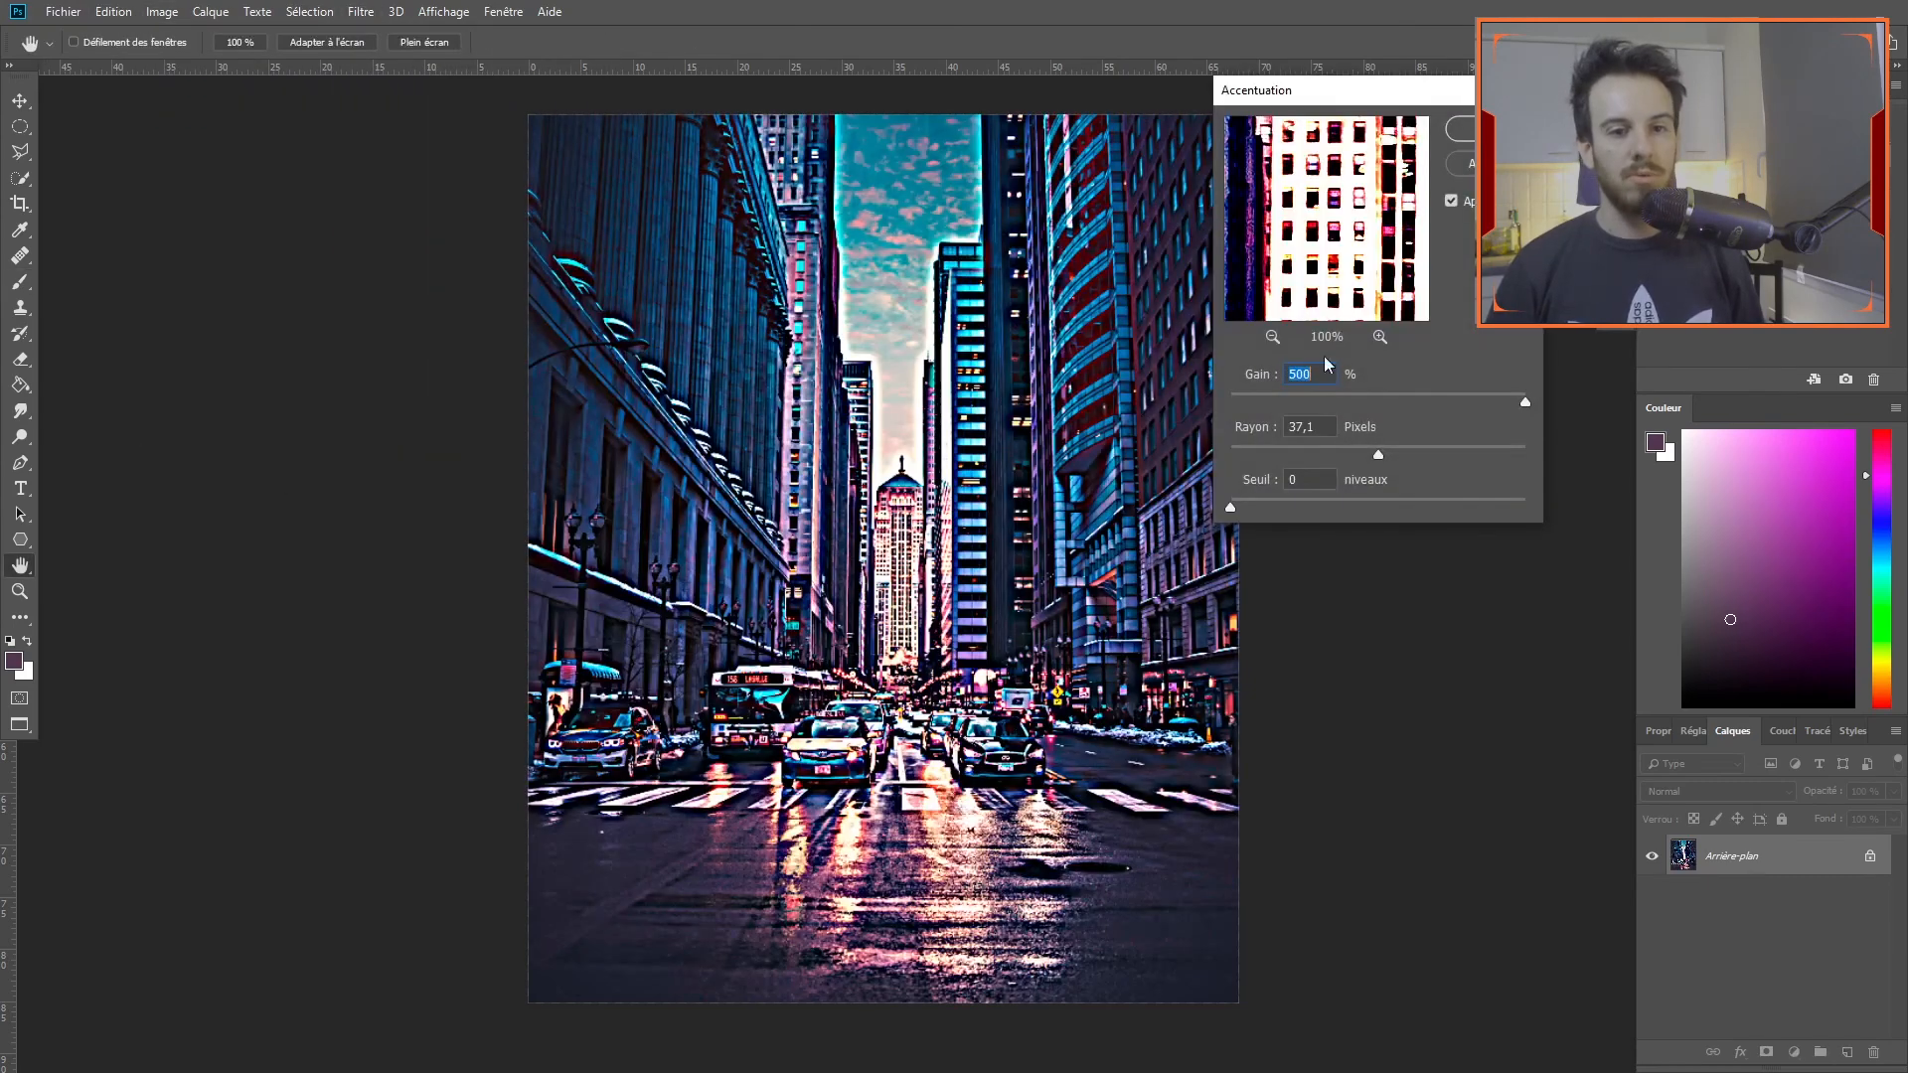
click(1306, 452)
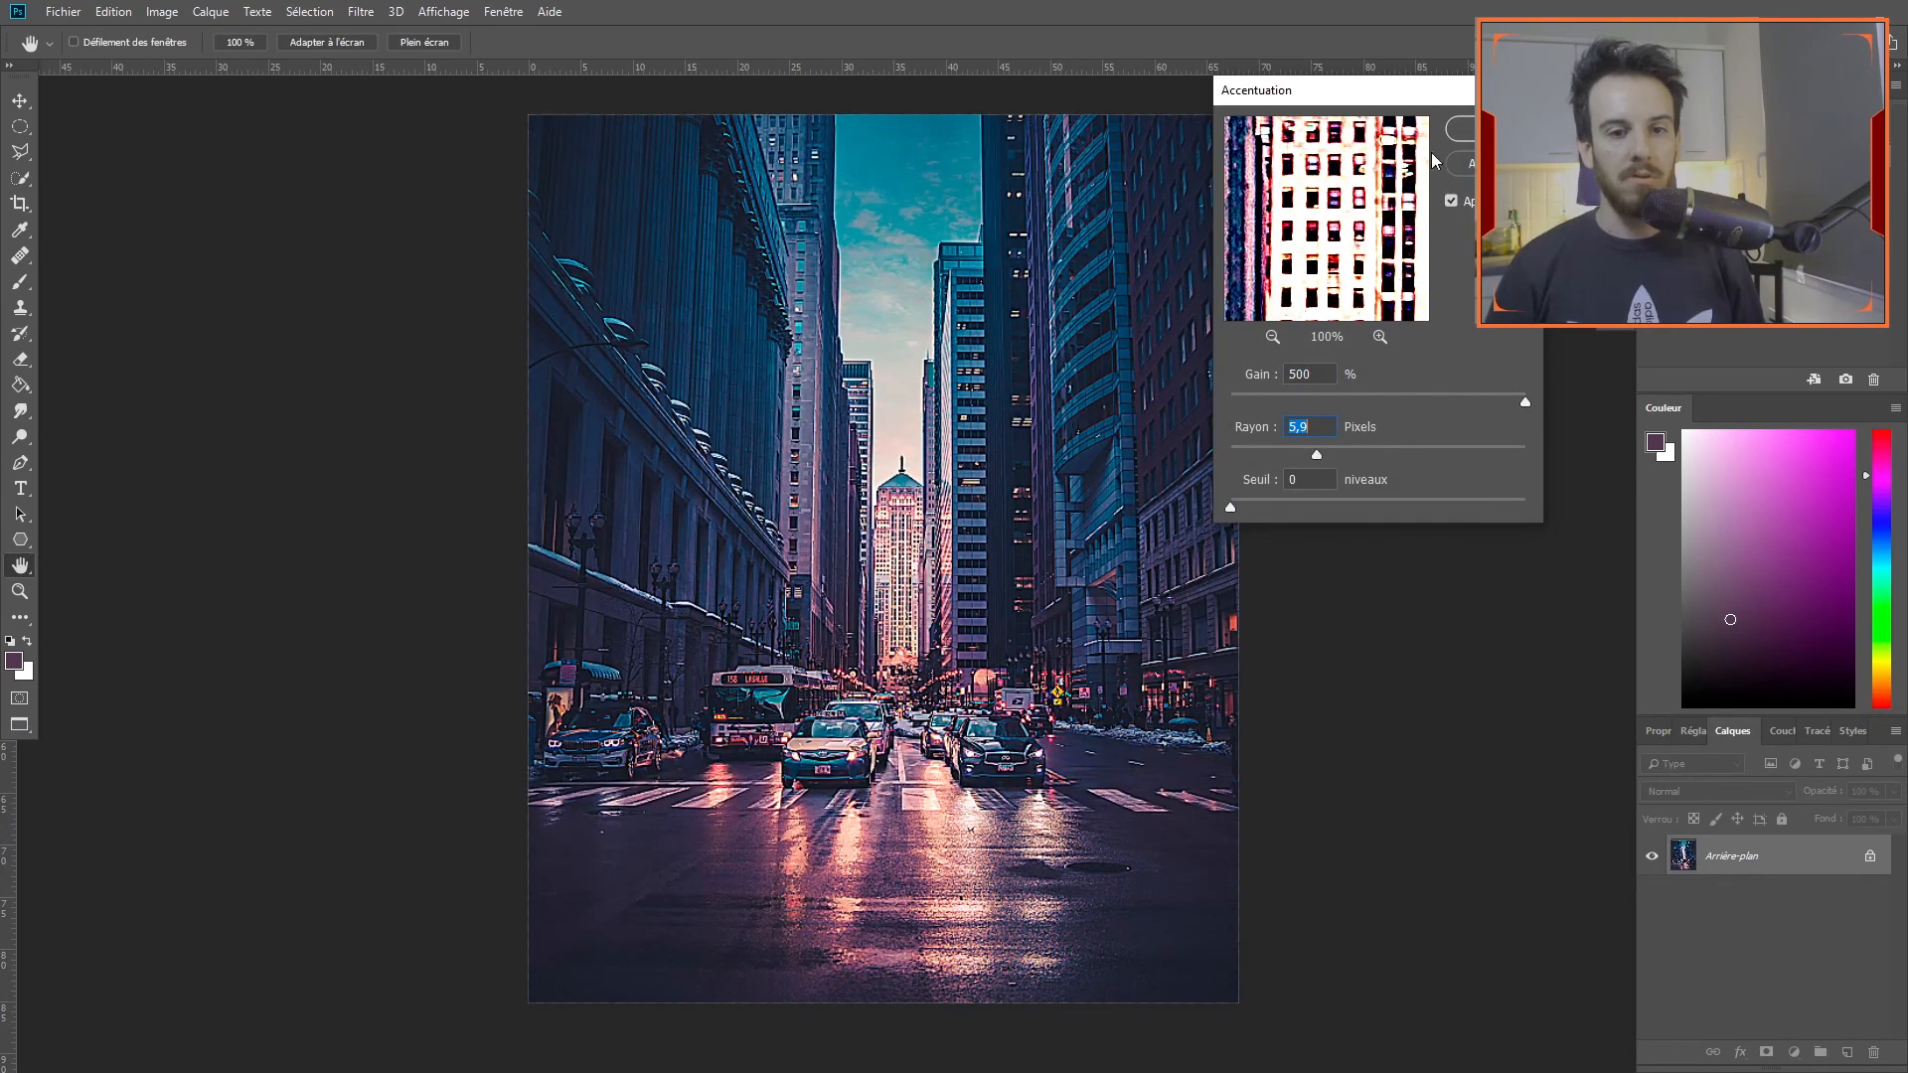
click(1461, 127)
key(b)
Try a Seuil adjustment at value 34 on the sharpened photo and undo it.
click(162, 11)
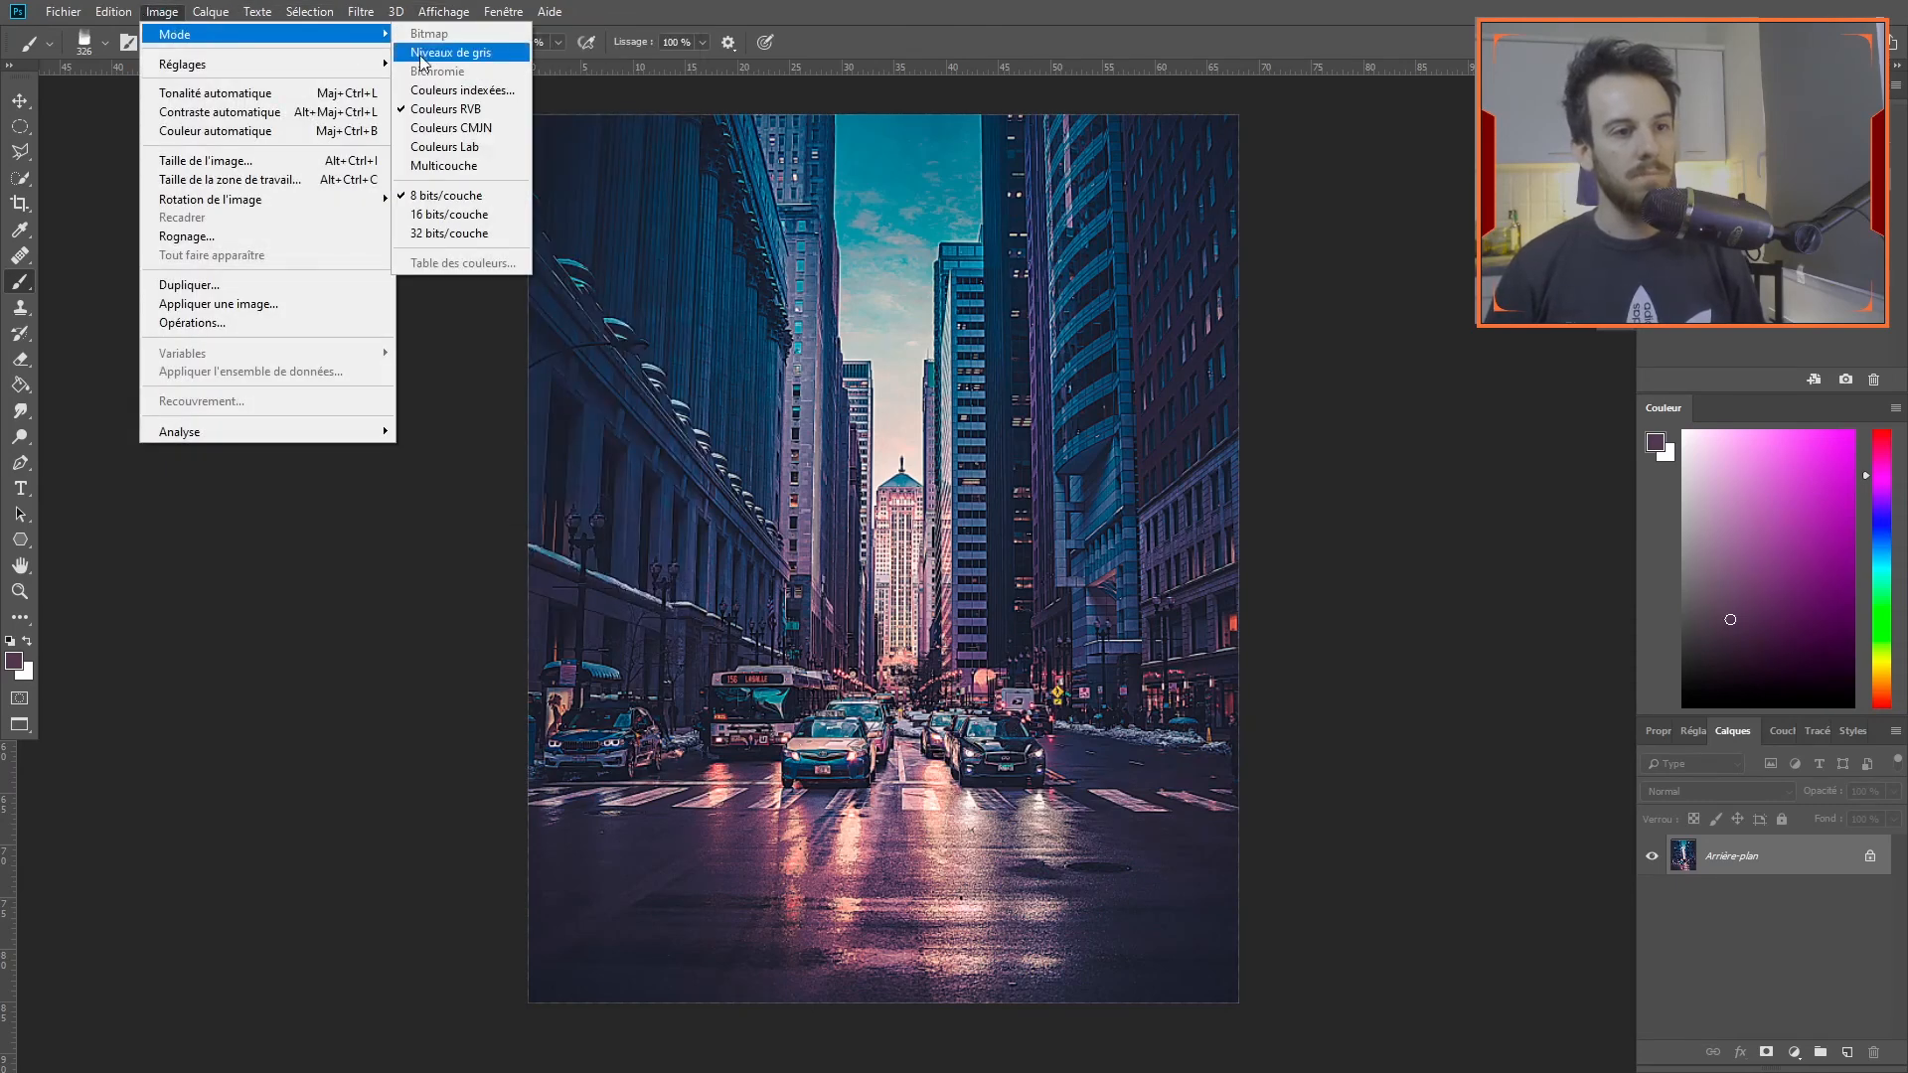
mouse_move(317, 63)
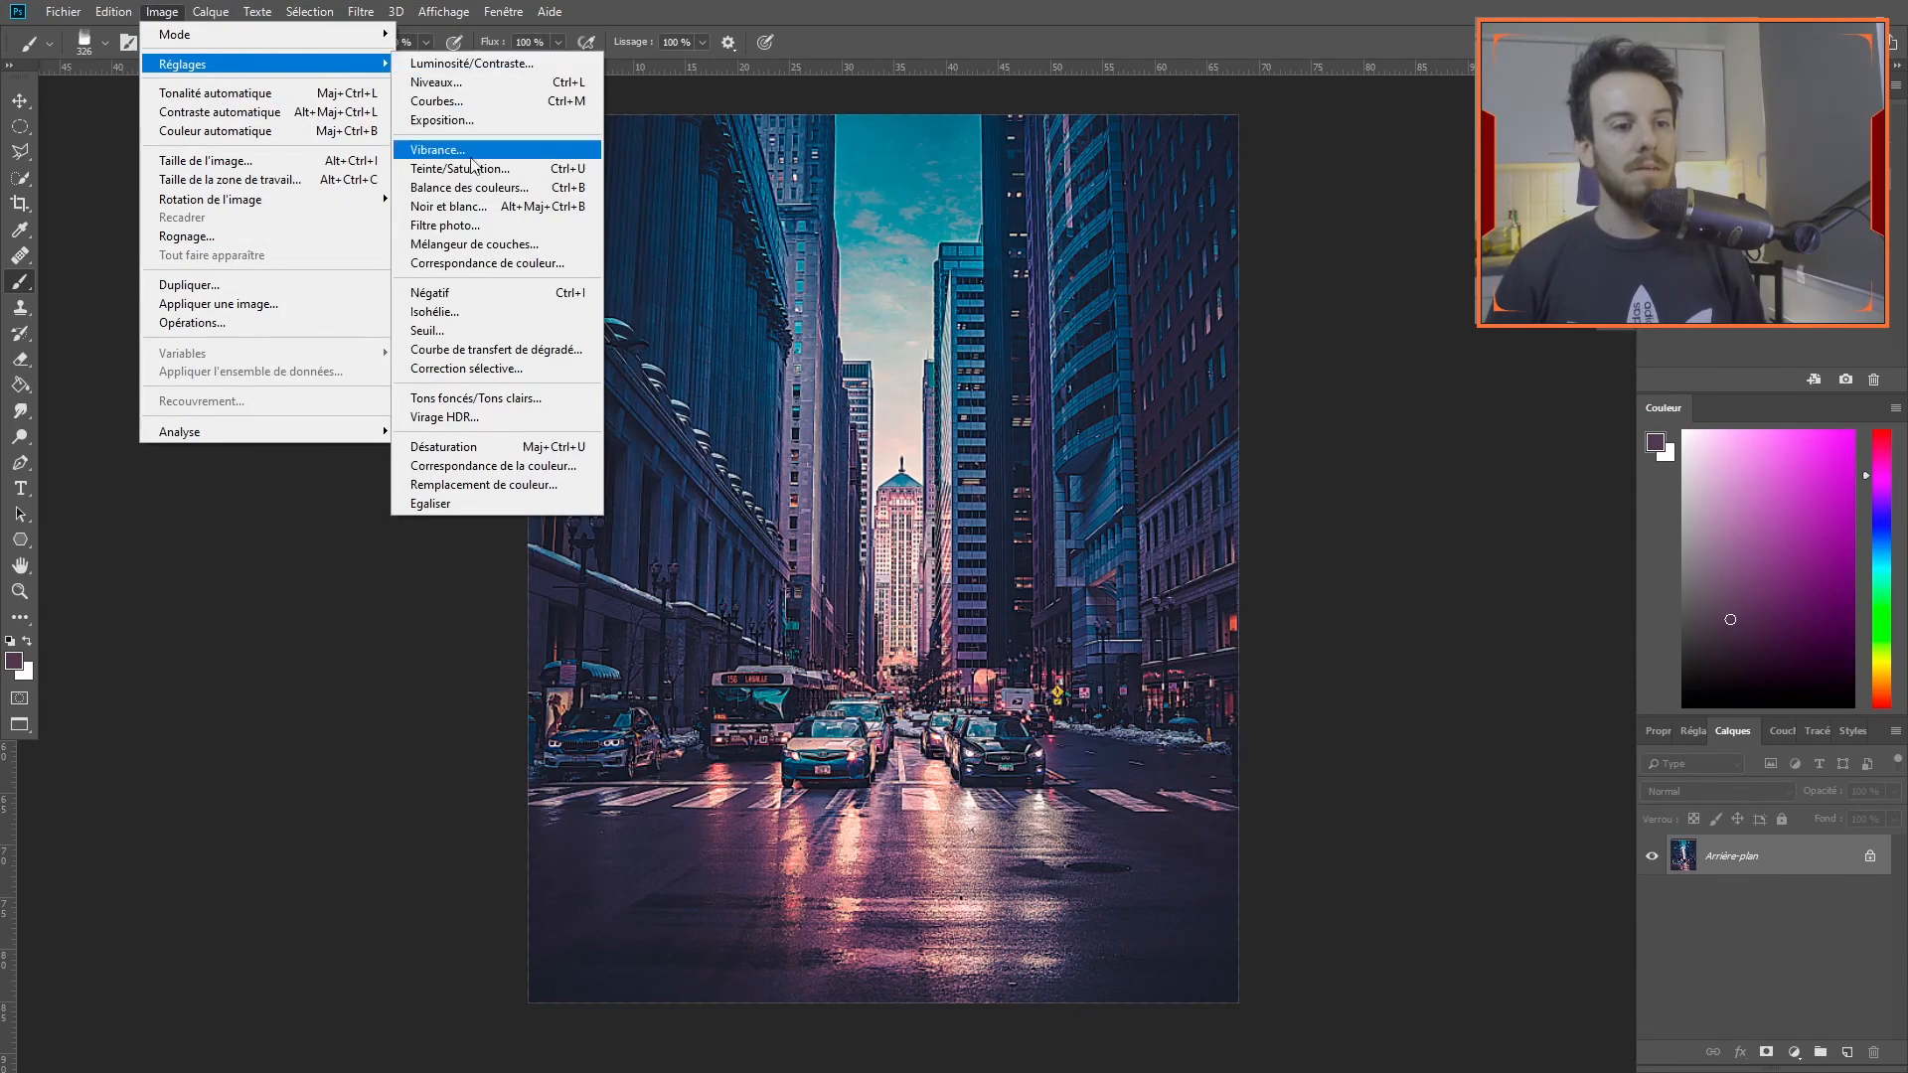
click(427, 330)
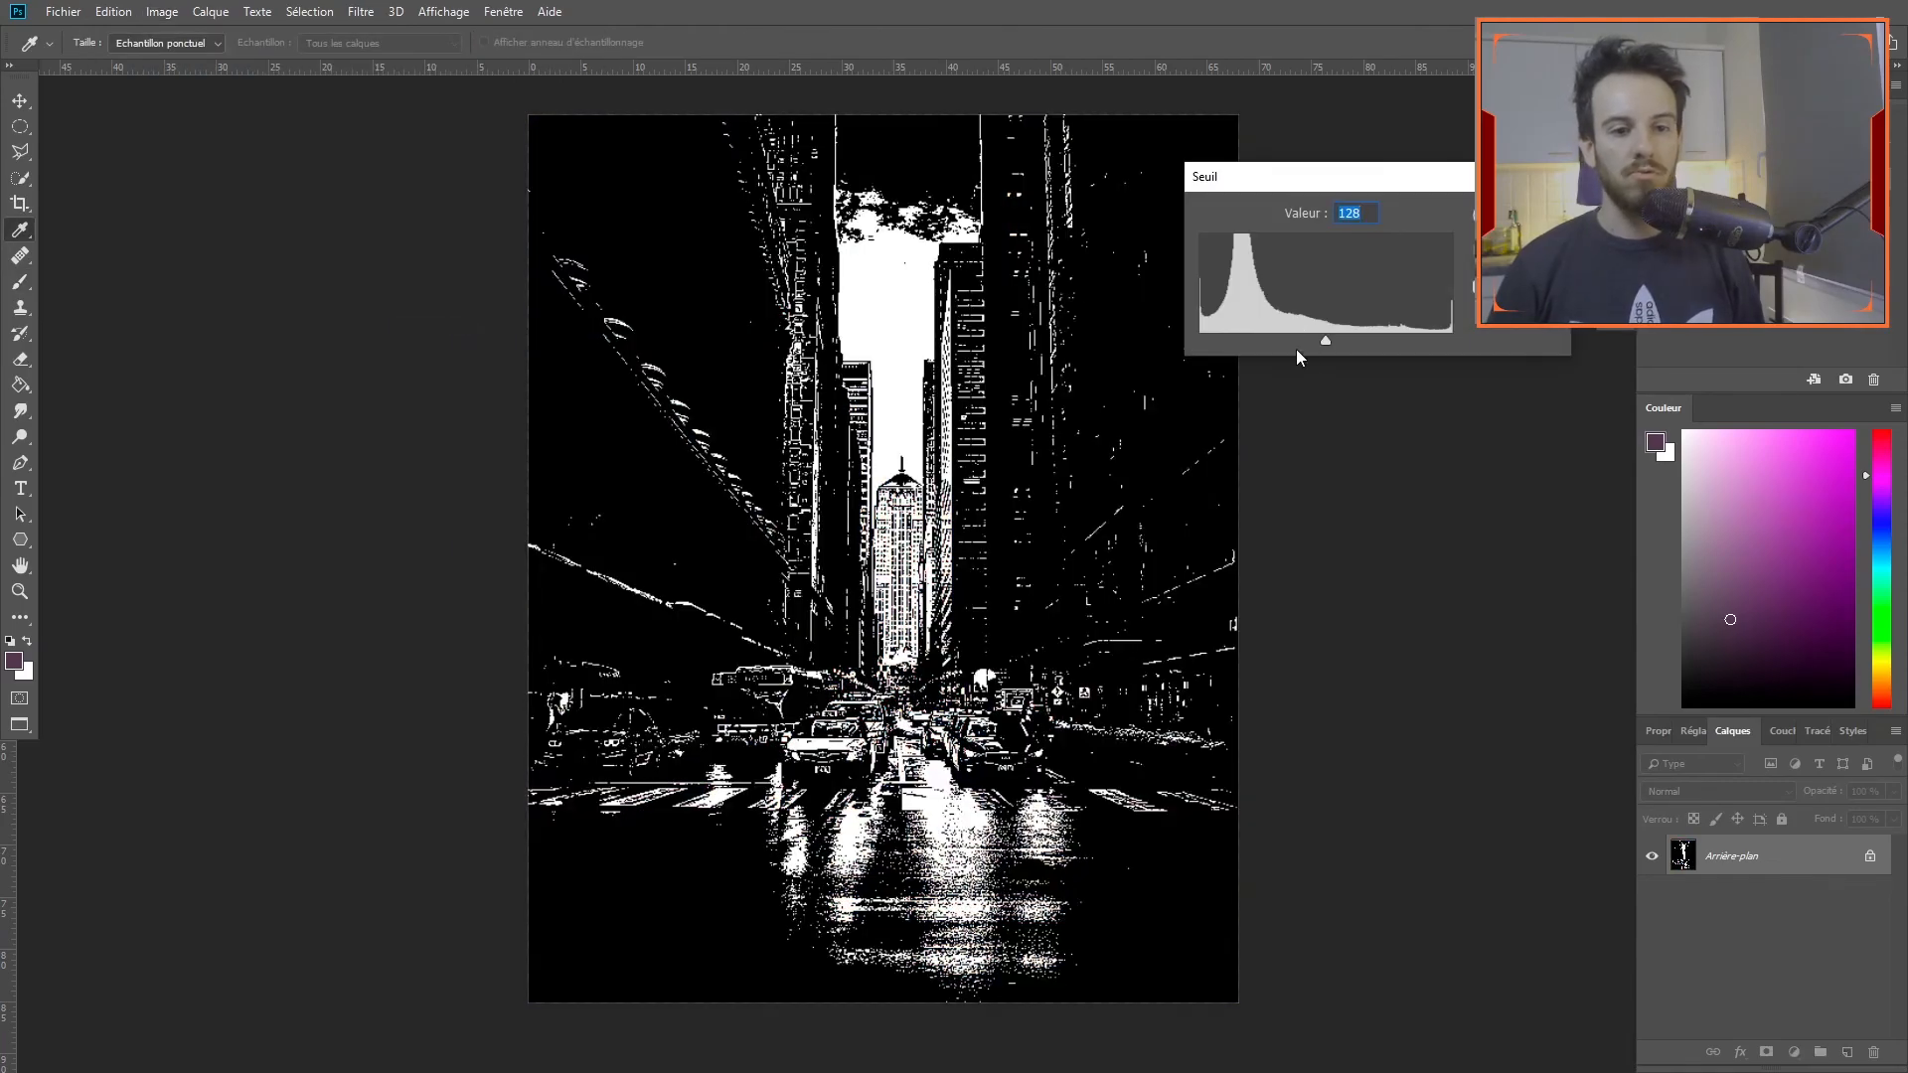
drag(1322, 342, 1232, 330)
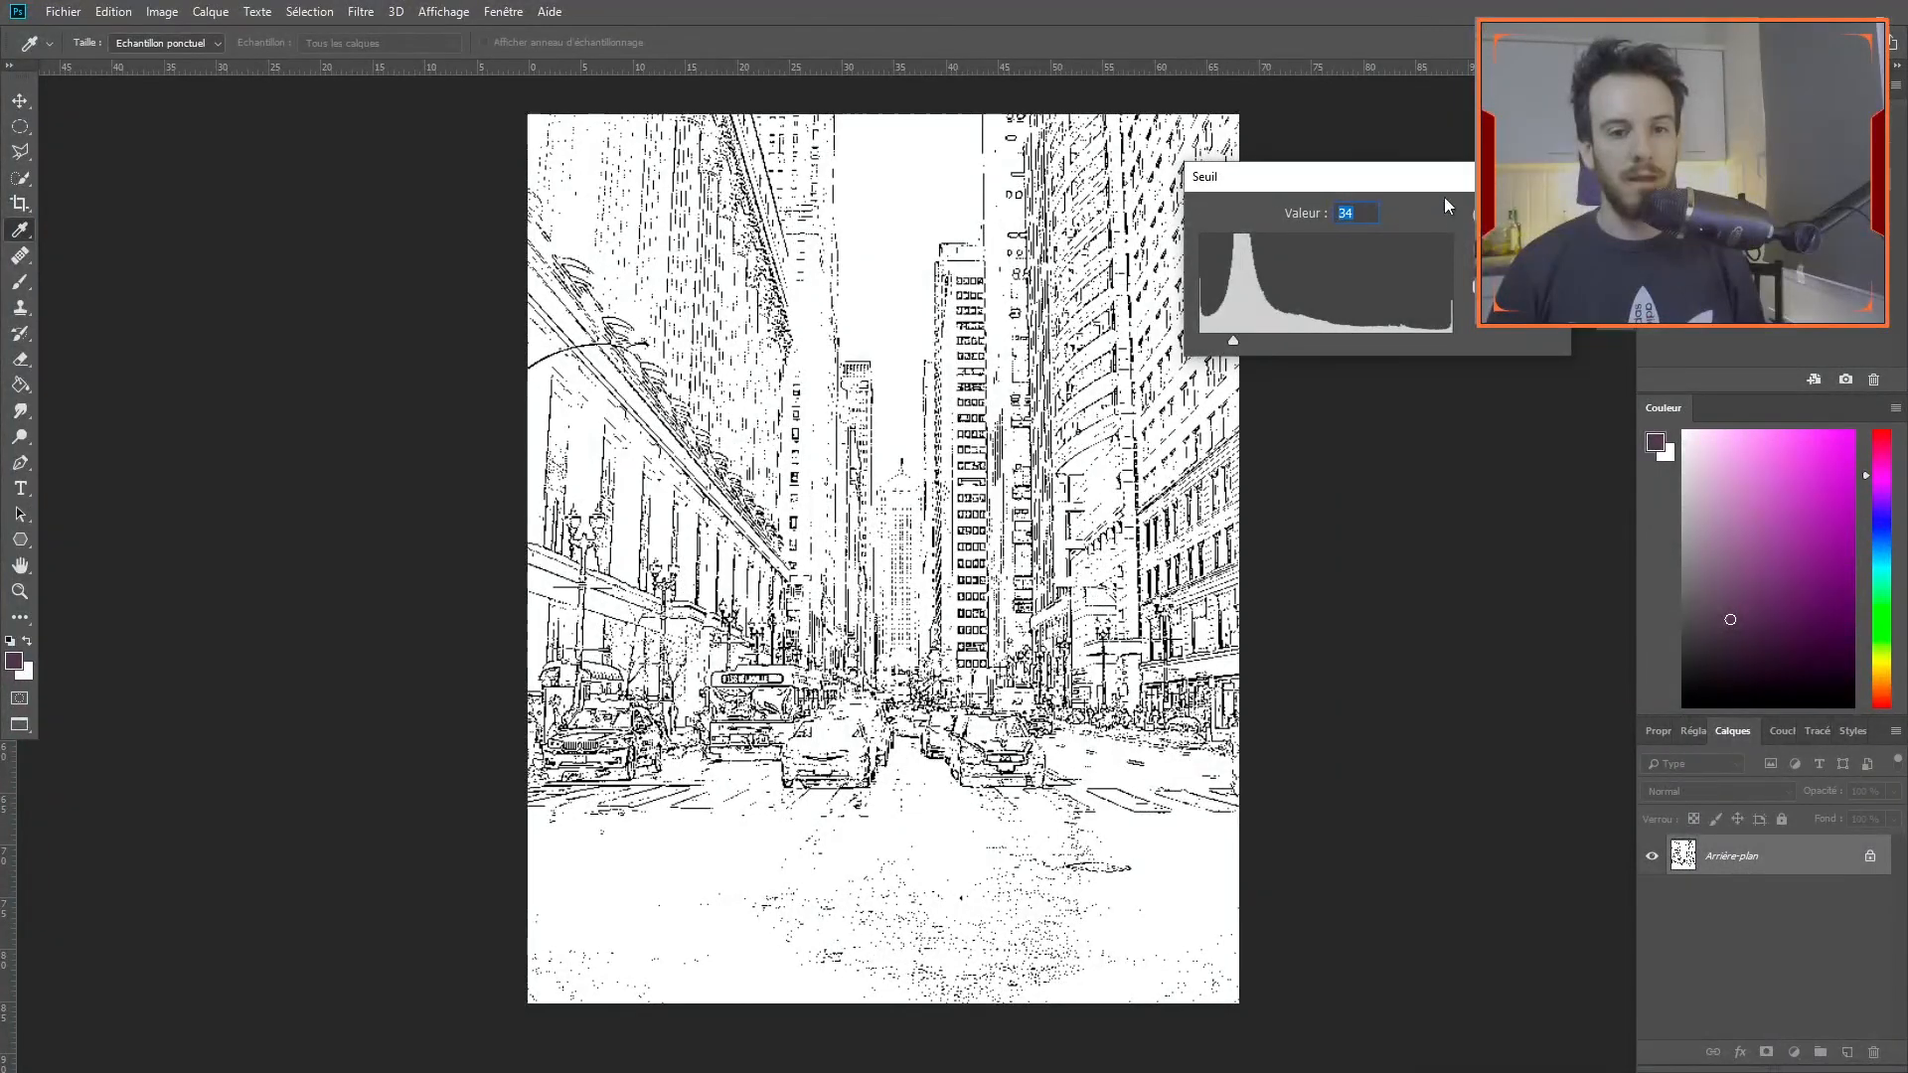
key(Escape)
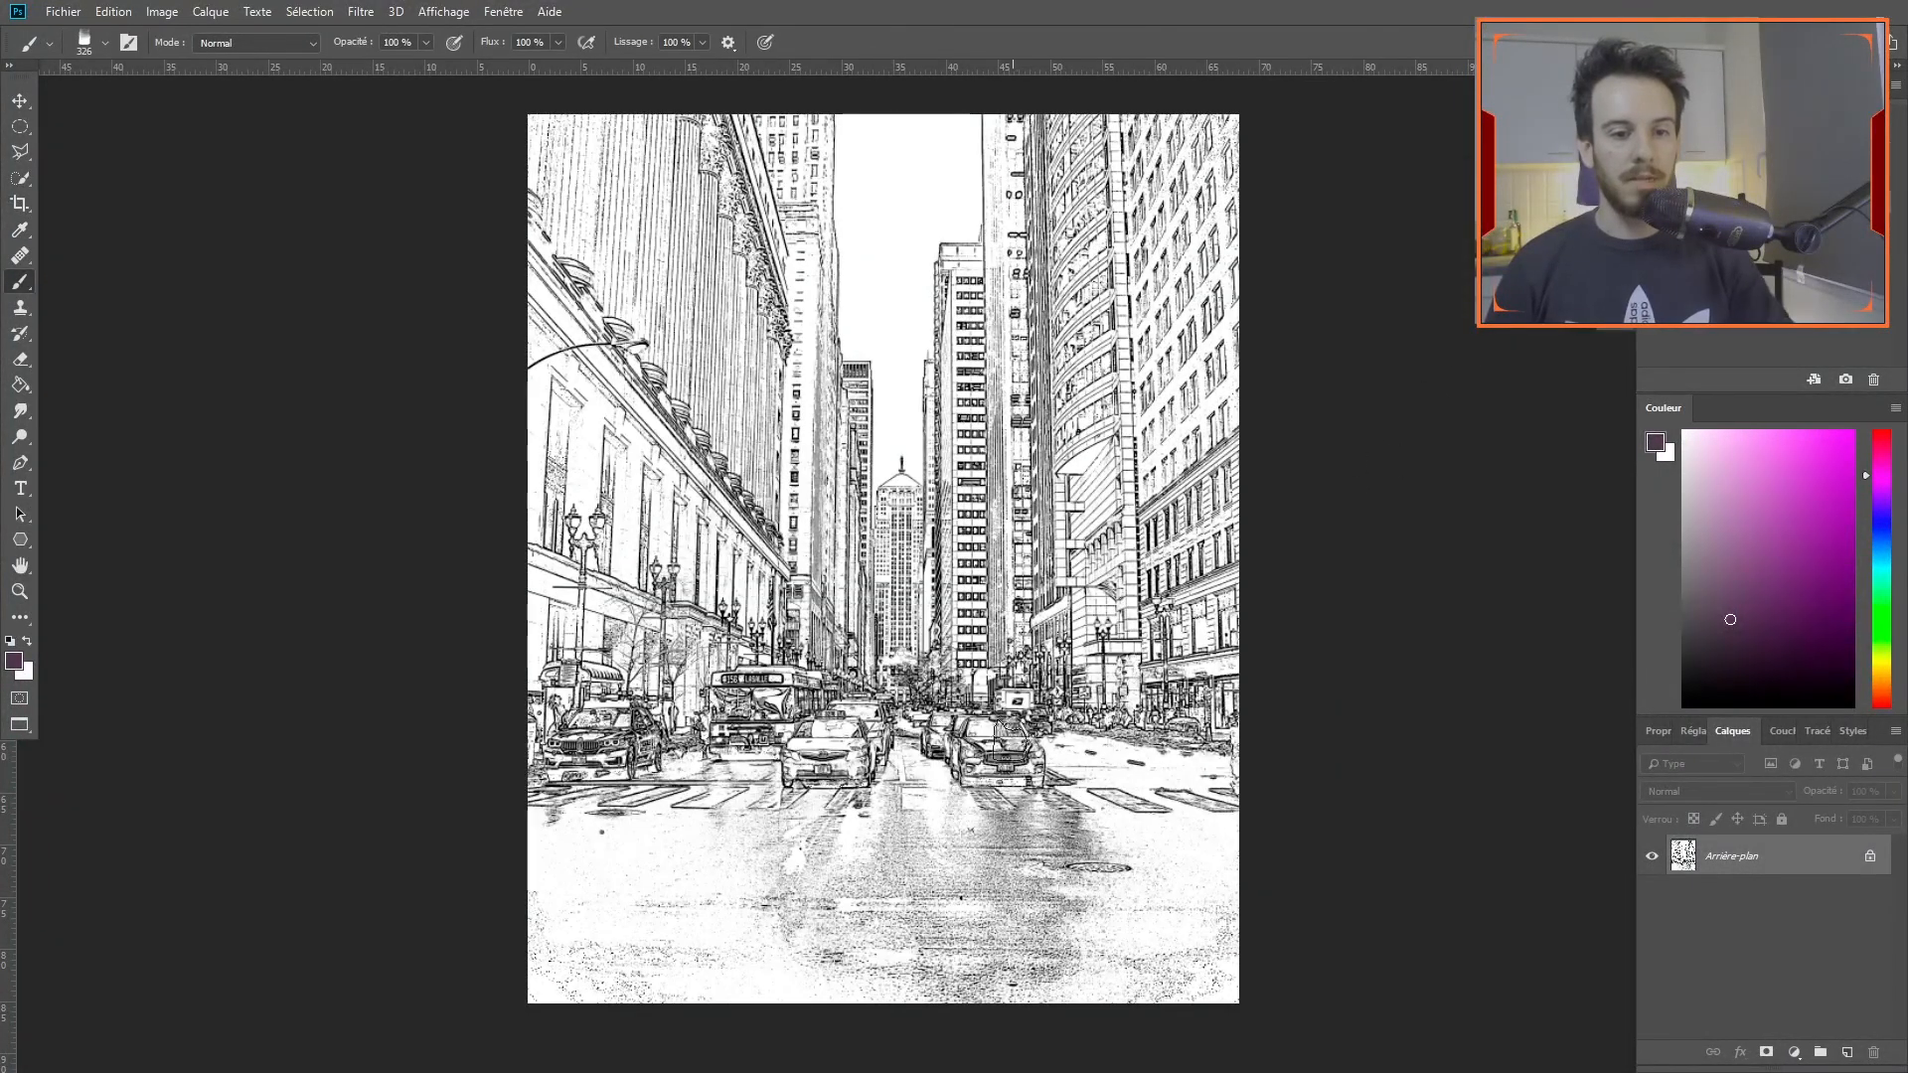
key(ctrl+z)
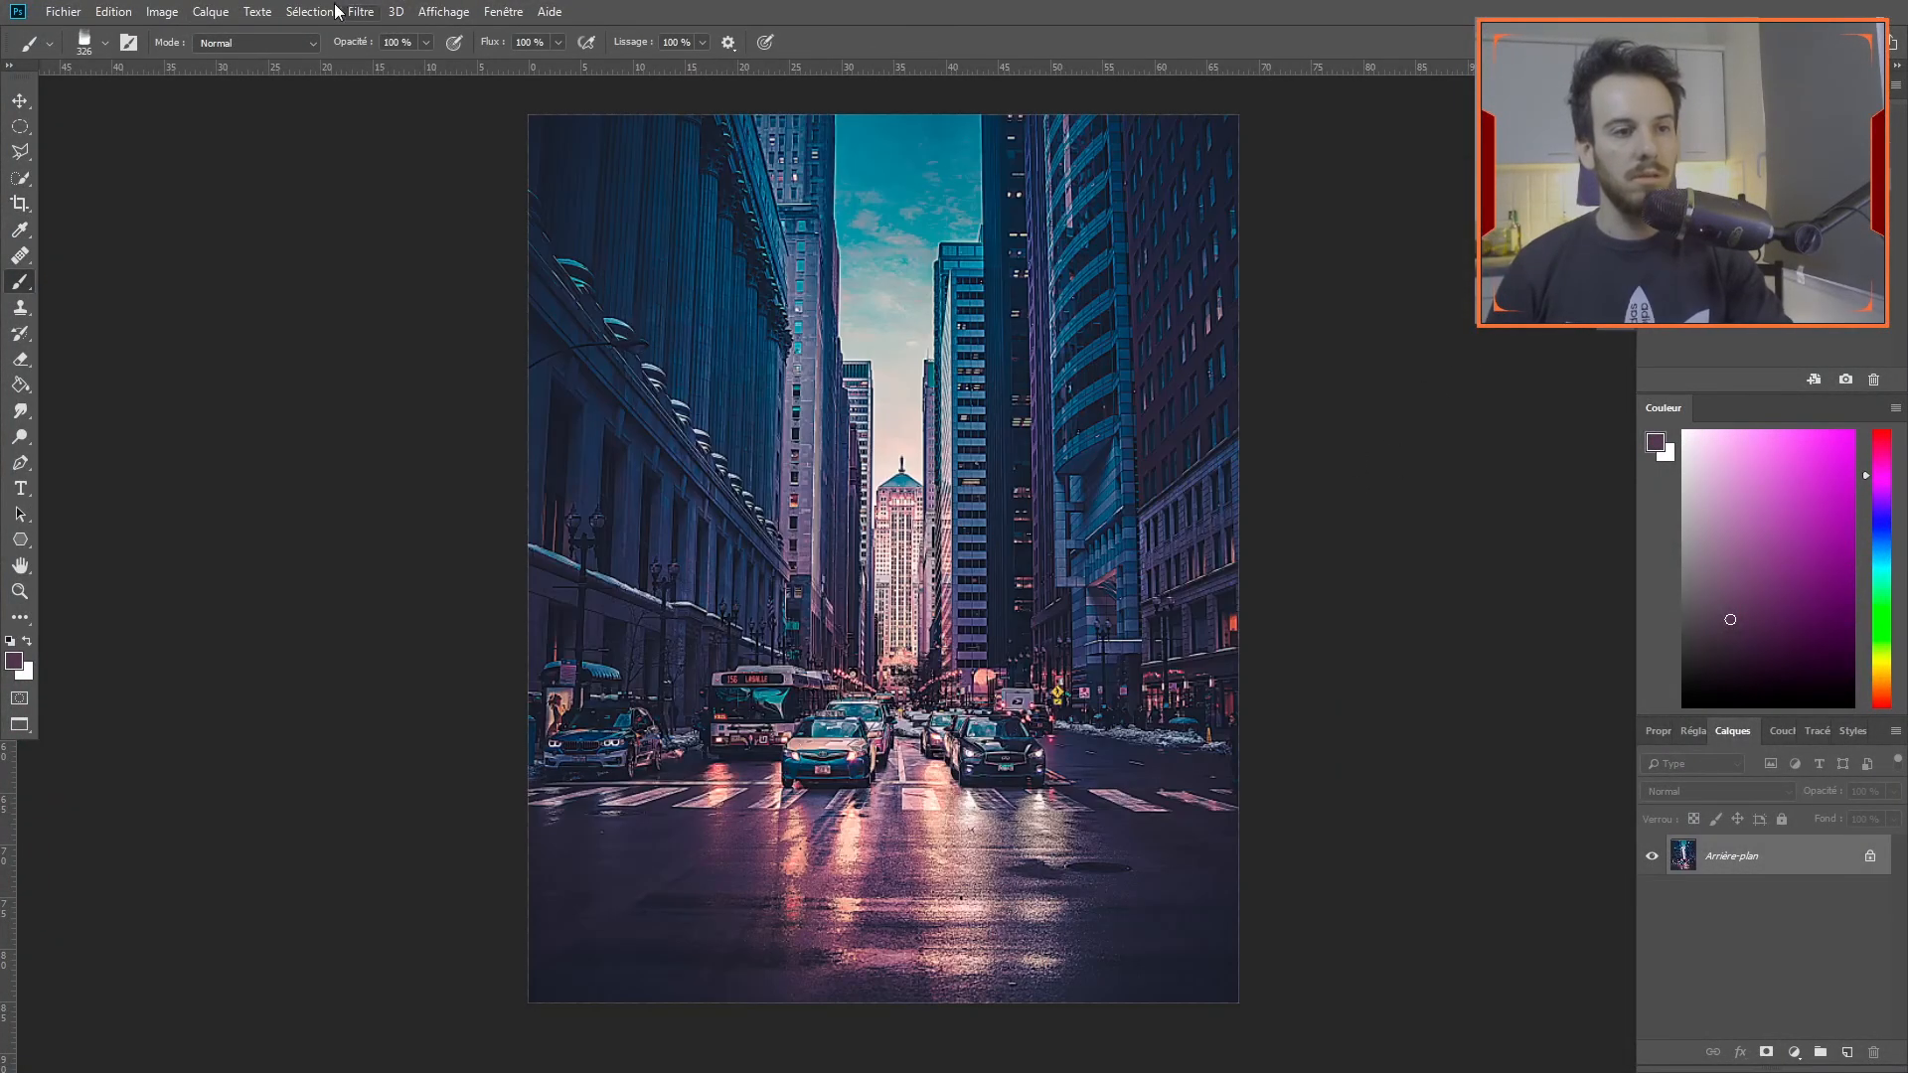
Convert the sharpened photo with a darker Seuil adjustment that leaves the building facades mostly black.
click(159, 12)
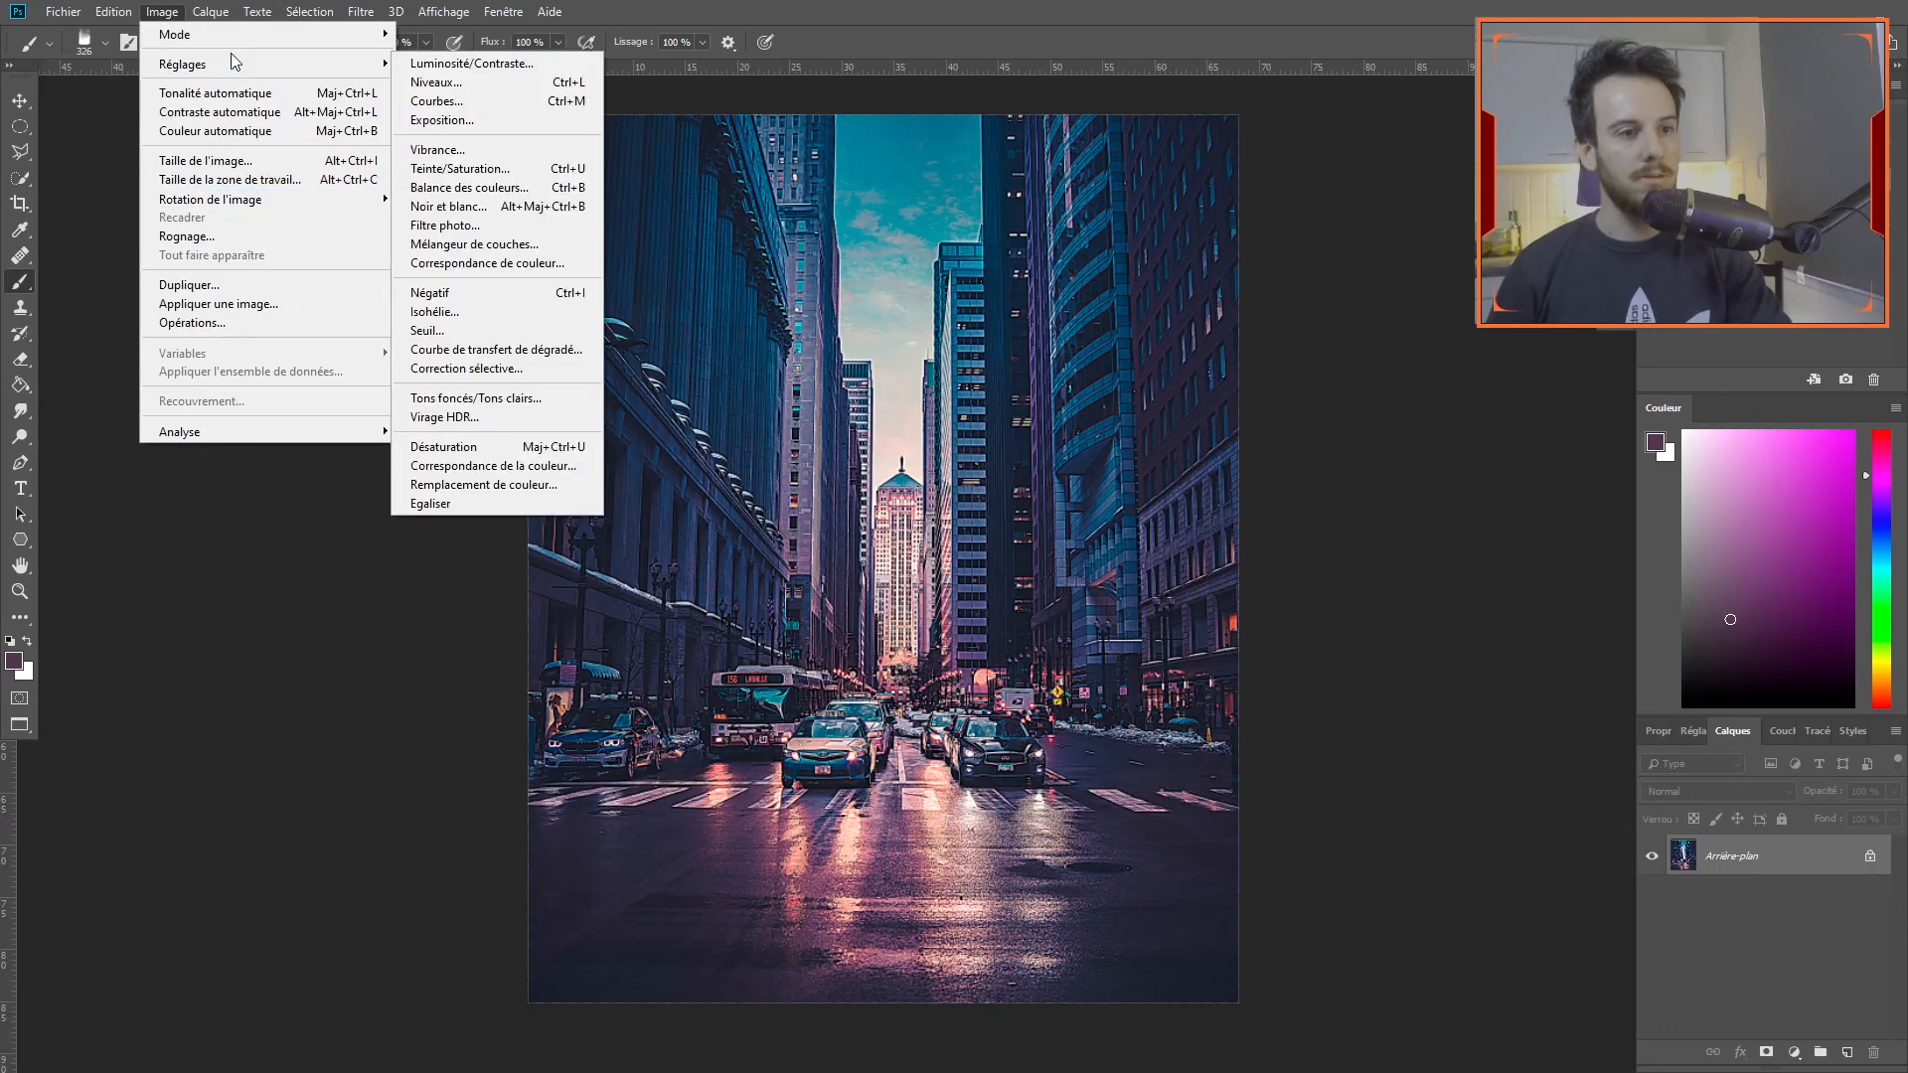
mouse_move(382, 69)
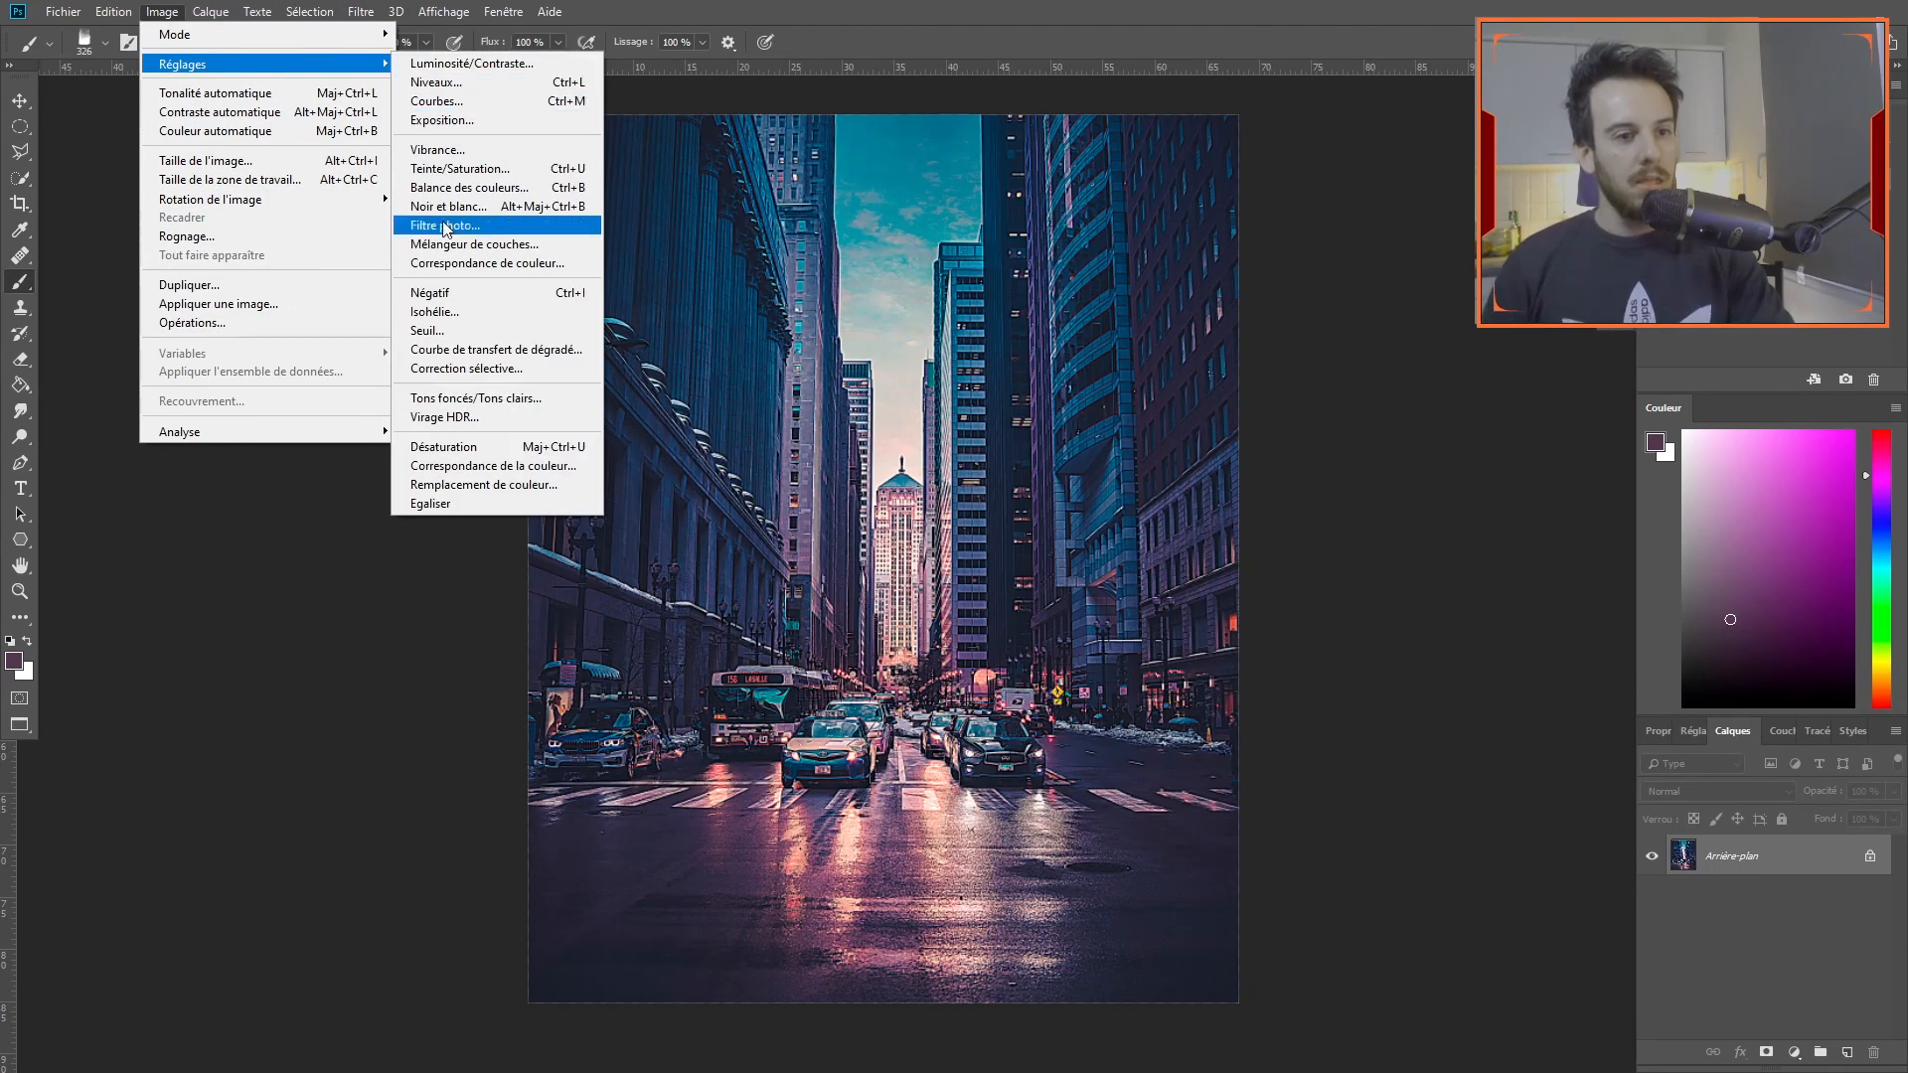
click(430, 330)
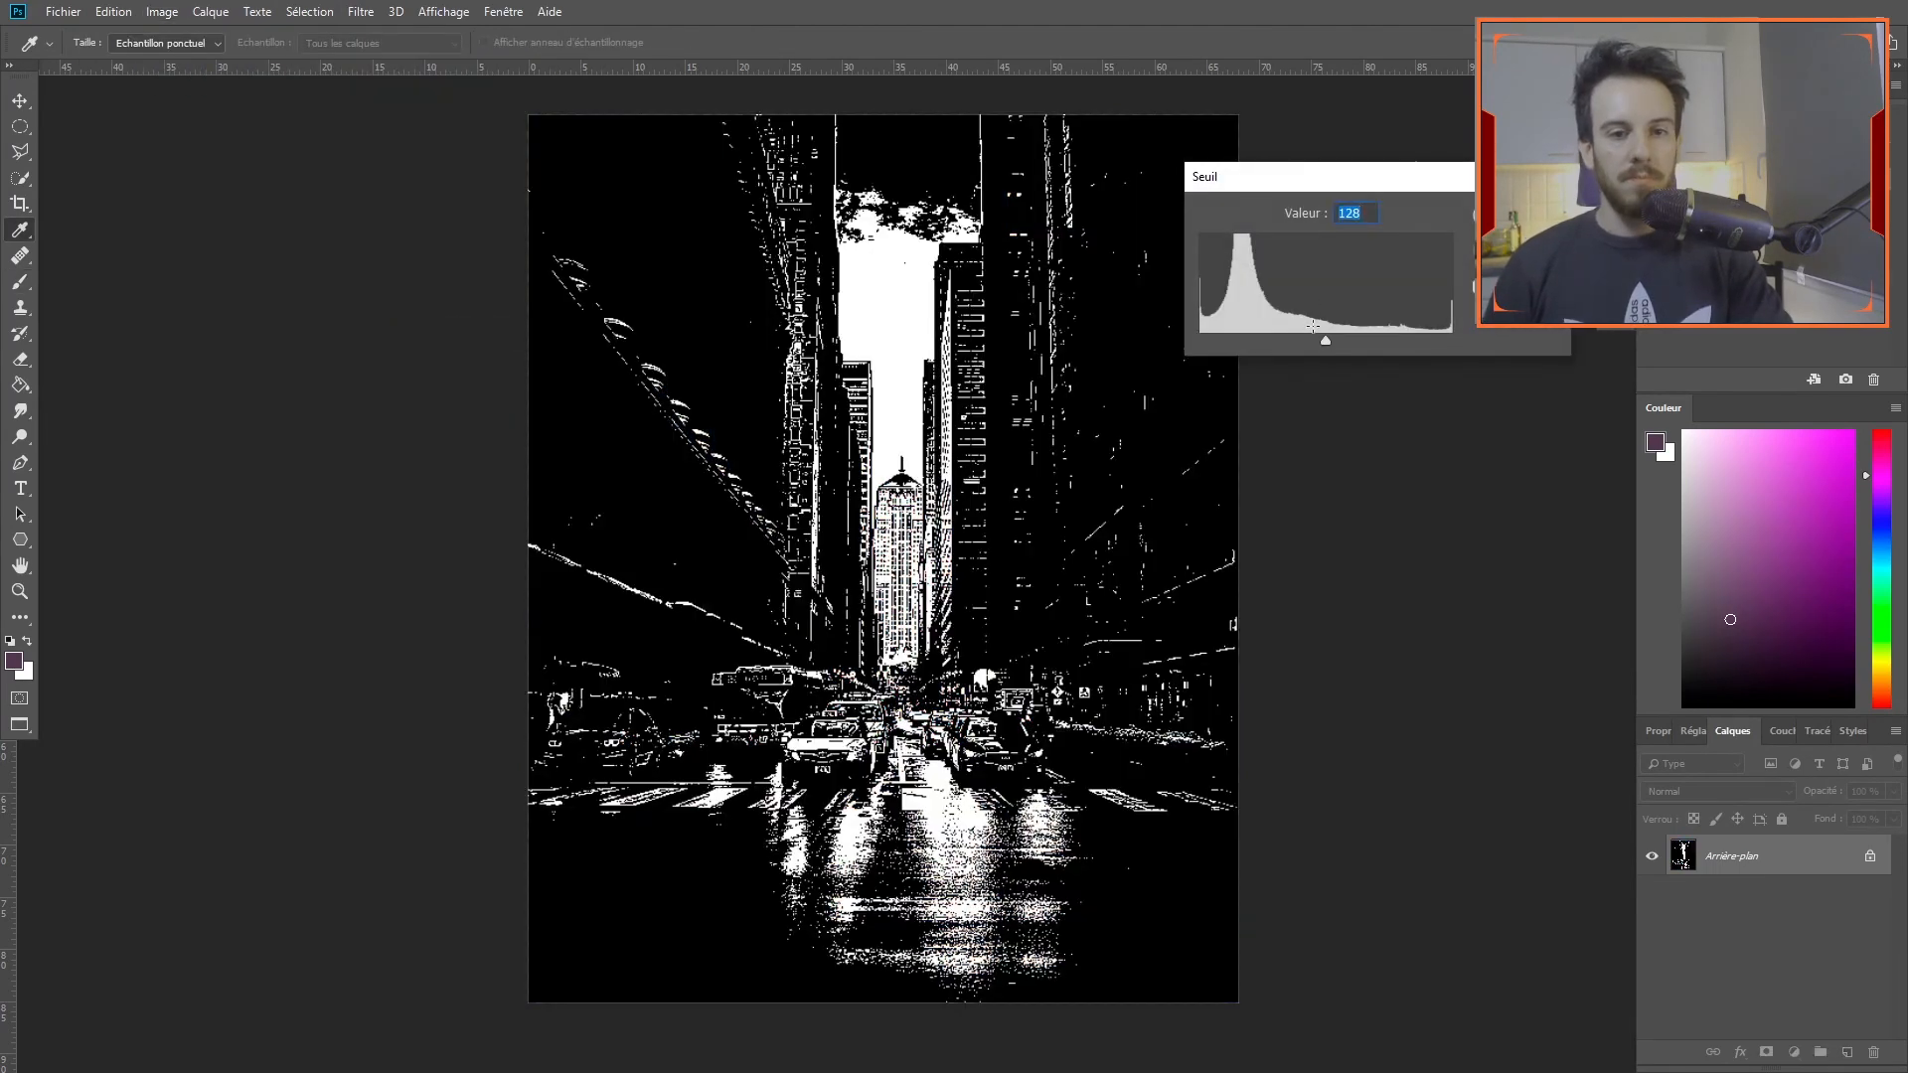
mouse_move(1326, 341)
mouse_down()
mouse_move(1242, 340)
mouse_move(1290, 328)
mouse_up()
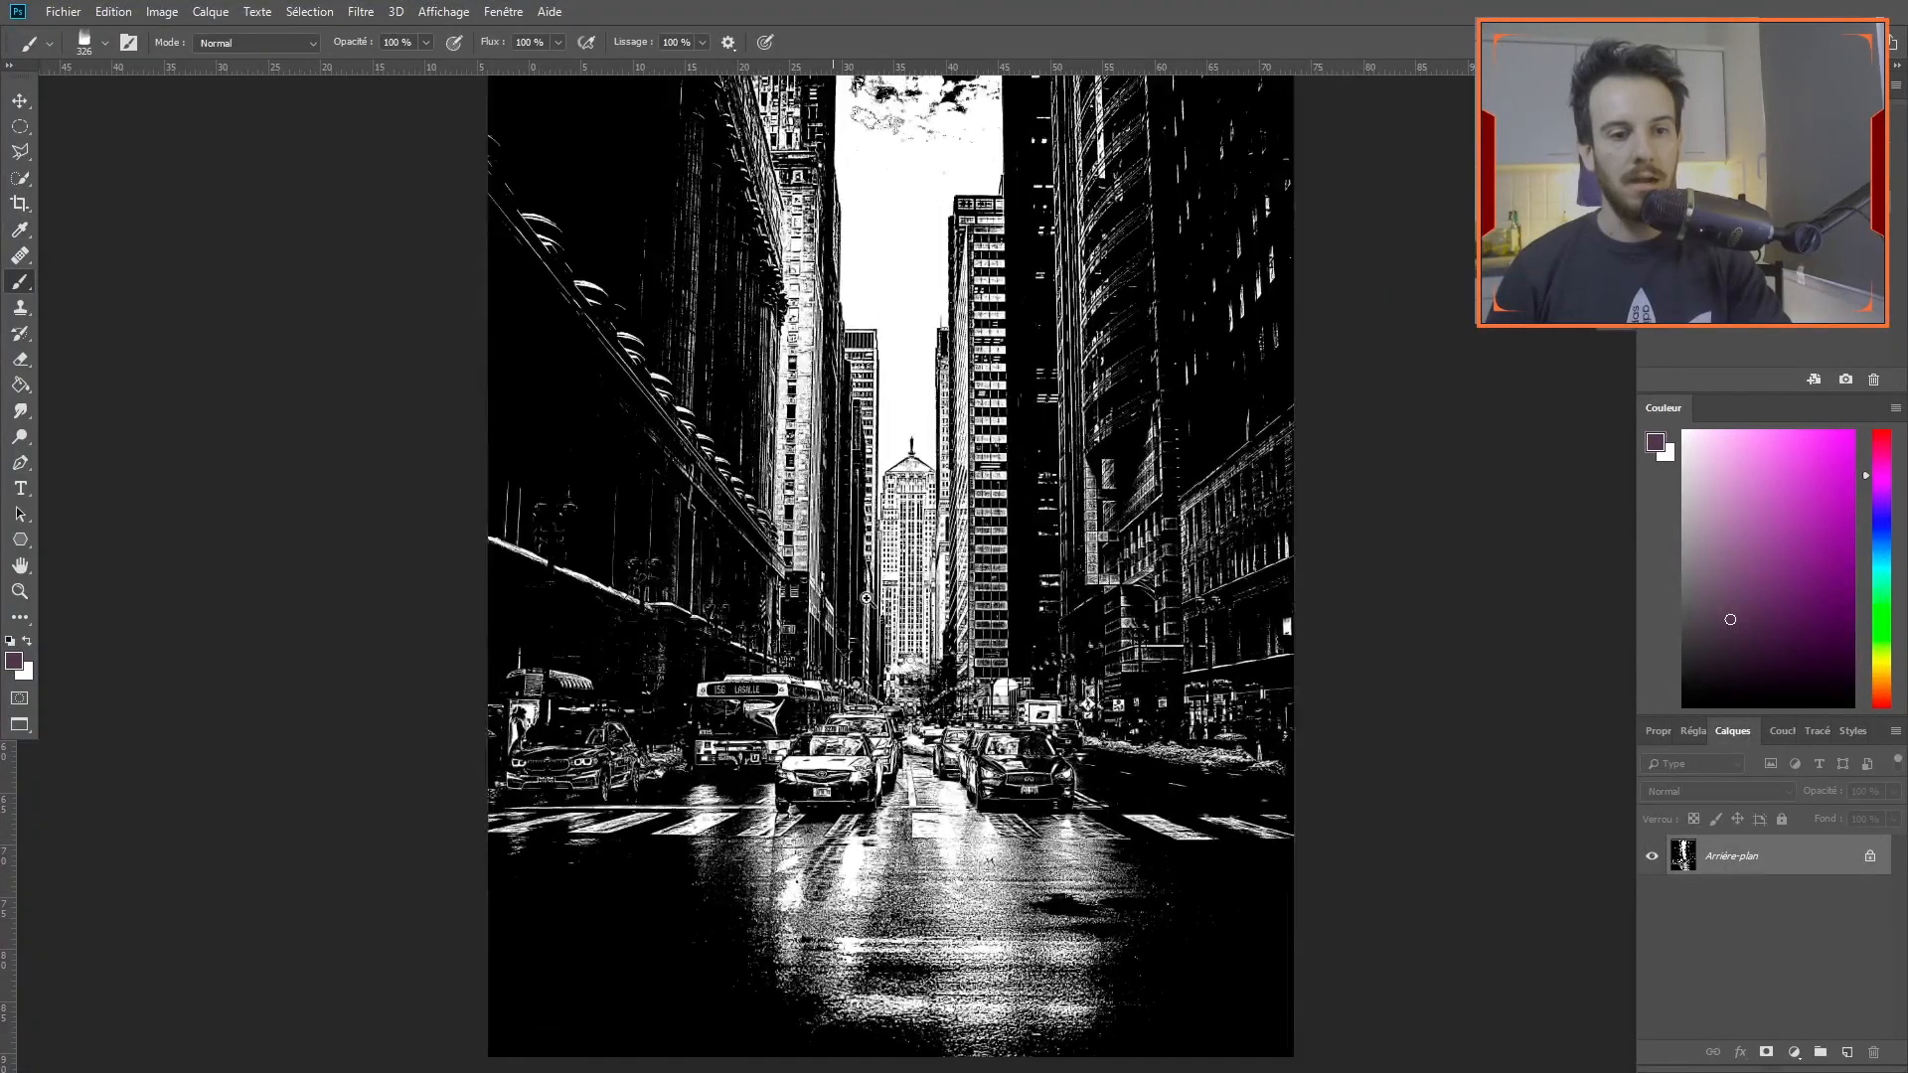
Examine the dark black-and-white street image at several magnifications and undo its Seuil adjustment.
scroll(859, 598, up, 3)
scroll(855, 586, down, 4)
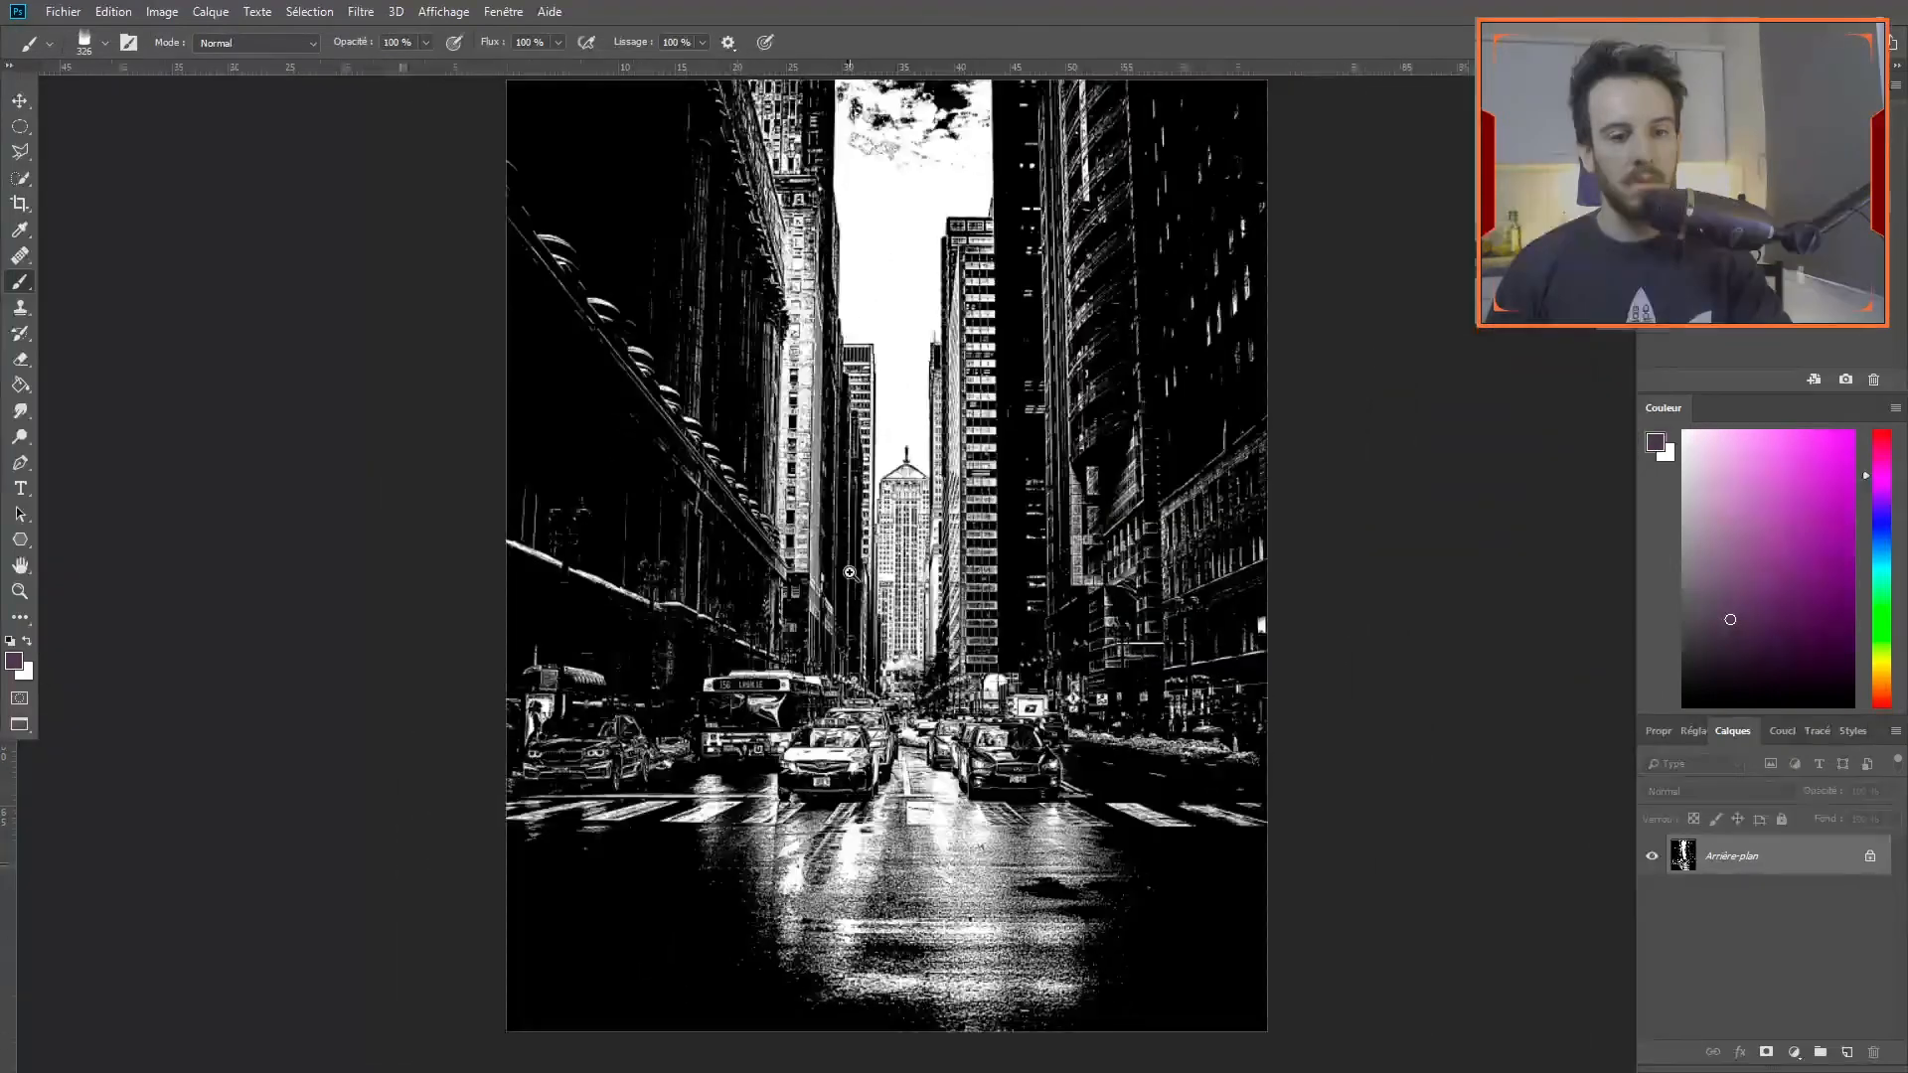
scroll(968, 757, up, 3)
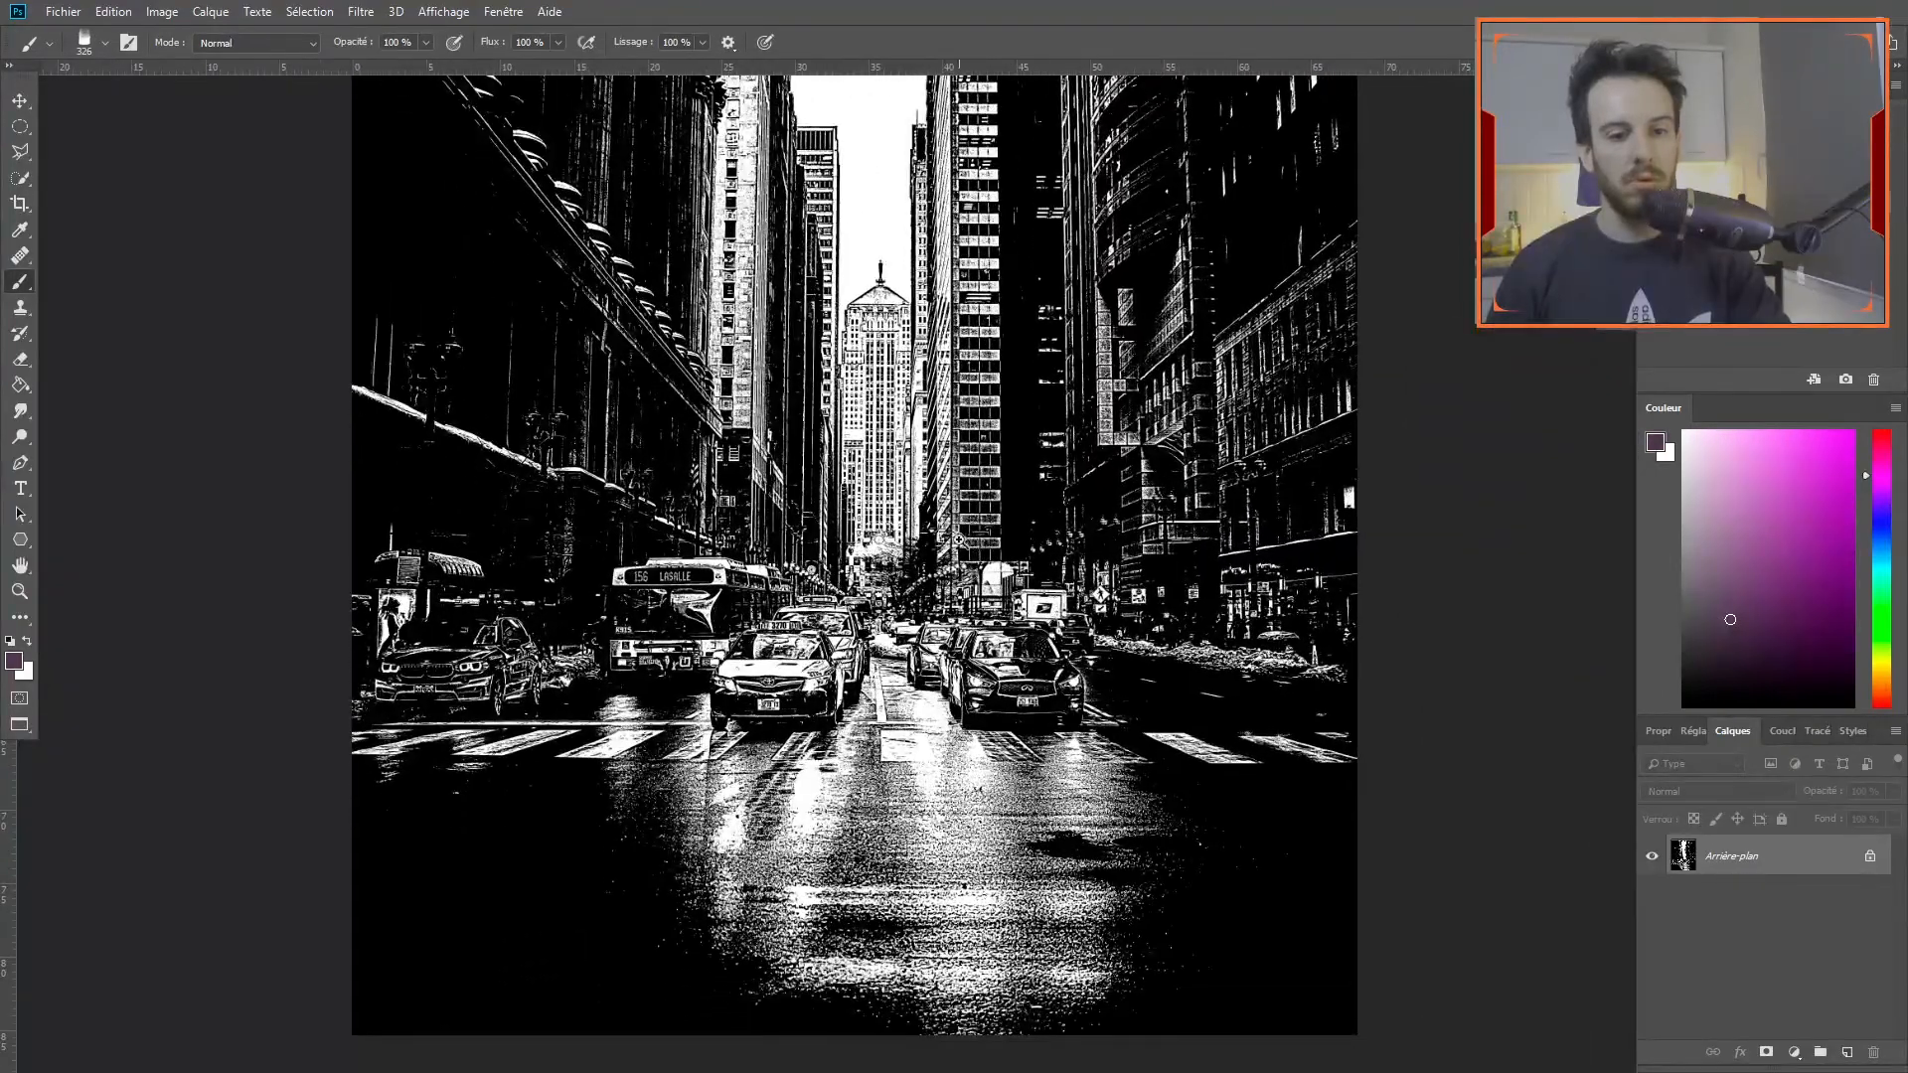
scroll(915, 540, down, 3)
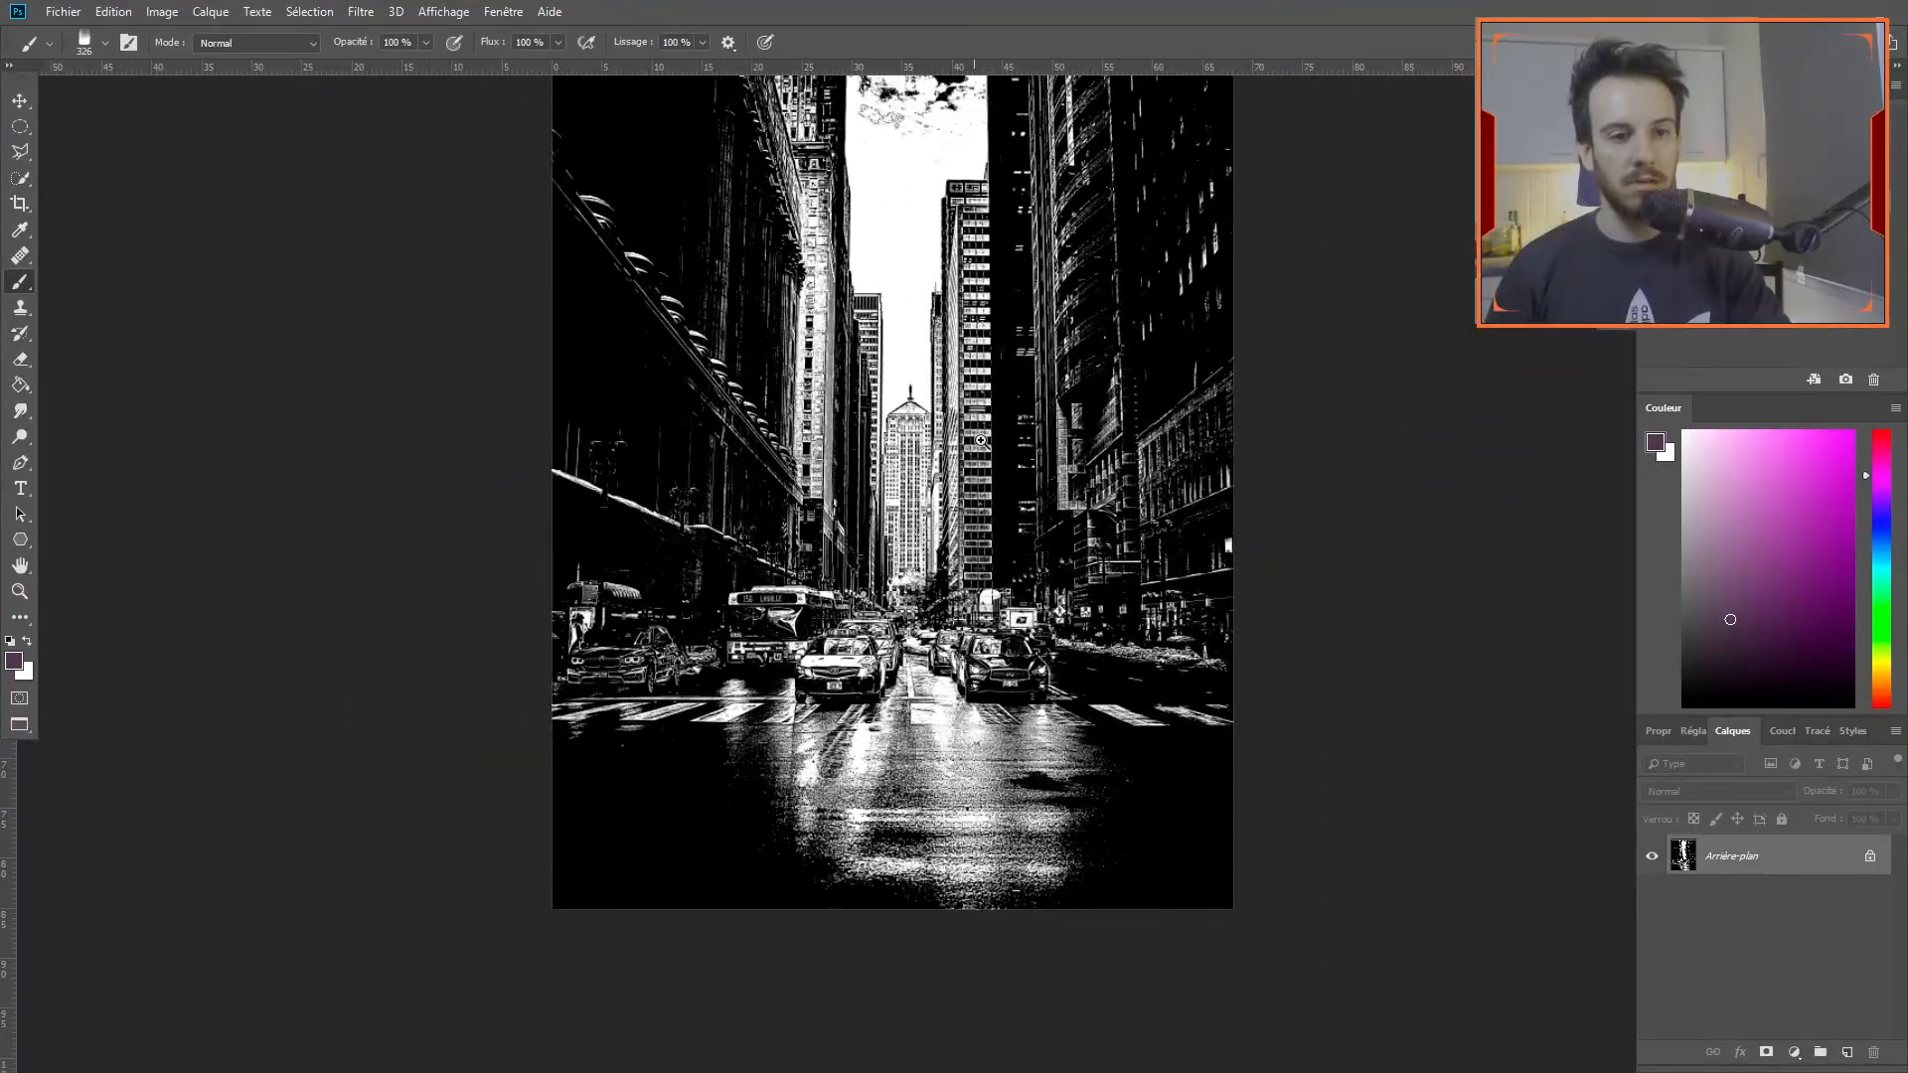
scroll(979, 442, up, 2)
drag(979, 402, 1004, 470)
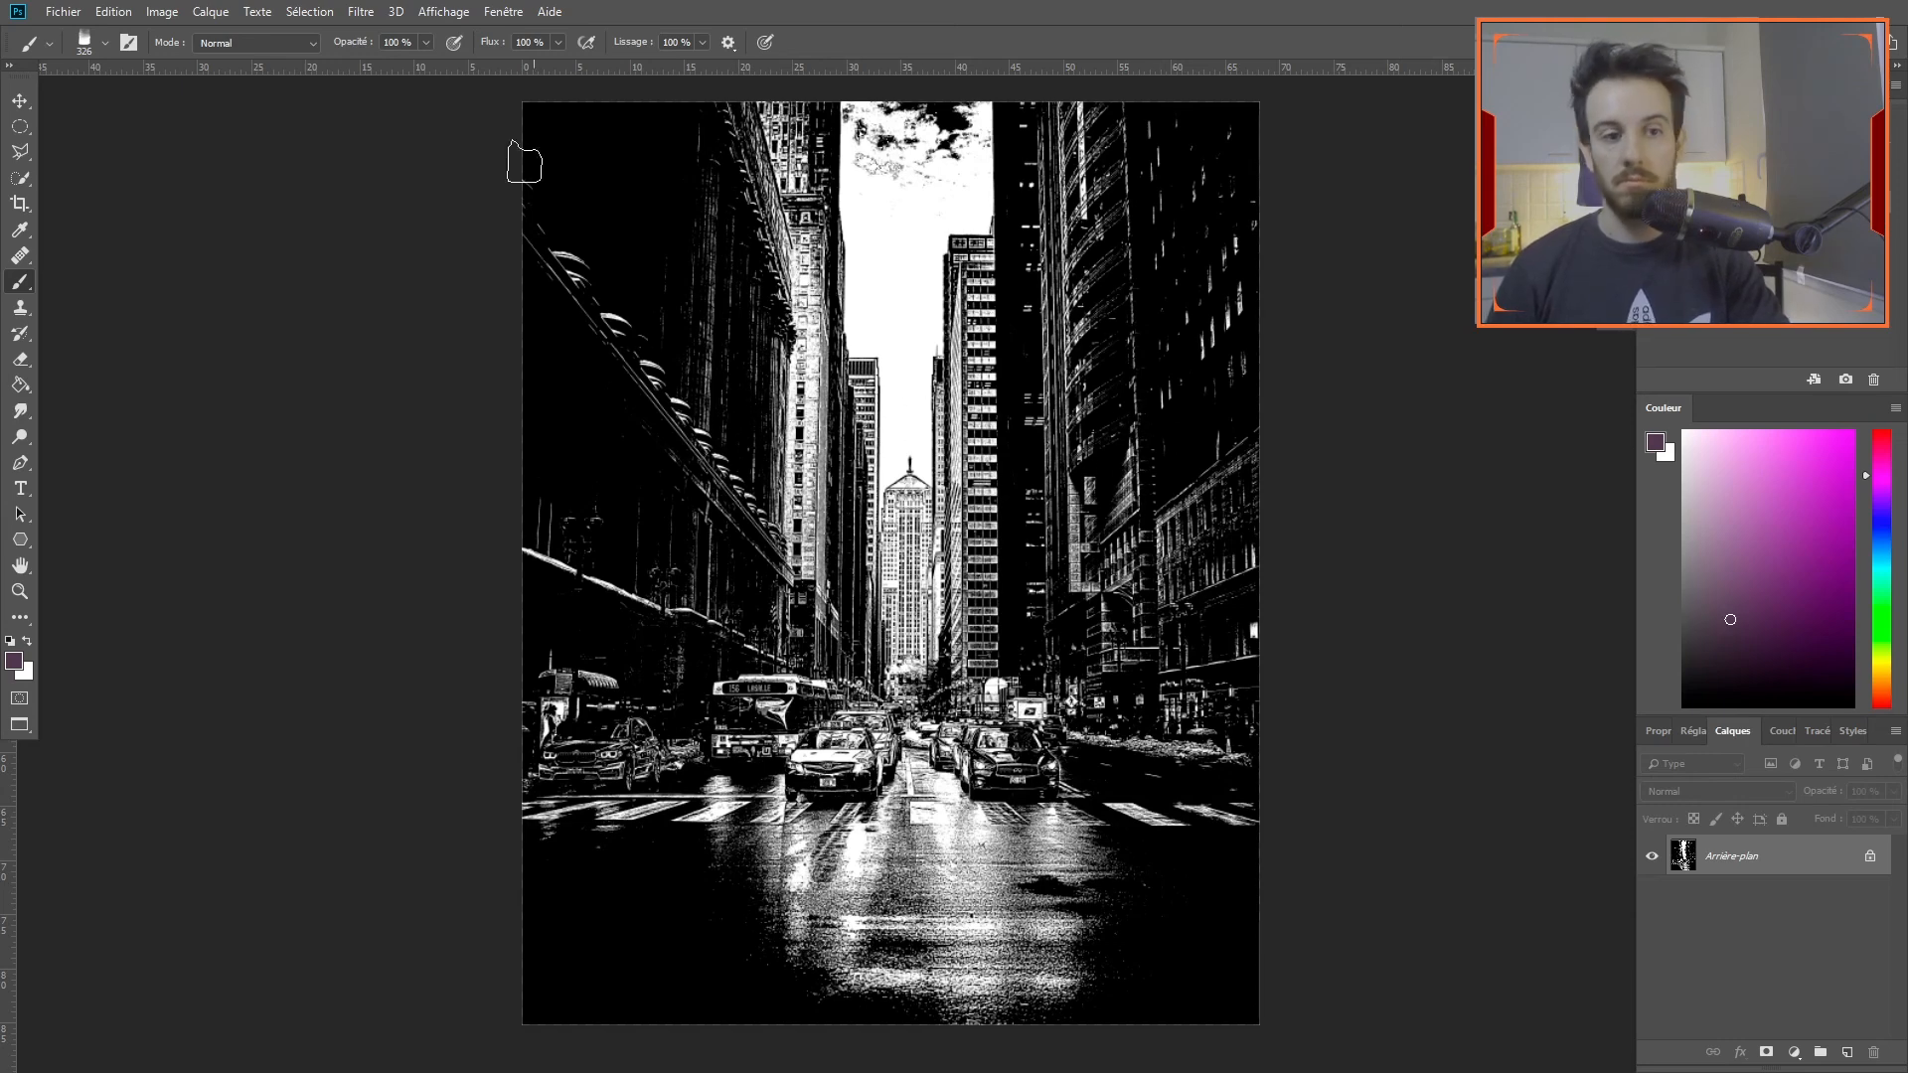
key(ctrl+z)
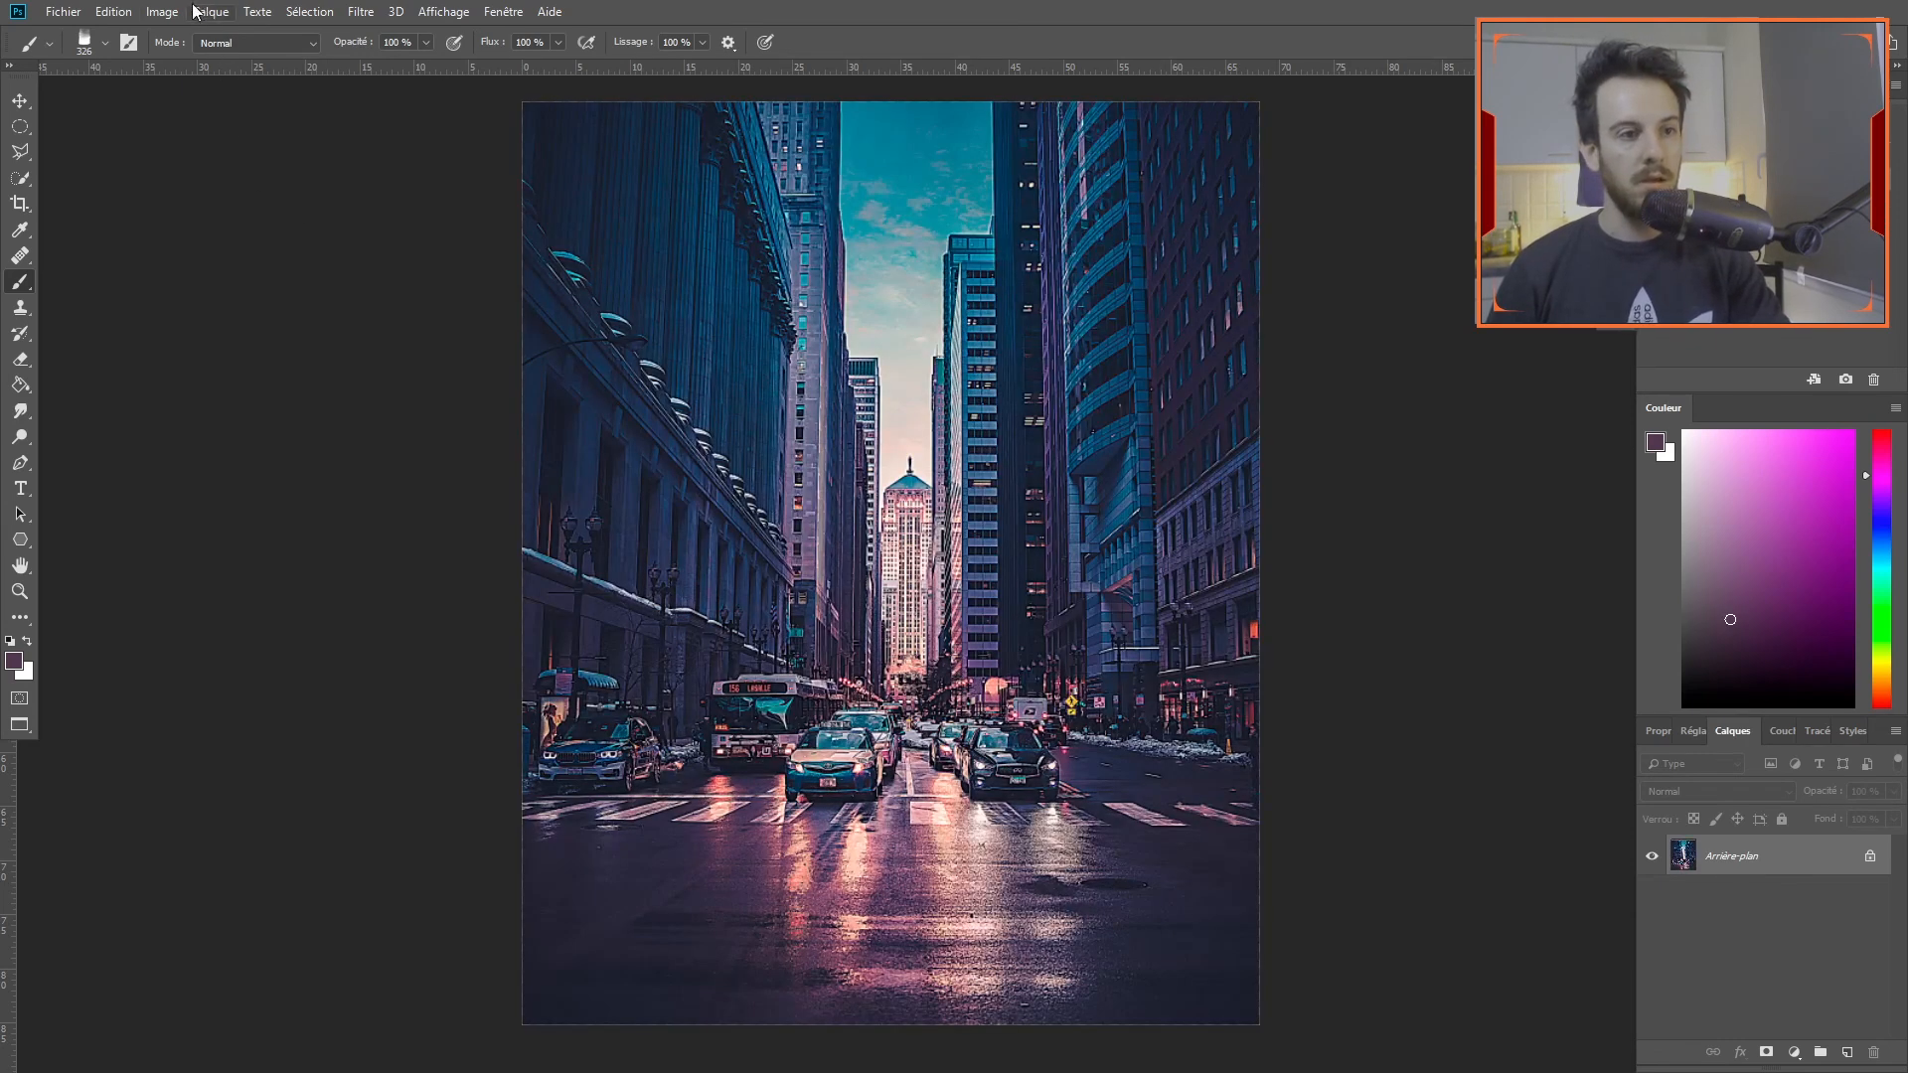
Convert the sharpened street photo to a black-and-white drawing with a Seuil adjustment at value 42 and check the result.
click(164, 12)
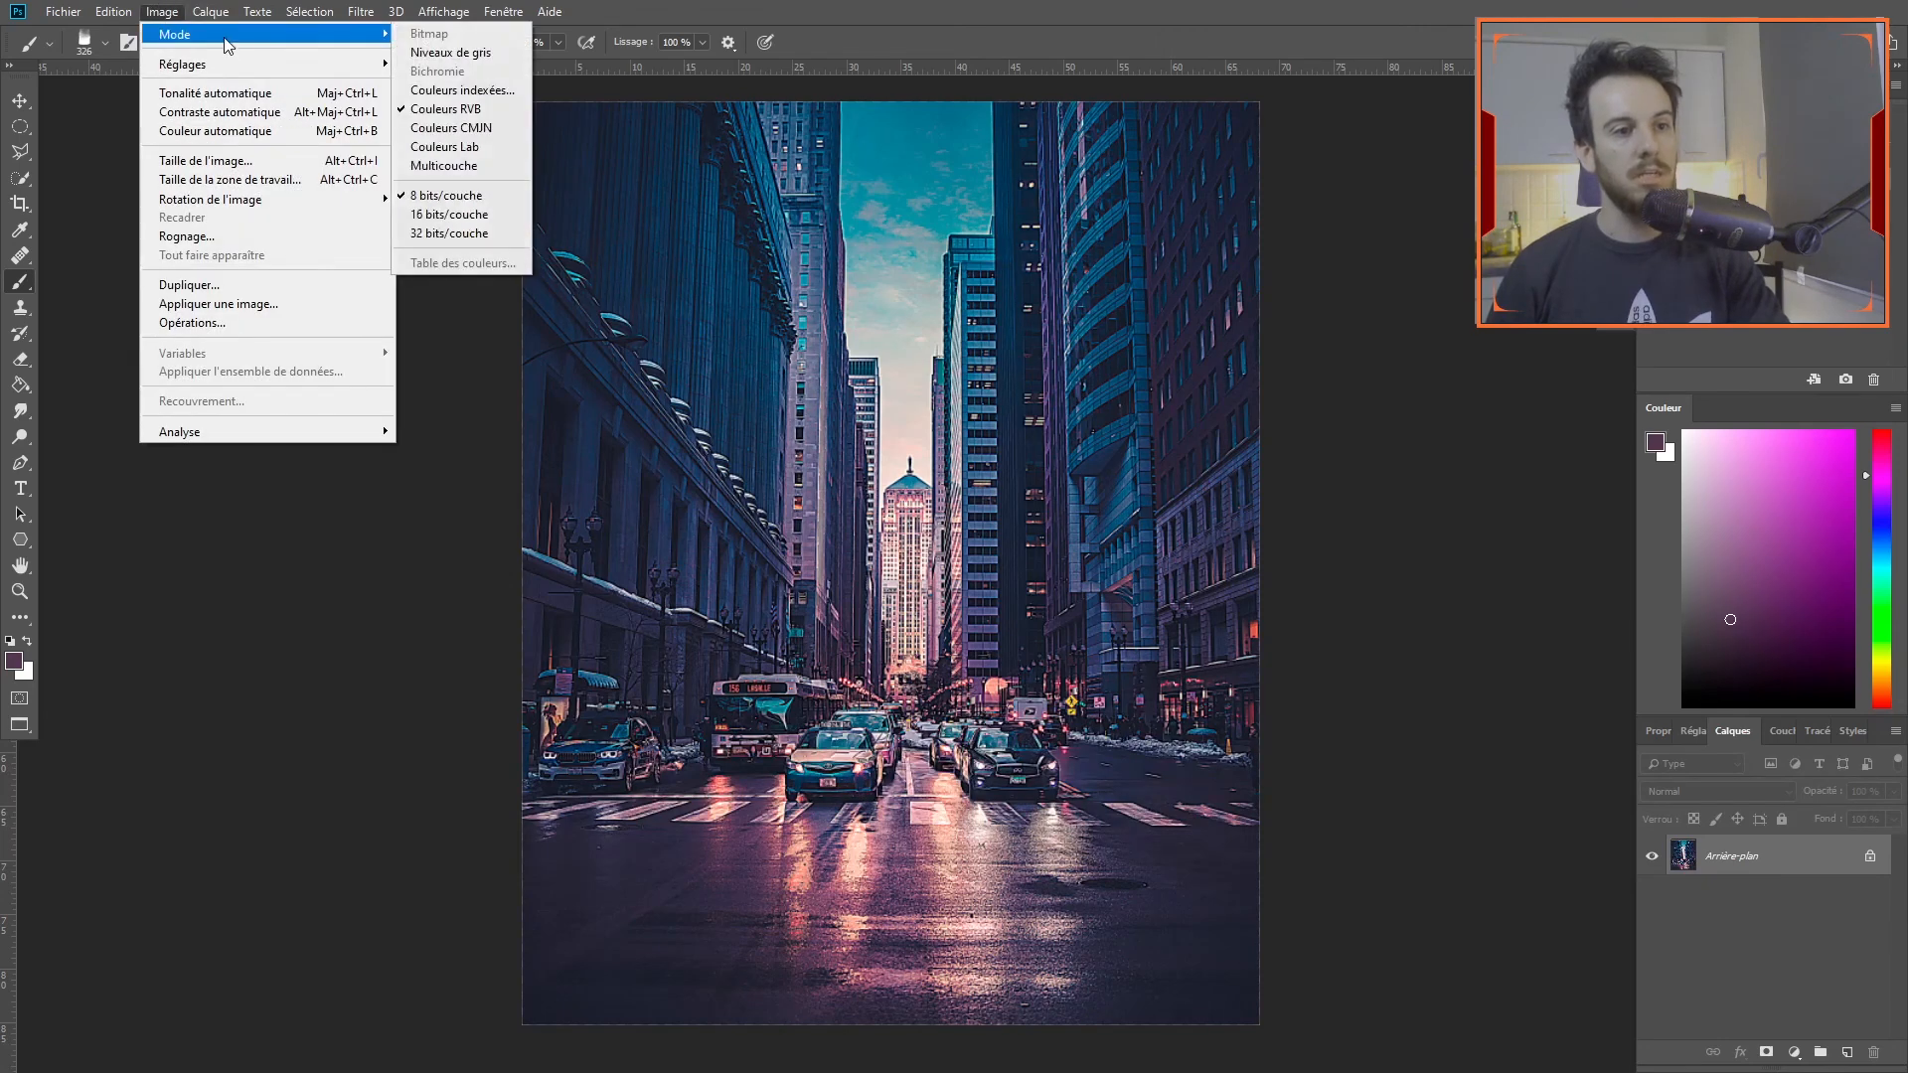
mouse_move(349, 65)
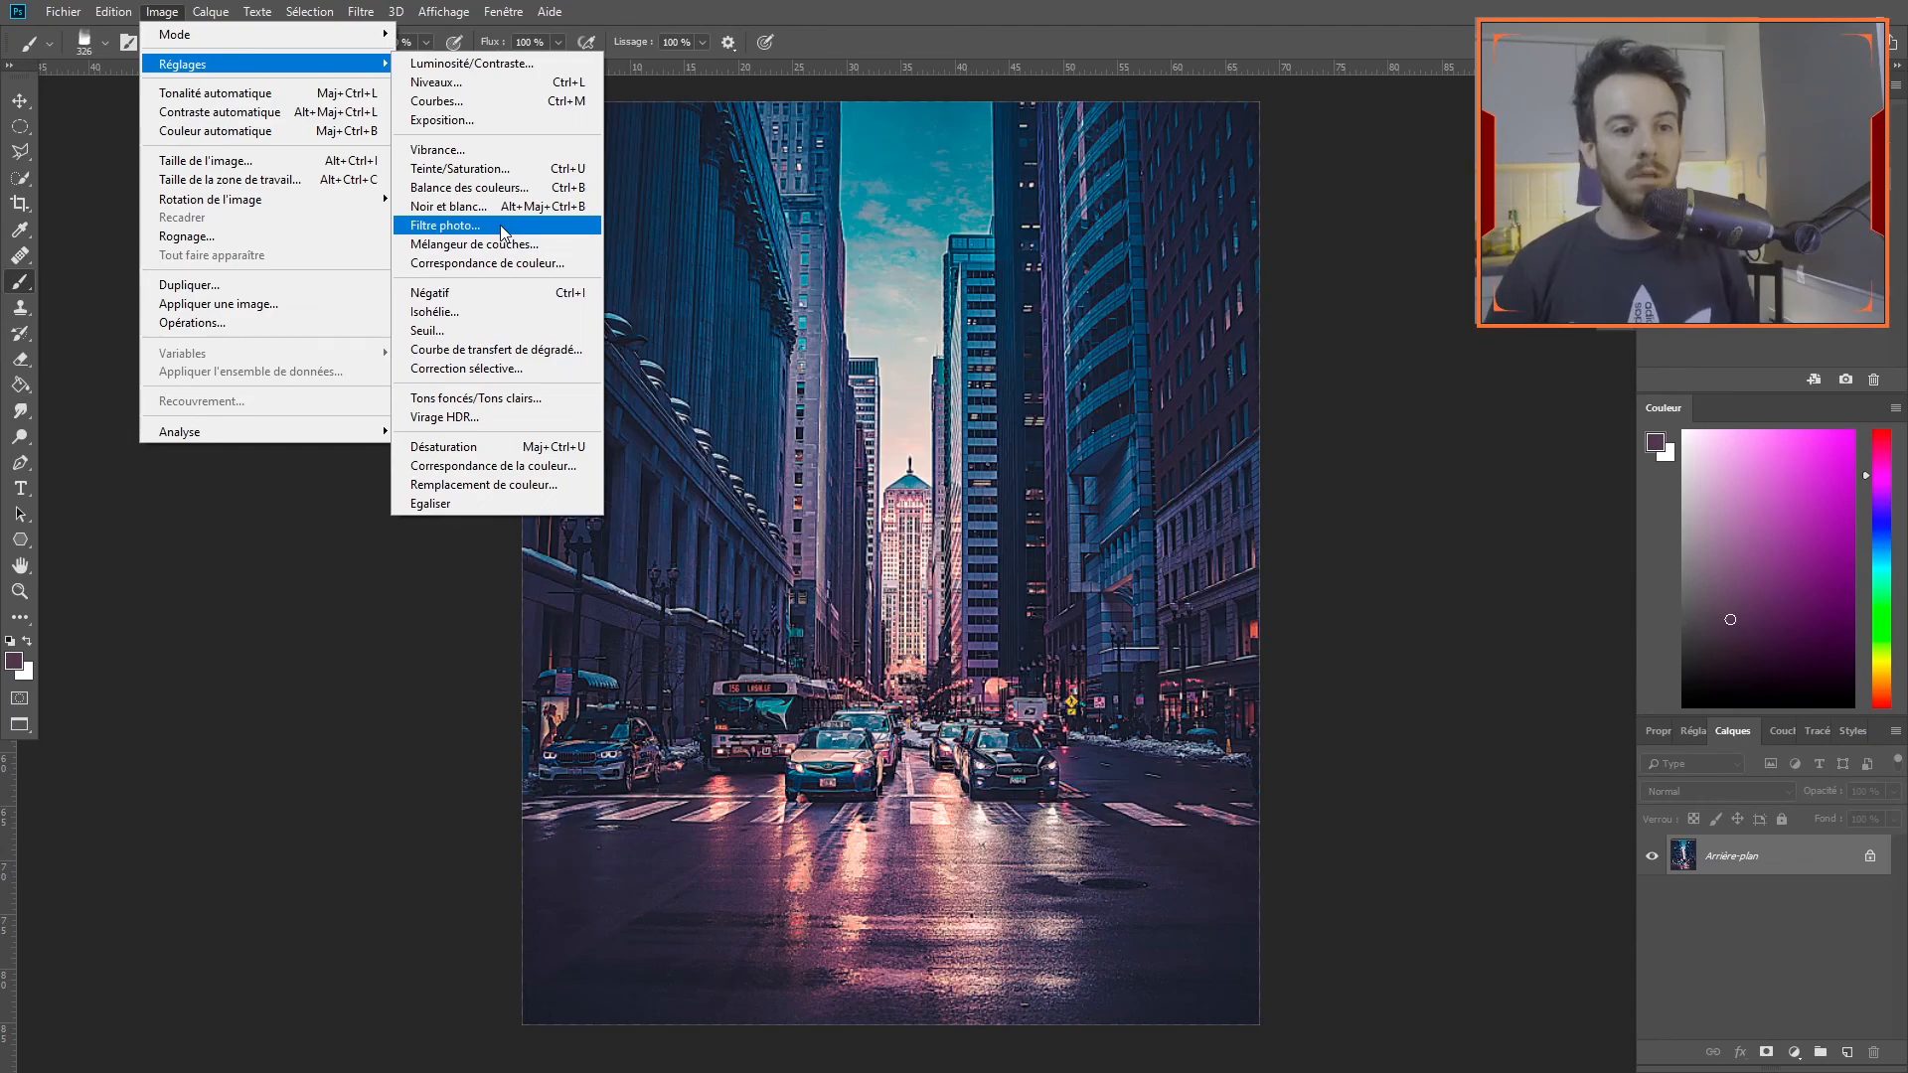
click(429, 330)
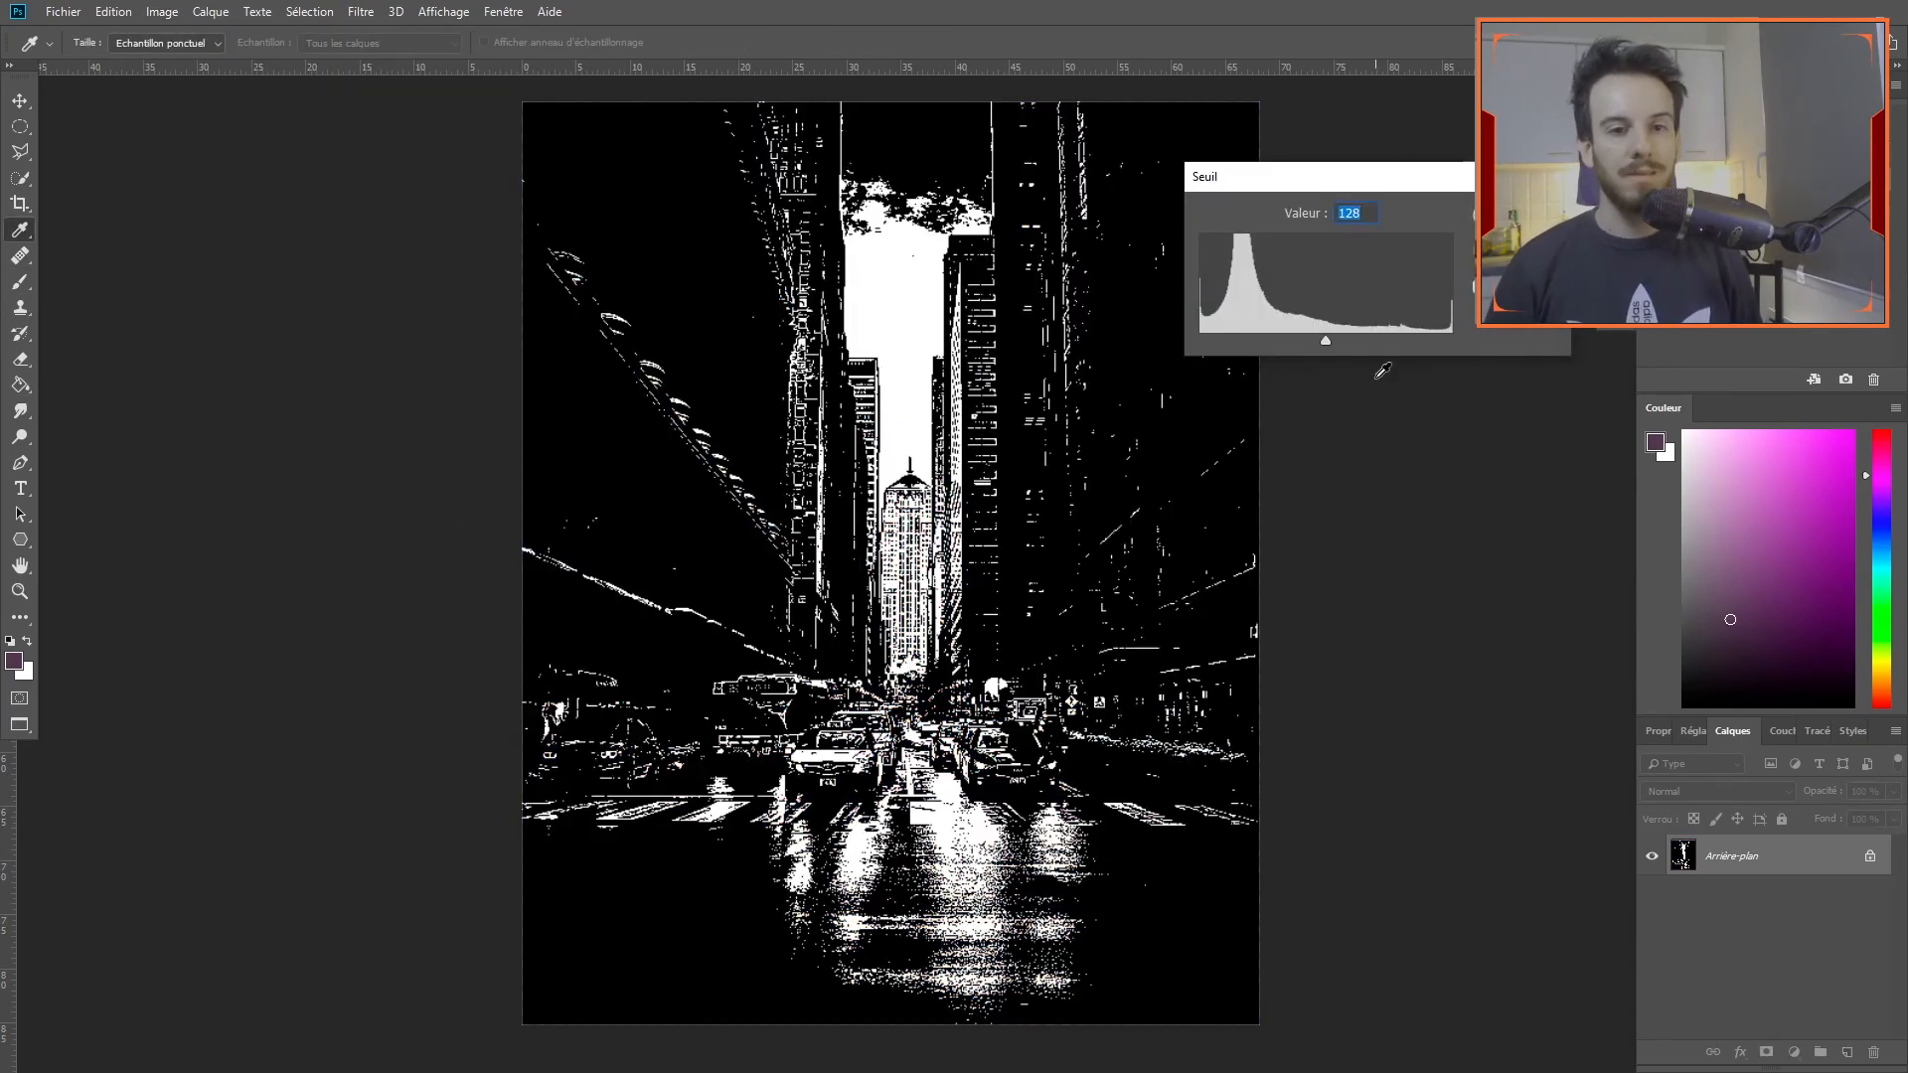
drag(1321, 343, 1242, 346)
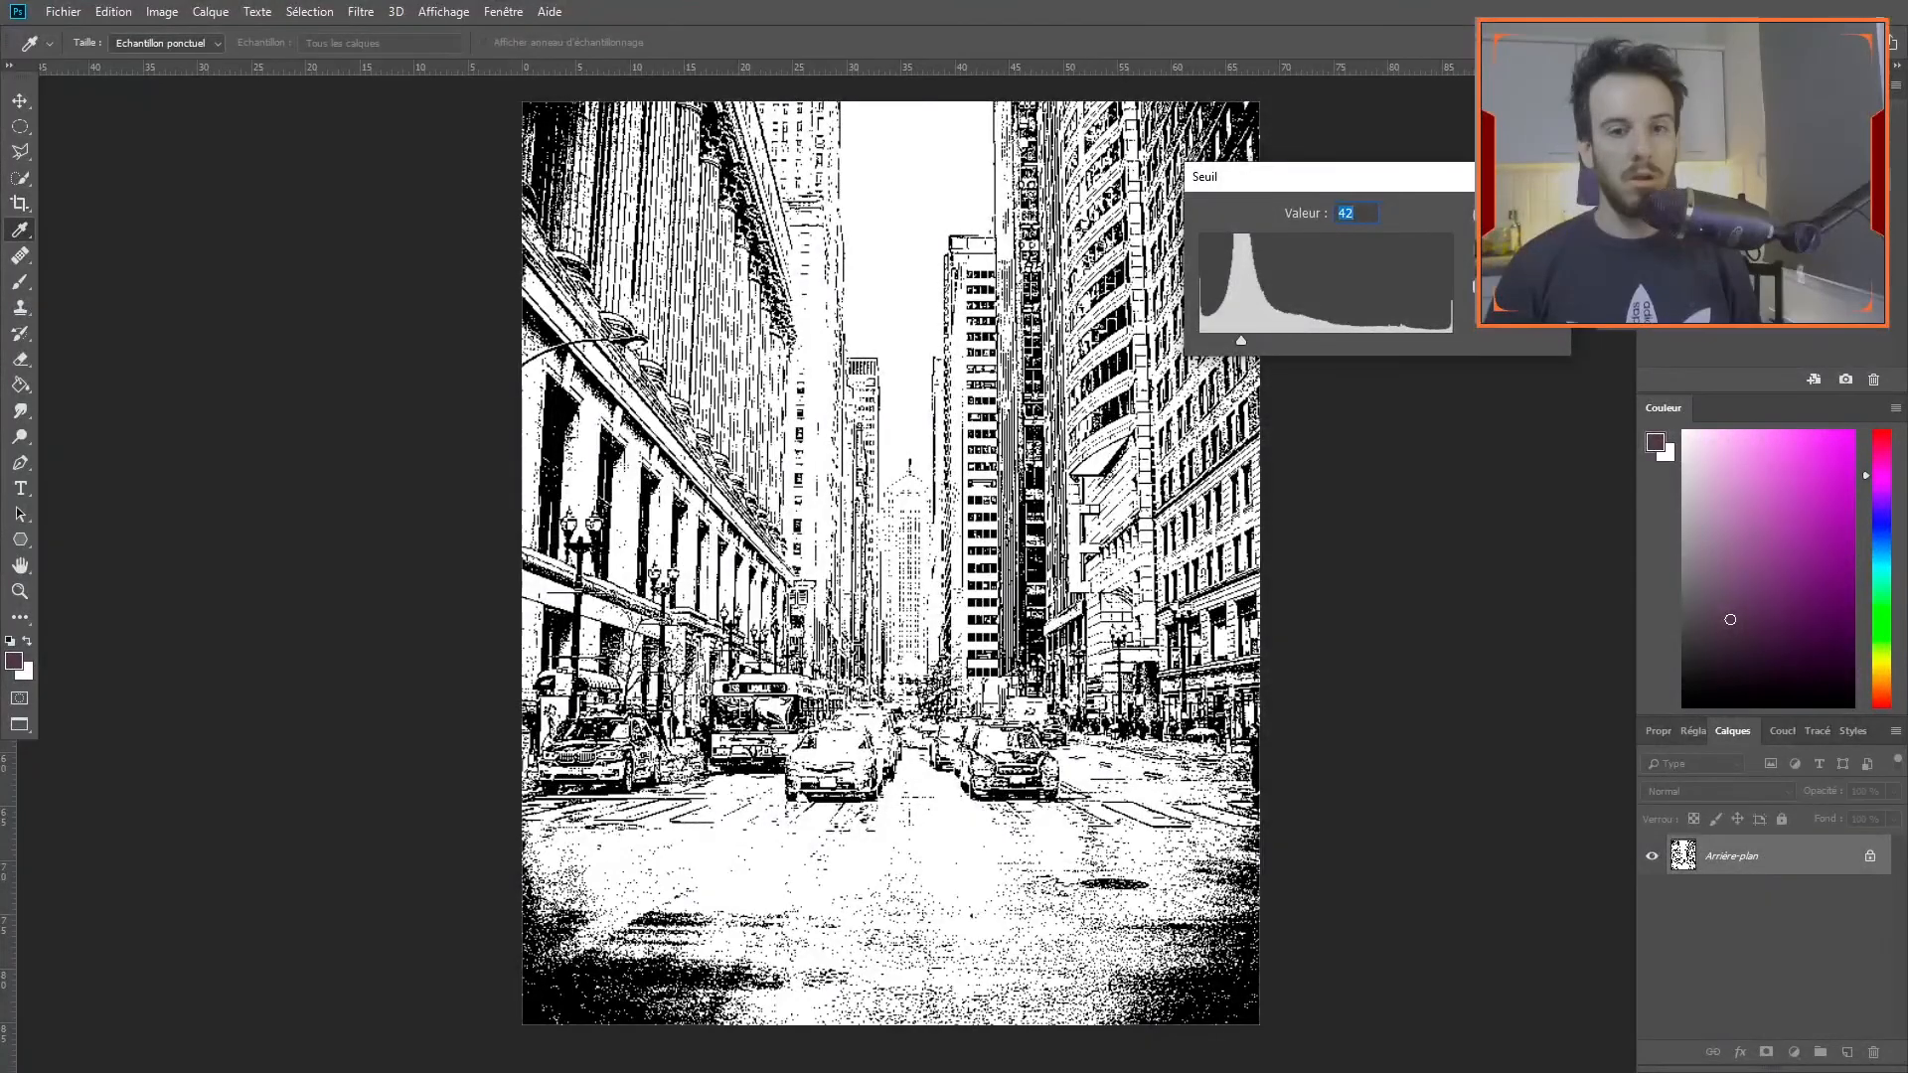
key(Escape)
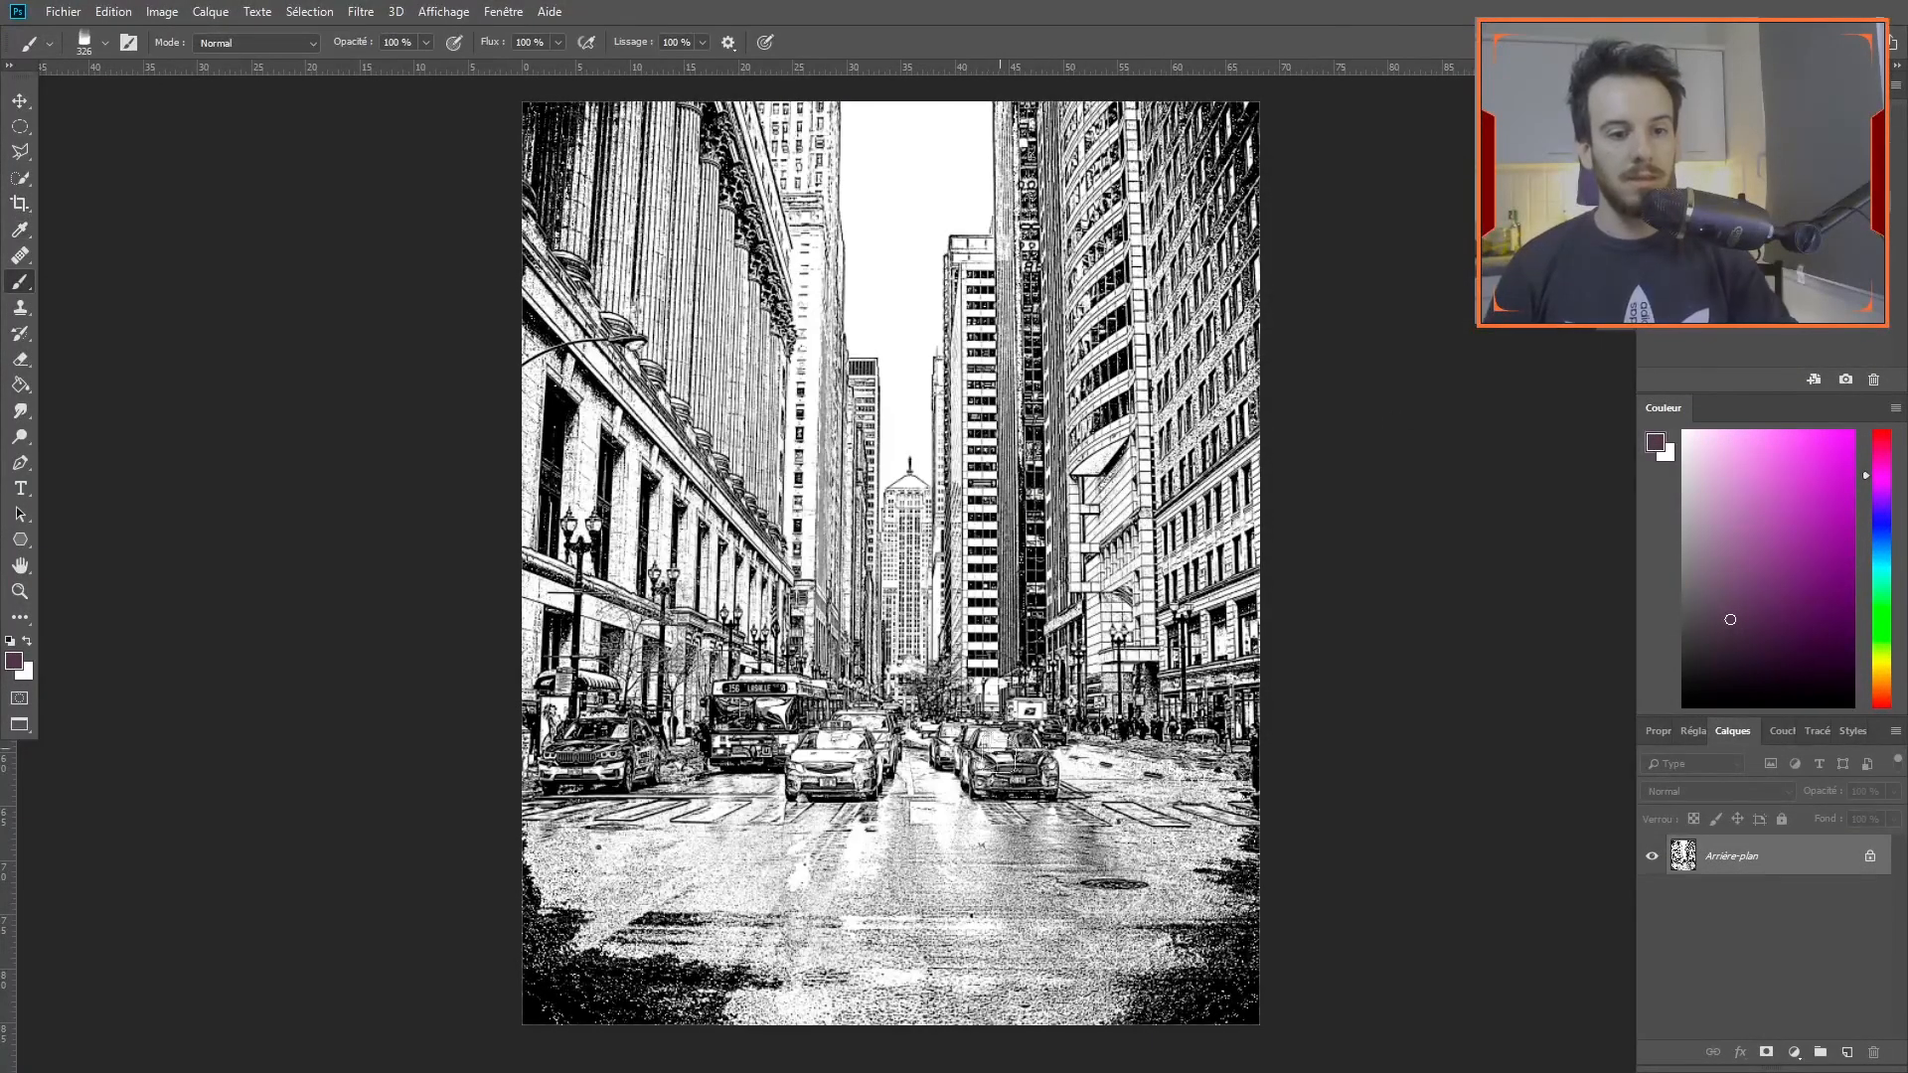
drag(947, 725, 947, 621)
drag(963, 448, 936, 446)
drag(948, 380, 948, 478)
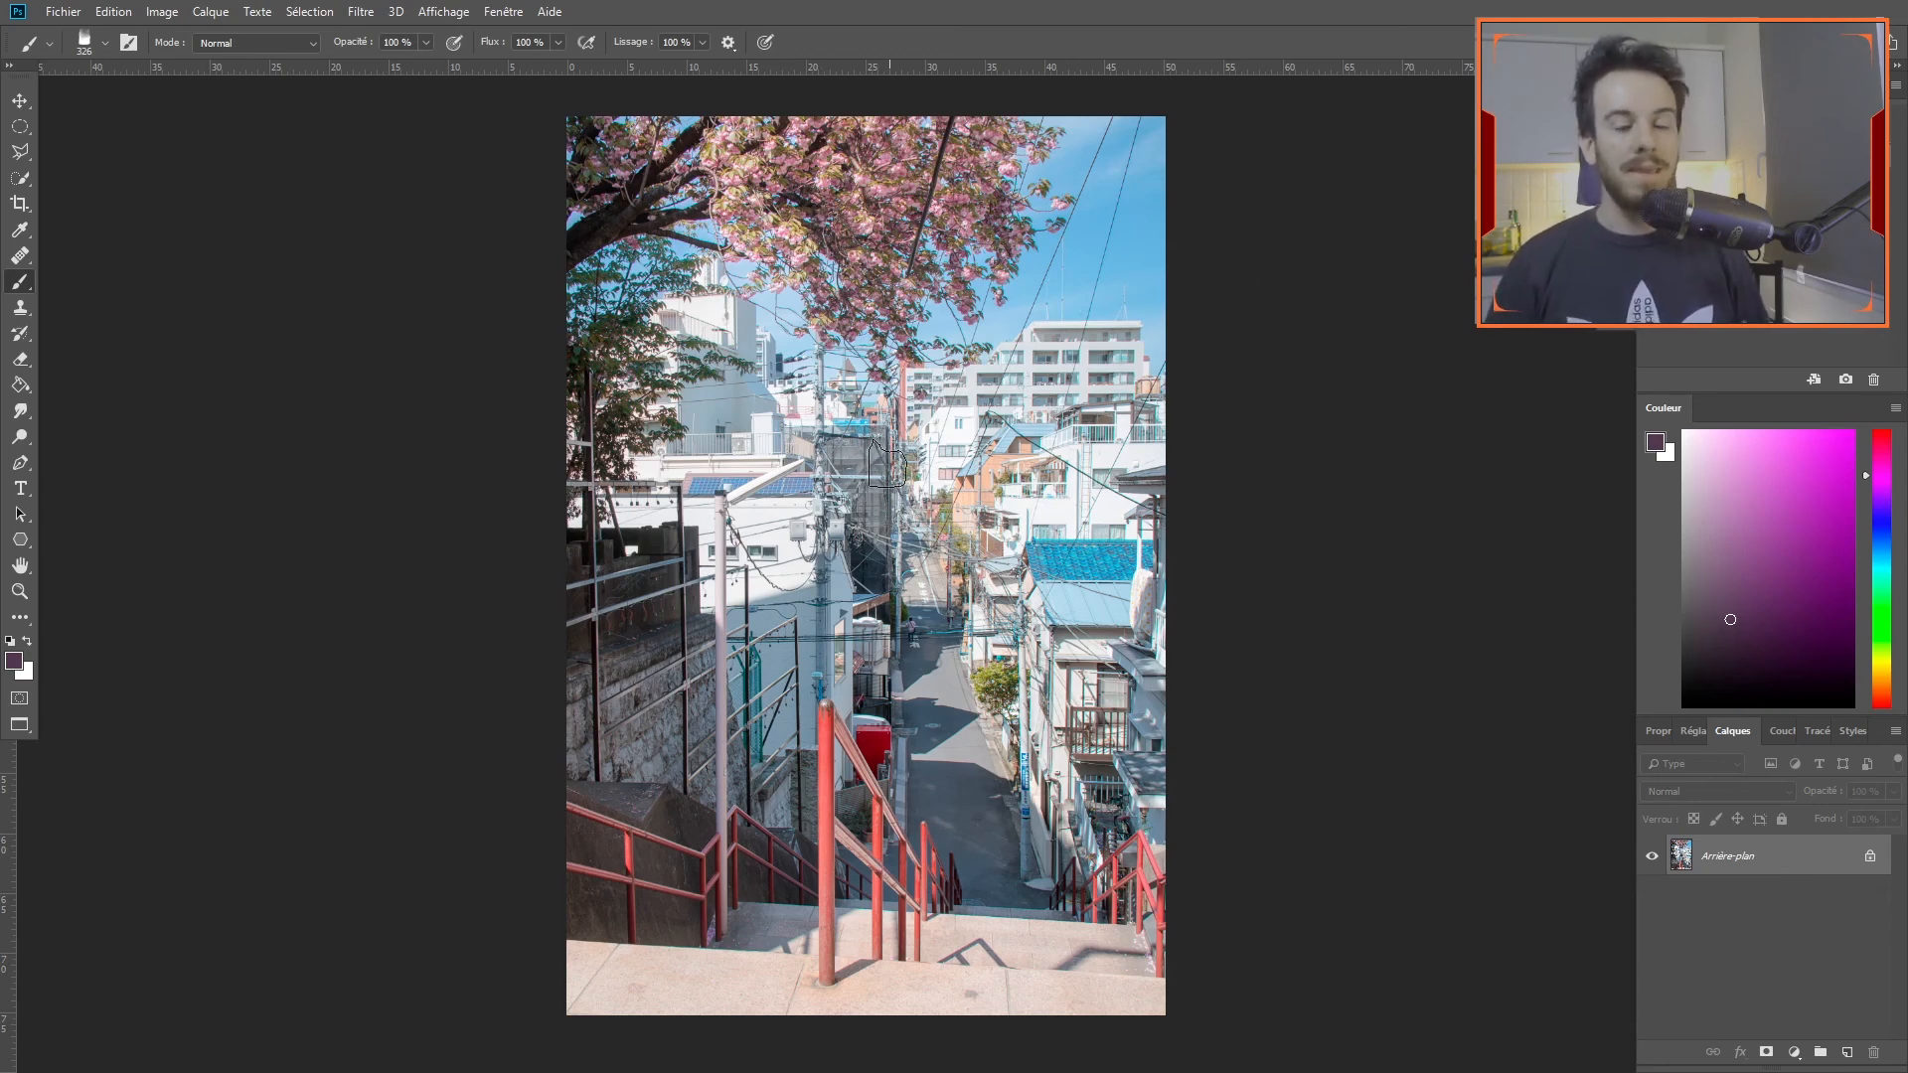
Sharpen the stairway street photo with the Accentuation filter at Gain 500 % and Rayon 5,0 pixels.
click(344, 12)
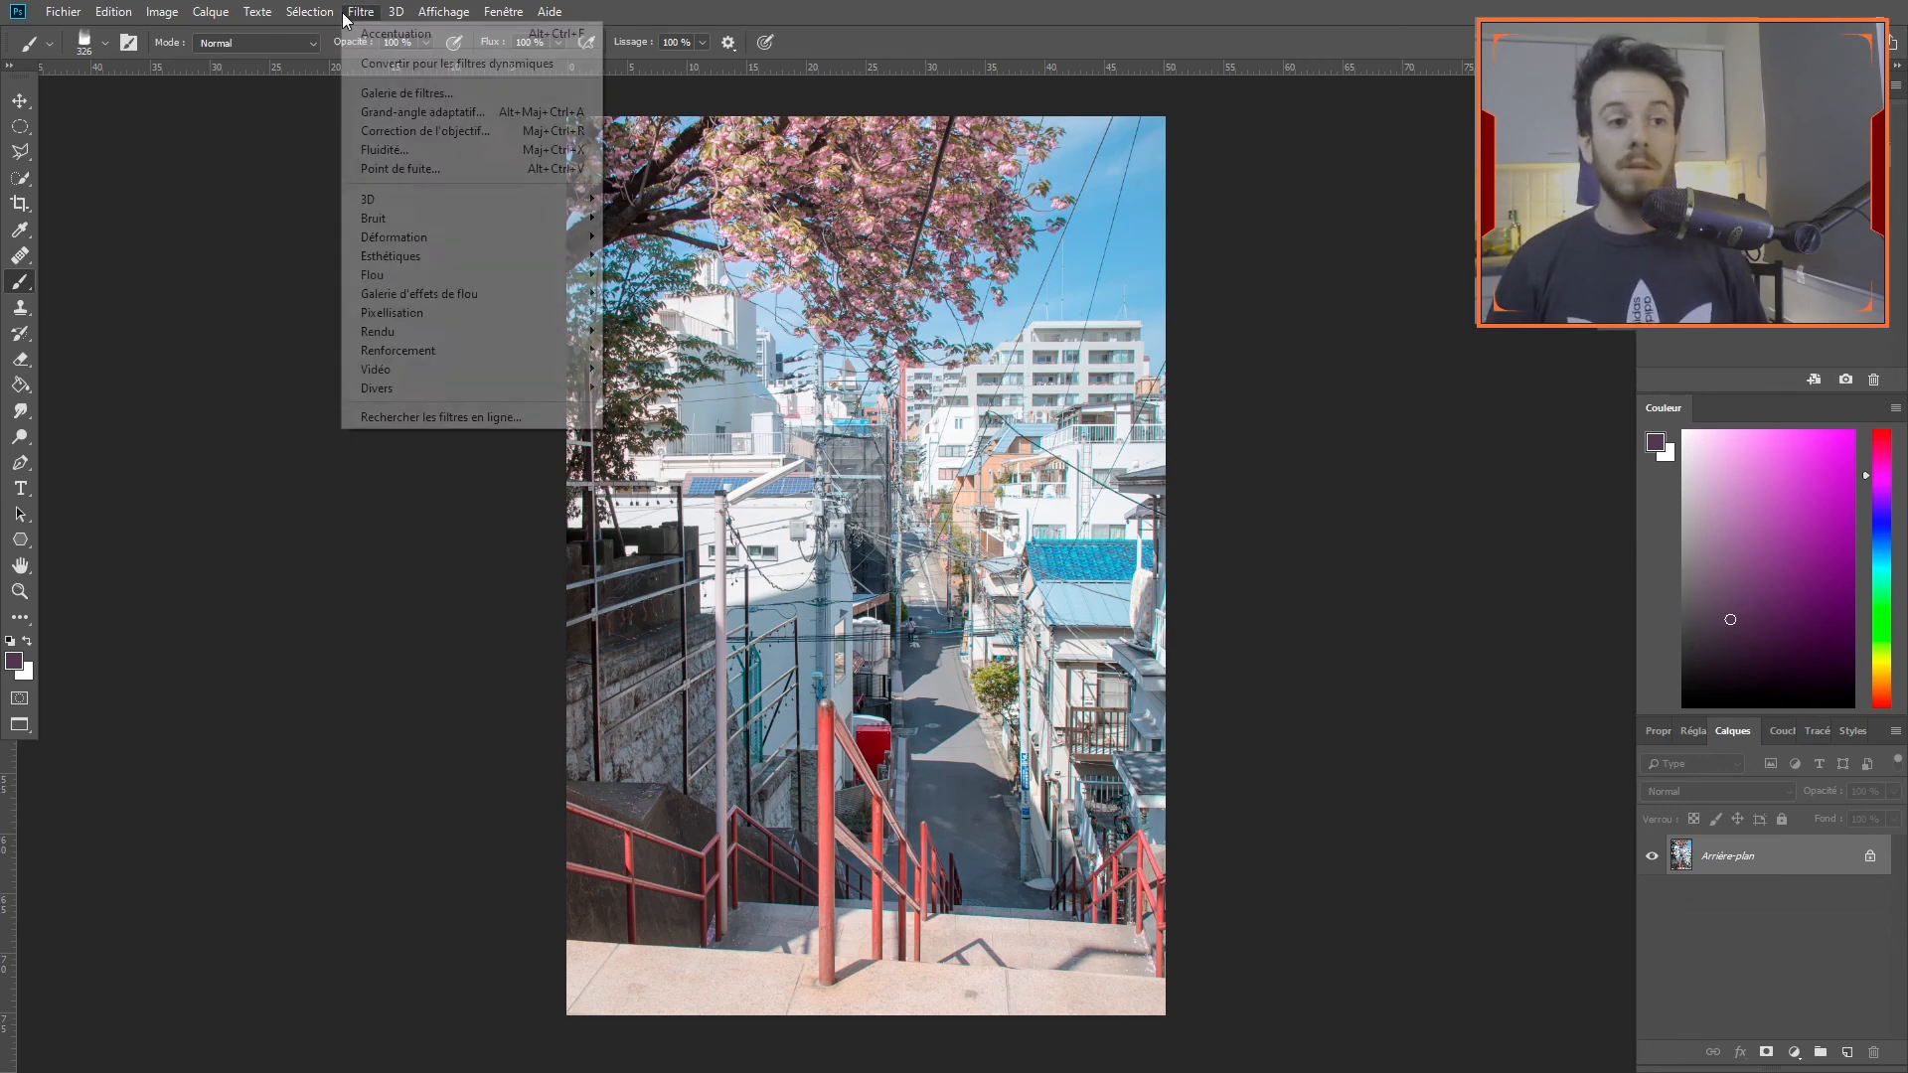
mouse_move(432, 335)
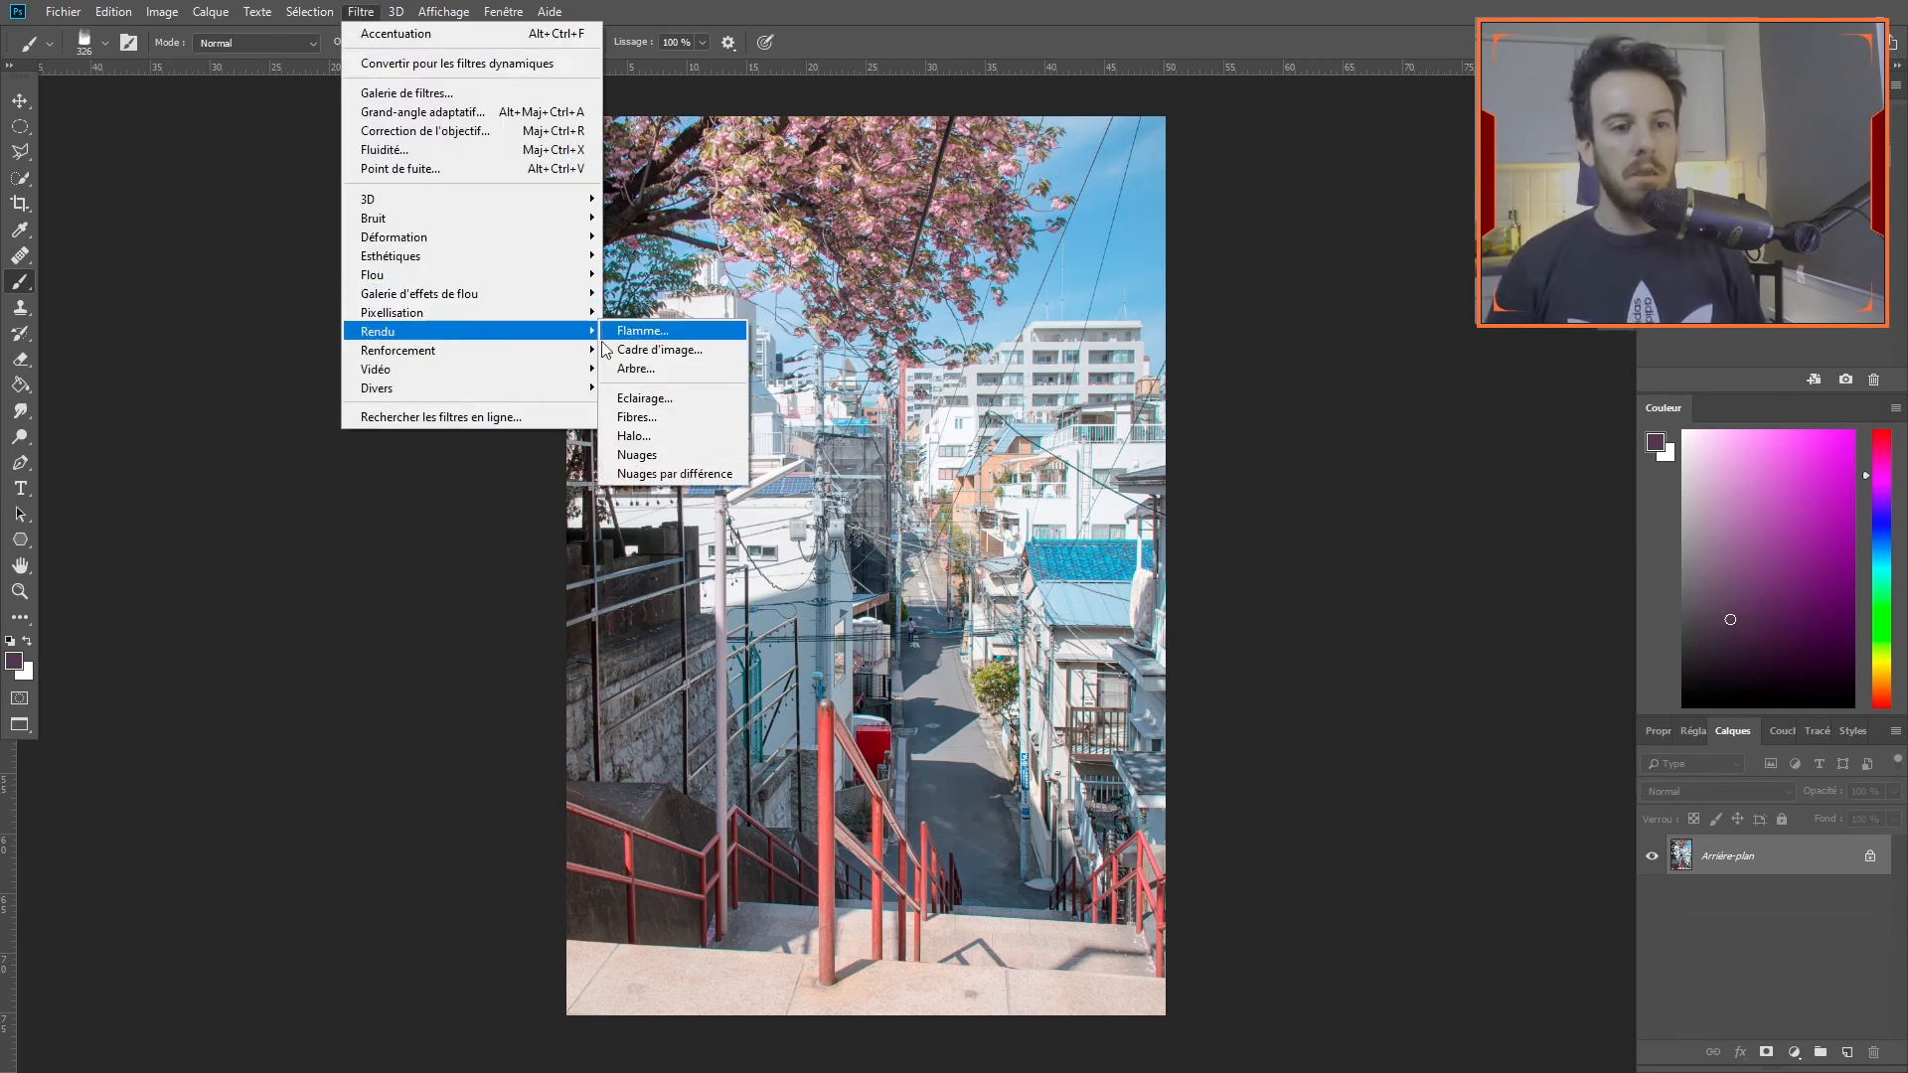
mouse_move(513, 358)
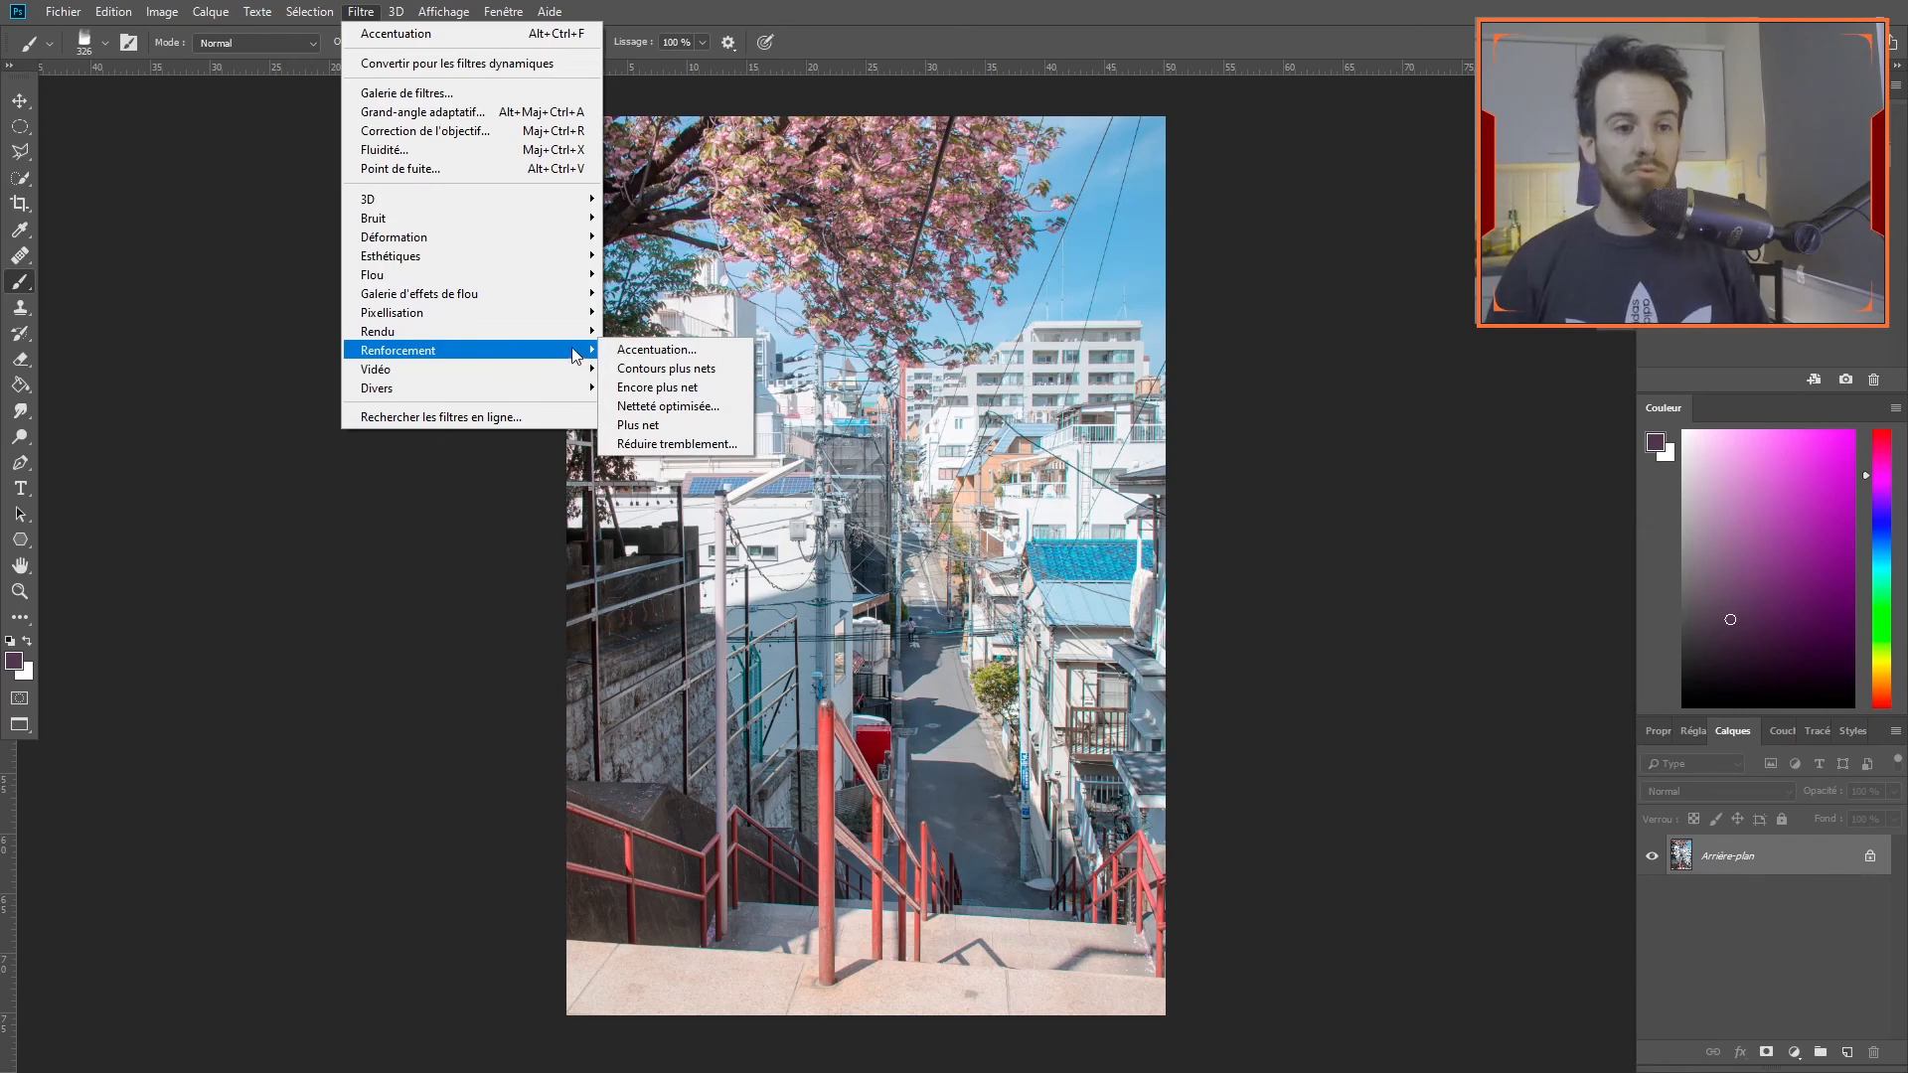
click(656, 350)
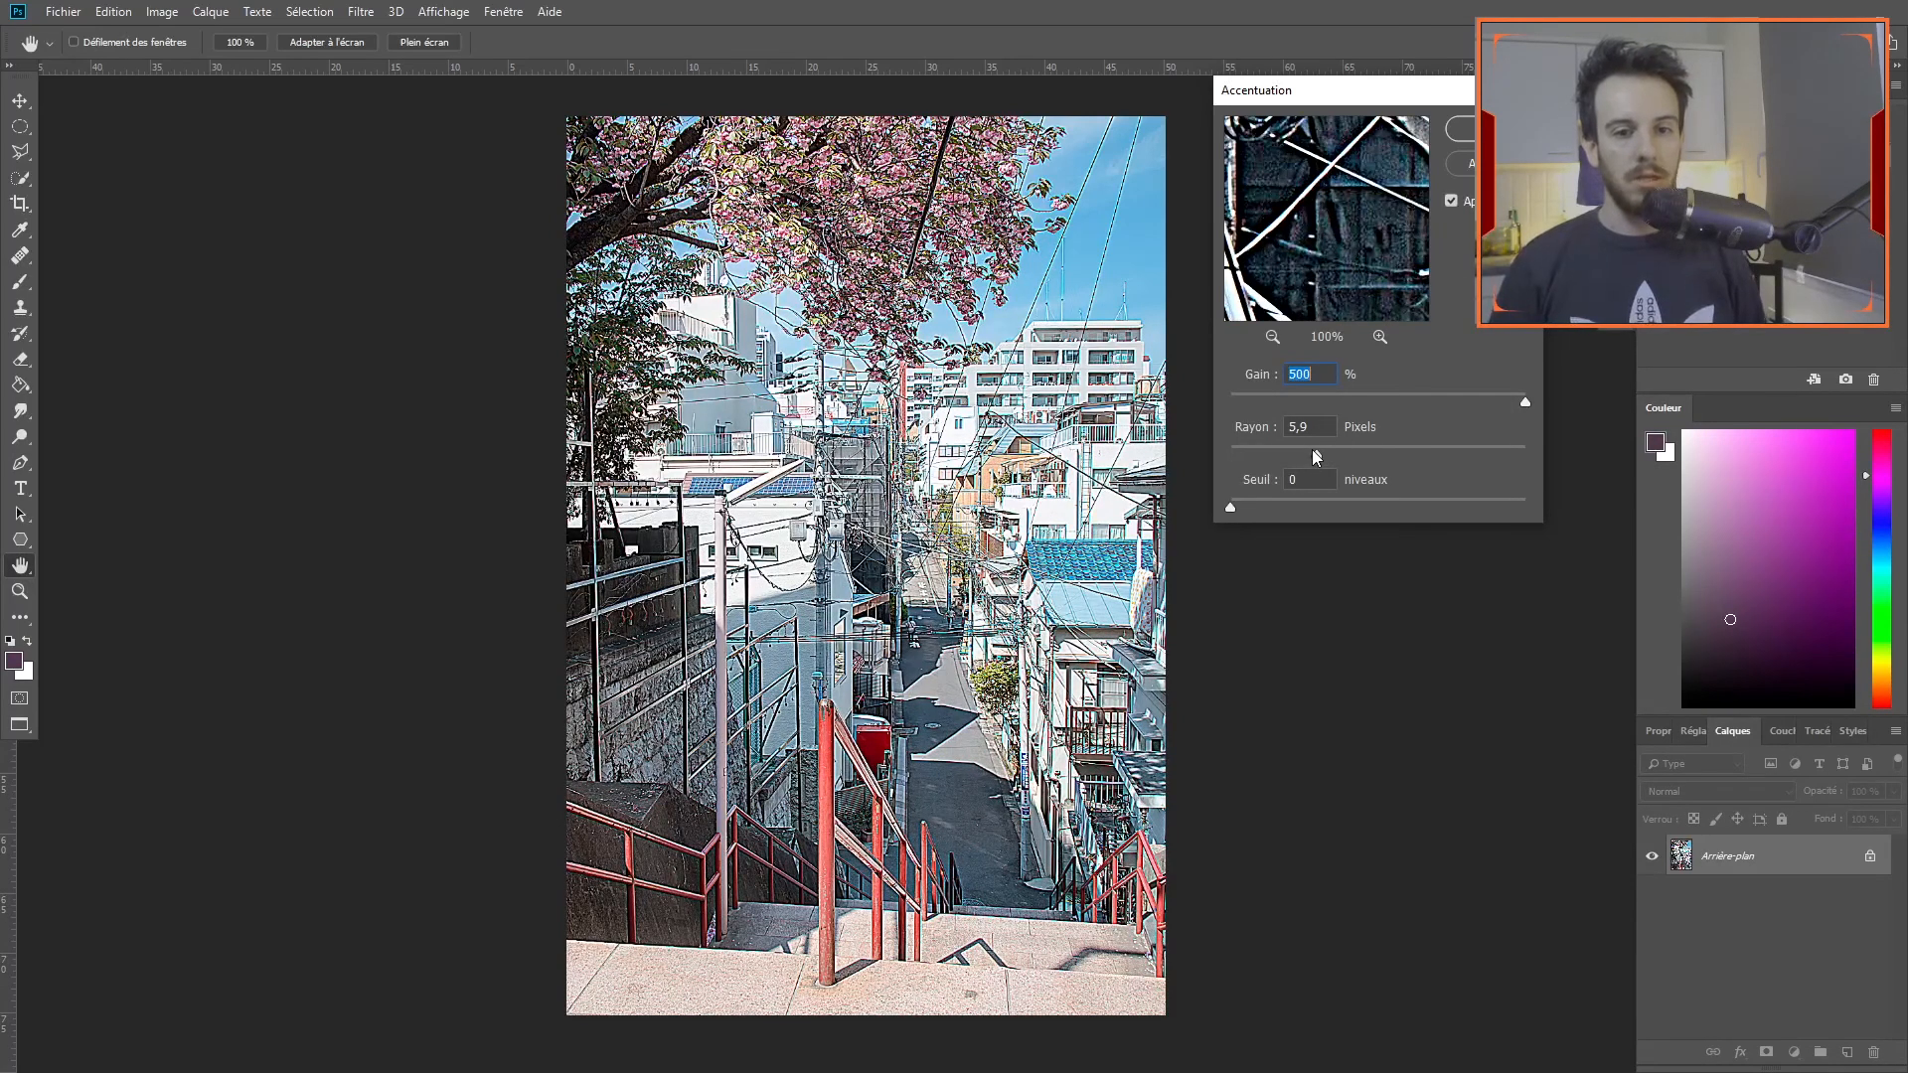
mouse_move(1321, 450)
mouse_down()
mouse_move(1437, 443)
mouse_move(1309, 457)
mouse_up()
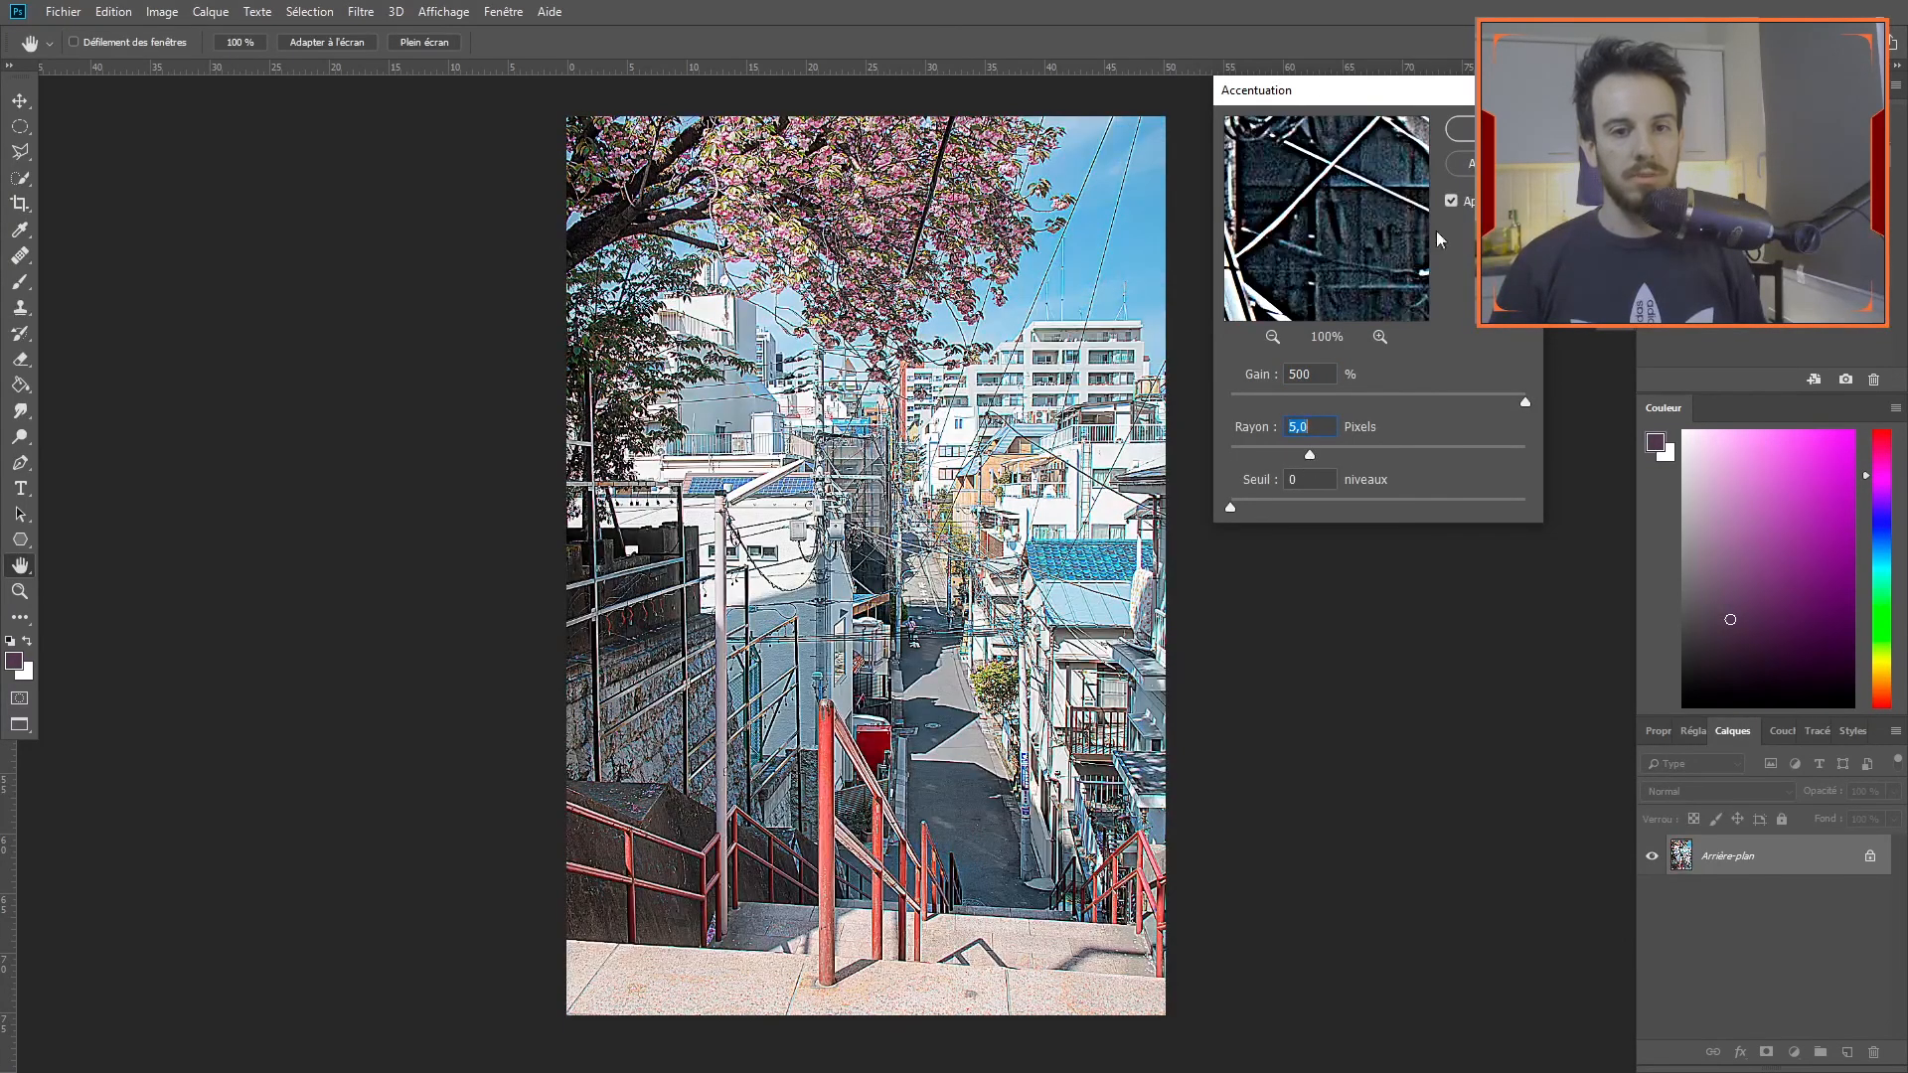
click(1464, 144)
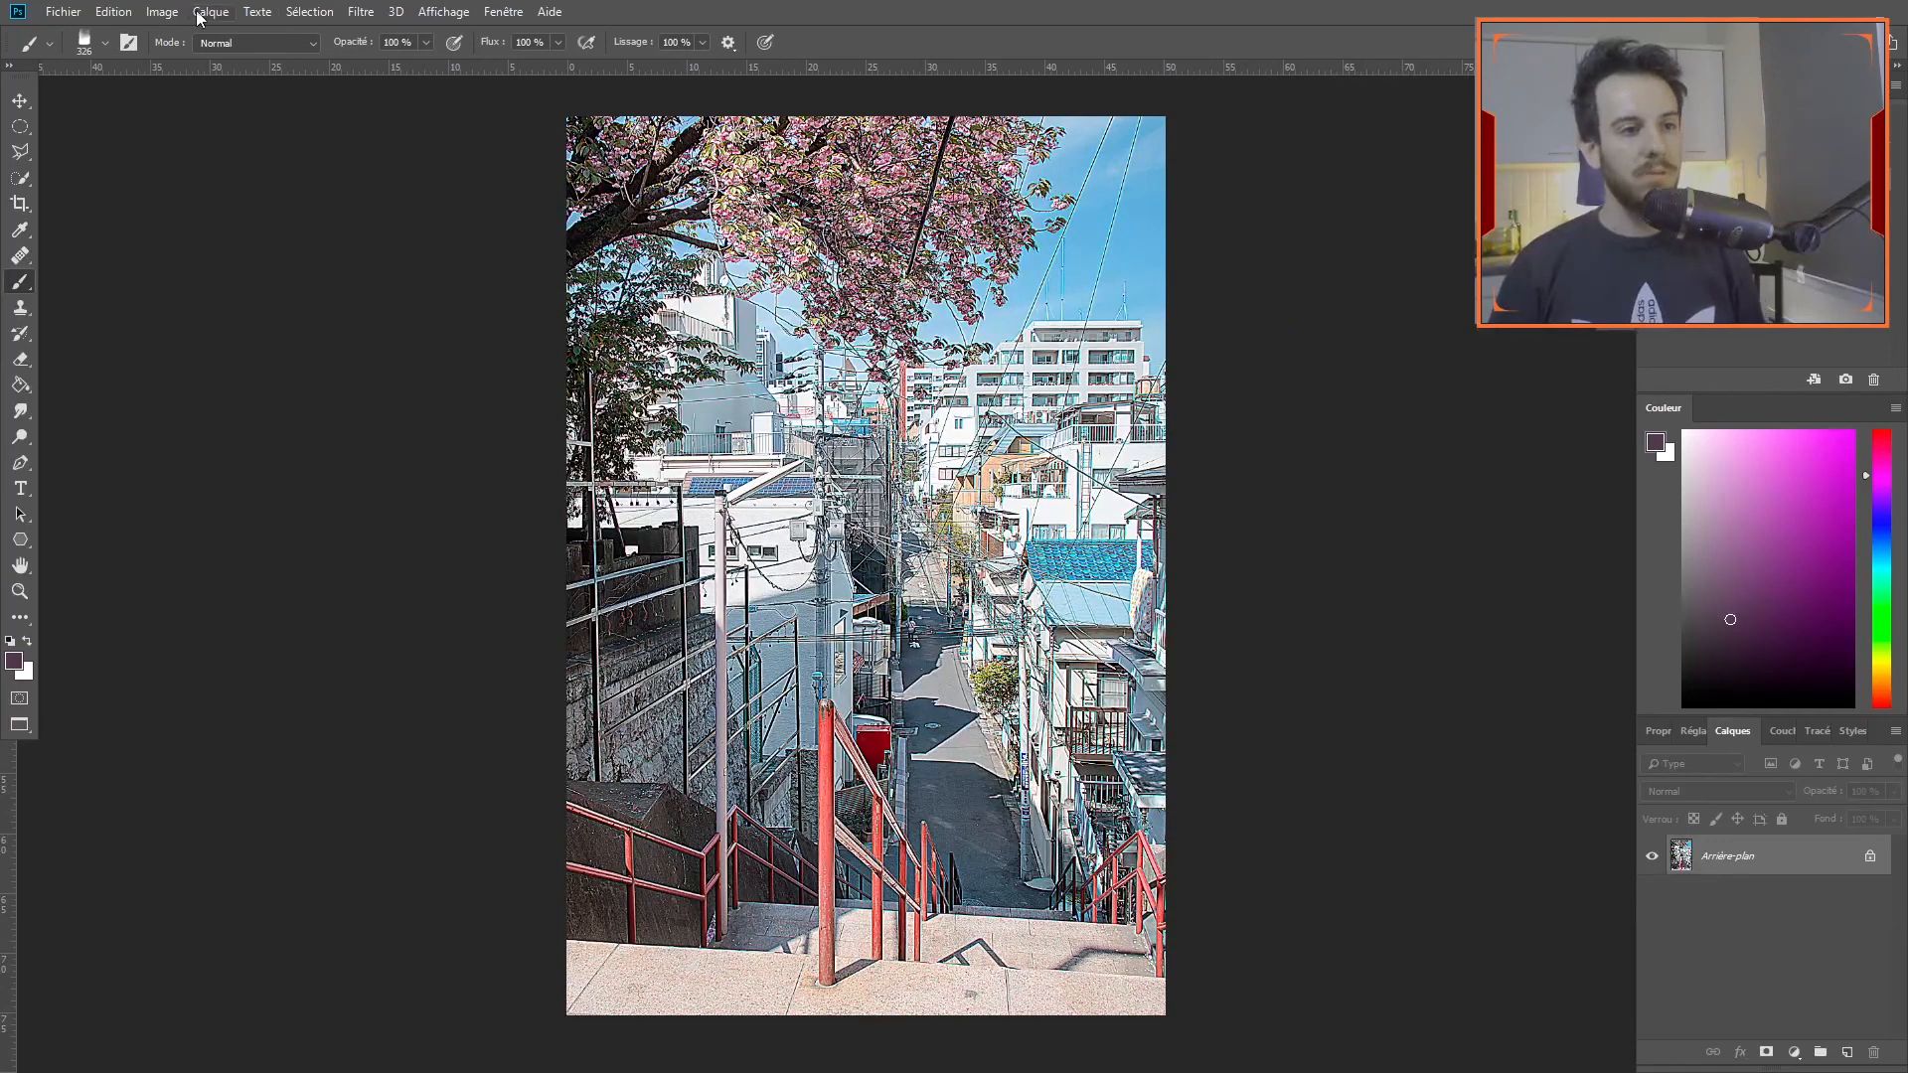
Convert the sharpened stairway photo to a black-and-white drawing with a Seuil adjustment below the default 128.
click(162, 12)
mouse_move(227, 68)
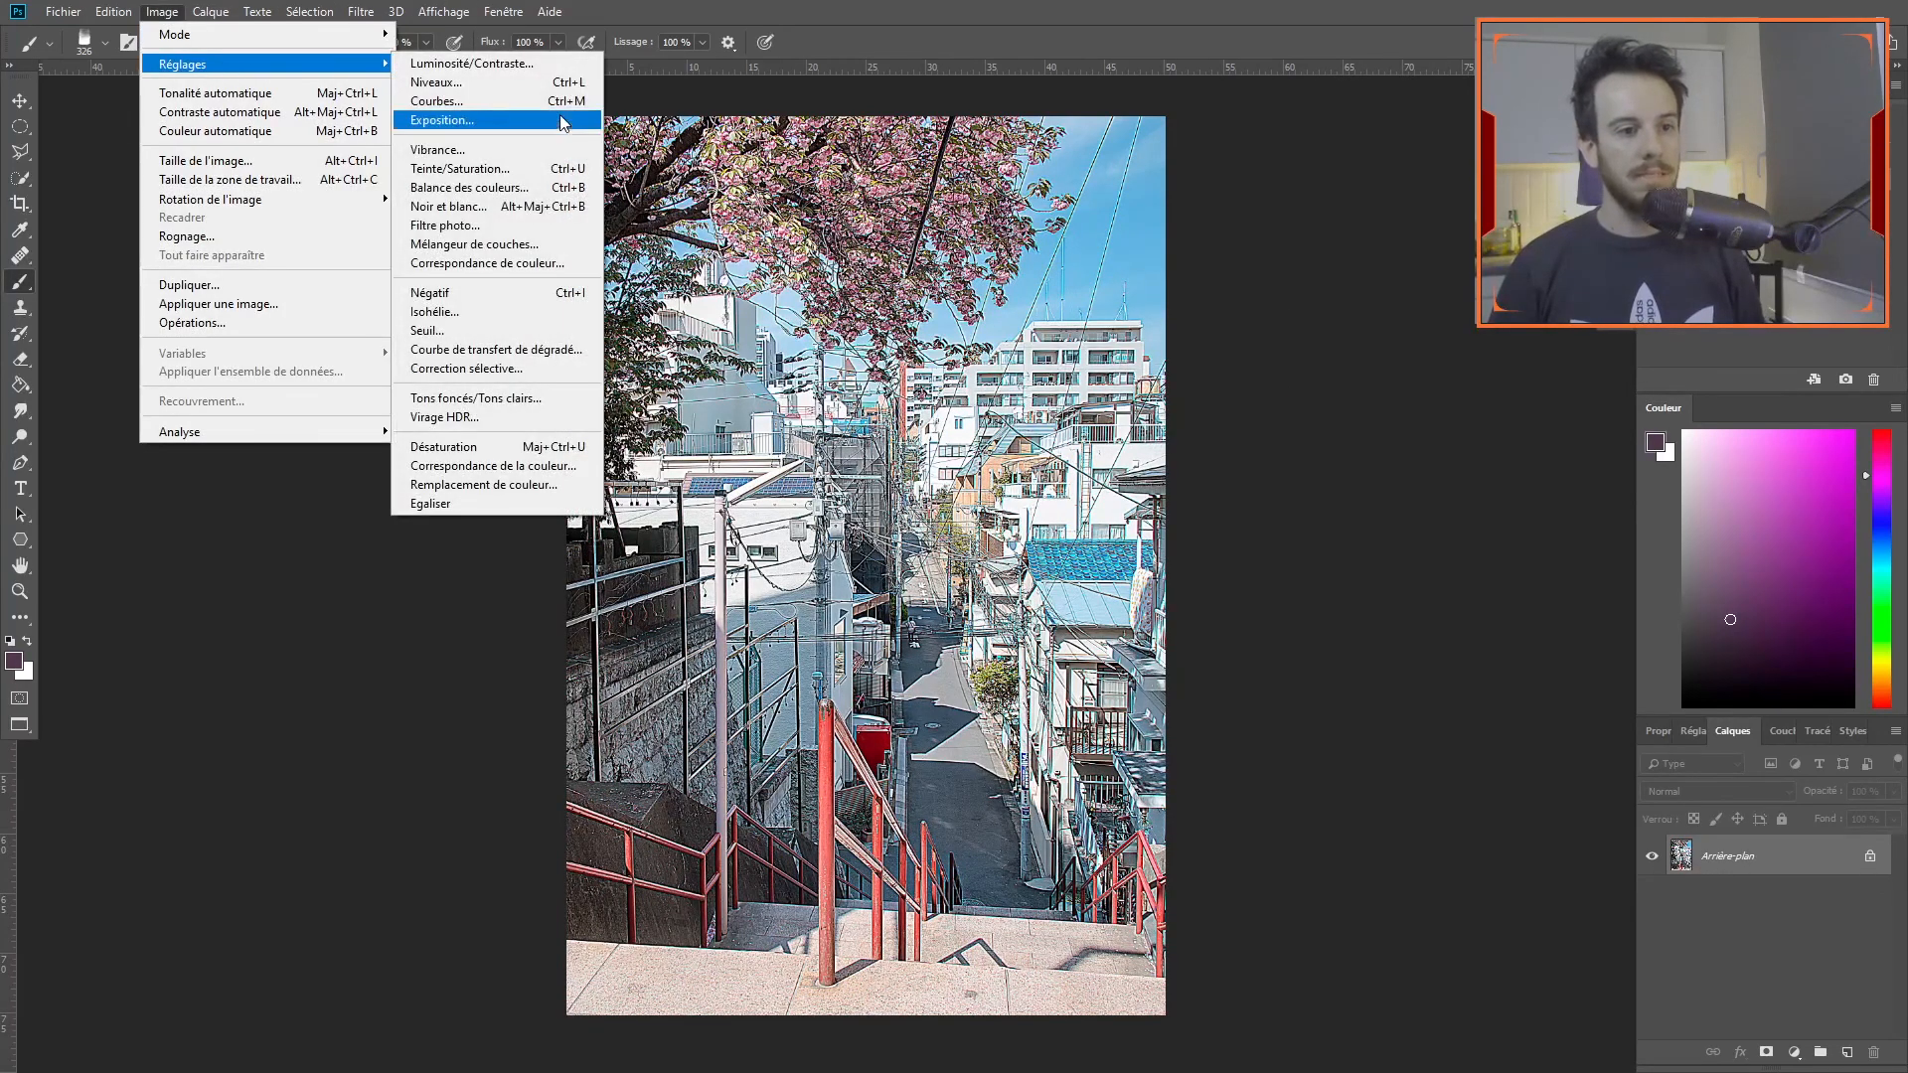
click(428, 329)
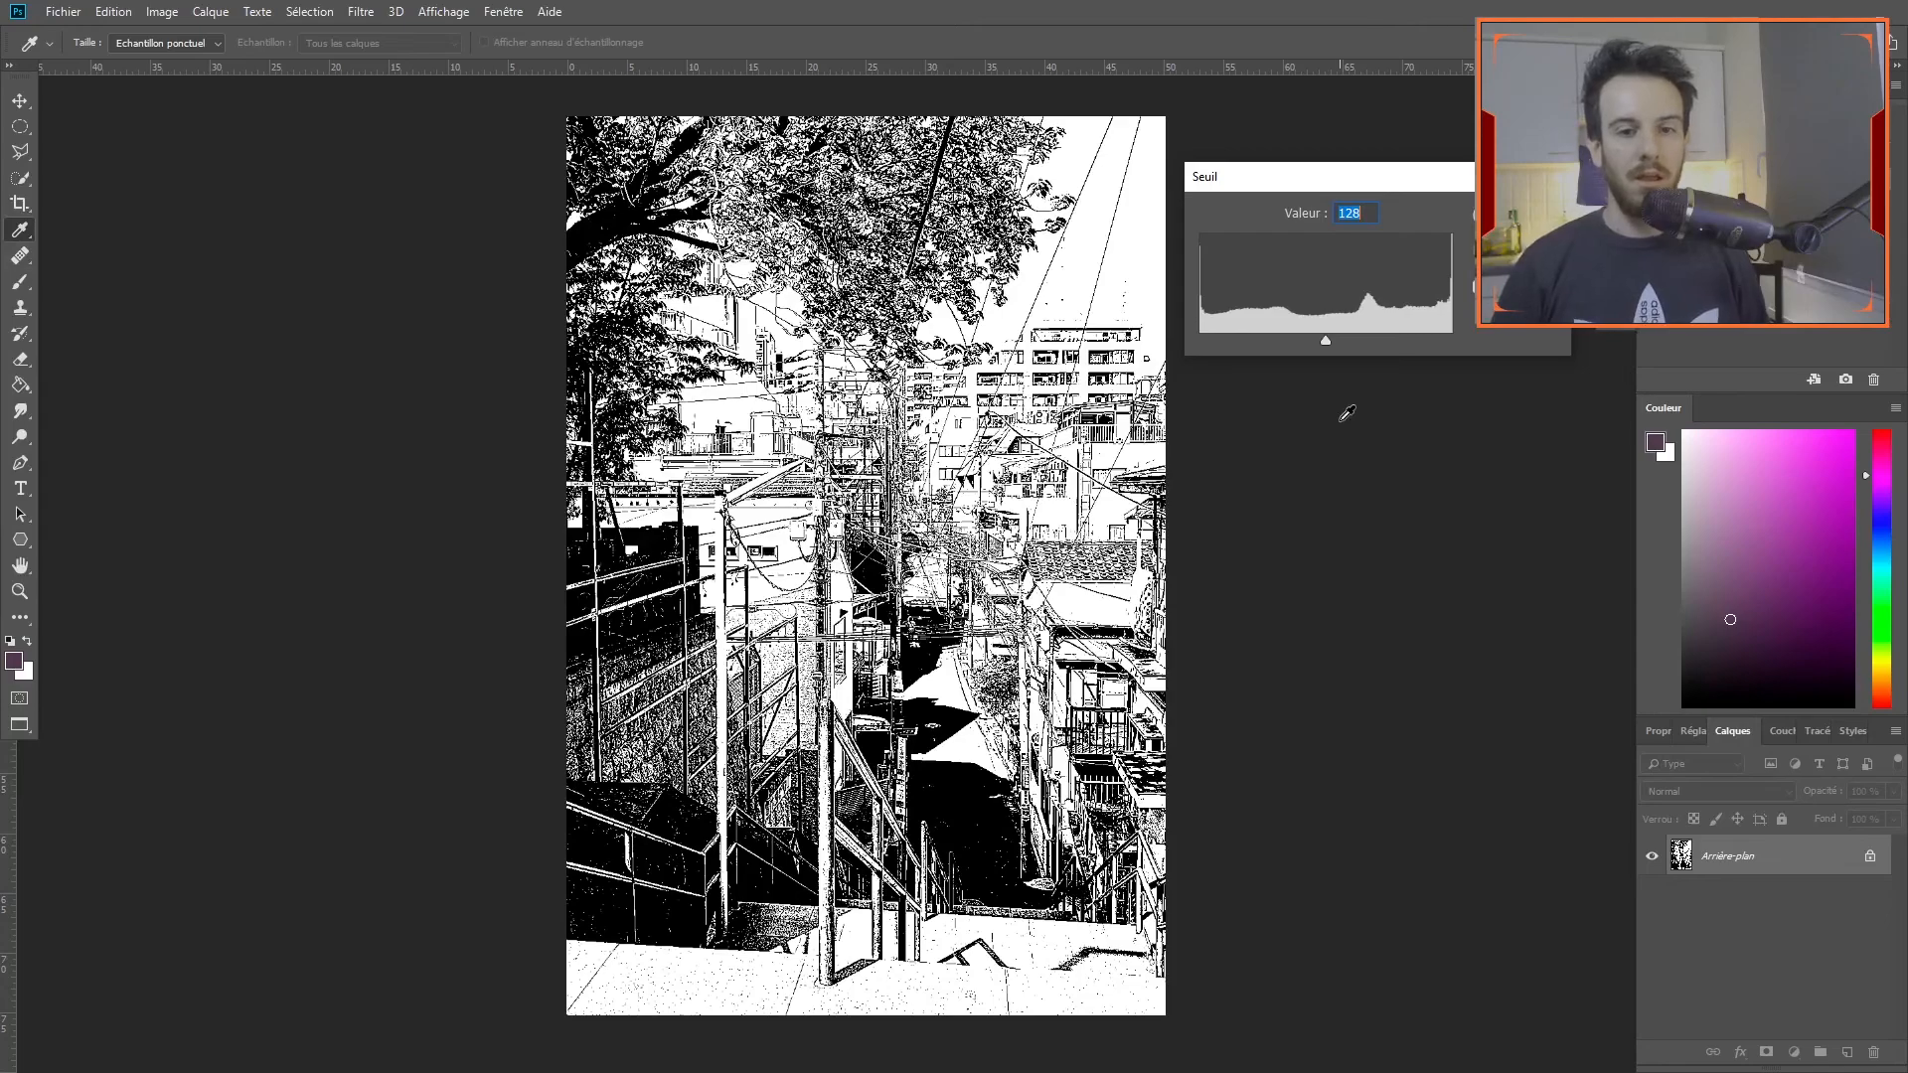
drag(1327, 342, 1304, 307)
key(Escape)
key(b)
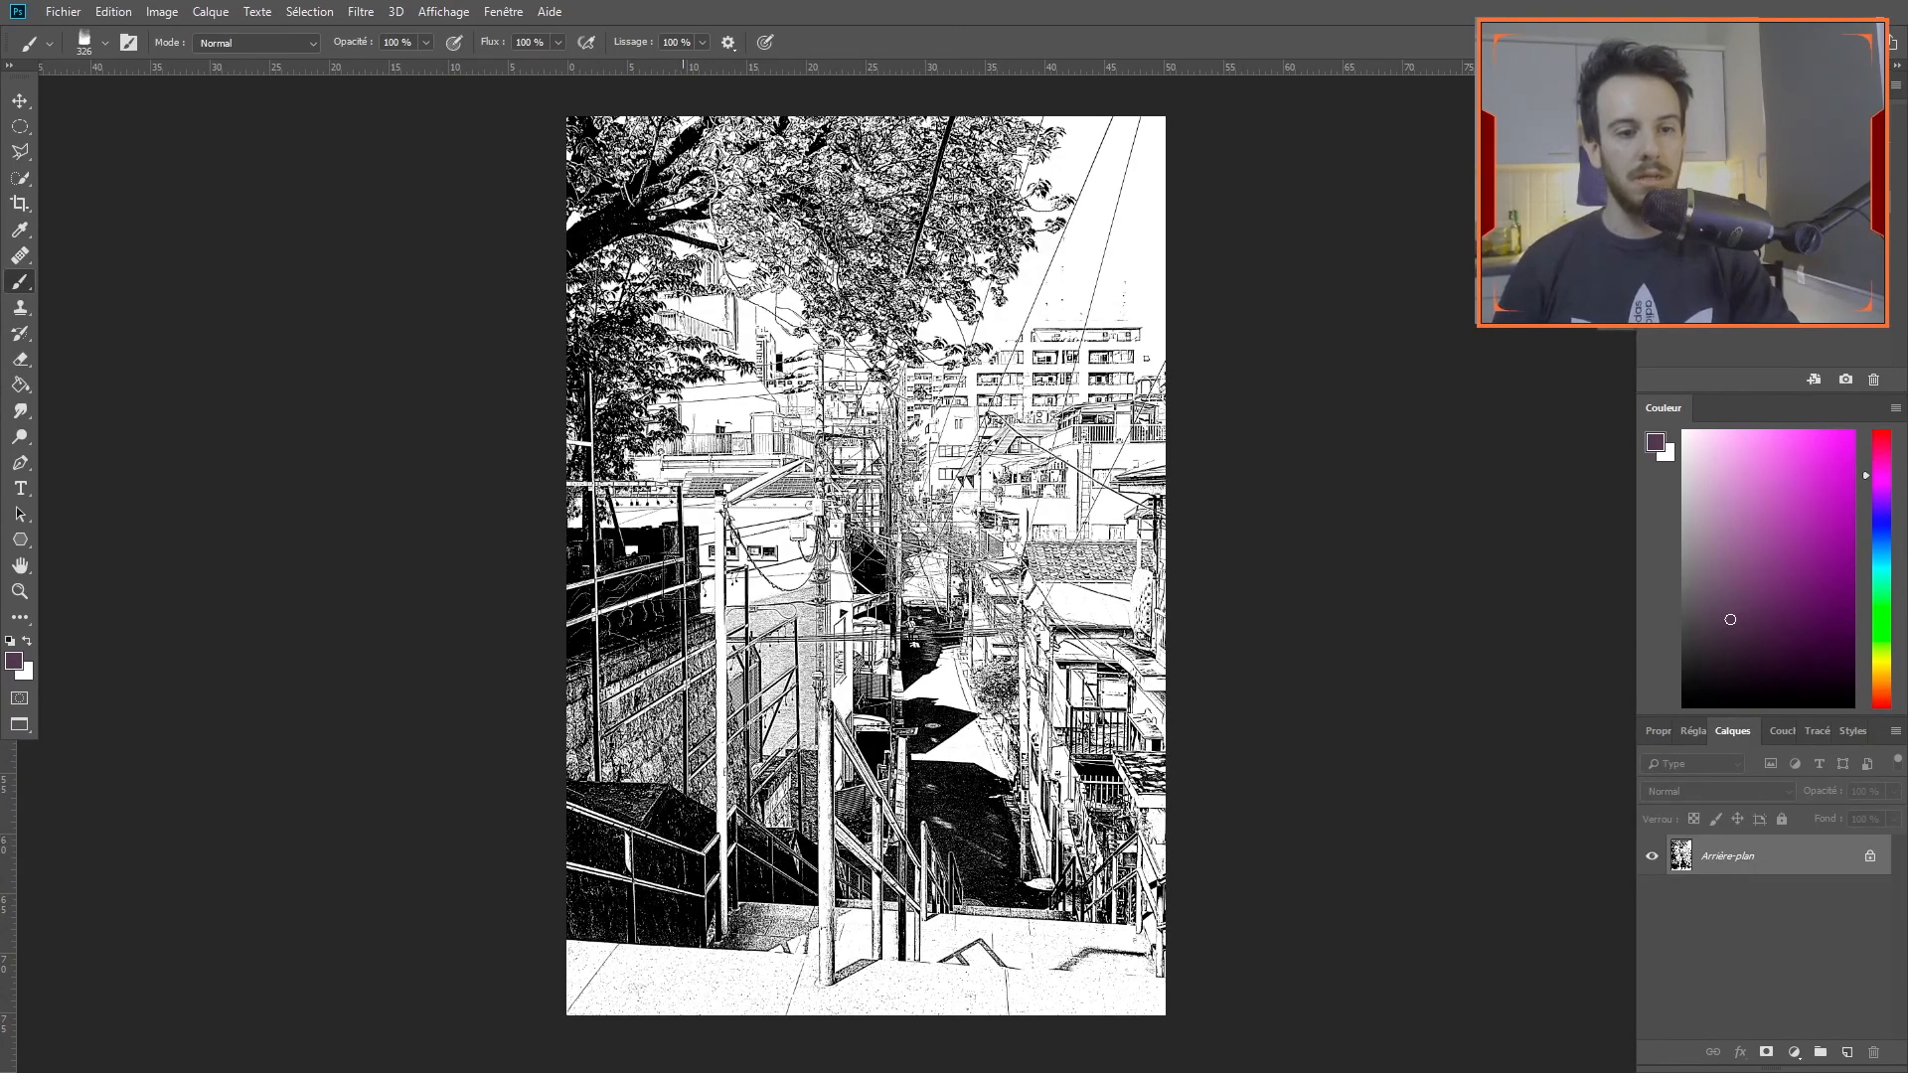
Paint purple test brush strokes over the railings, street, wall and tree of the stairway drawing and undo them.
mouse_move(783, 644)
mouse_down()
mouse_move(745, 601)
mouse_move(666, 671)
mouse_move(810, 681)
mouse_move(825, 587)
mouse_move(864, 984)
mouse_up()
mouse_move(829, 1061)
mouse_down()
mouse_move(656, 1003)
mouse_move(636, 755)
mouse_move(690, 557)
mouse_move(750, 606)
mouse_up()
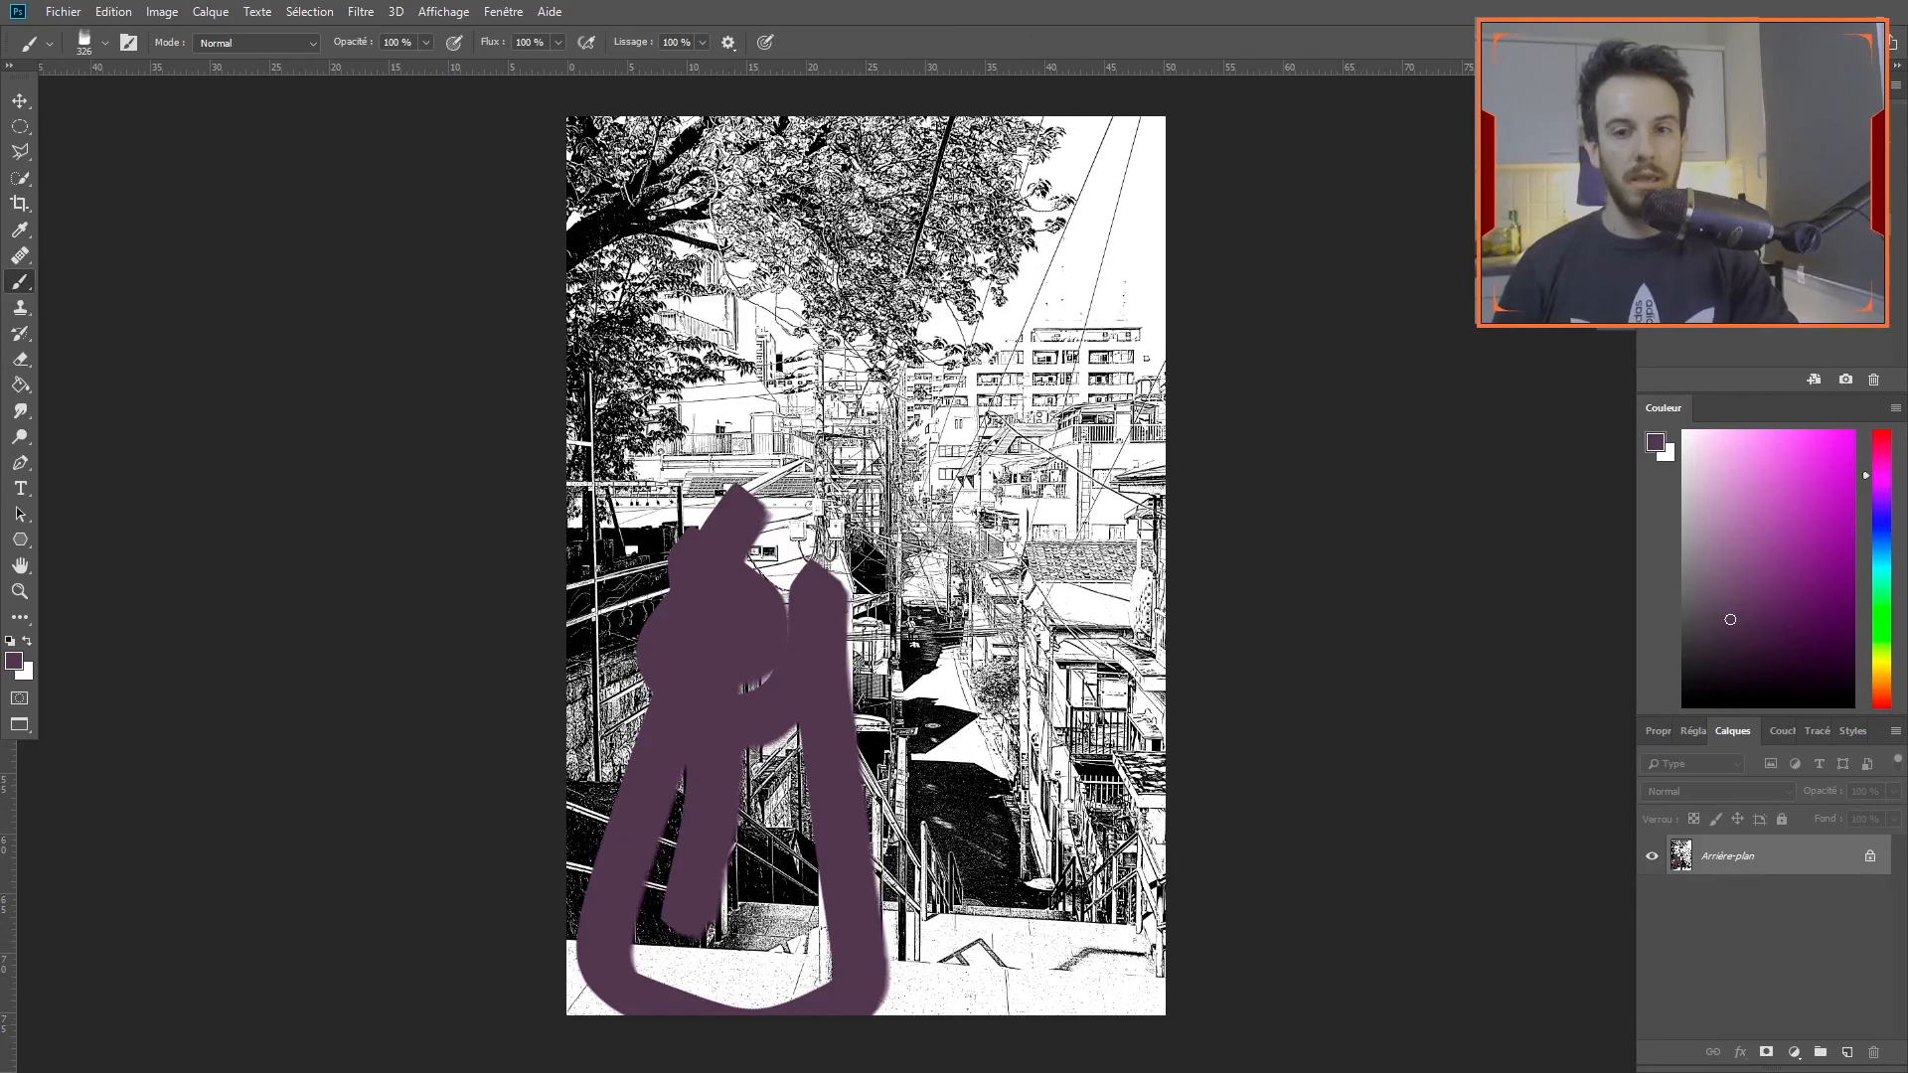
key(ctrl+z)
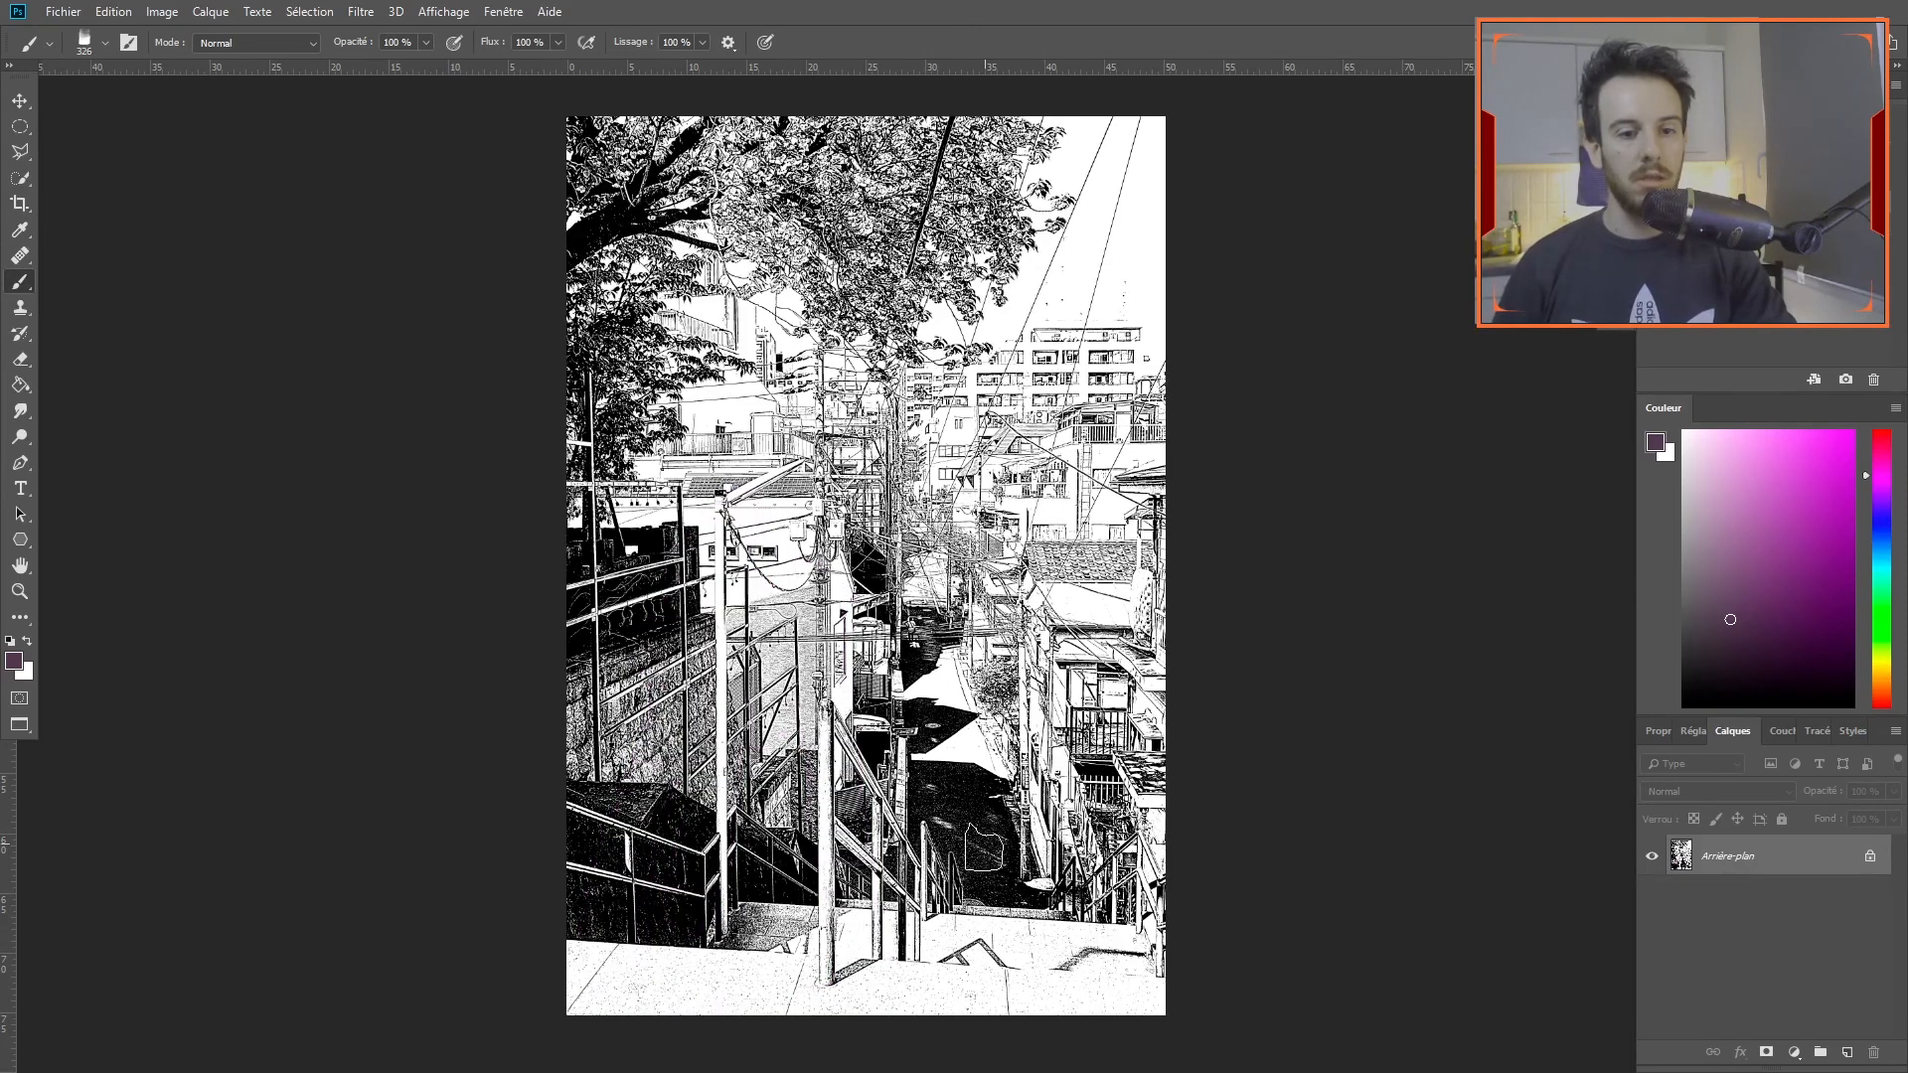
mouse_move(997, 818)
mouse_down()
mouse_move(959, 760)
mouse_move(969, 775)
mouse_up()
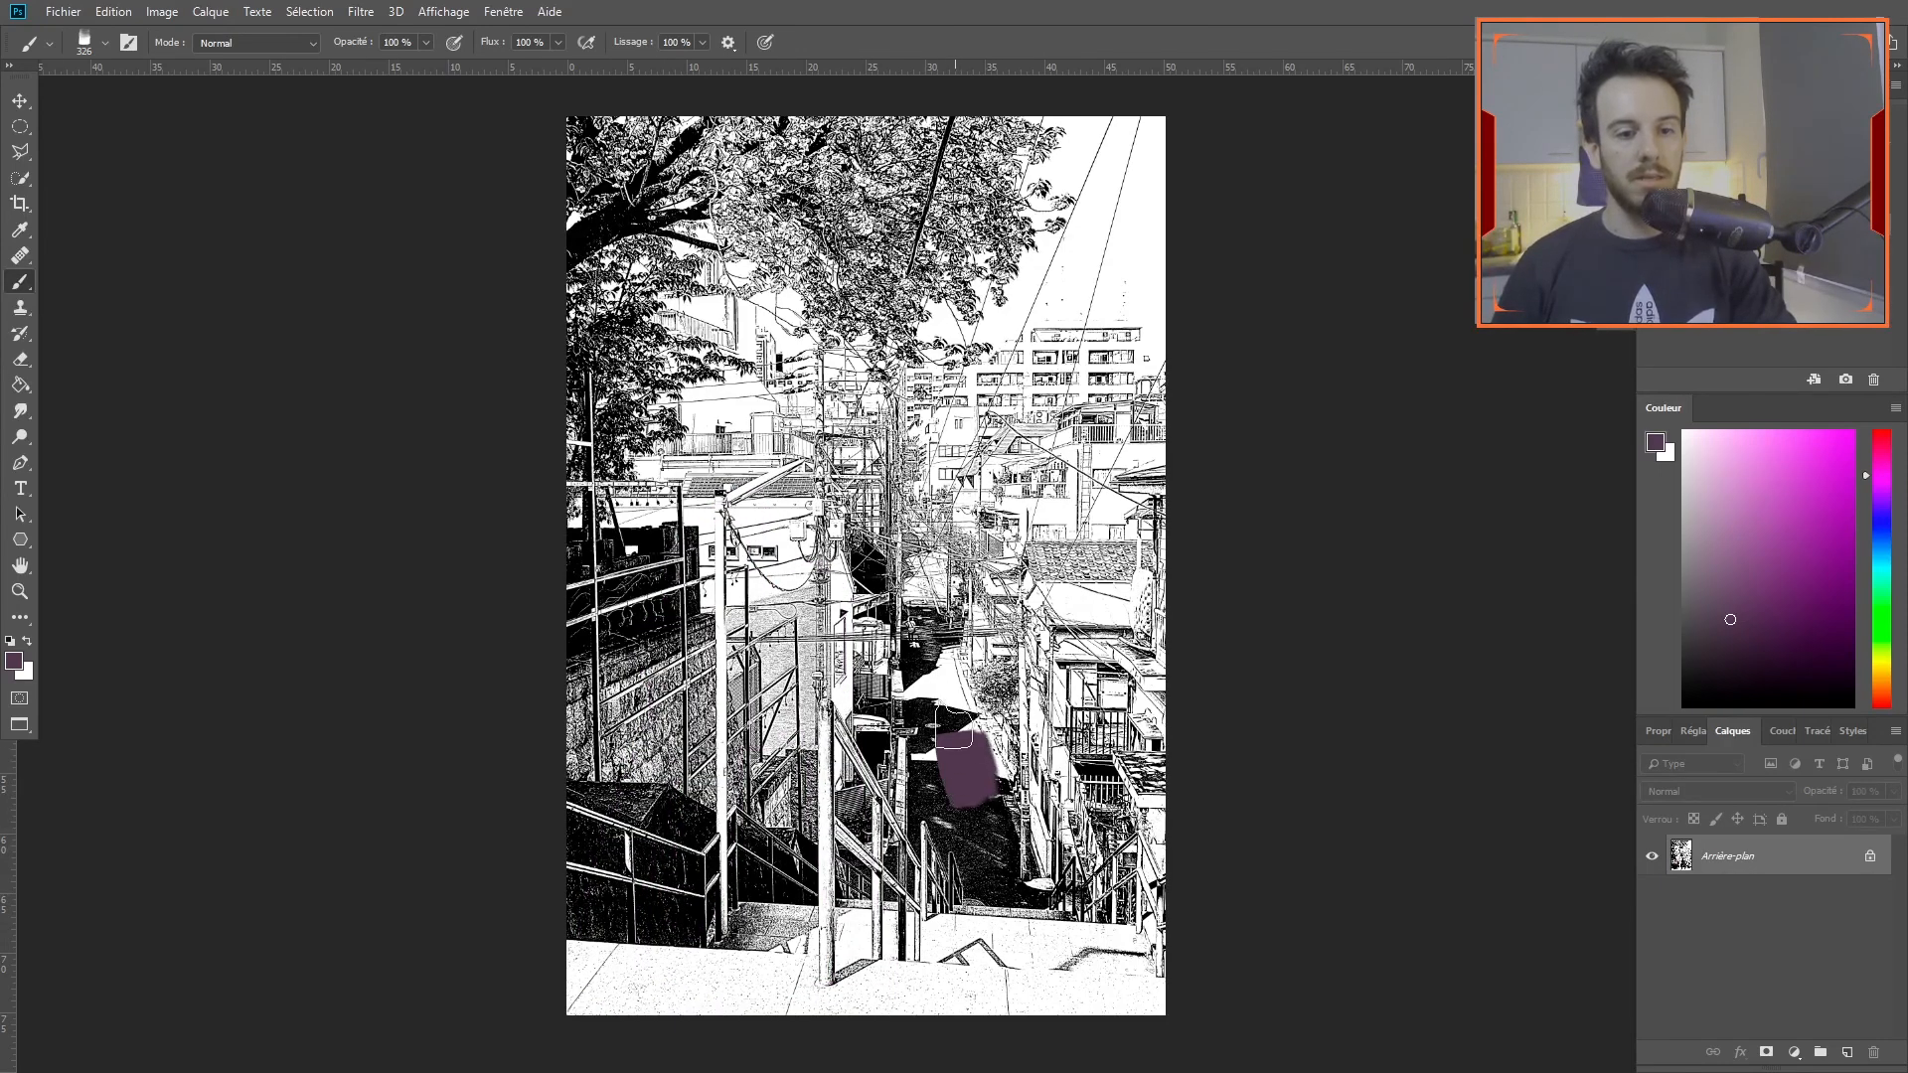
drag(638, 395, 680, 839)
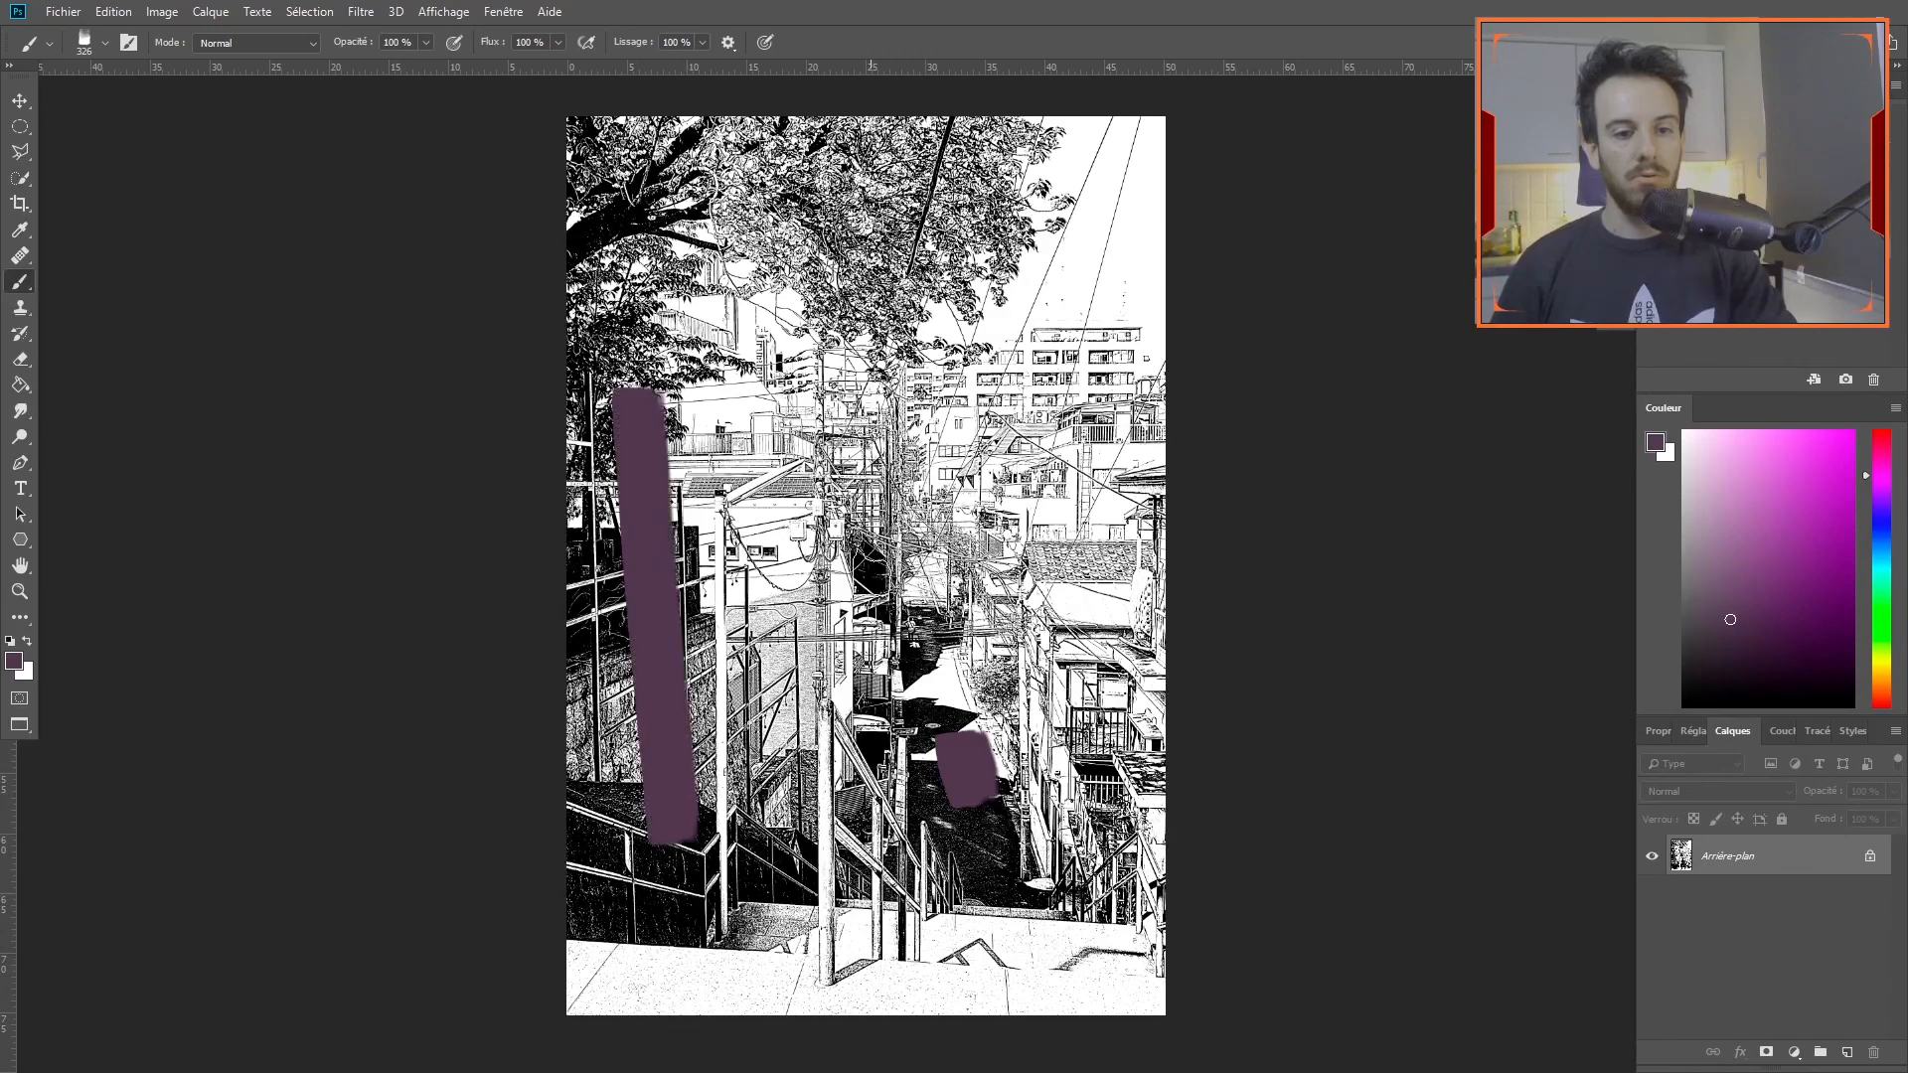
mouse_move(944, 261)
mouse_down()
mouse_move(952, 343)
mouse_move(879, 338)
mouse_up()
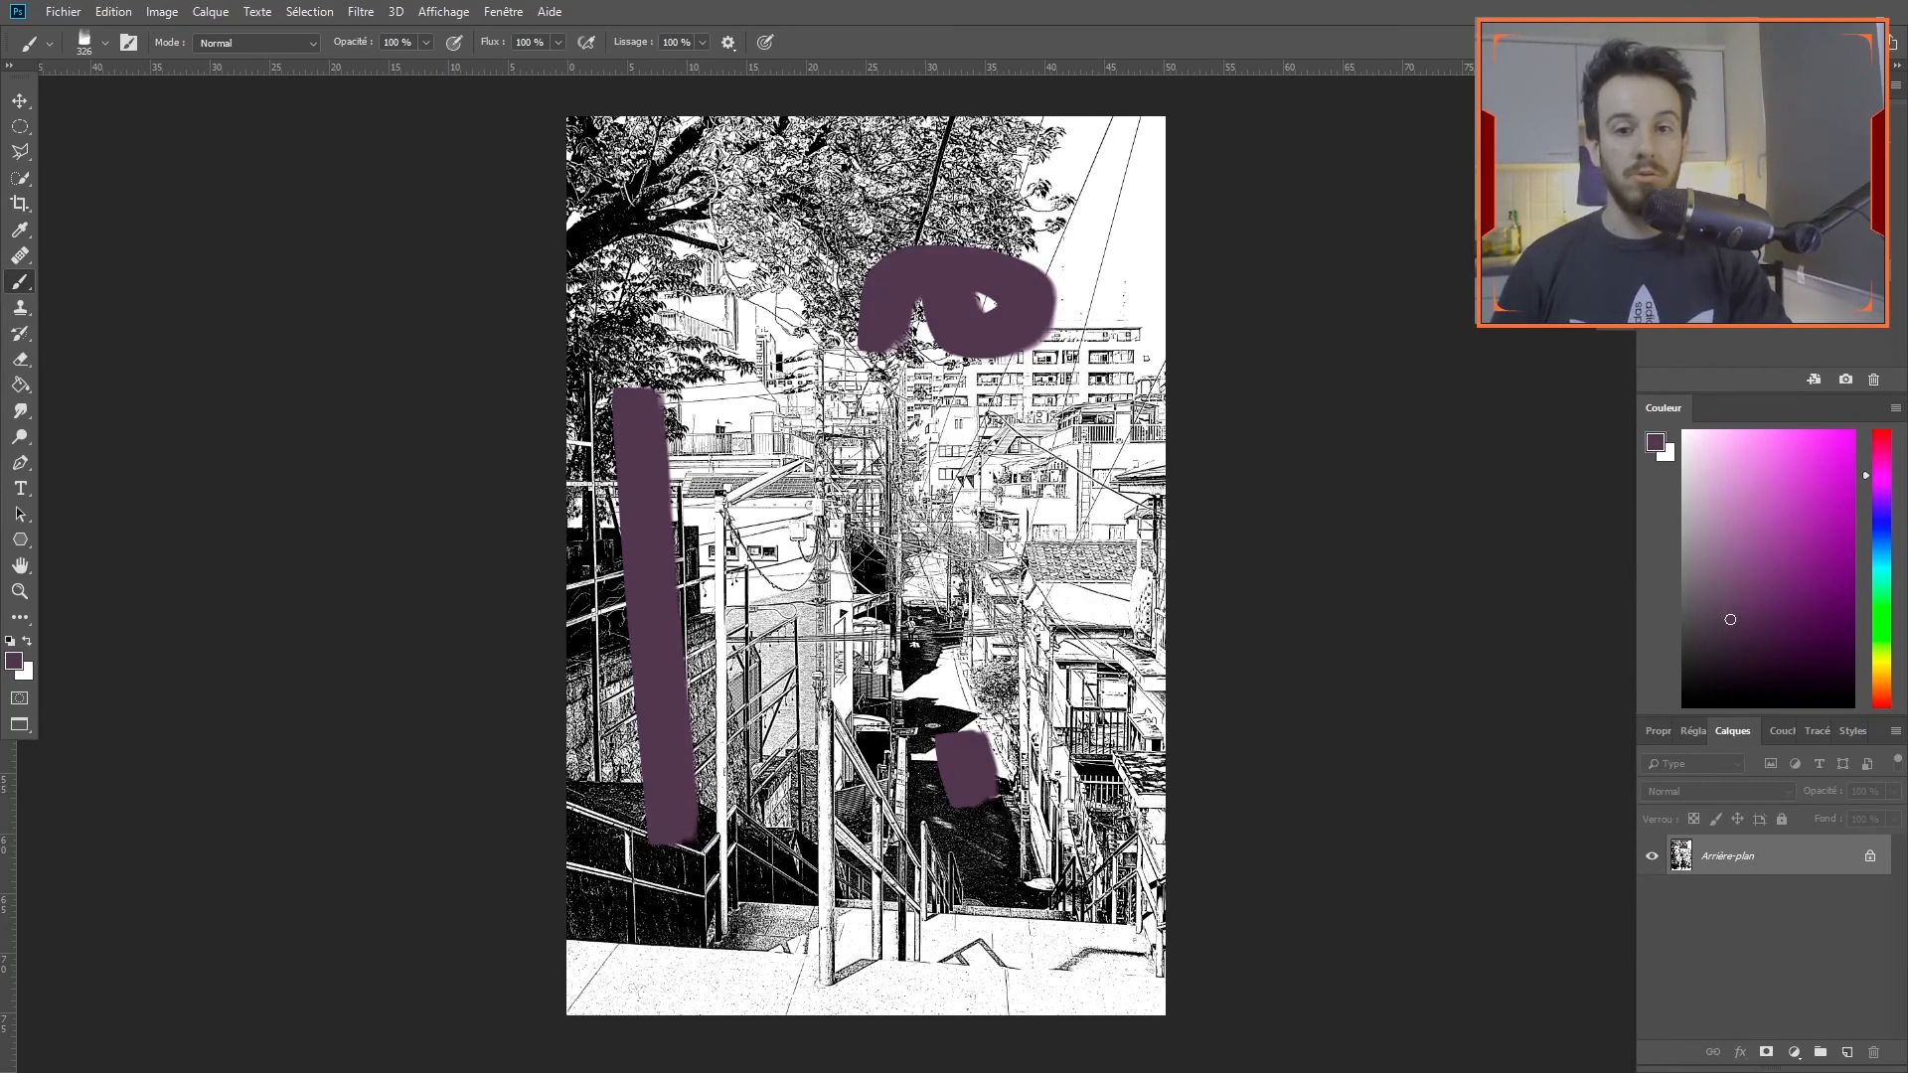
key(ctrl+alt+z)
key(ctrl+alt+z)
key(ctrl+alt+z)
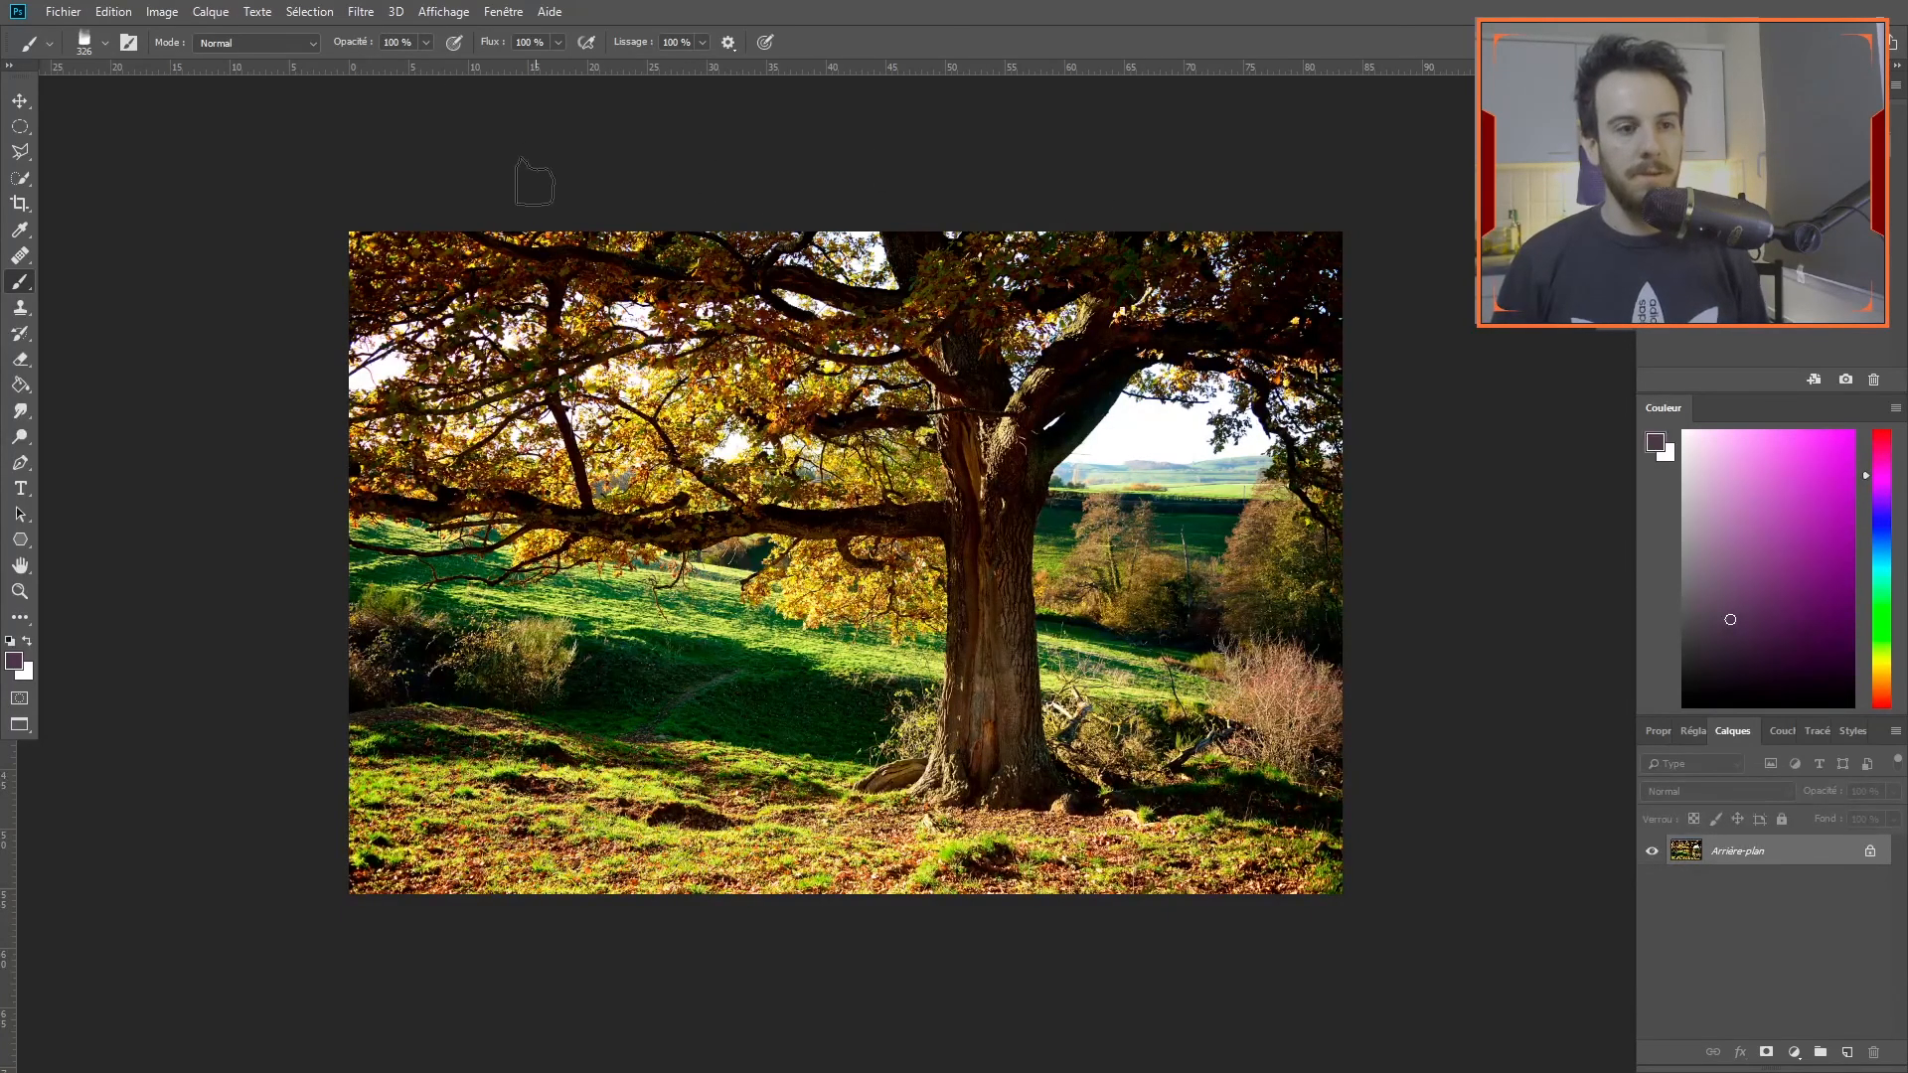
Sharpen the oak tree photo with the Accentuation filter at Gain 500 % and Rayon 5,0 pixels.
click(360, 12)
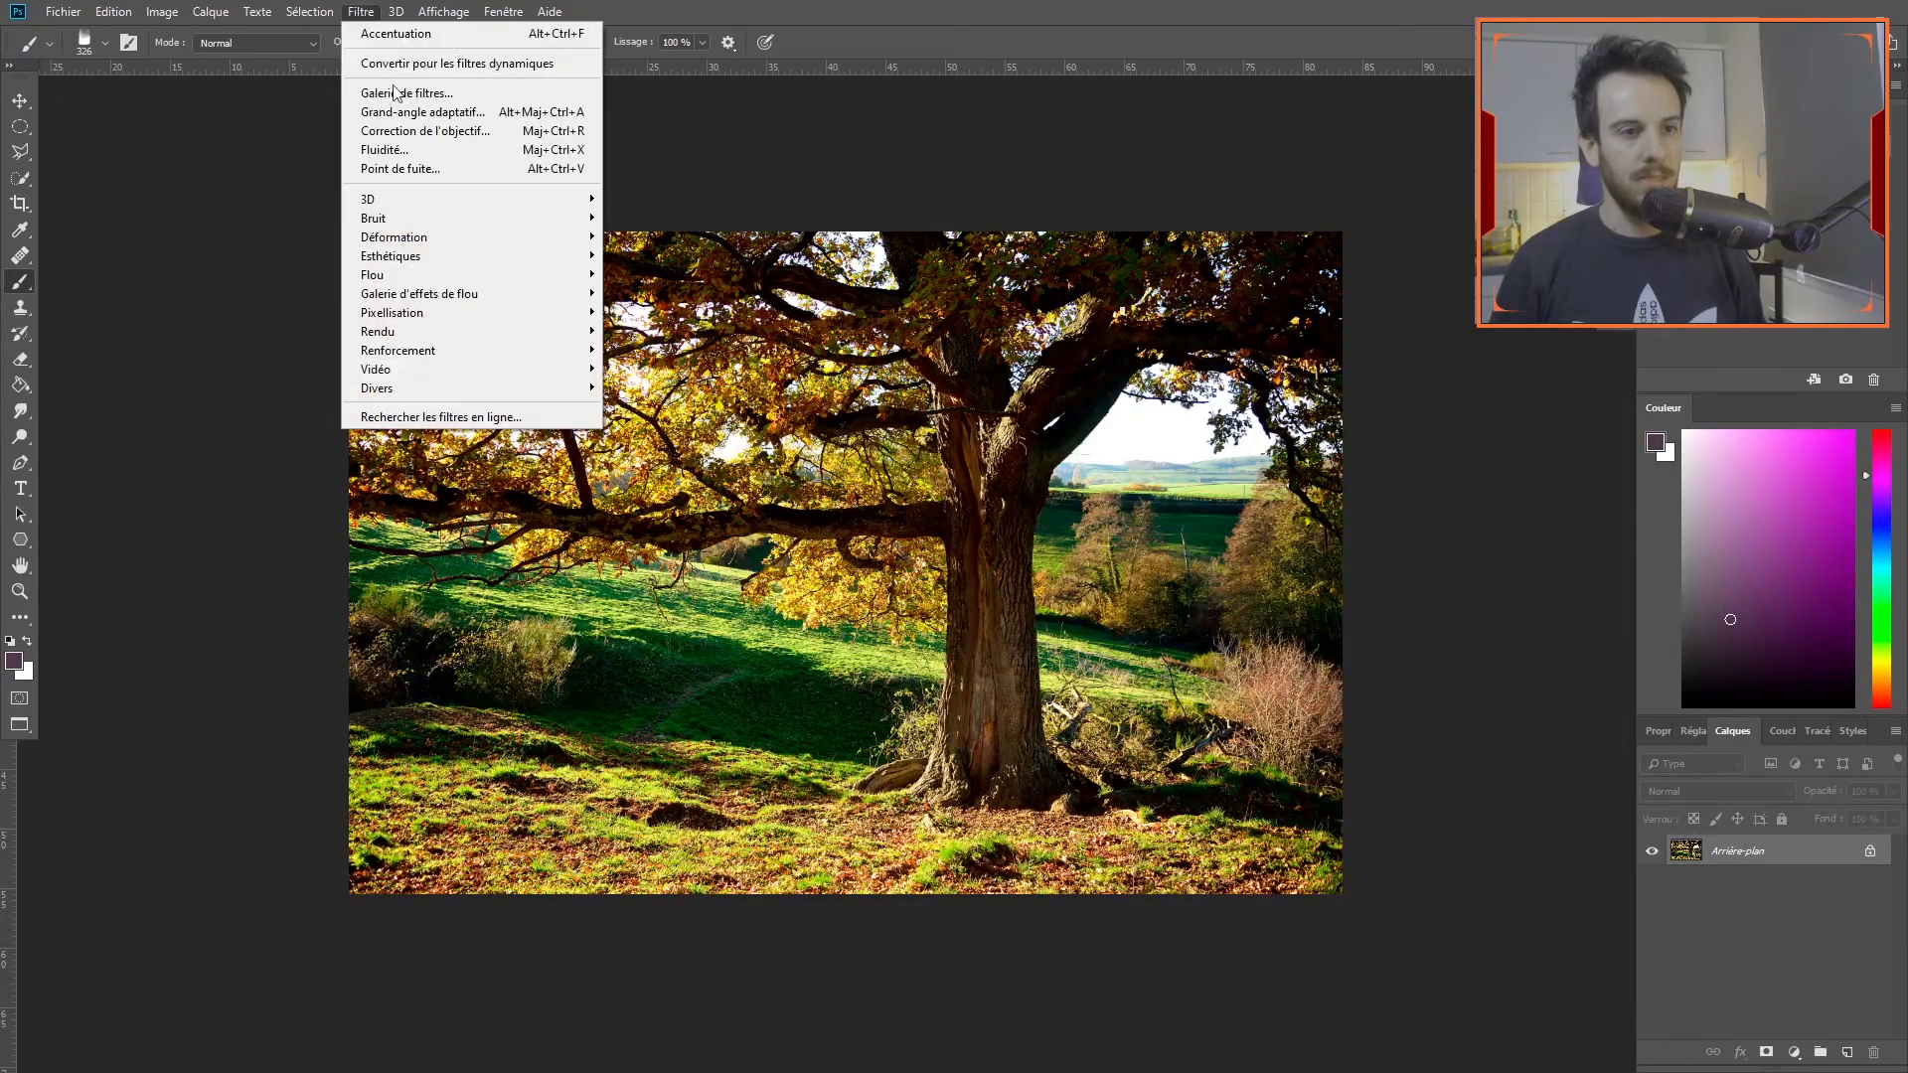
mouse_move(425, 334)
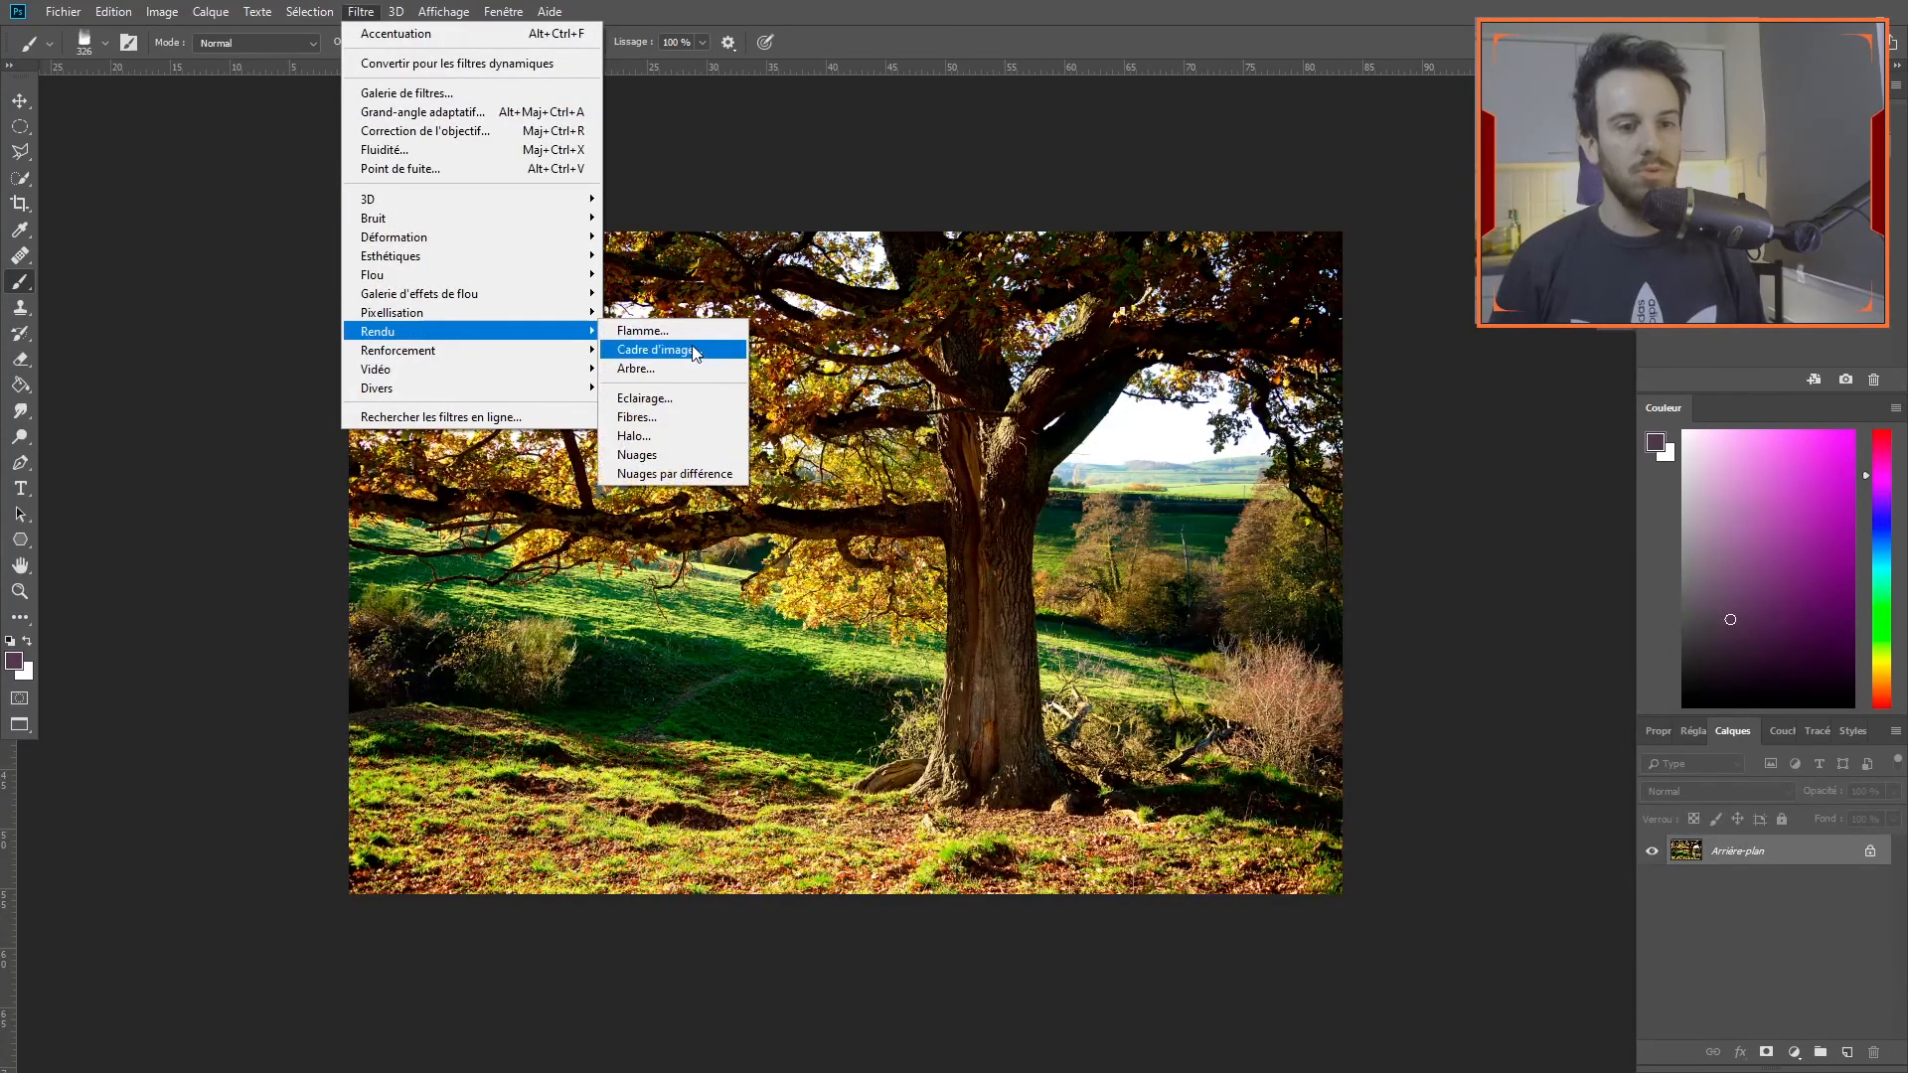
mouse_move(513, 363)
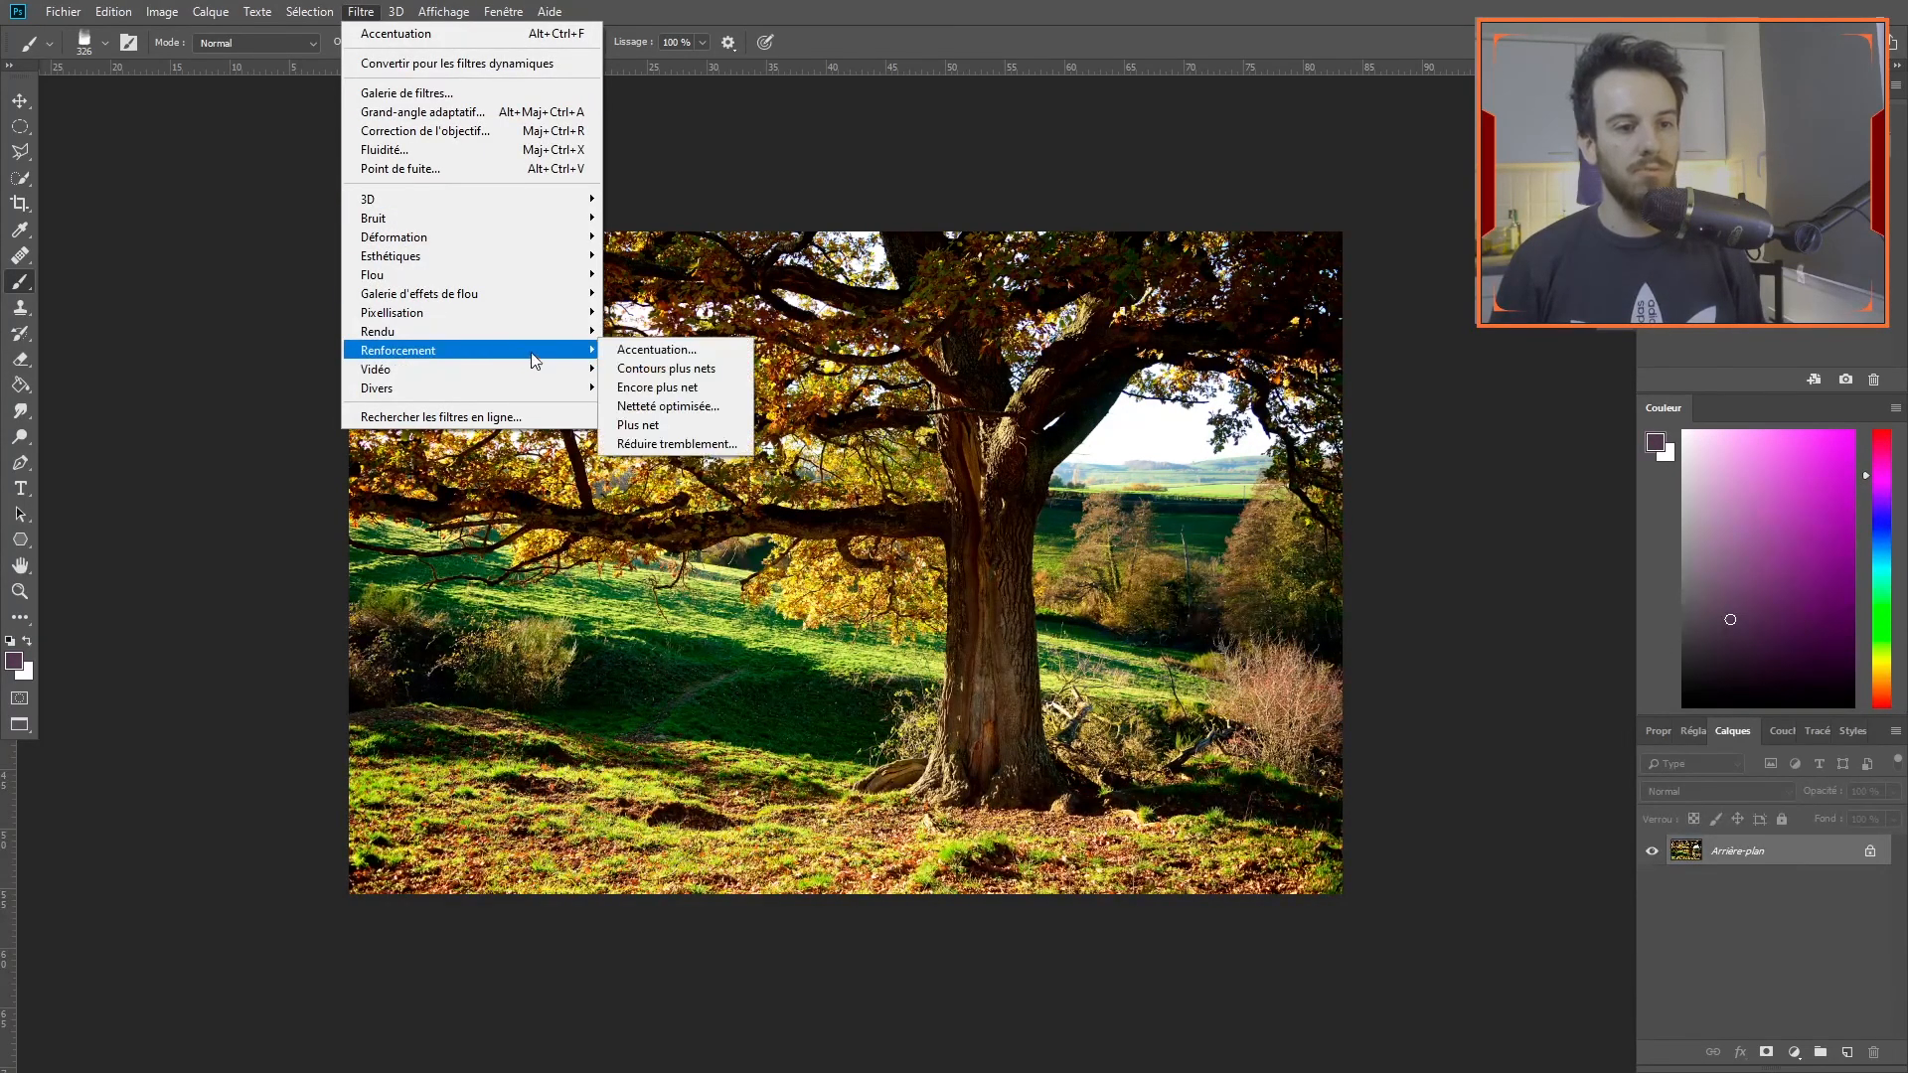
click(656, 349)
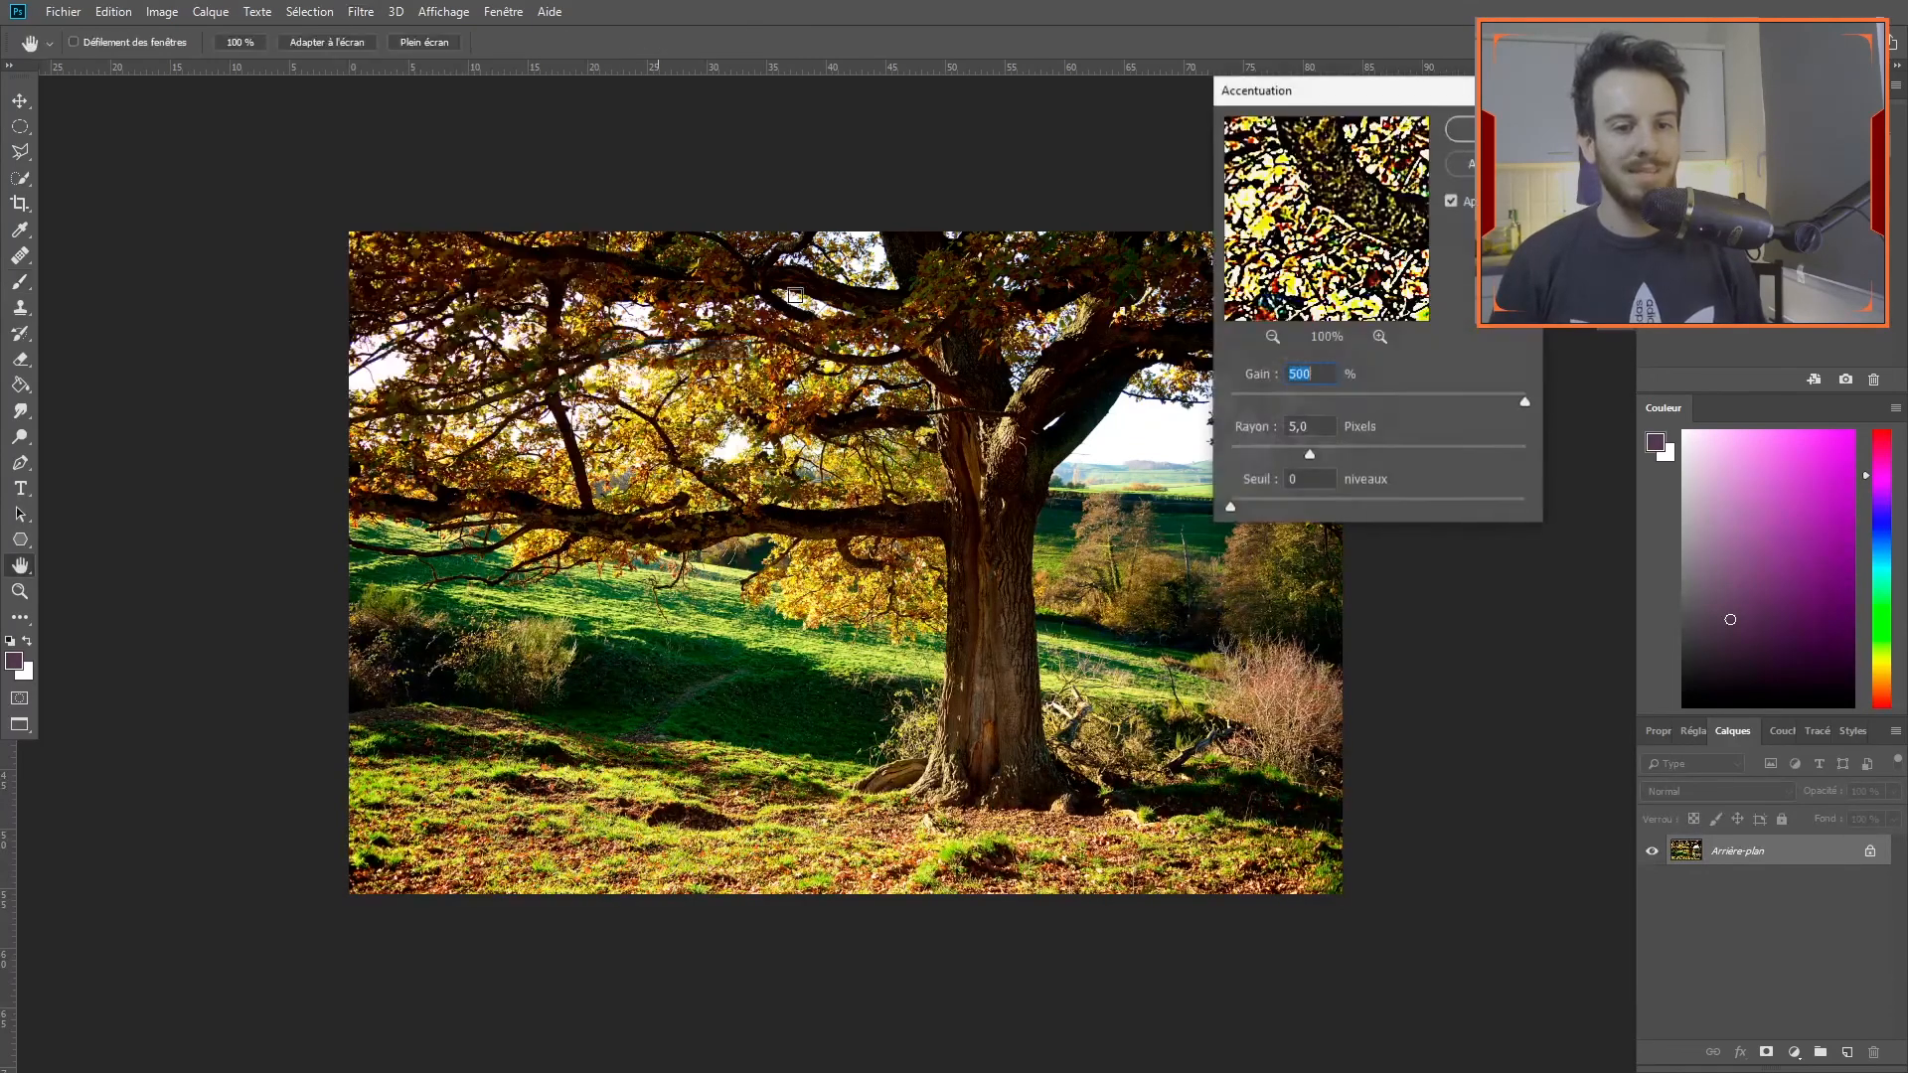
drag(1379, 96, 1424, 100)
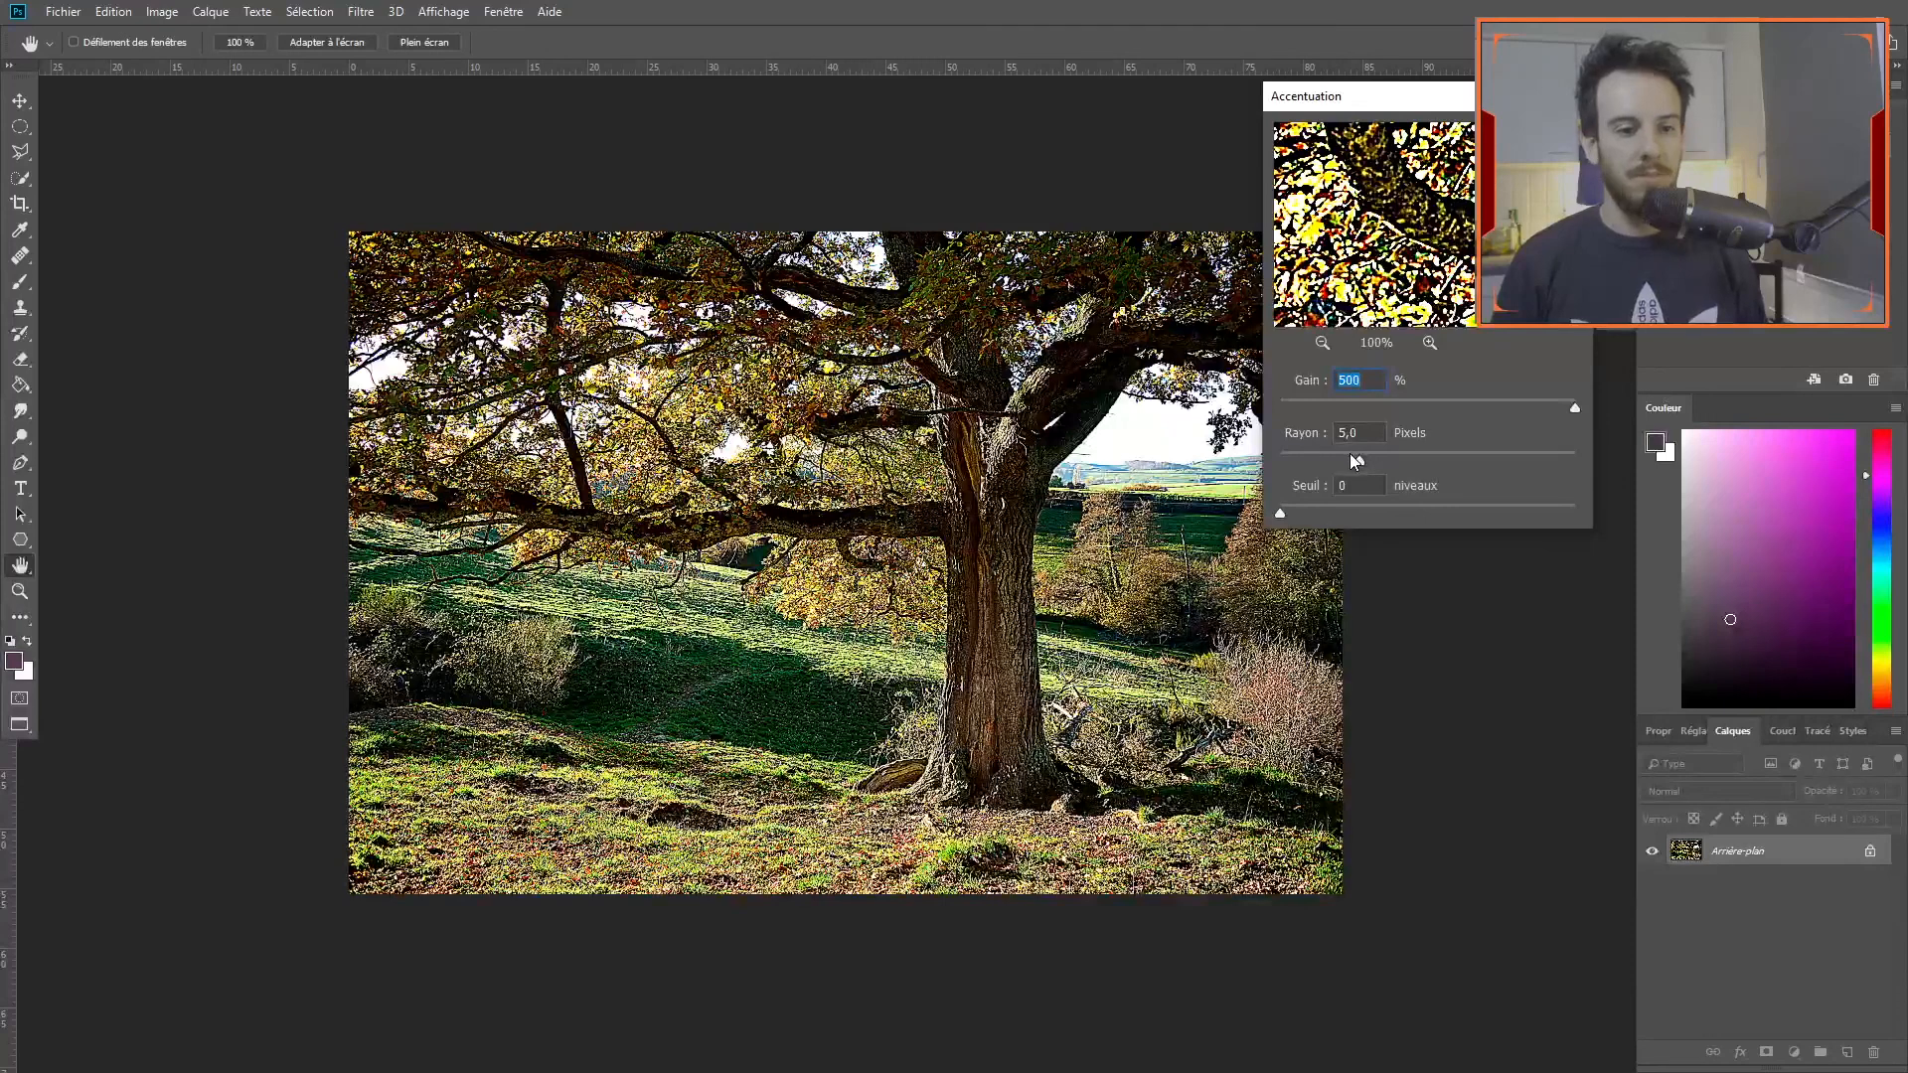
click(1536, 132)
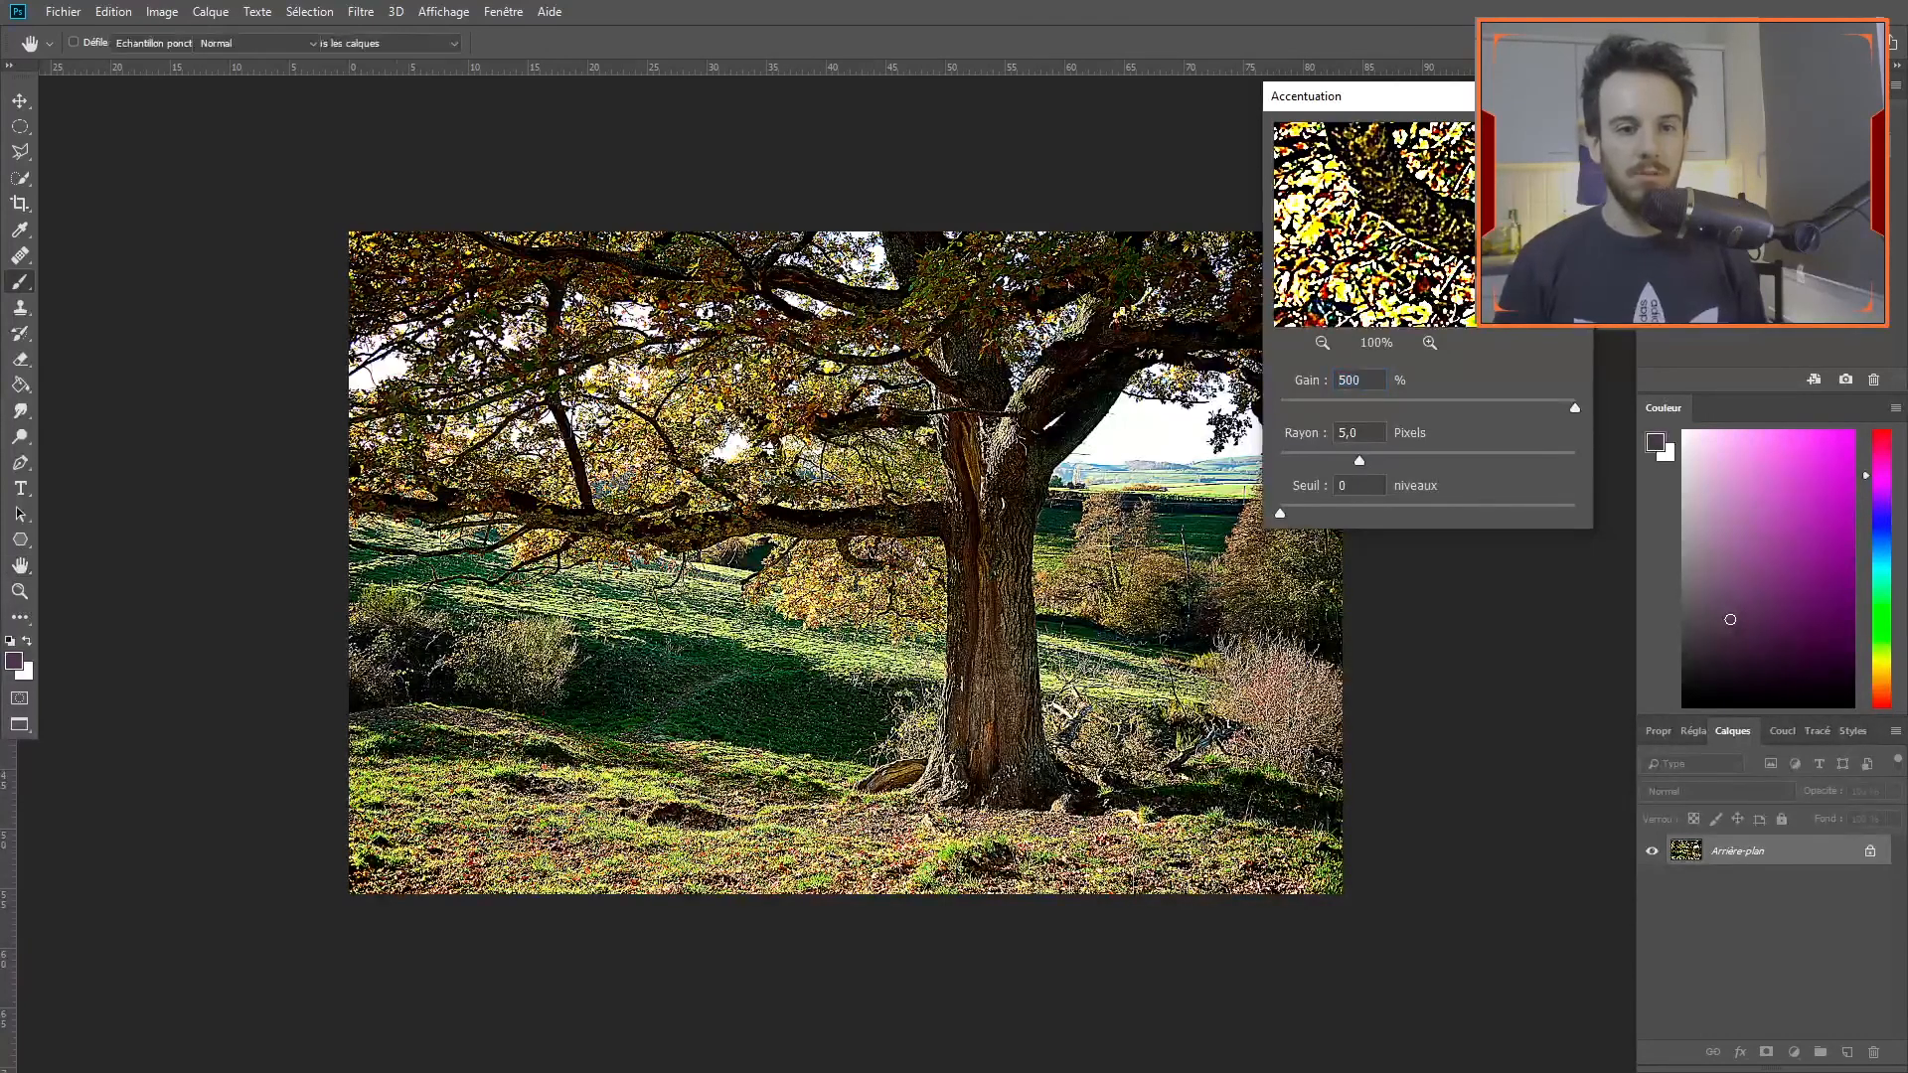
Try a Seuil adjustment at about 56 on the sharpened tree photo, inspect the result and undo it.
click(162, 11)
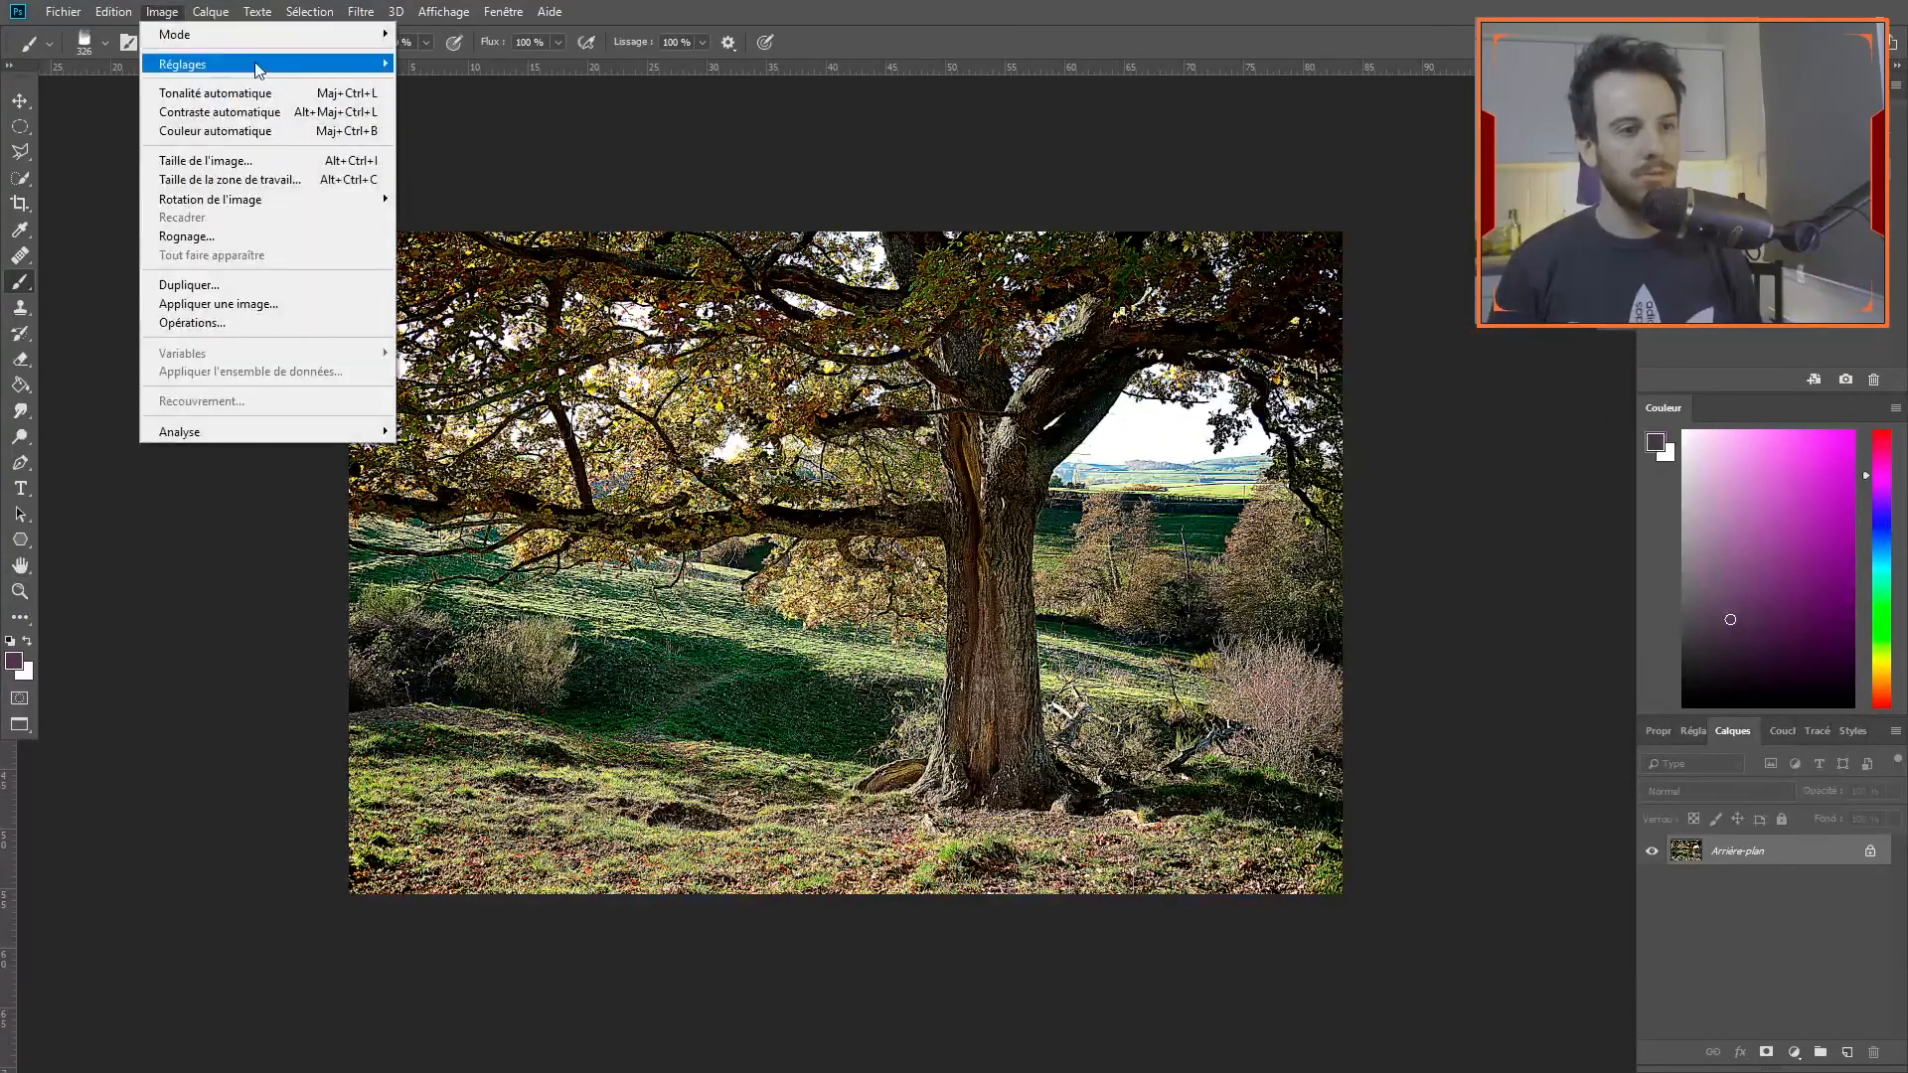
mouse_move(270, 66)
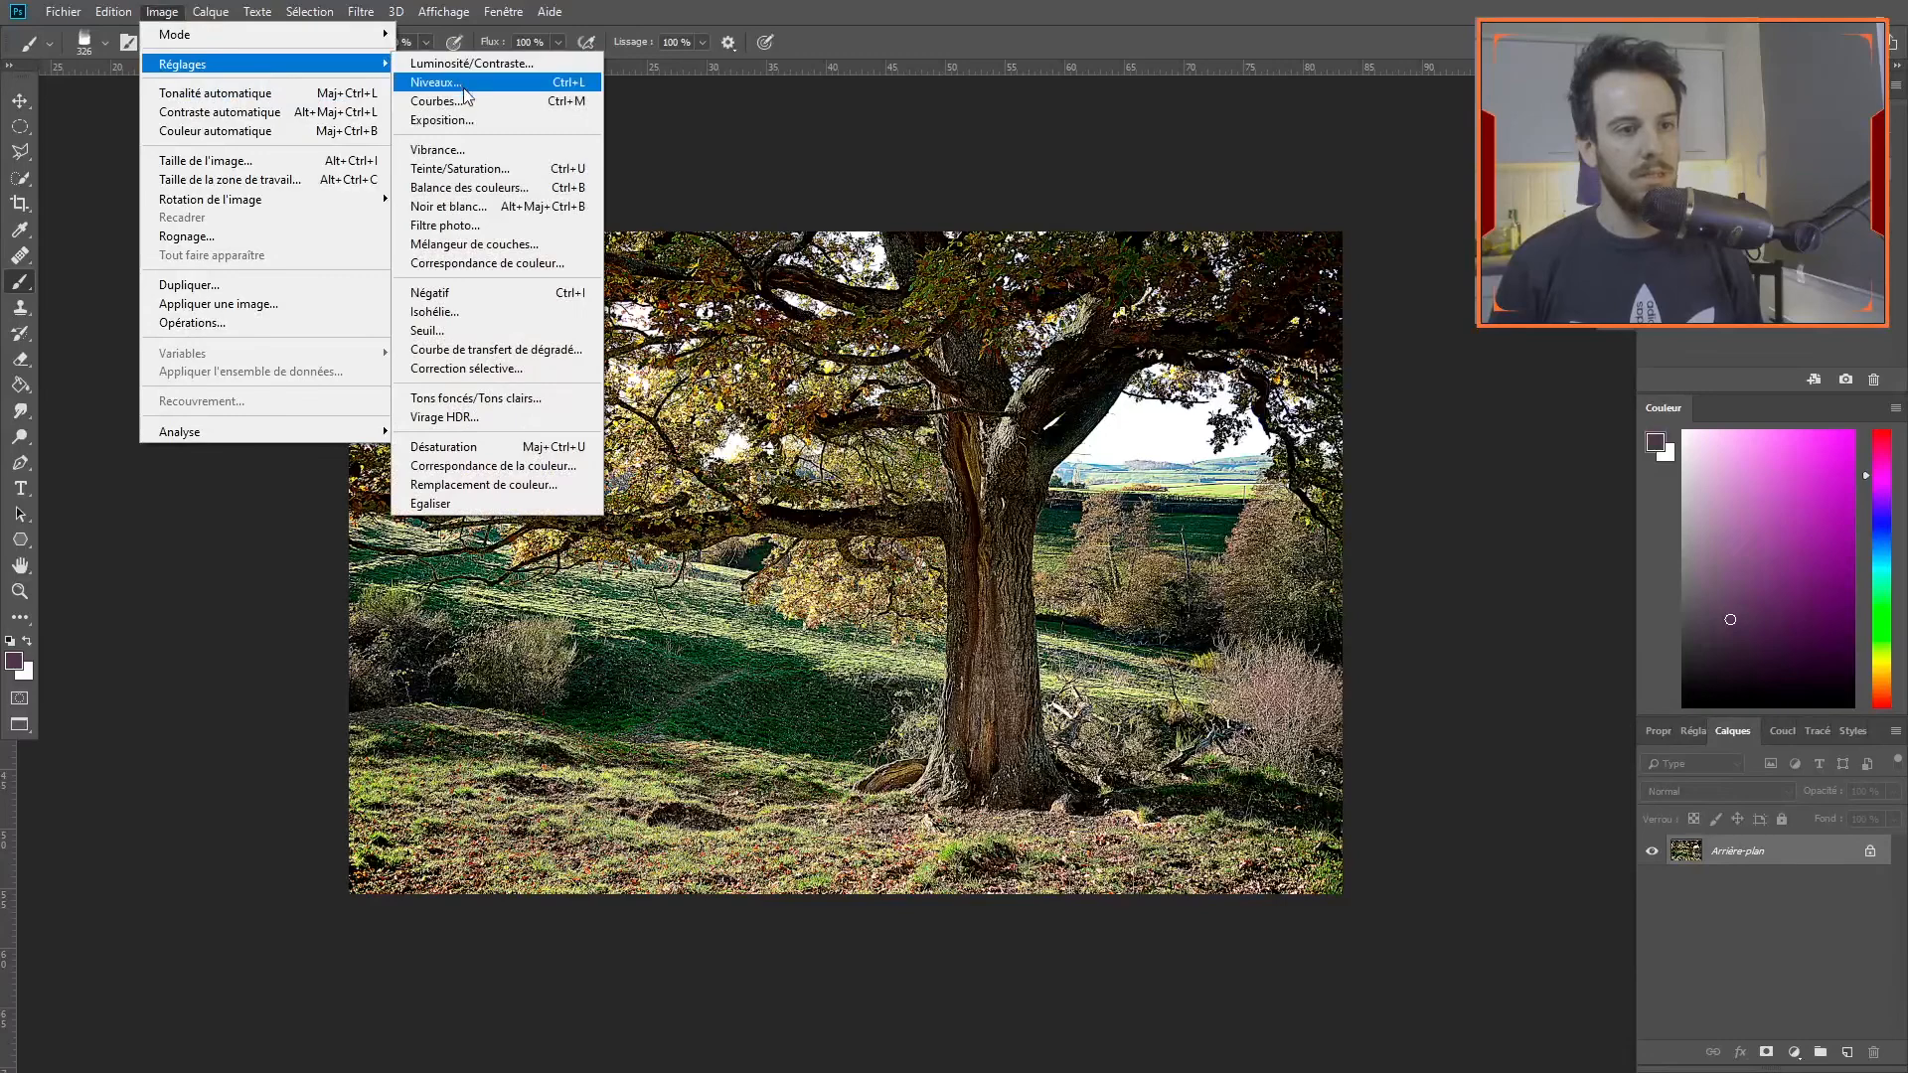
click(497, 331)
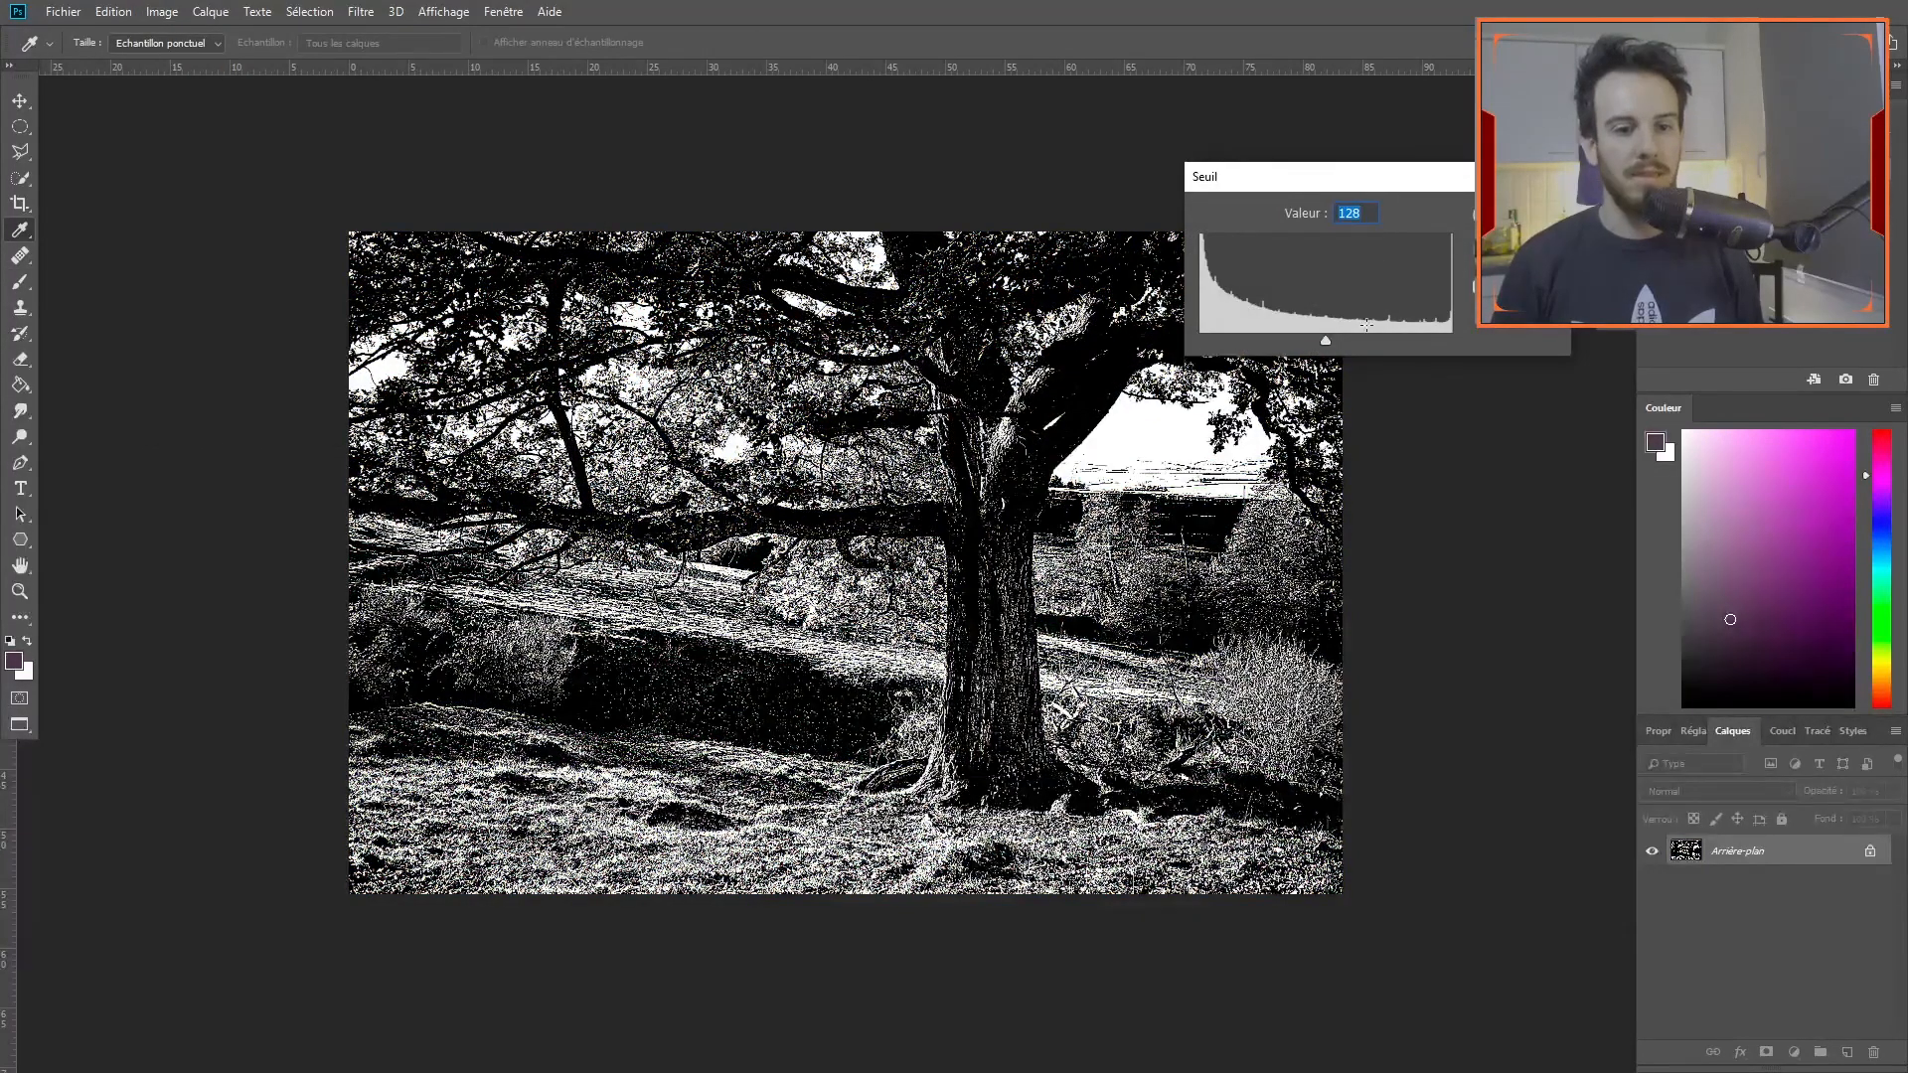
drag(1324, 338, 1262, 340)
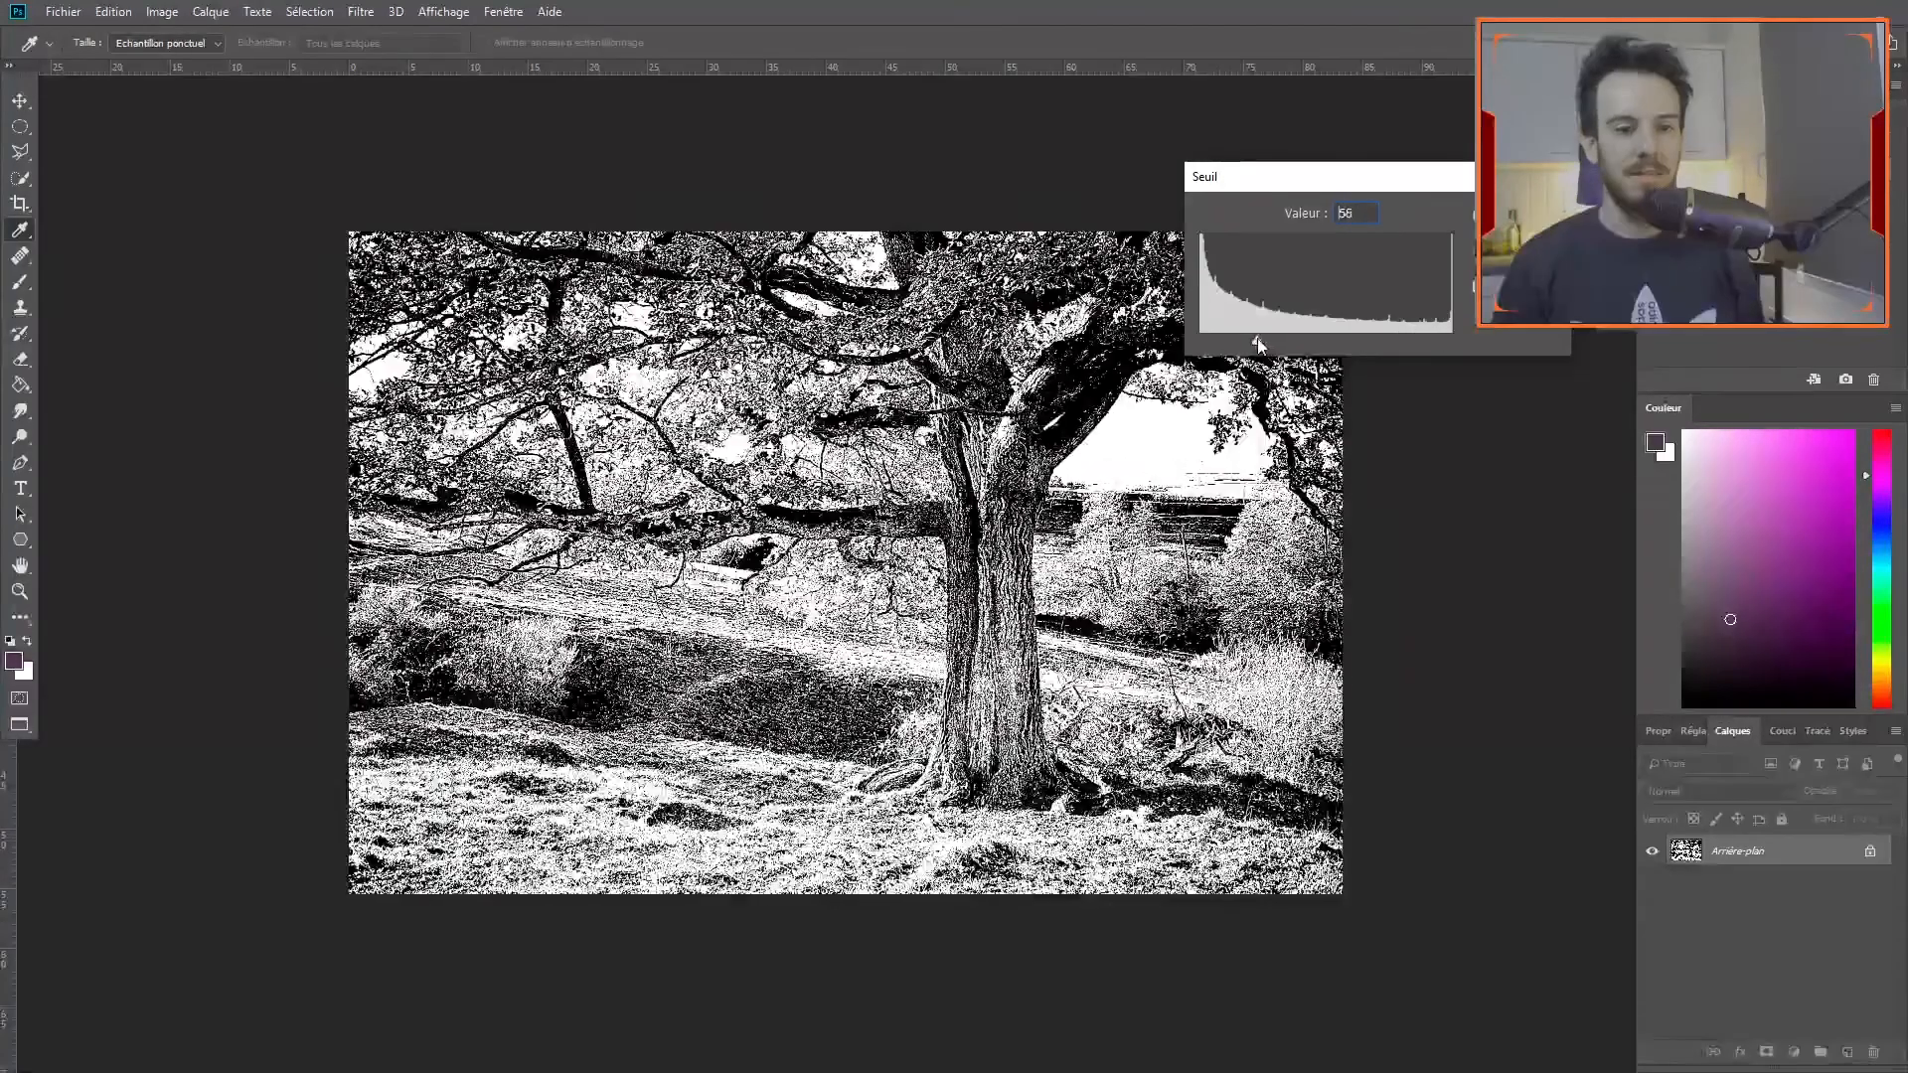
drag(1262, 339, 1258, 339)
key(Return)
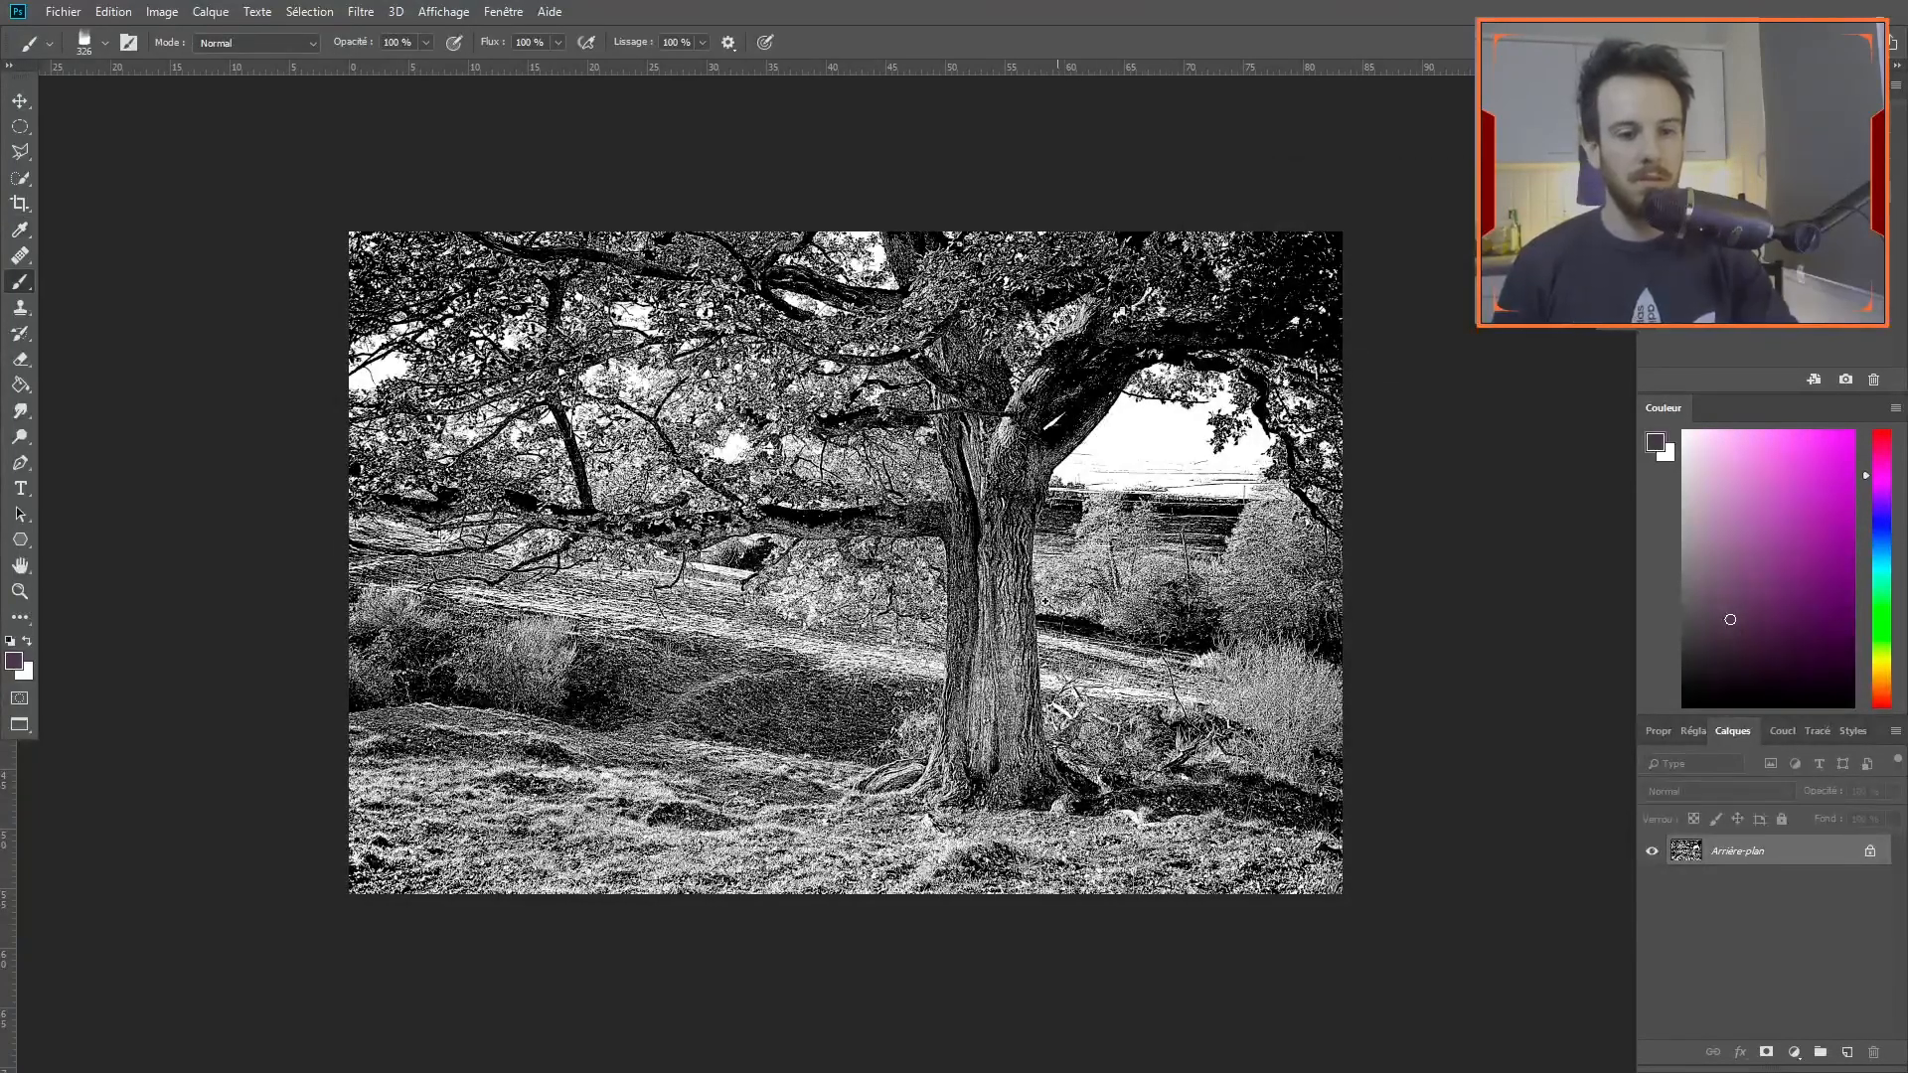
scroll(1025, 584, up, 3)
scroll(1026, 545, down, 4)
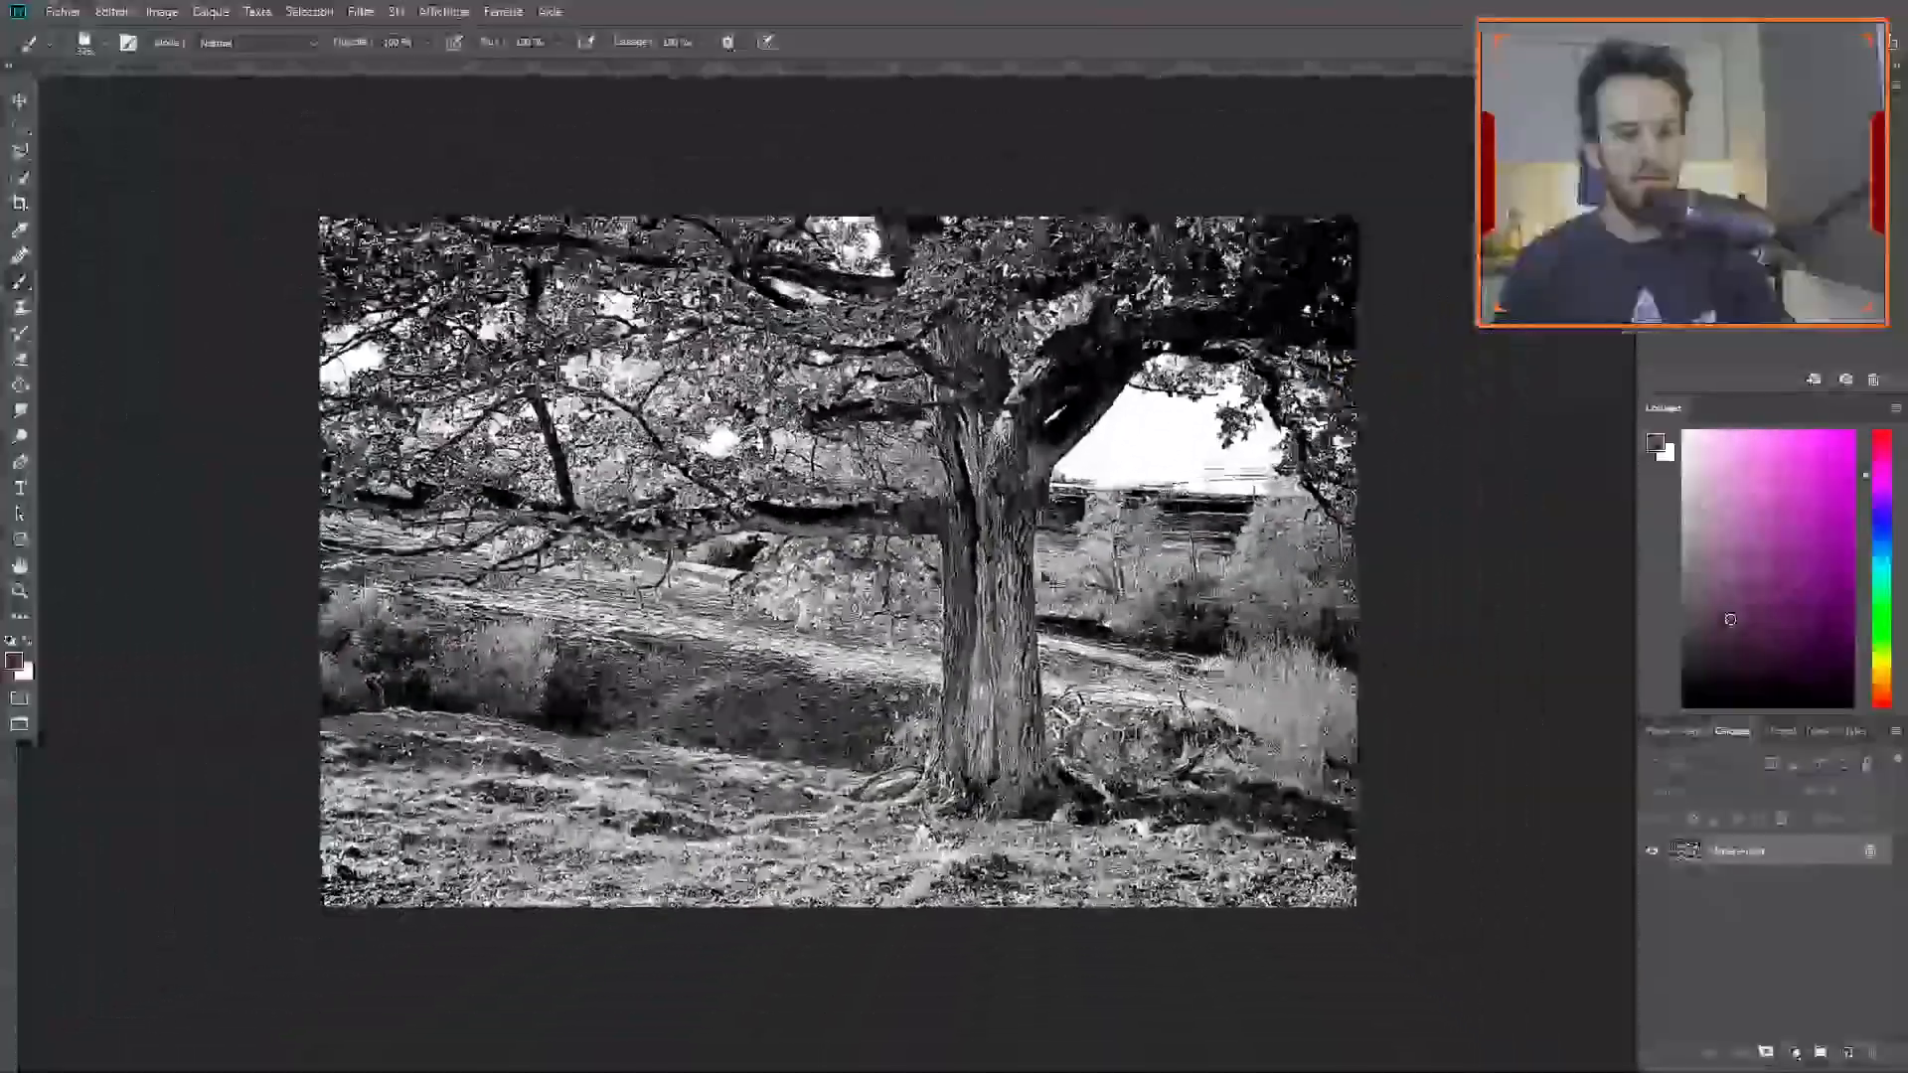
scroll(1027, 547, up, 1)
key(ctrl+z)
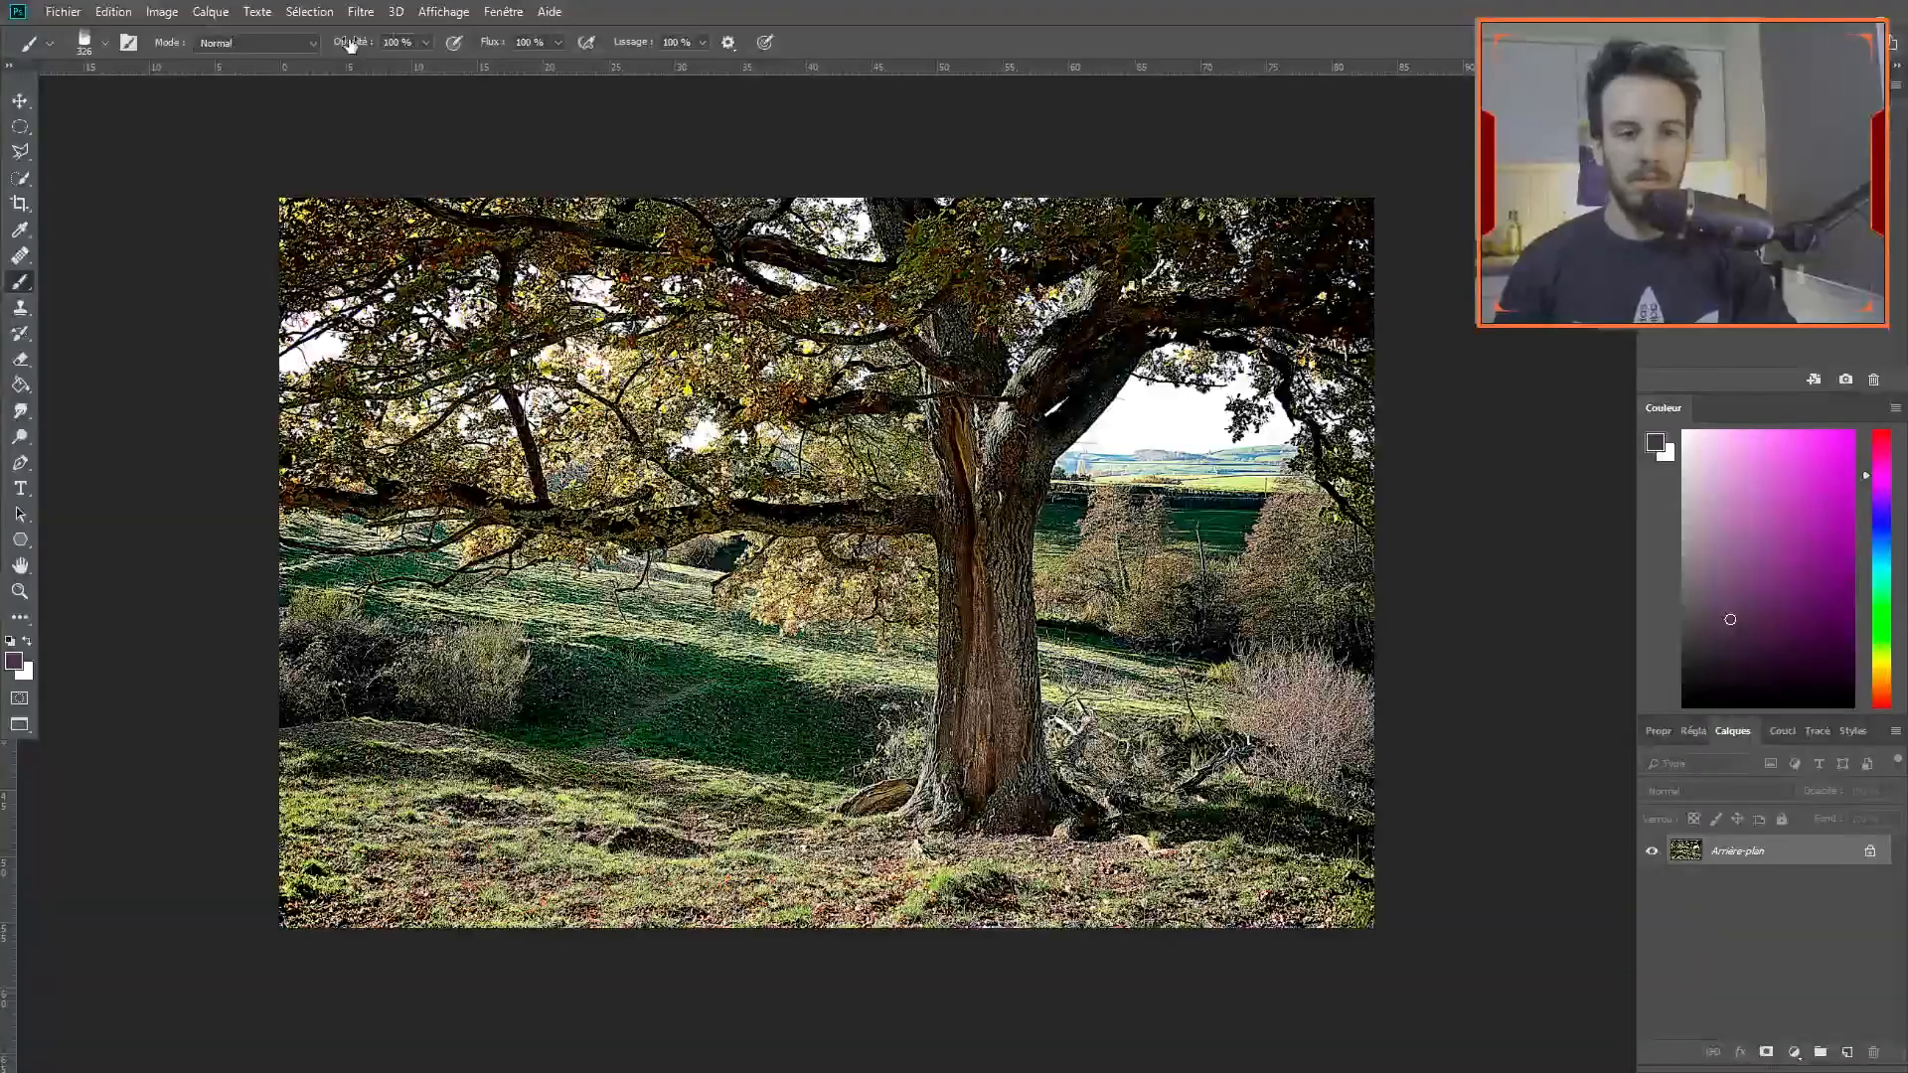
Try a Seuil adjustment near the lowest values on the sharpened tree photo for a mostly white line drawing and undo it.
click(162, 11)
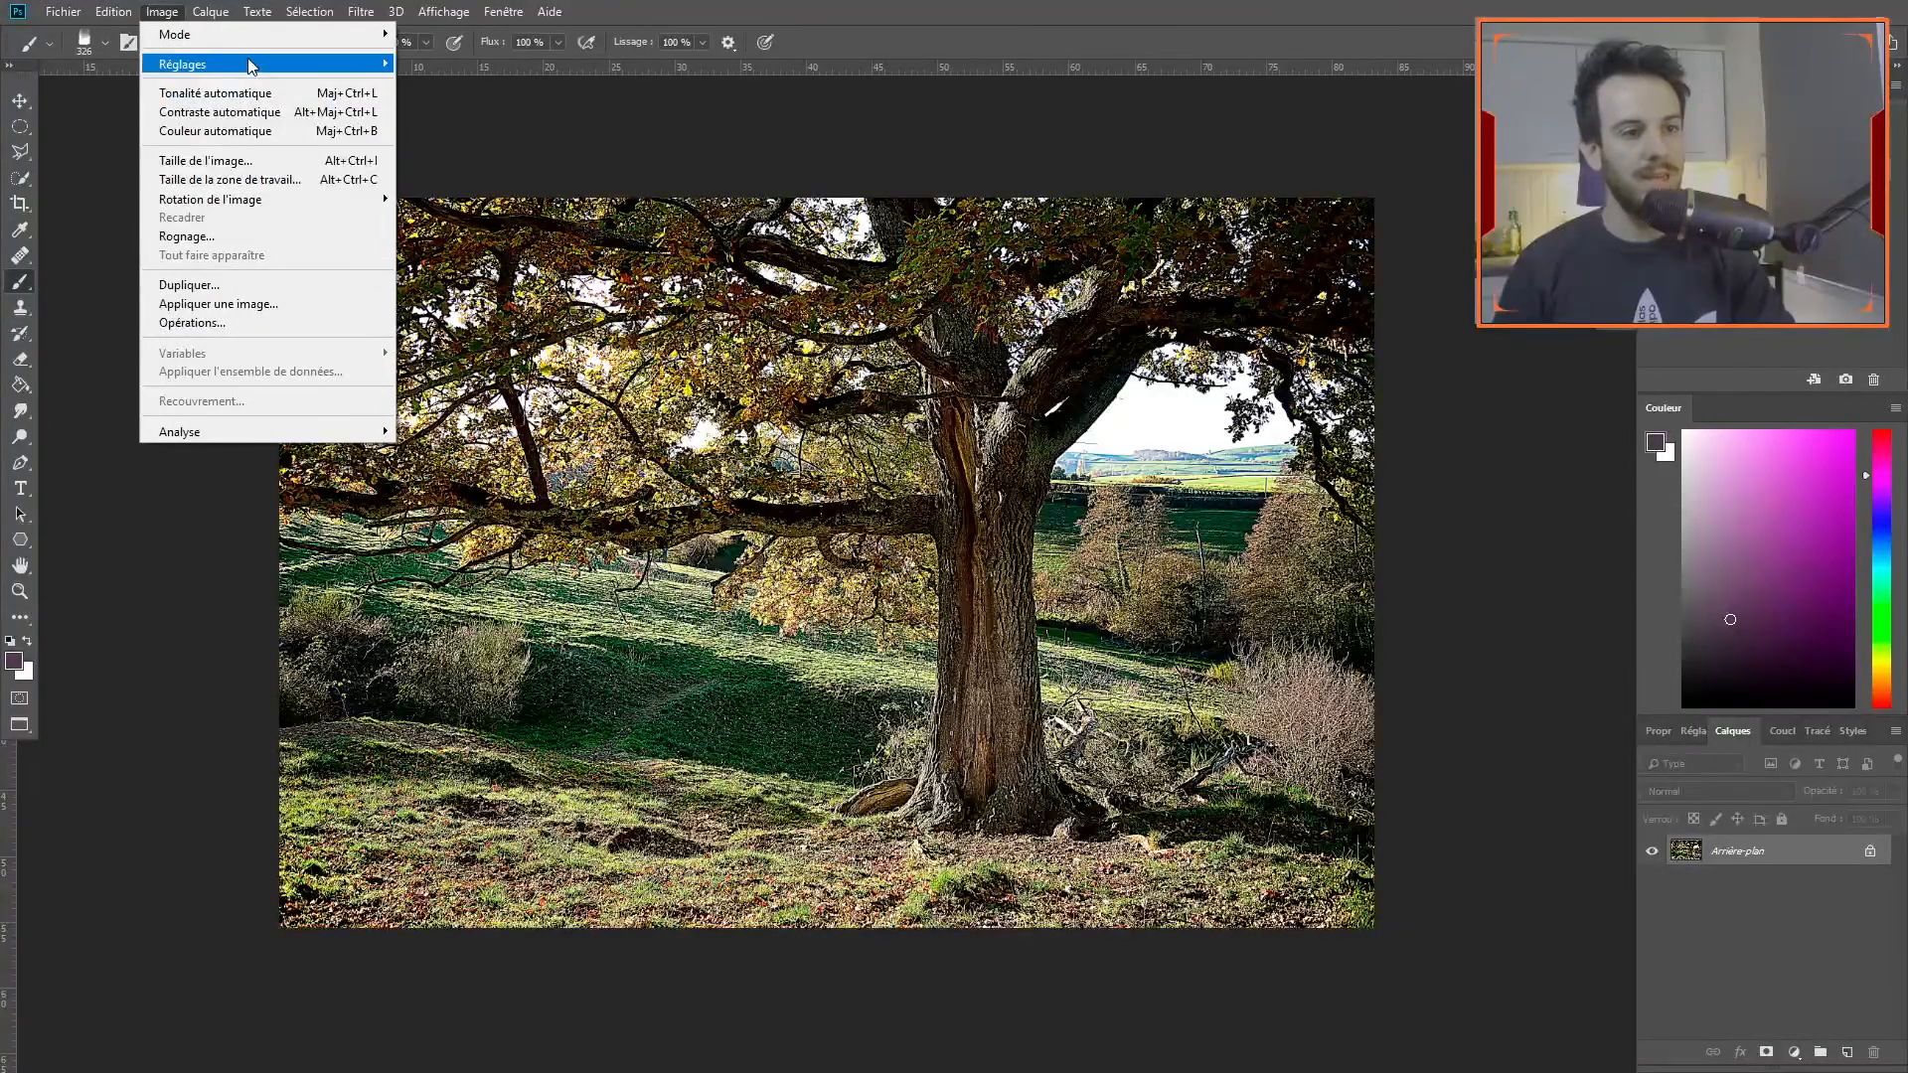
mouse_move(249, 63)
click(429, 330)
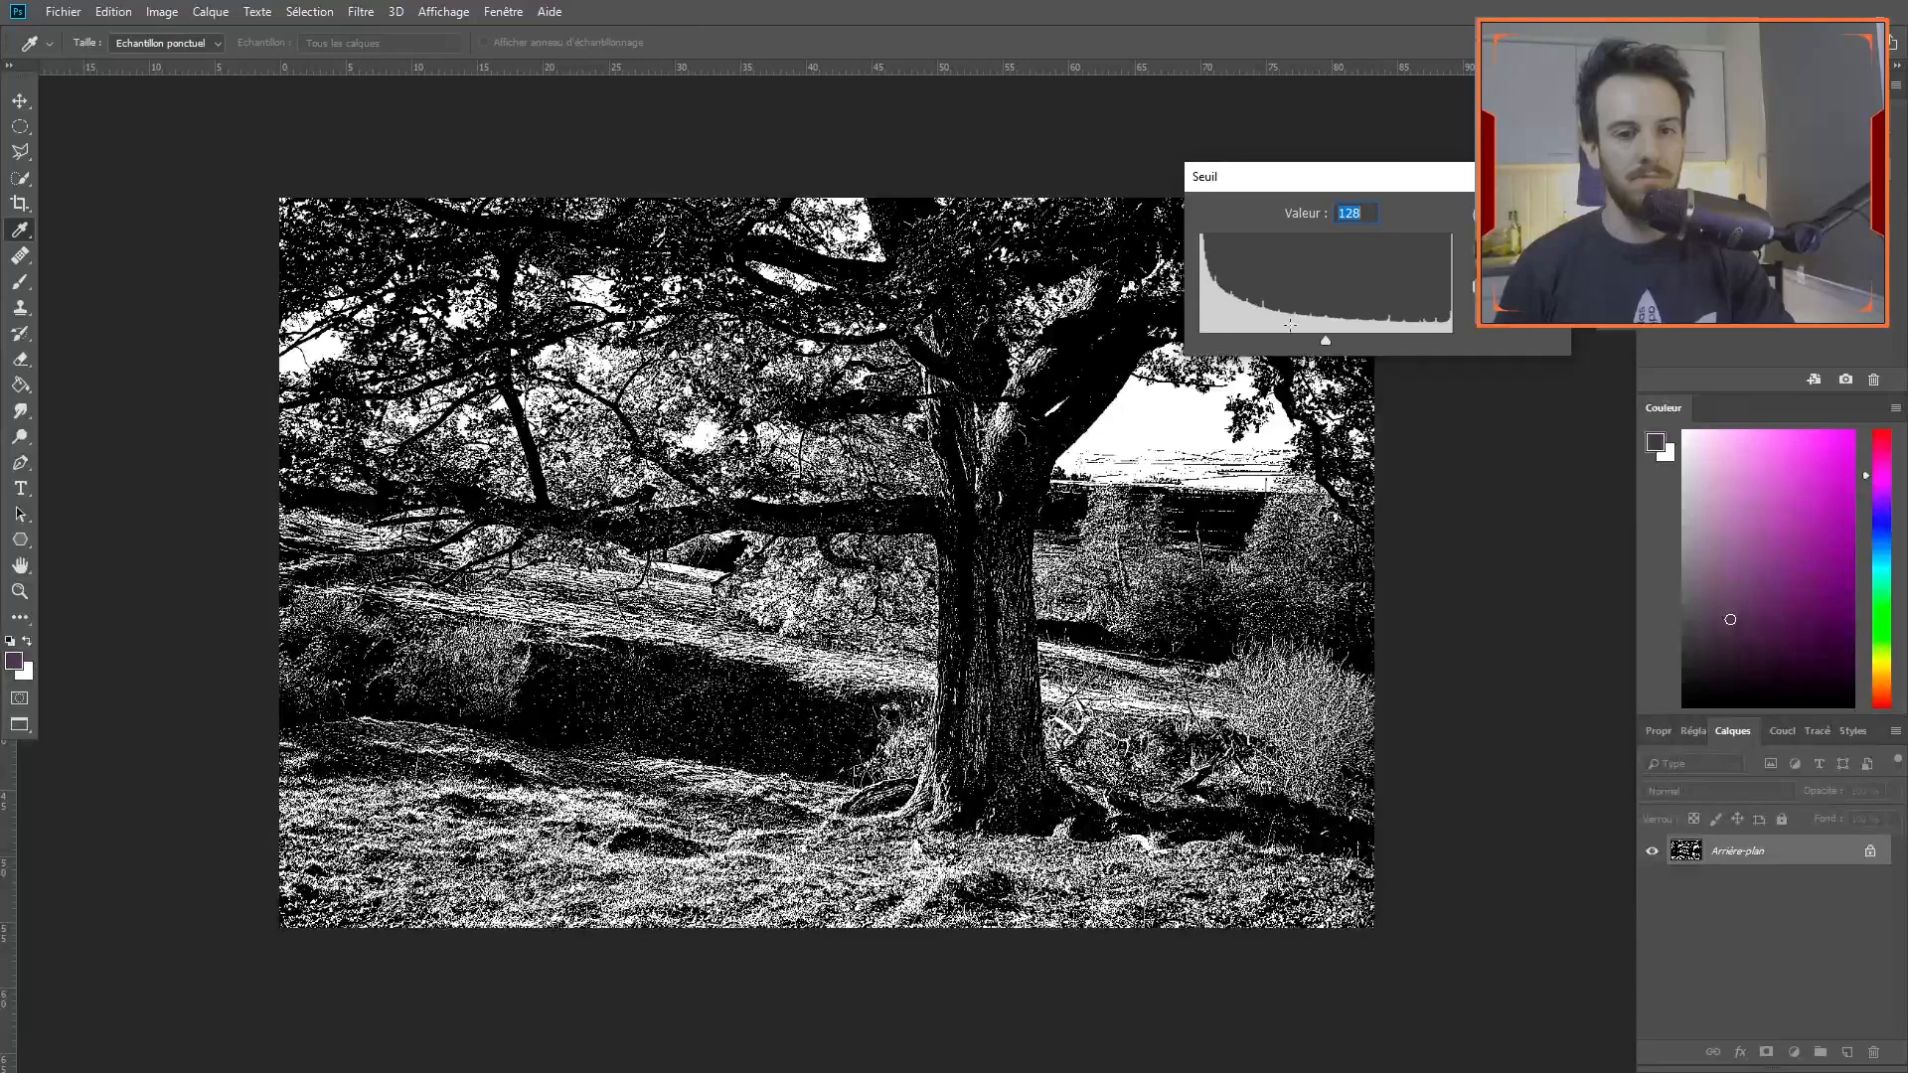
drag(1321, 343, 1207, 342)
click(1520, 214)
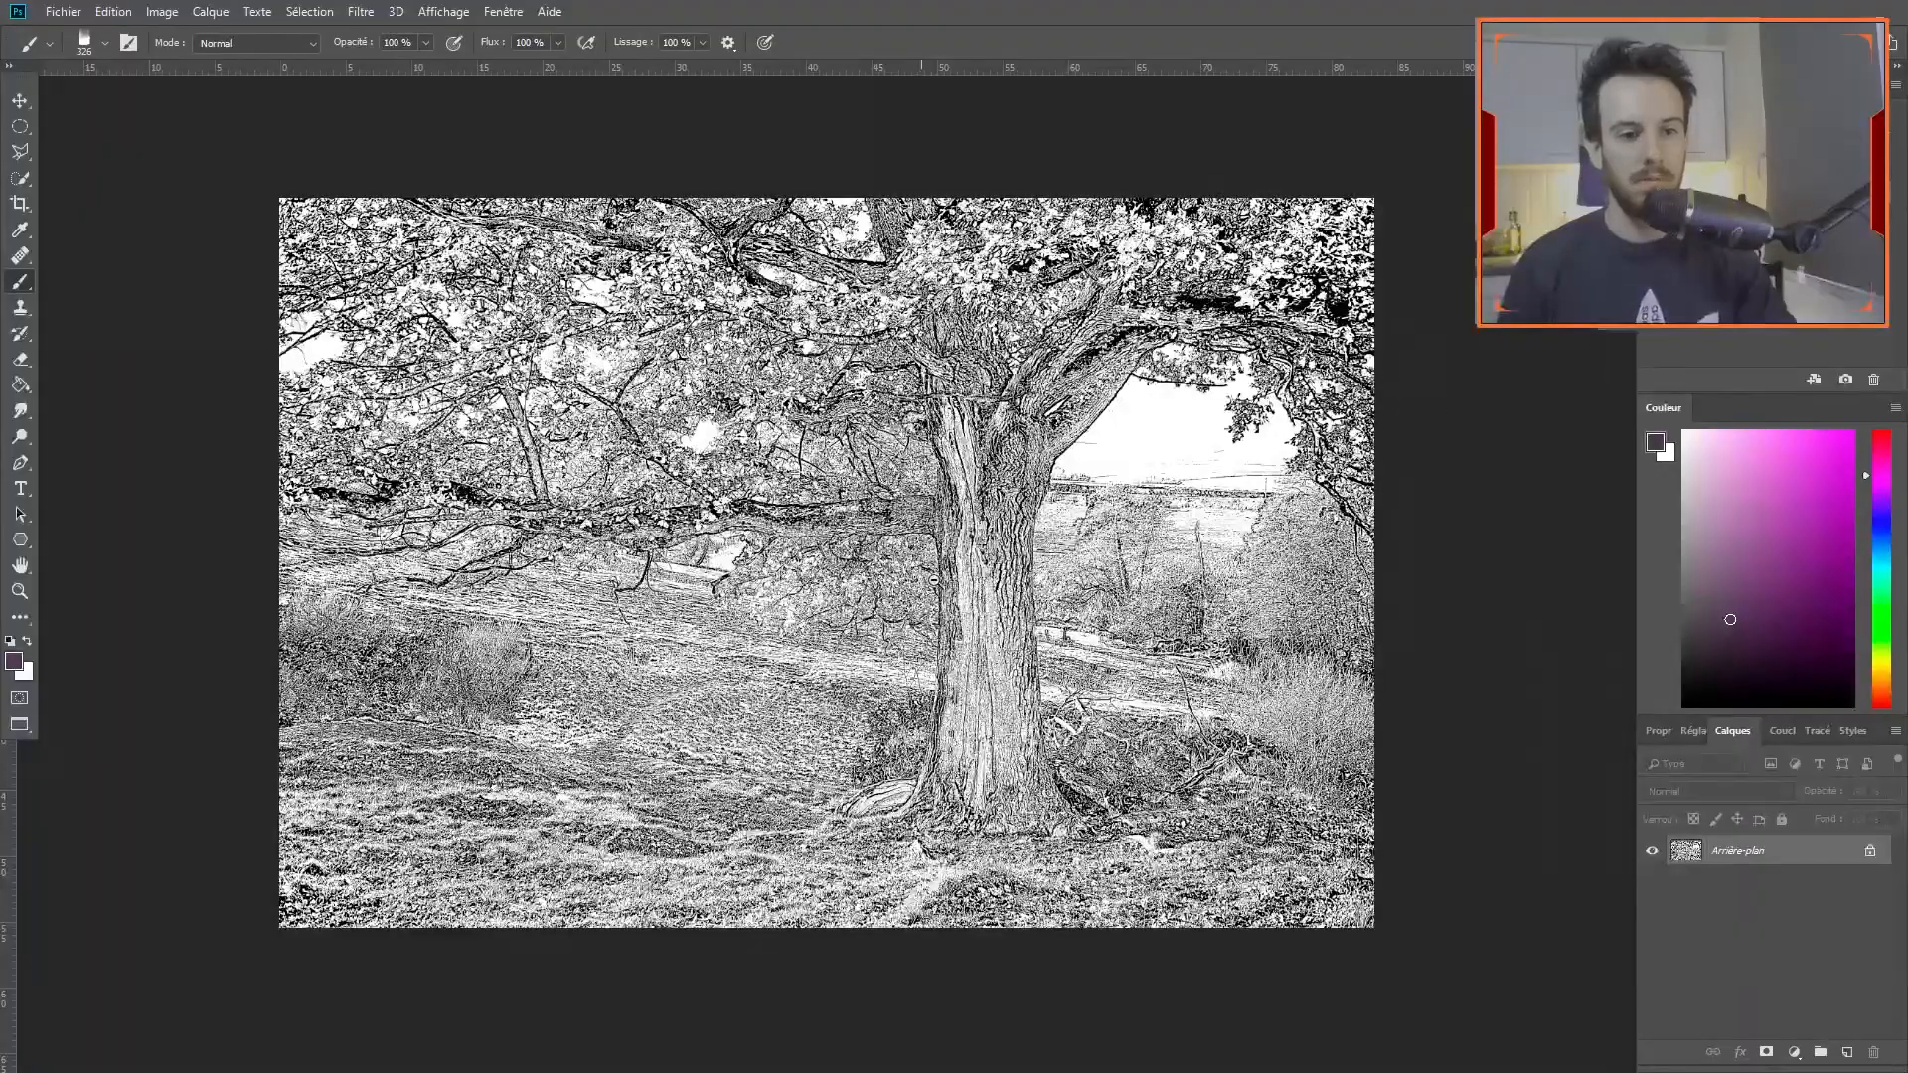
scroll(934, 578, up, 3)
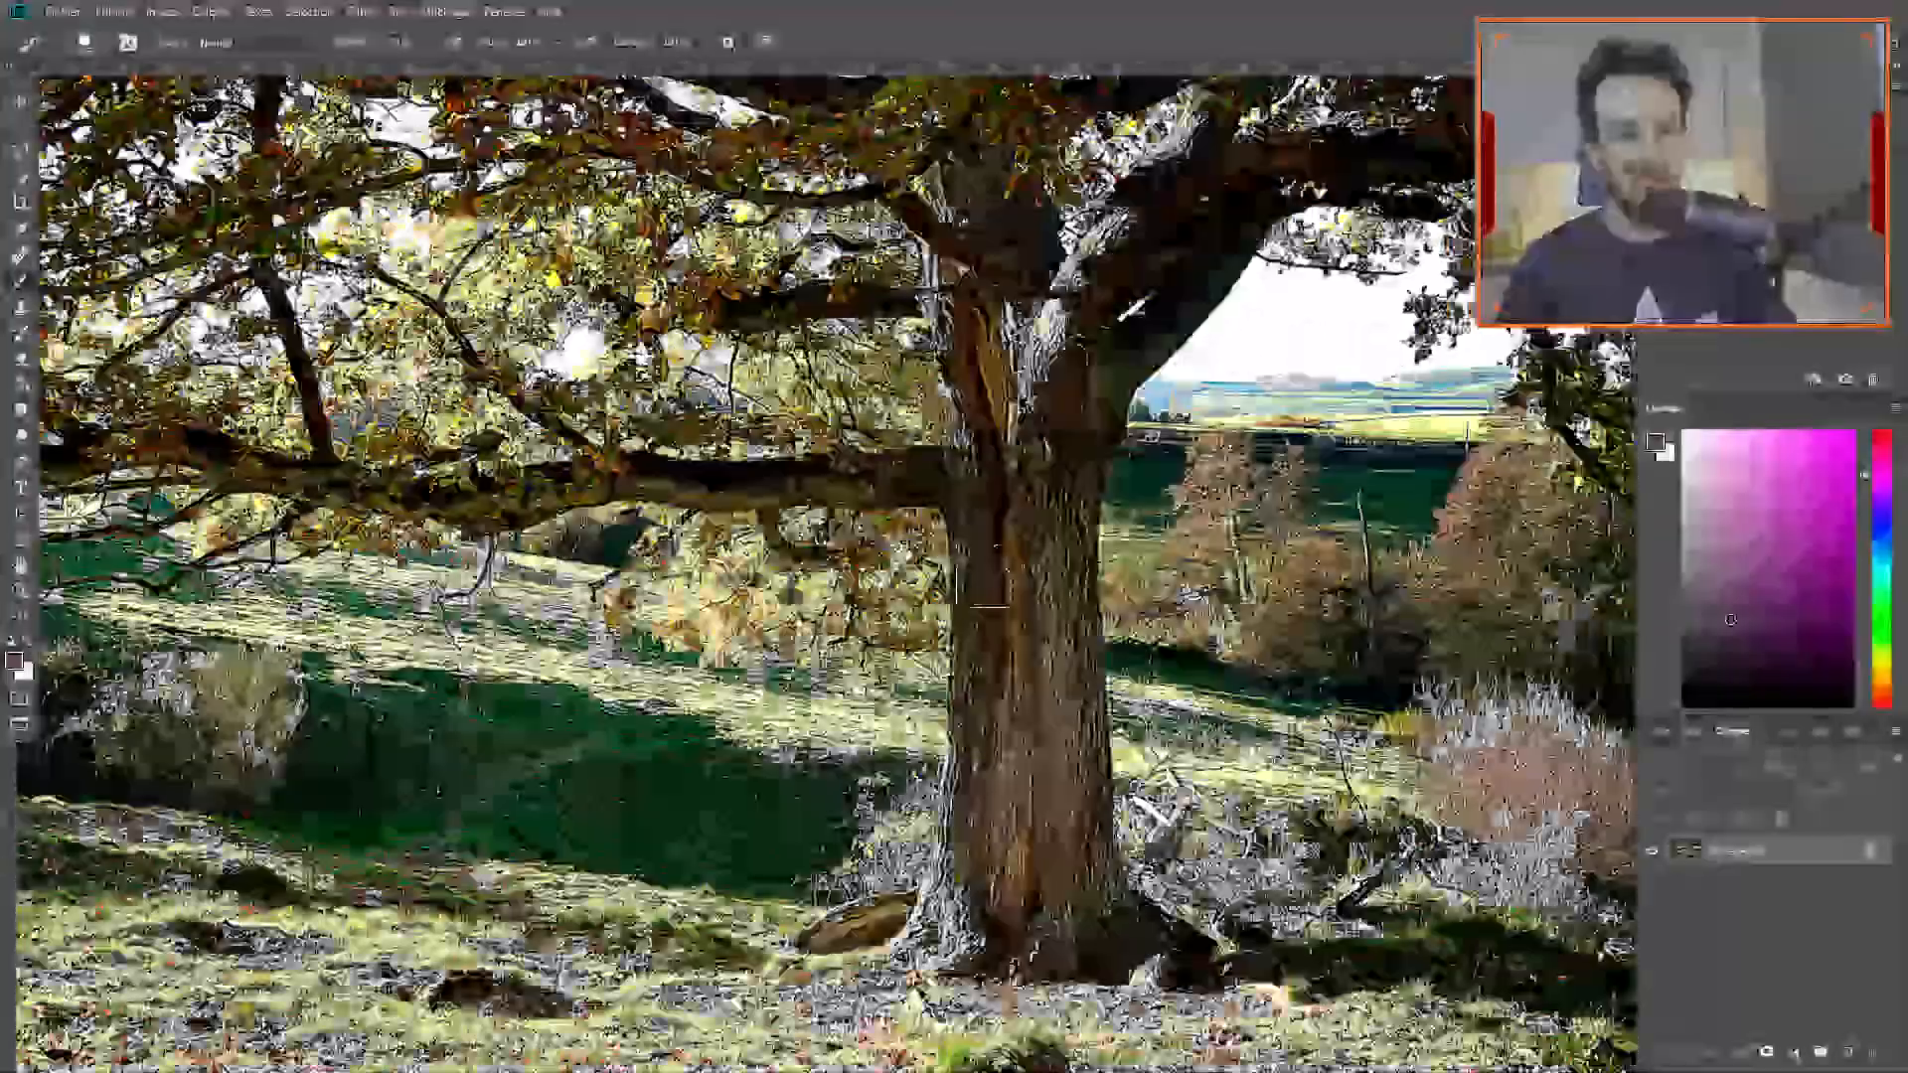
scroll(999, 571, down, 3)
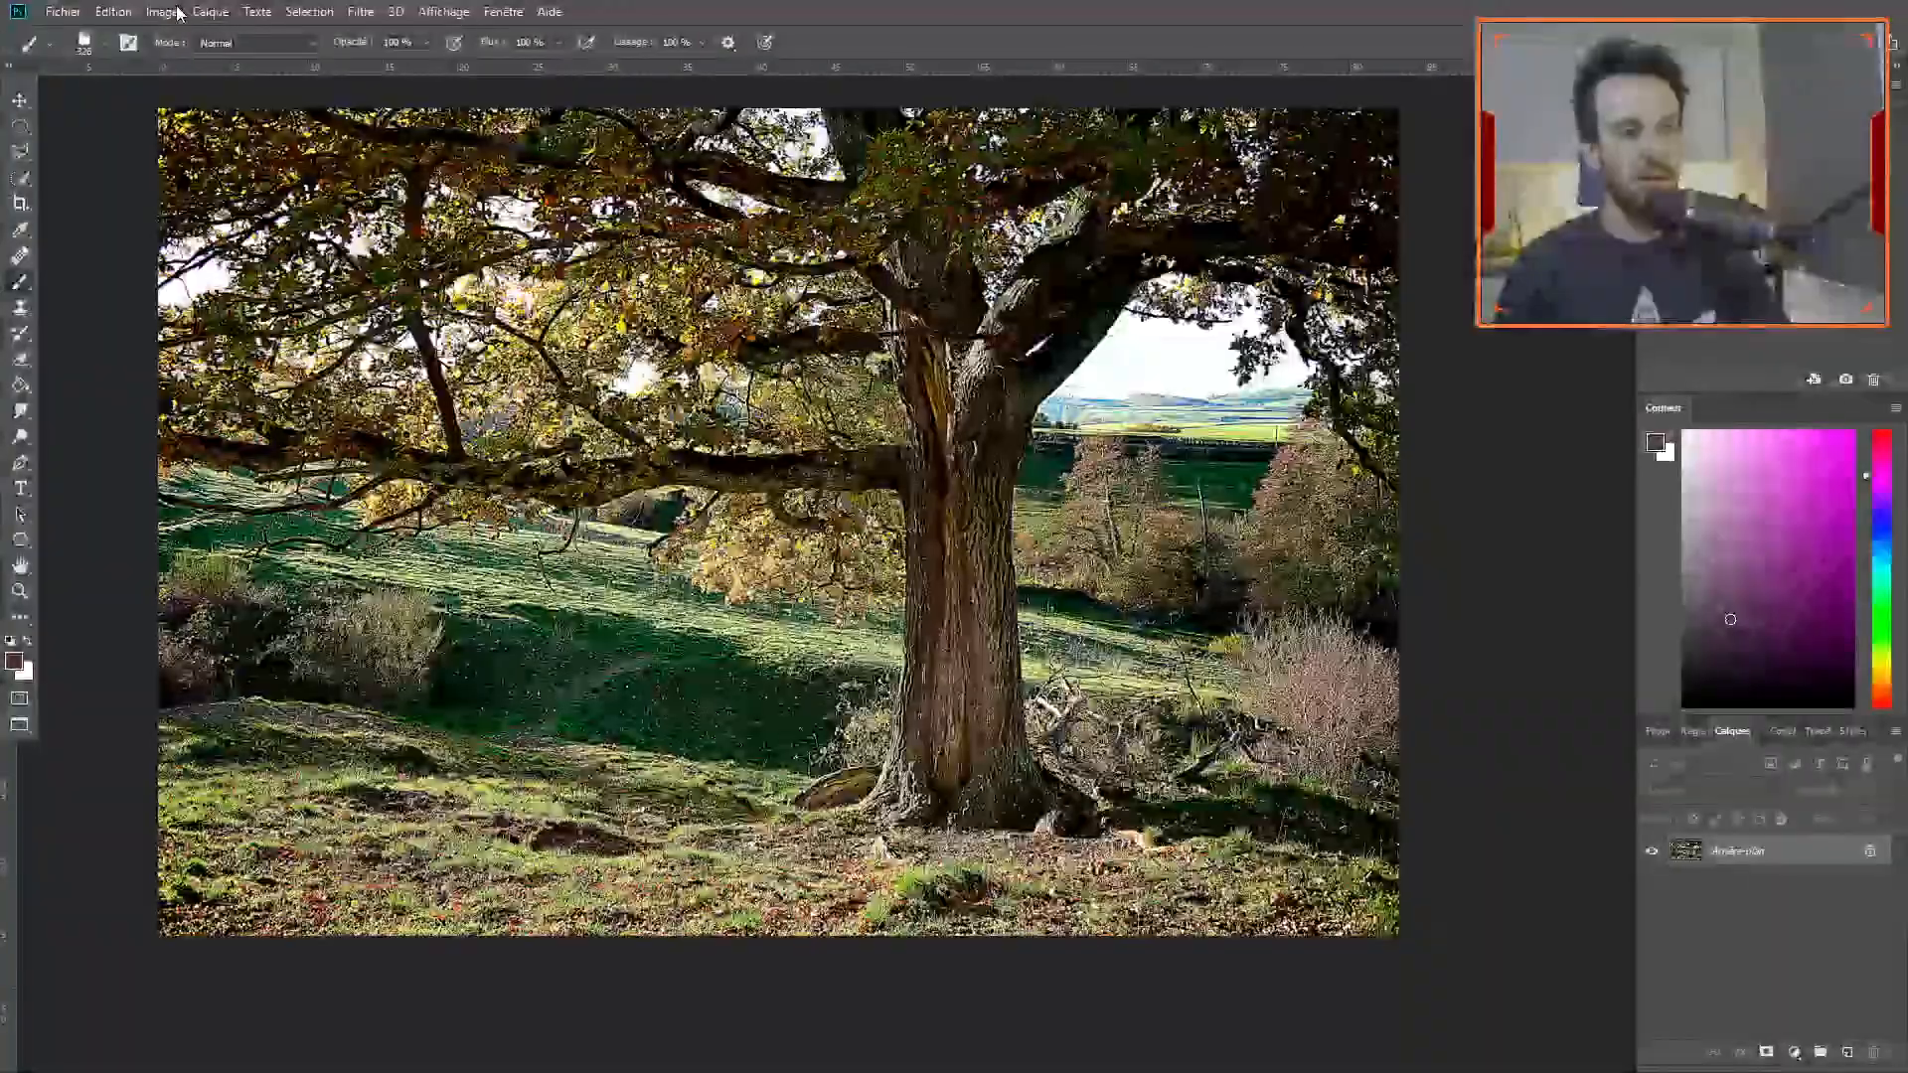
click(162, 11)
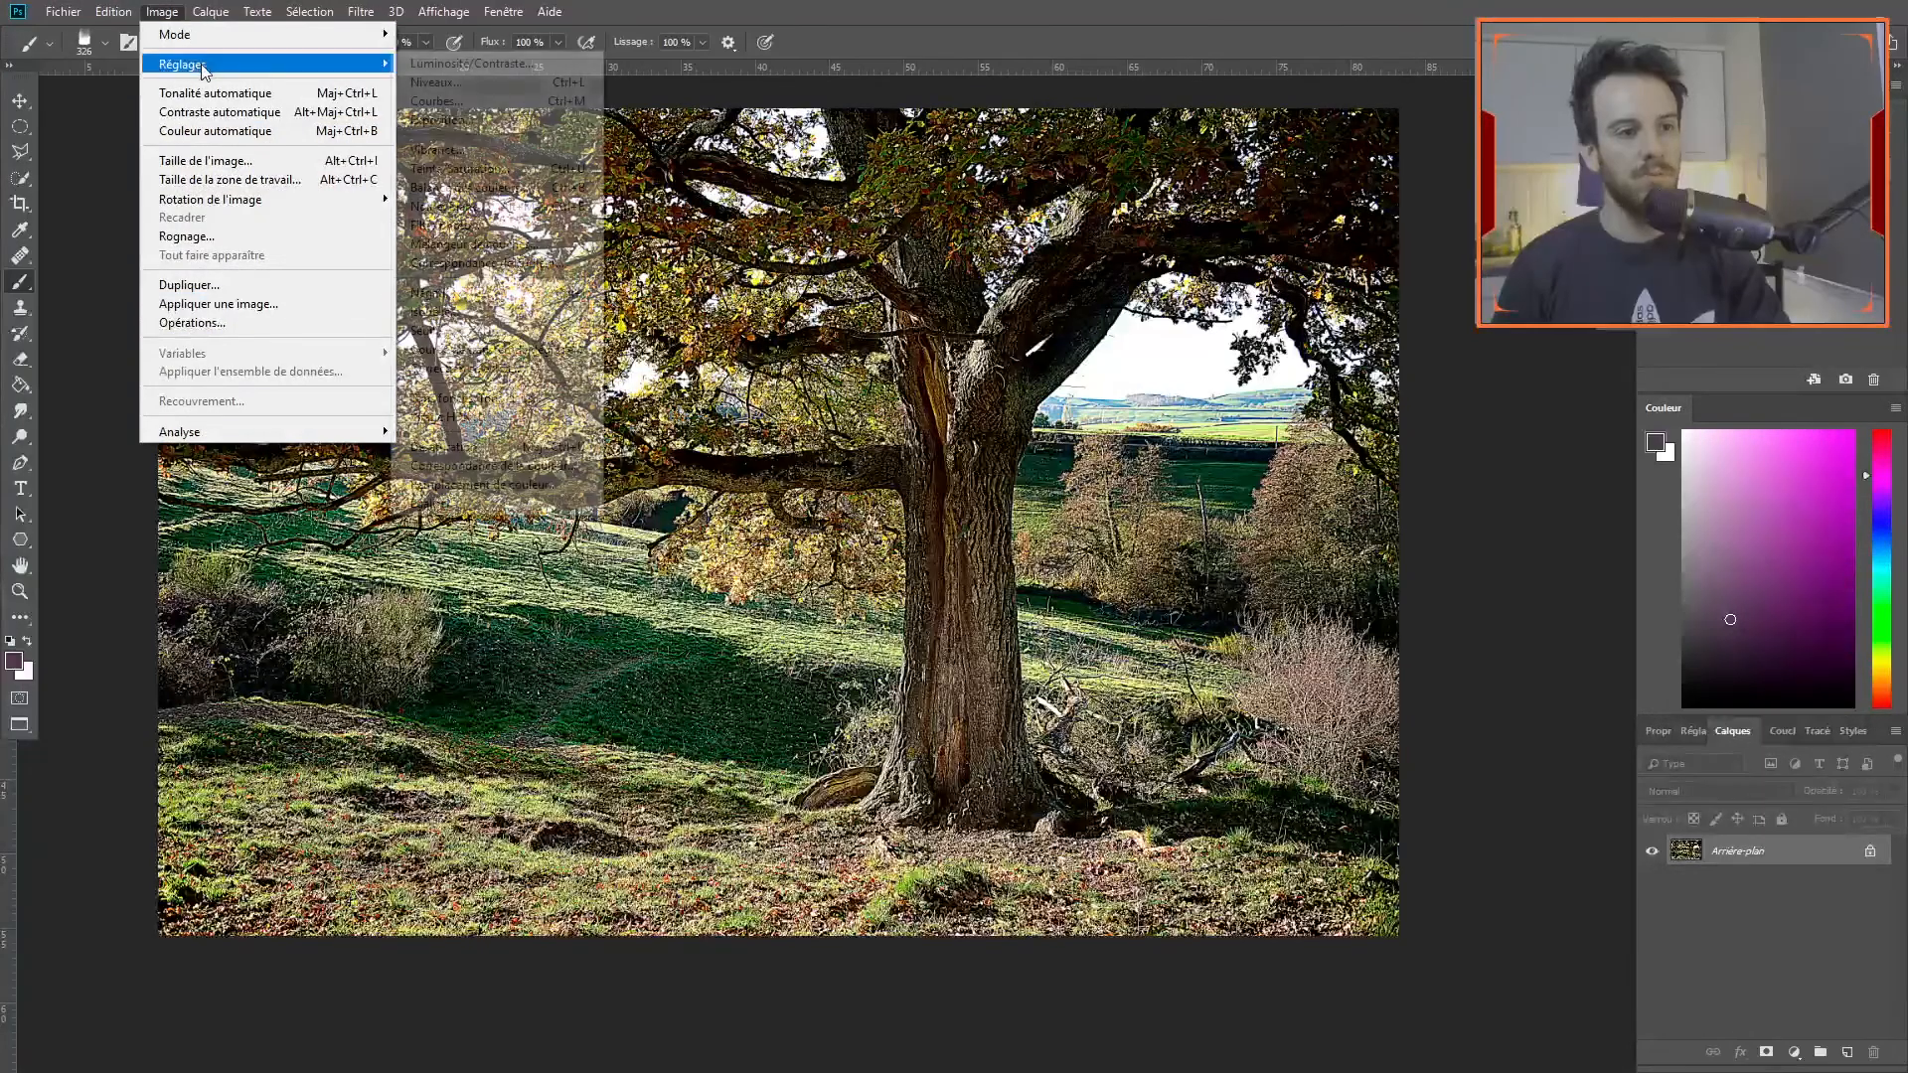
mouse_move(365, 9)
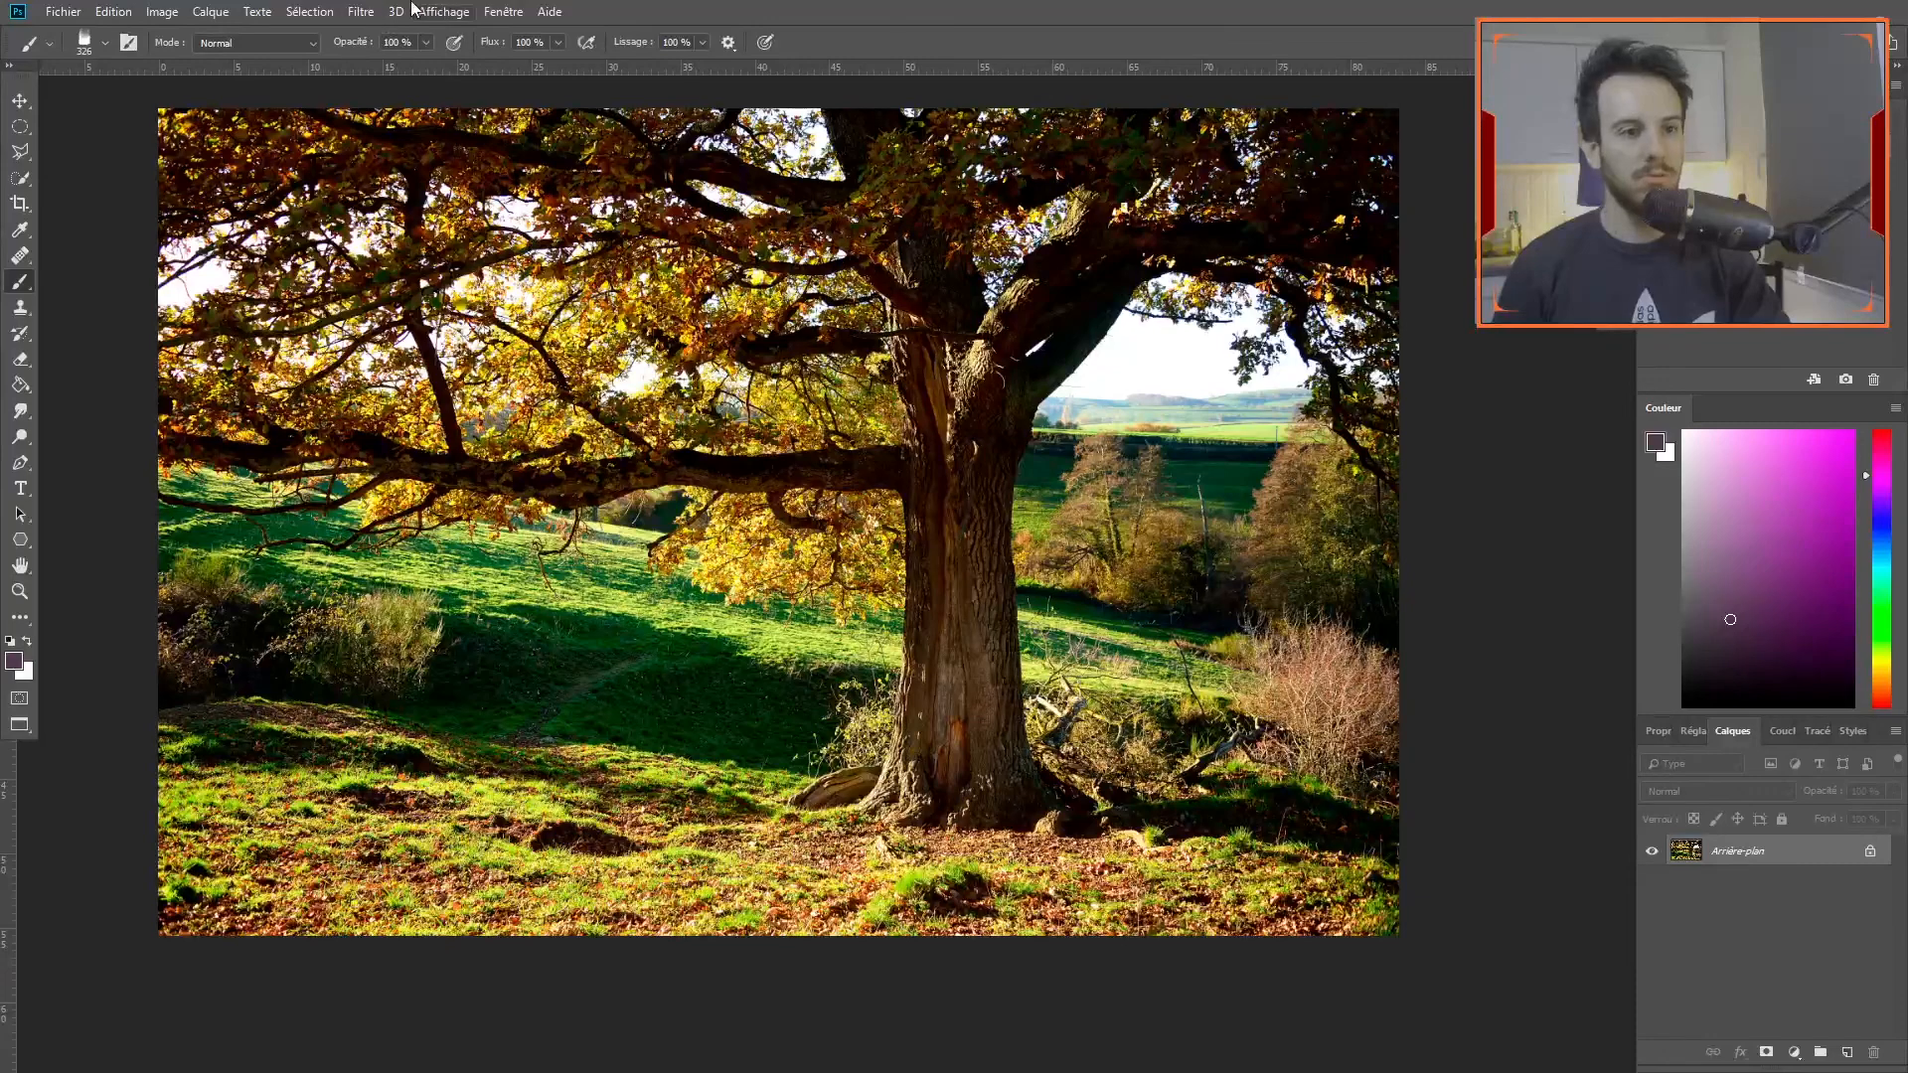
Sharpen the oak tree photo with the Accentuation filter at Gain 500 % and Rayon 26,3 pixels.
click(361, 11)
mouse_move(318, 9)
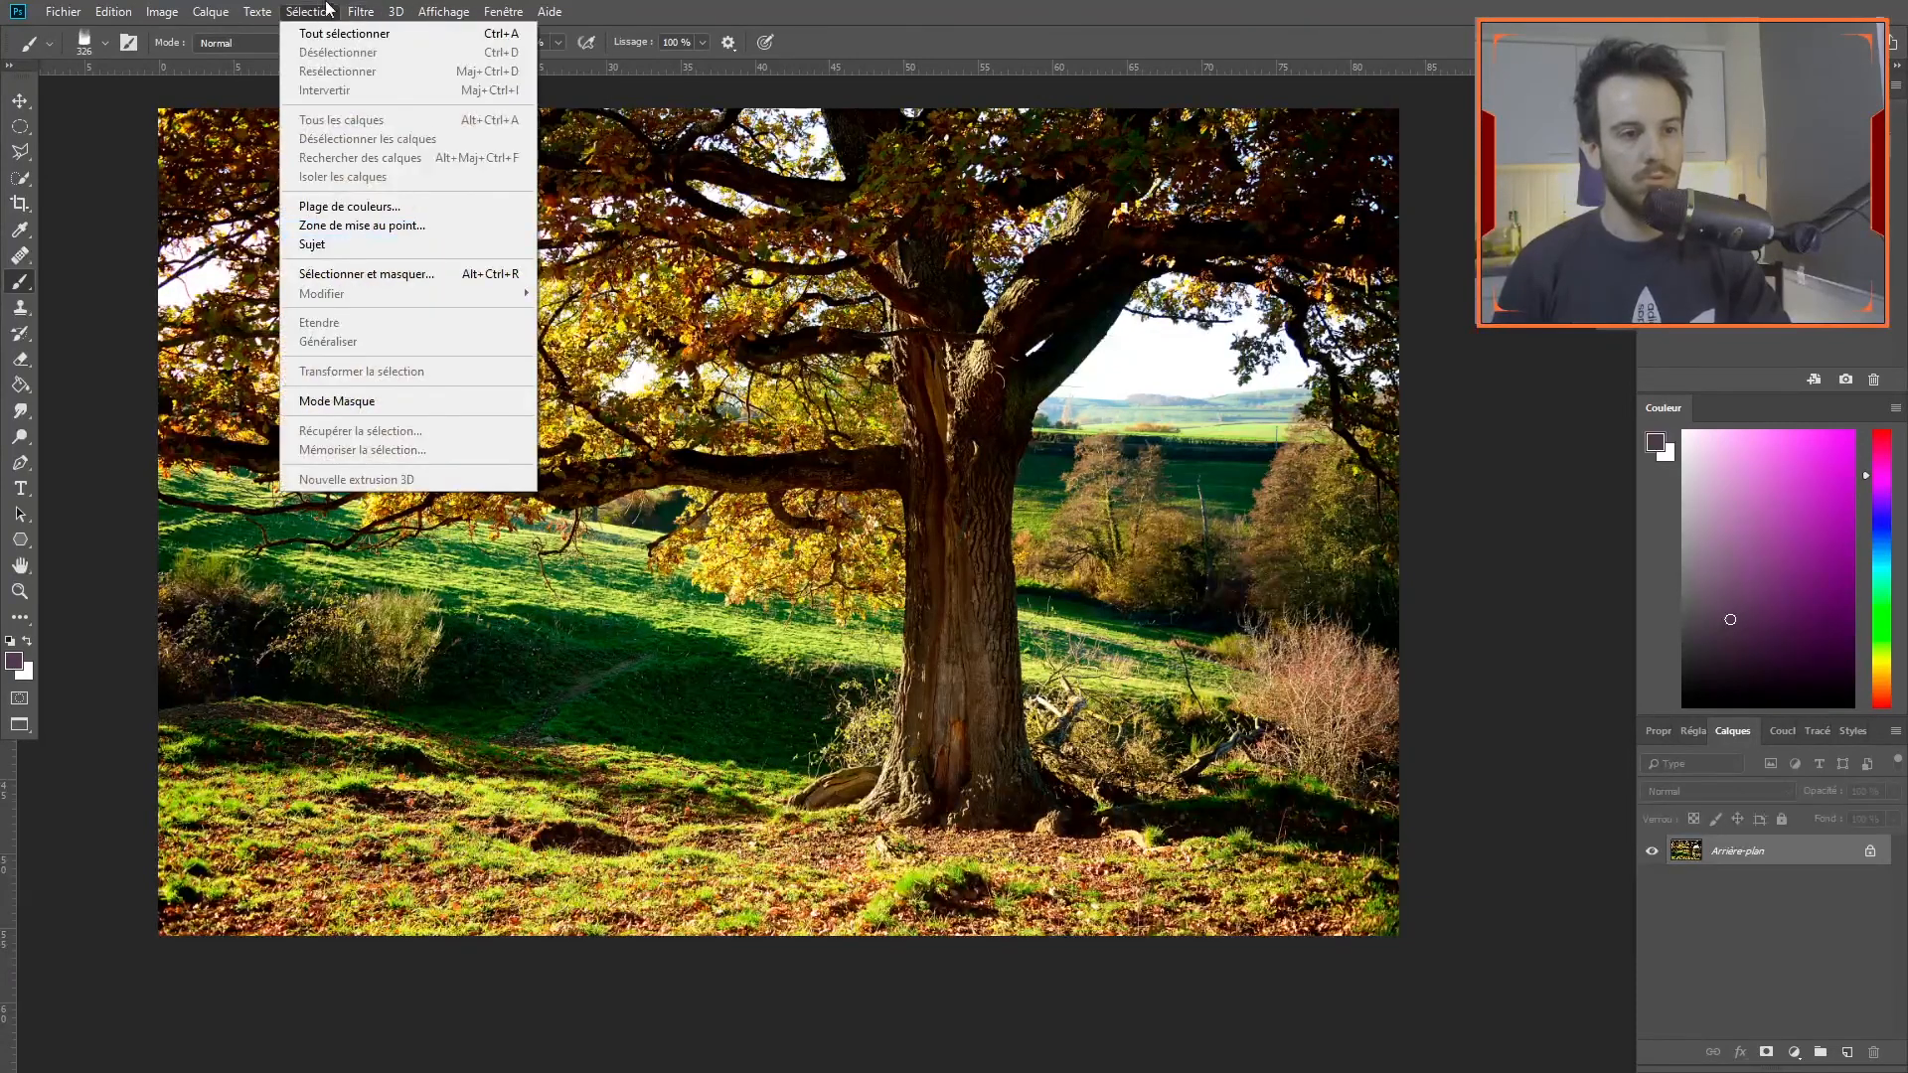
mouse_move(457, 349)
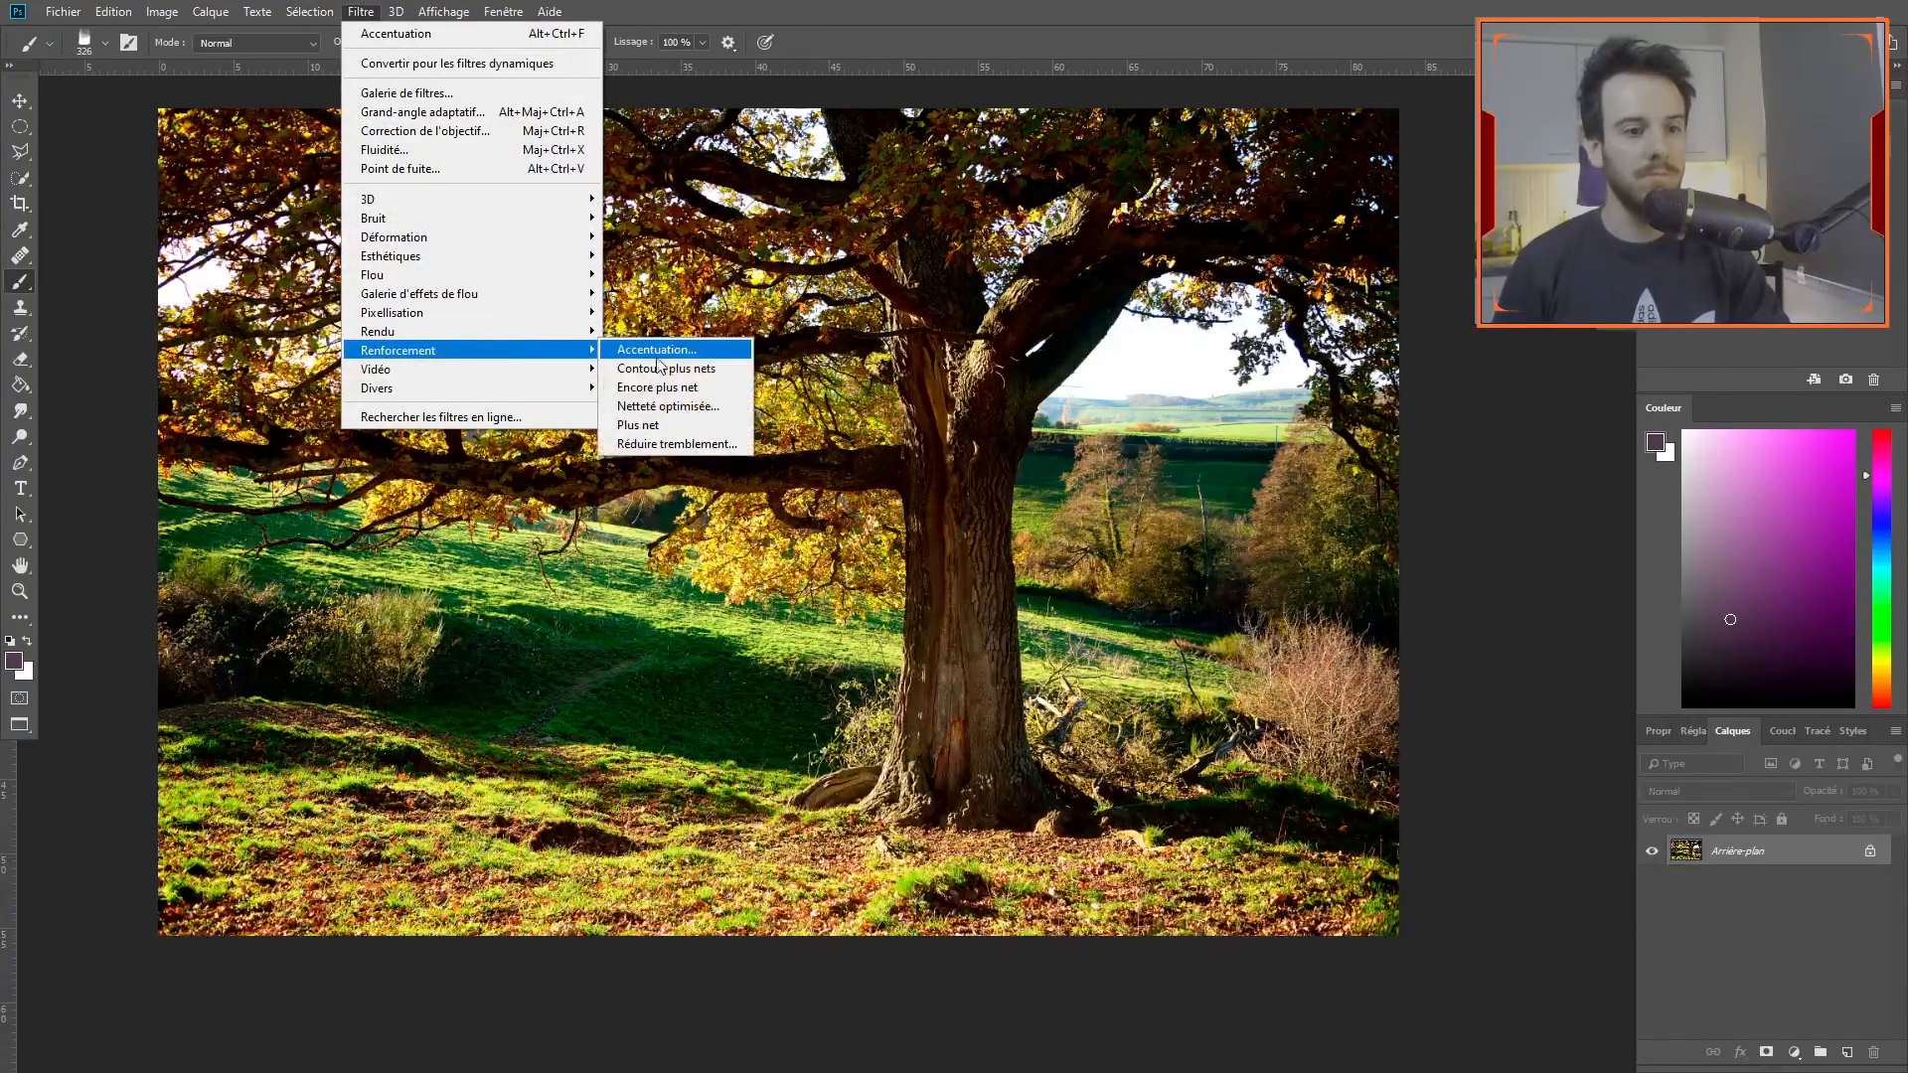
click(667, 353)
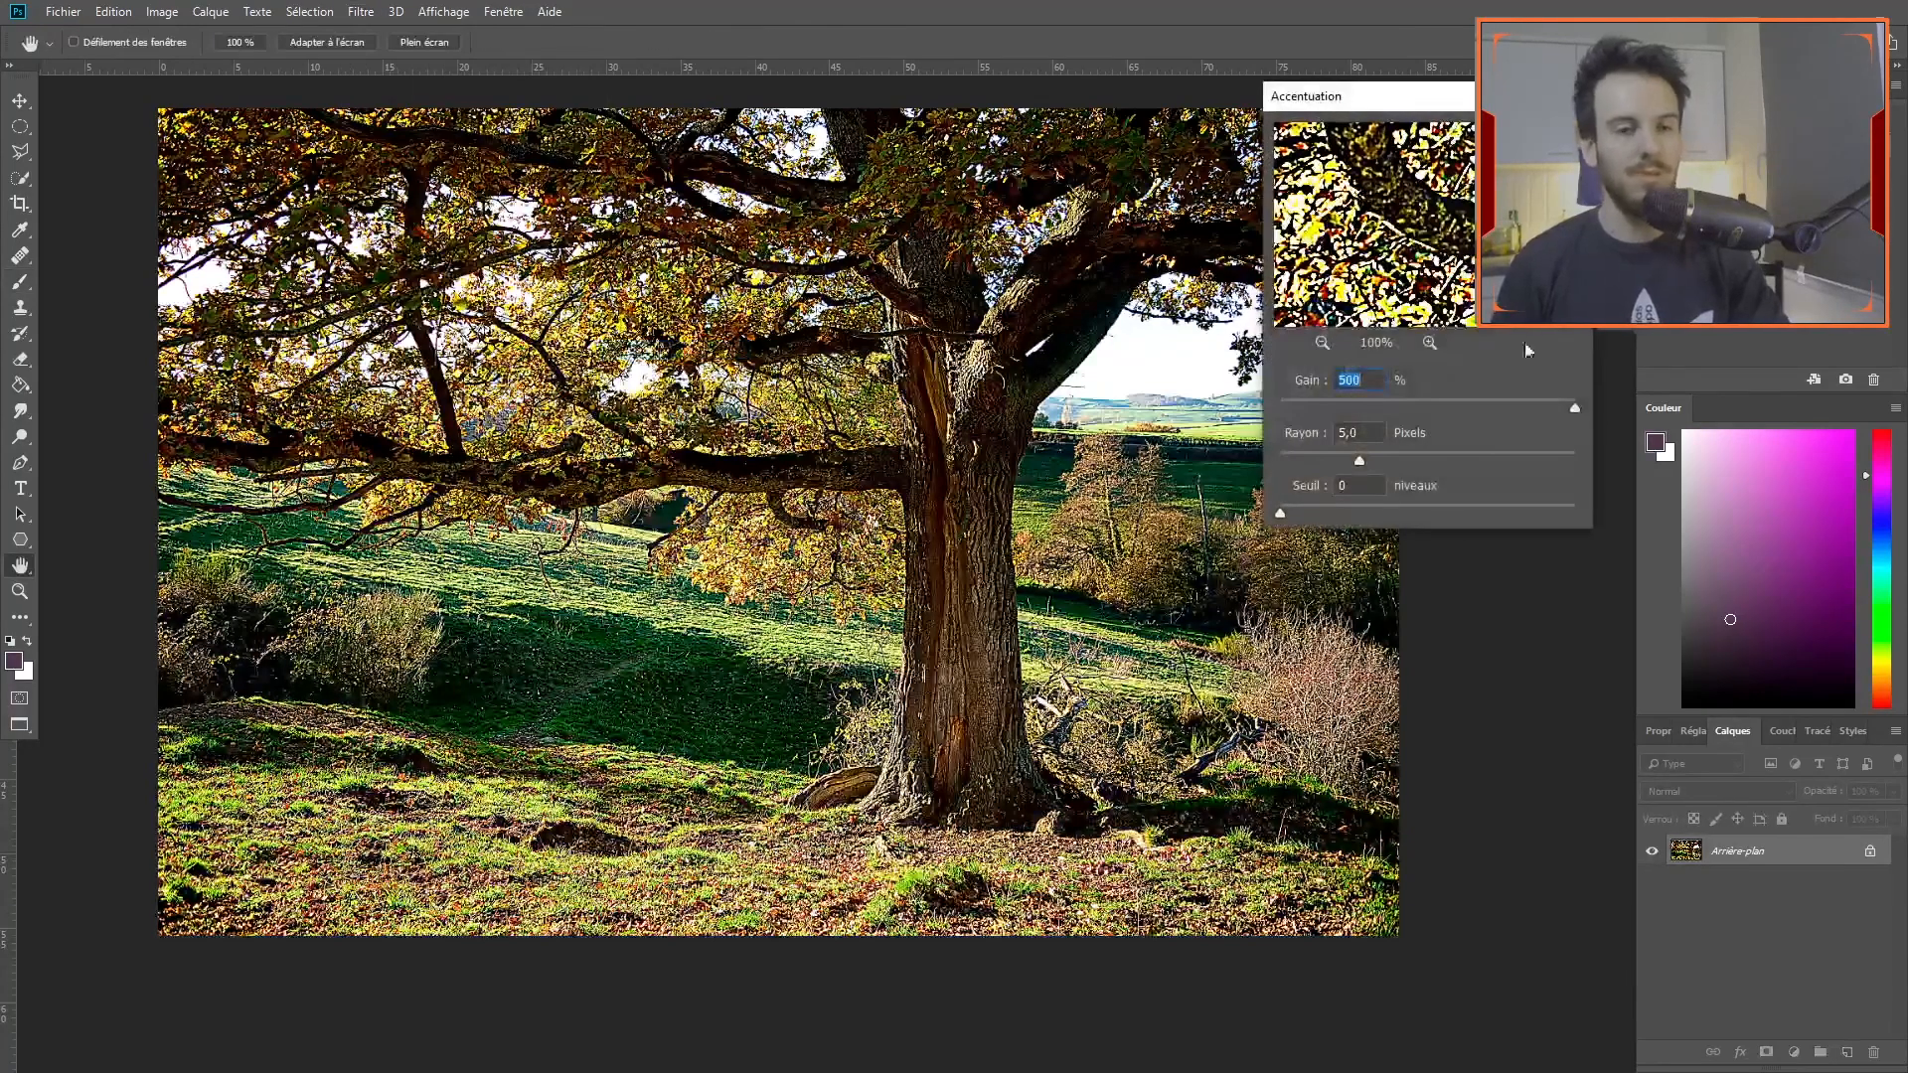
mouse_move(1383, 453)
mouse_down()
mouse_move(1411, 459)
mouse_move(1315, 453)
mouse_move(1416, 461)
mouse_up()
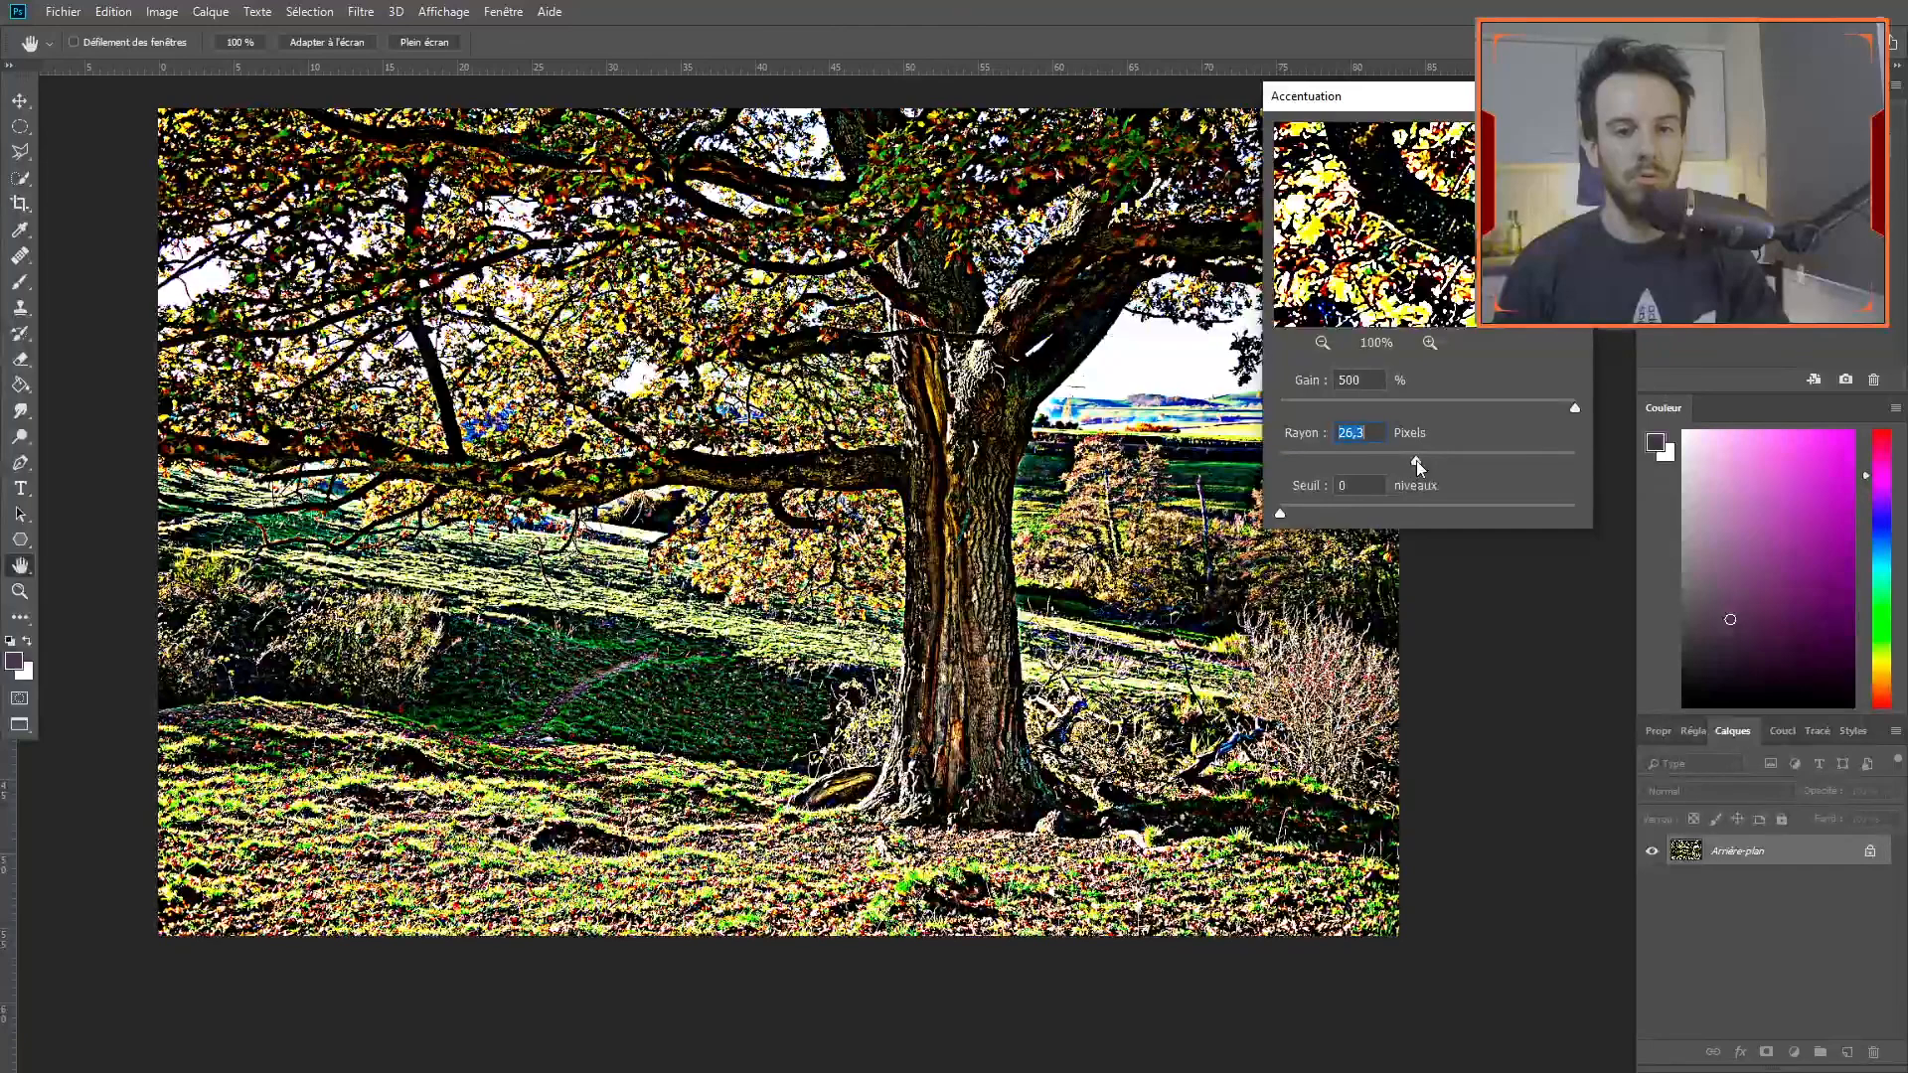
key(Return)
key(b)
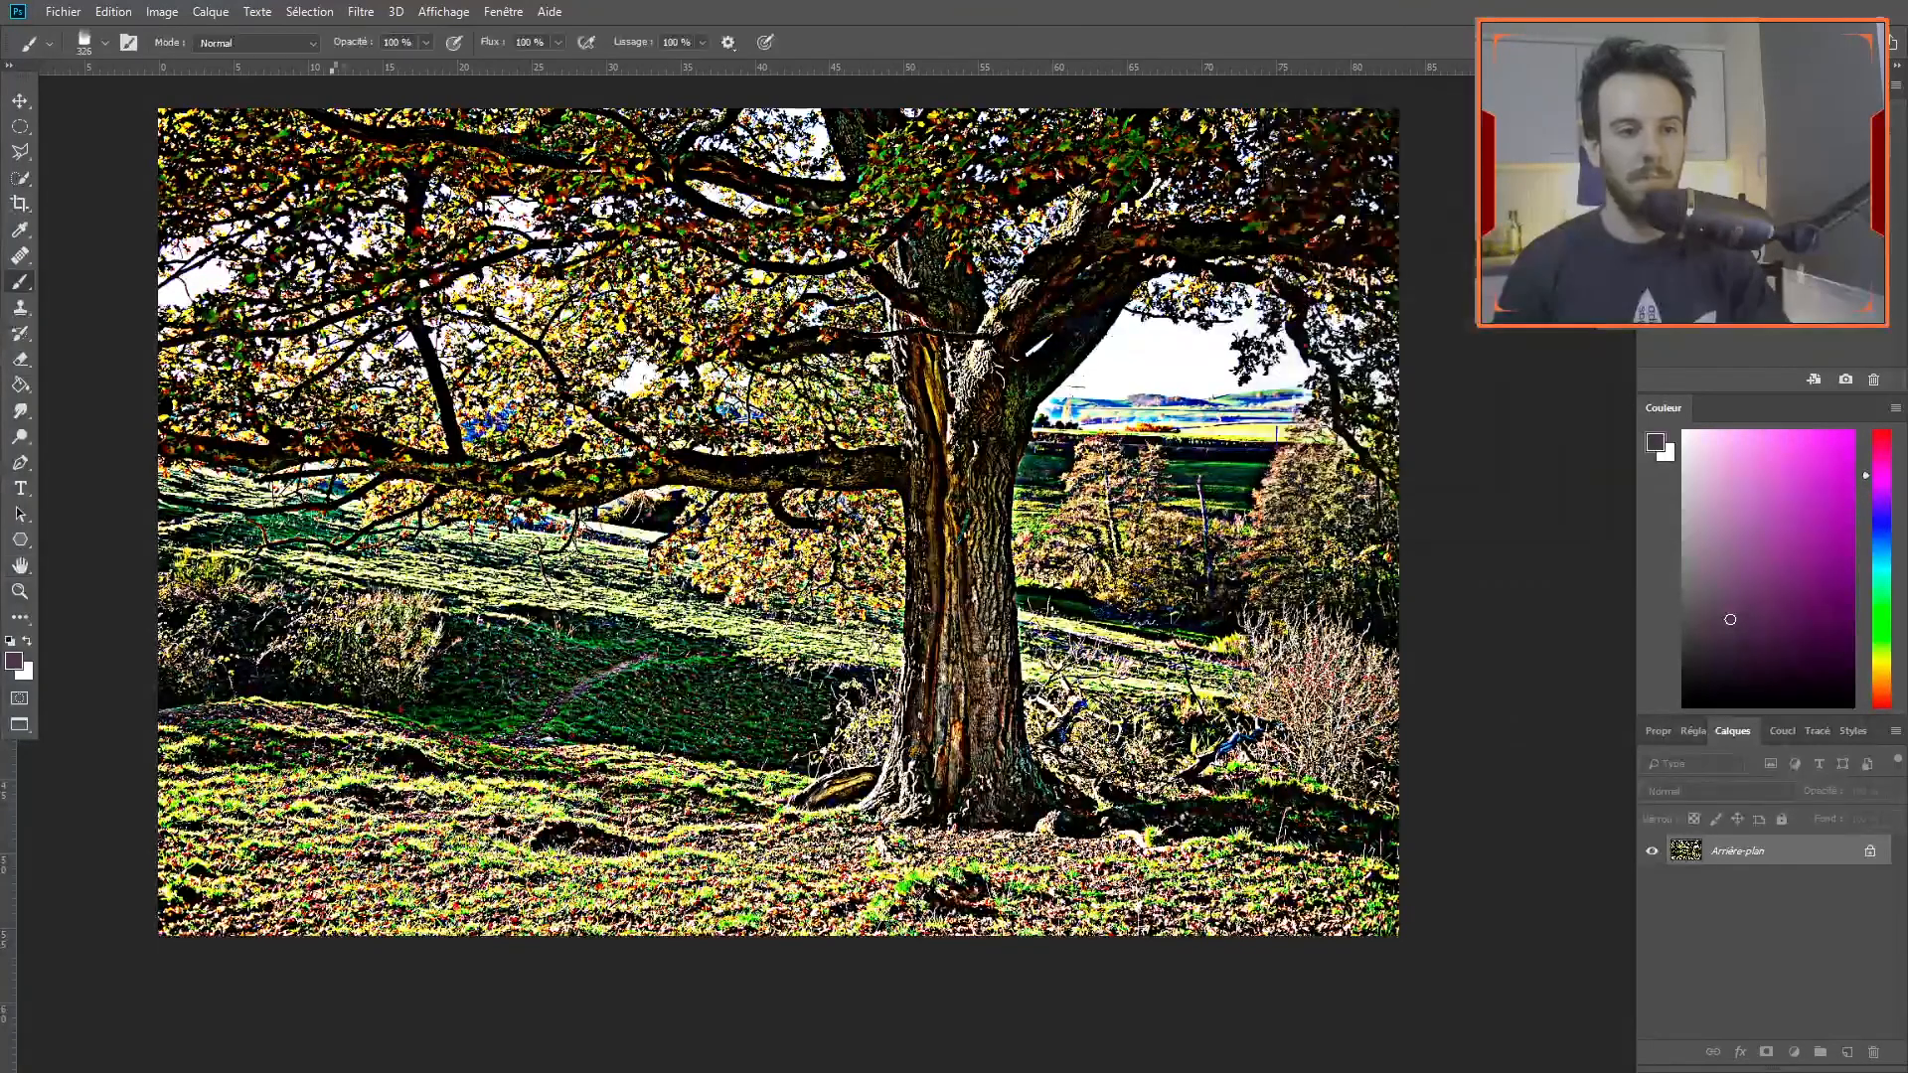
Try a Seuil adjustment at about 61 on the sharpened tree photo, inspect it, and undo both the adjustment and the sharpening.
click(162, 11)
mouse_move(198, 64)
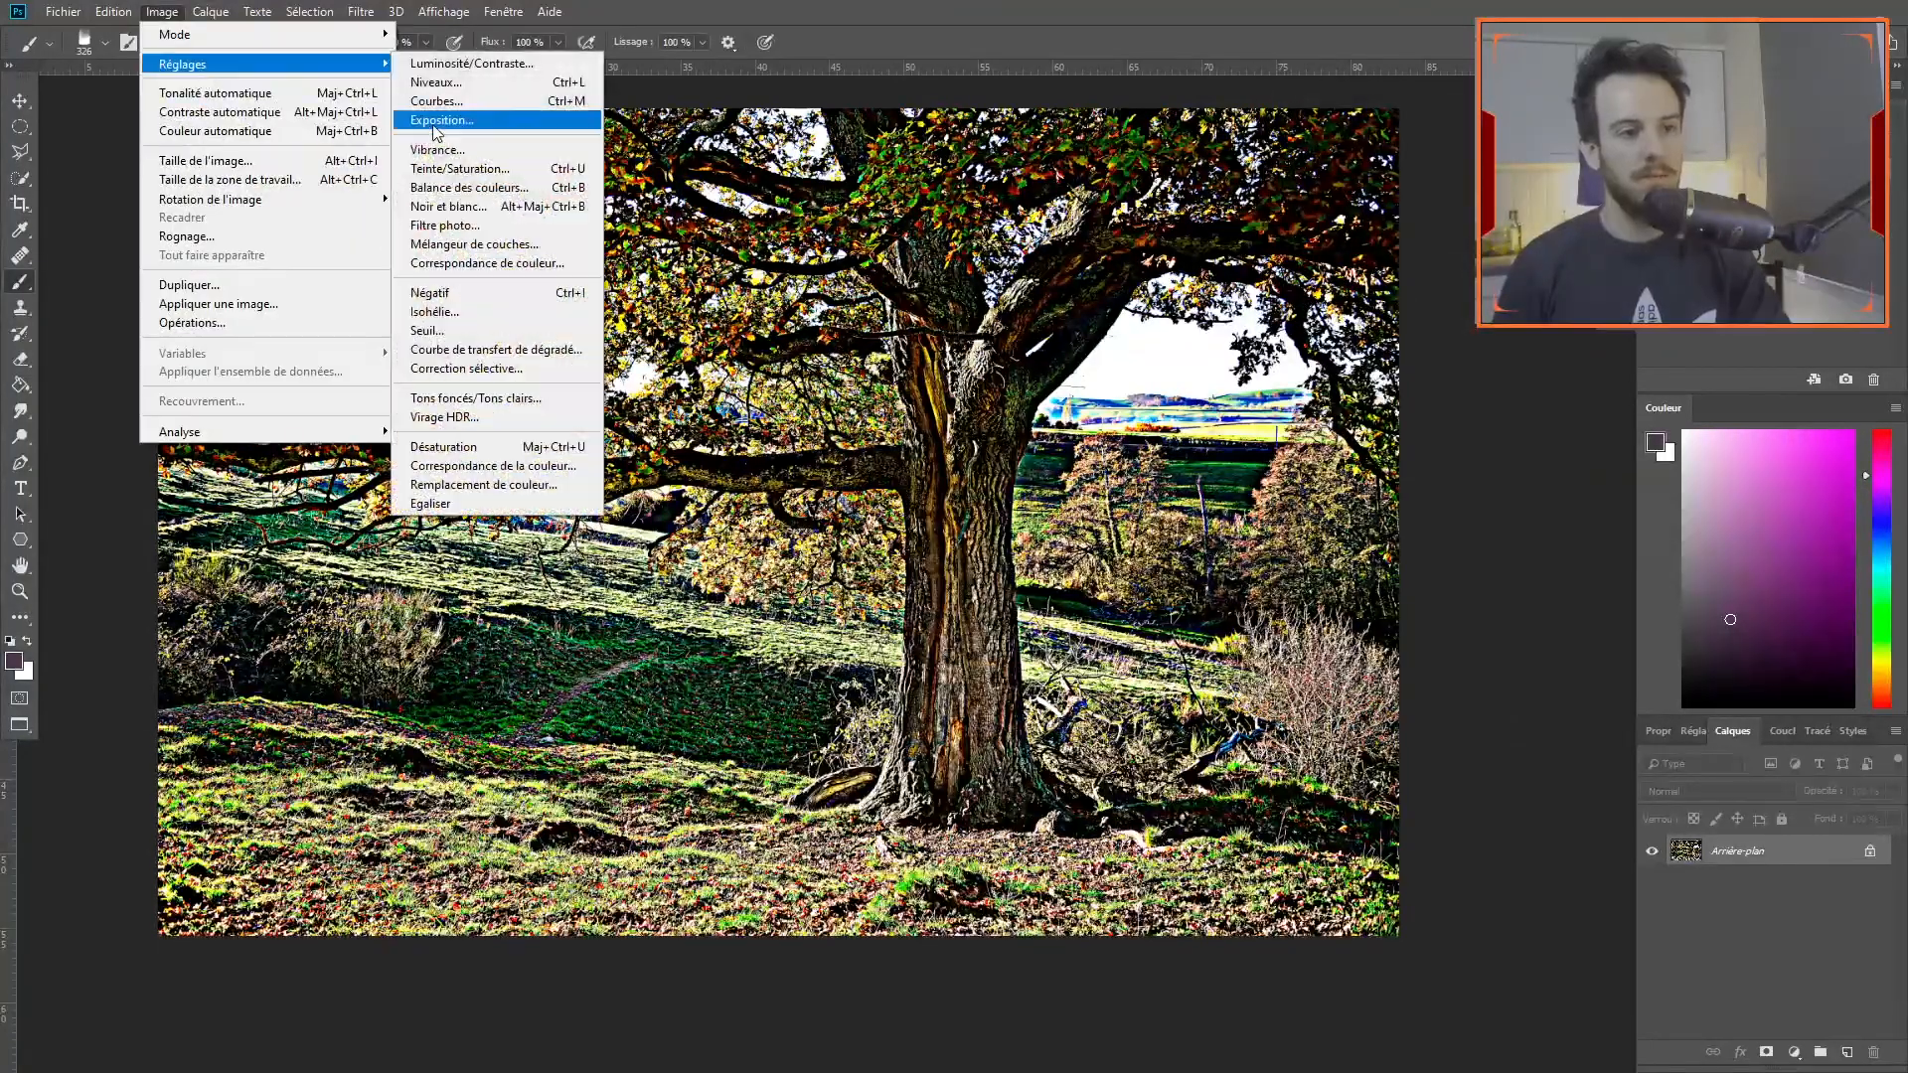
click(479, 332)
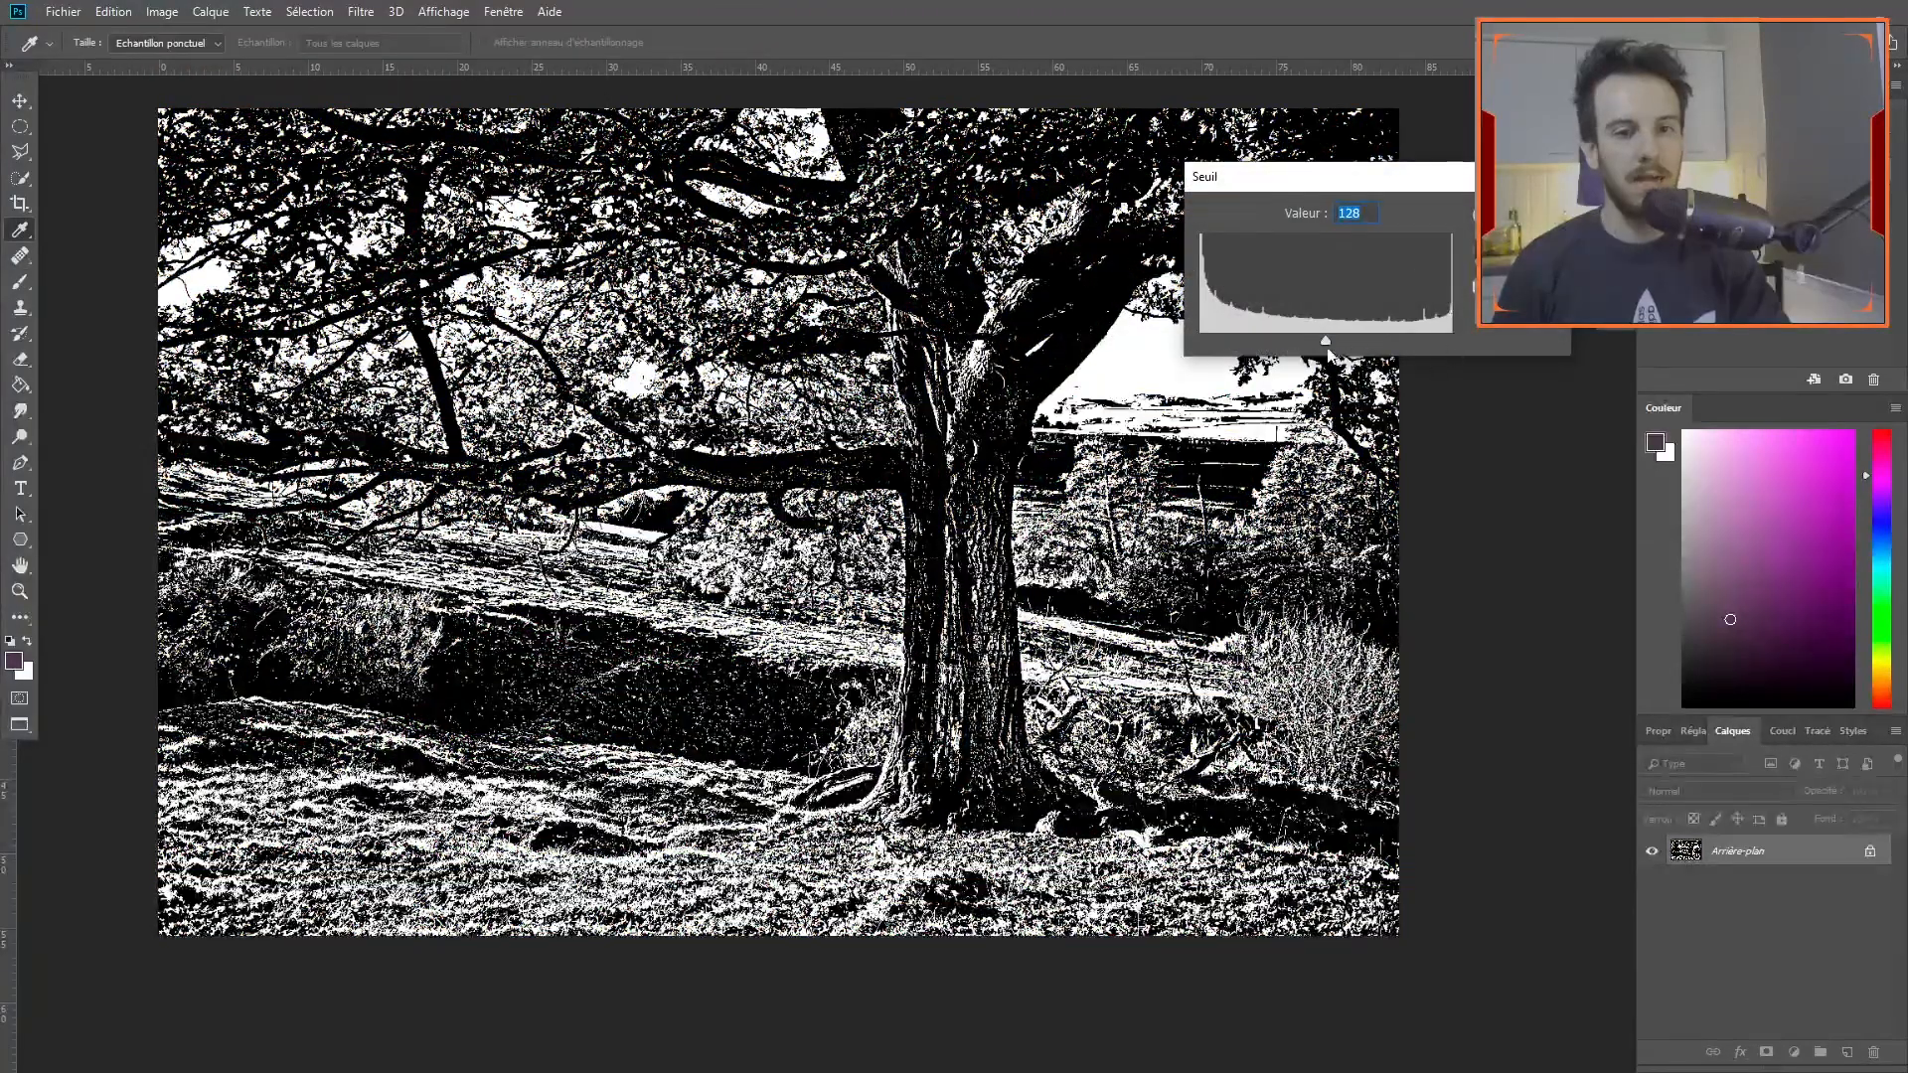
drag(1324, 343, 1260, 343)
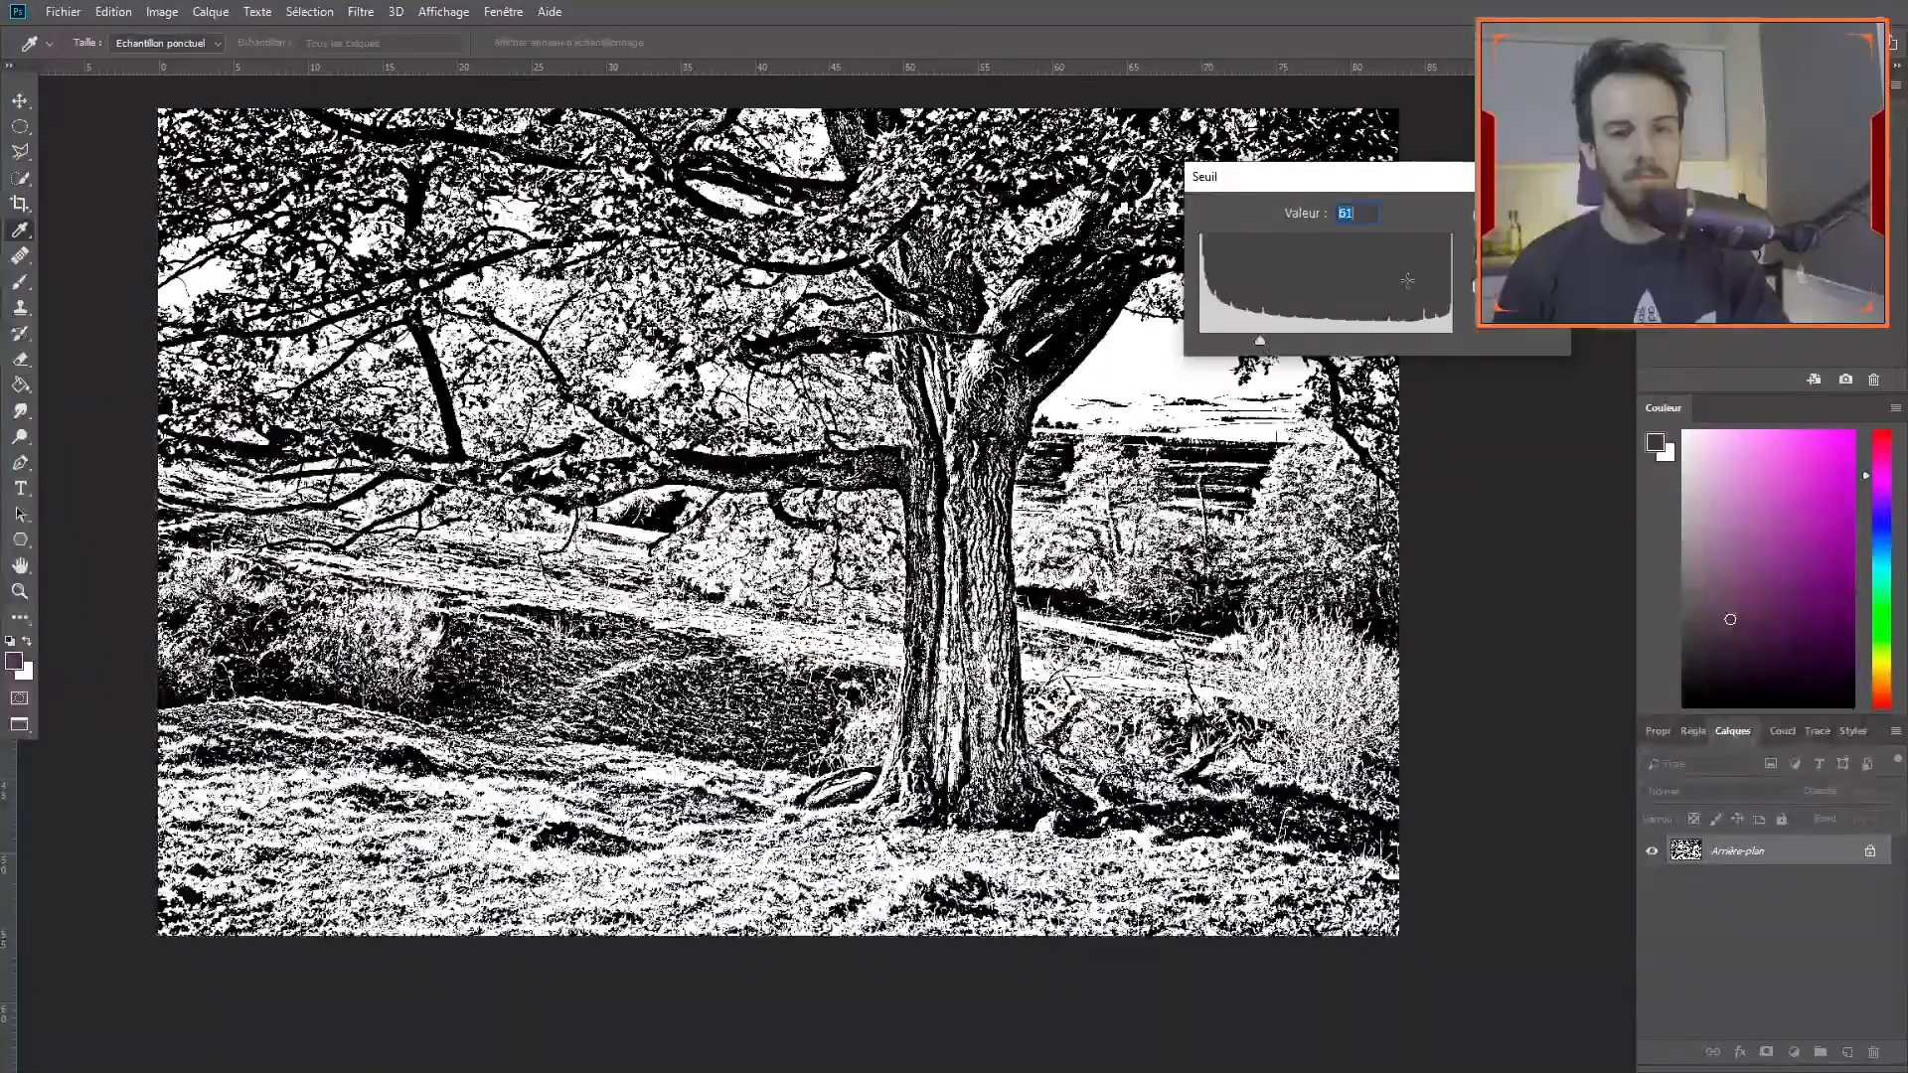
click(1516, 239)
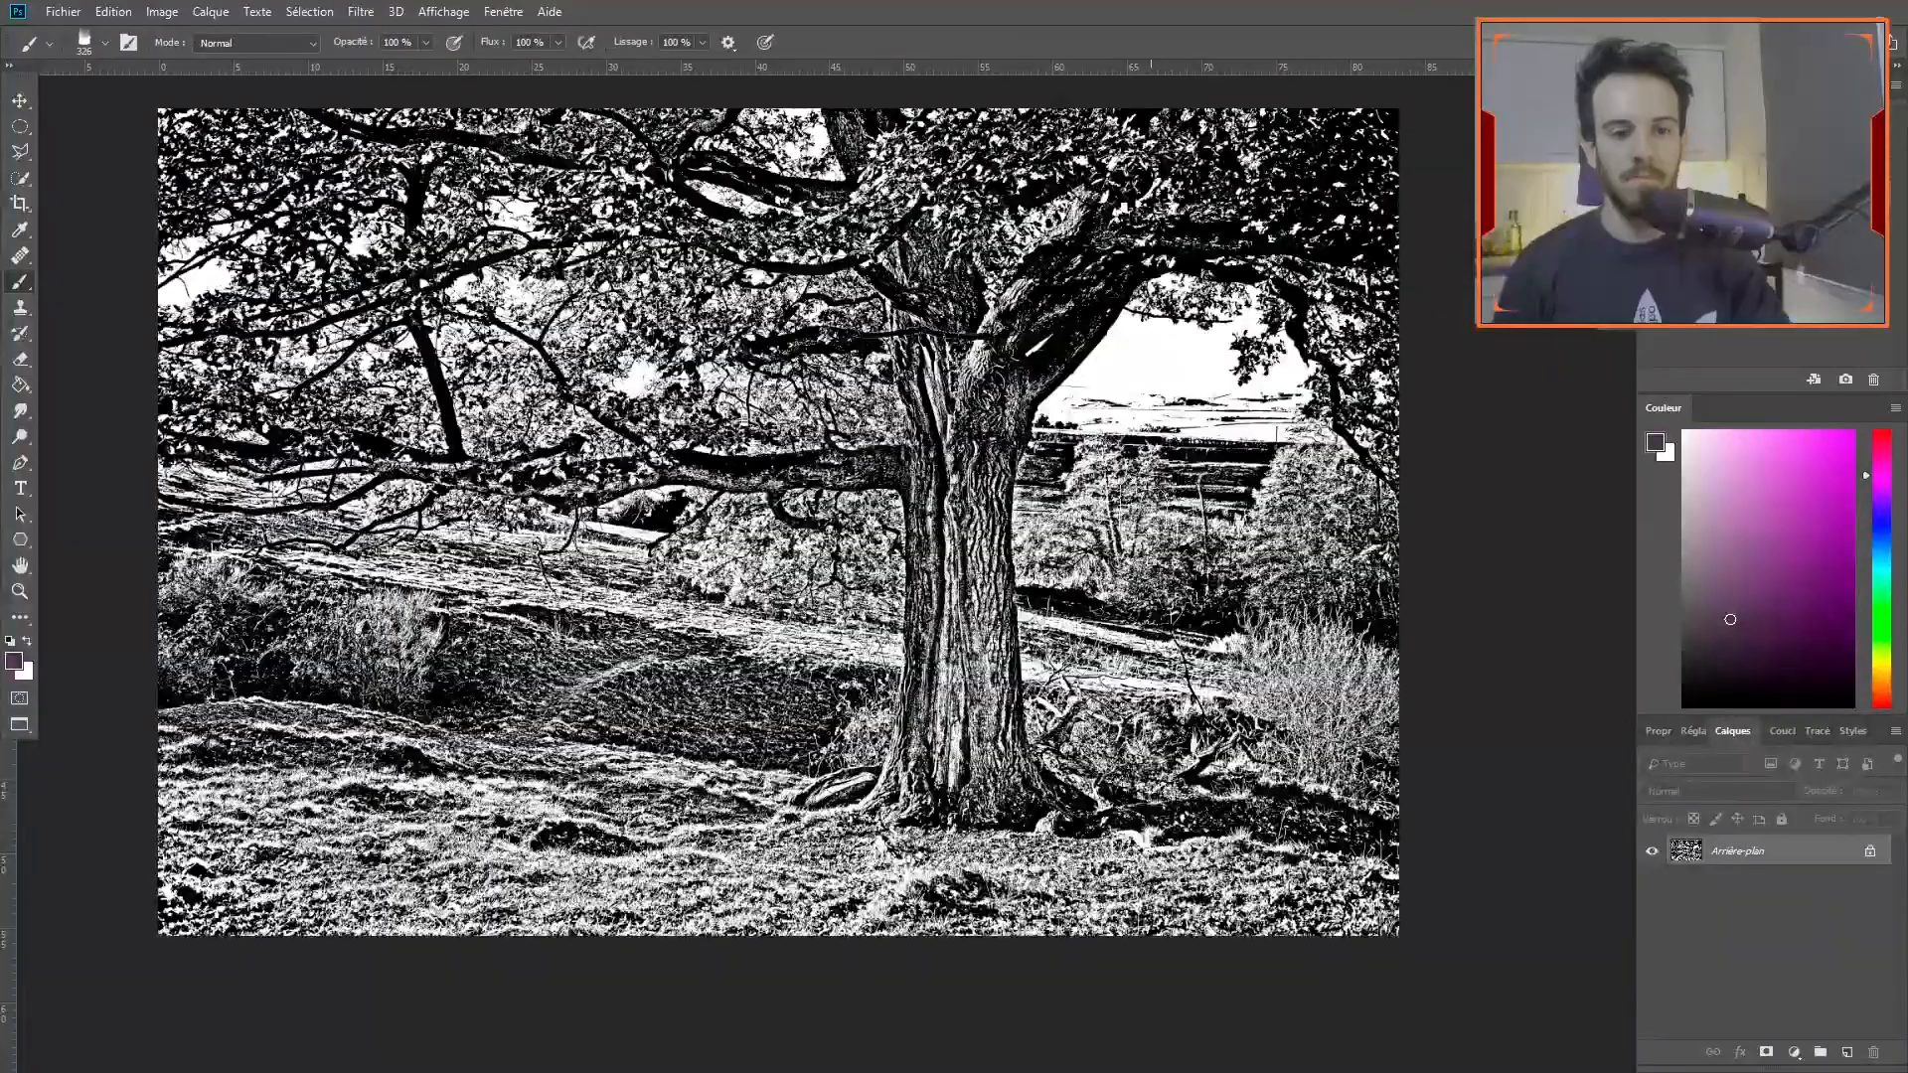
drag(1008, 636, 1050, 639)
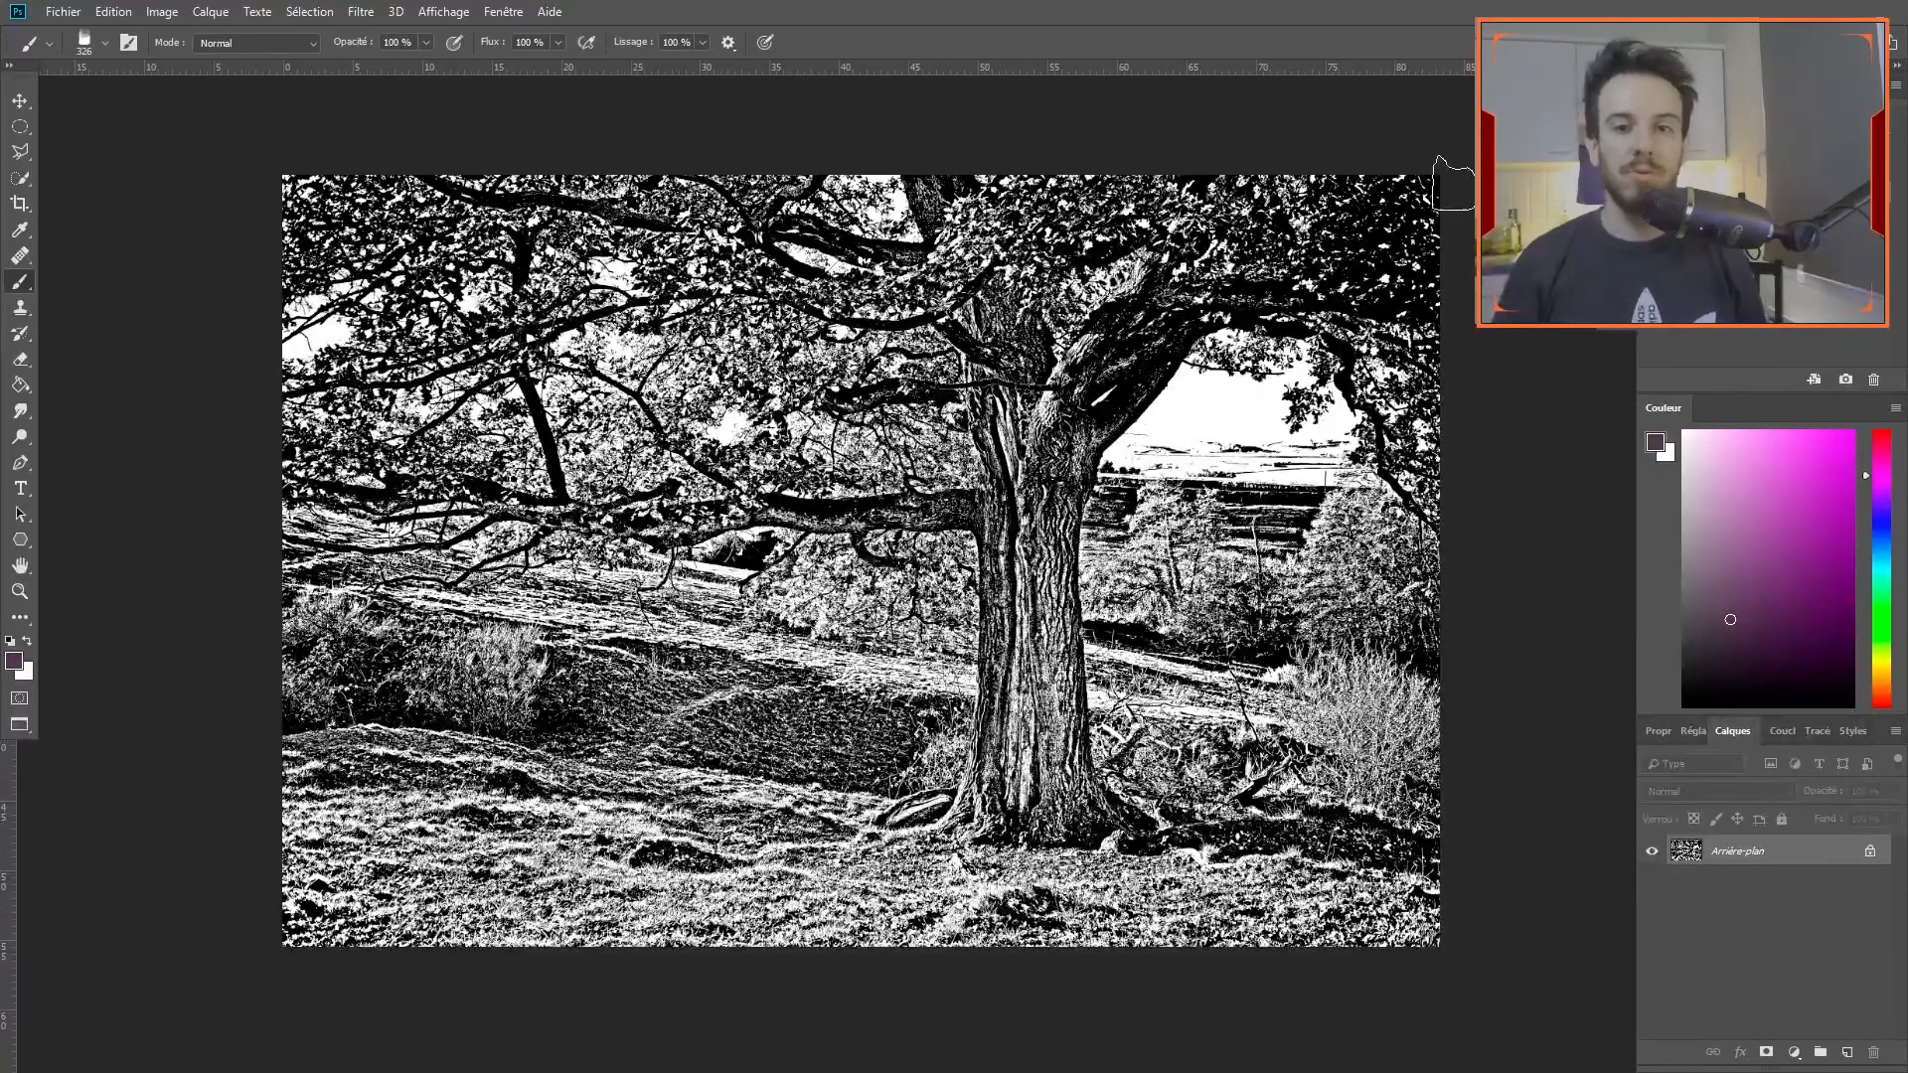
key(ctrl+alt+z)
key(ctrl+alt+z)
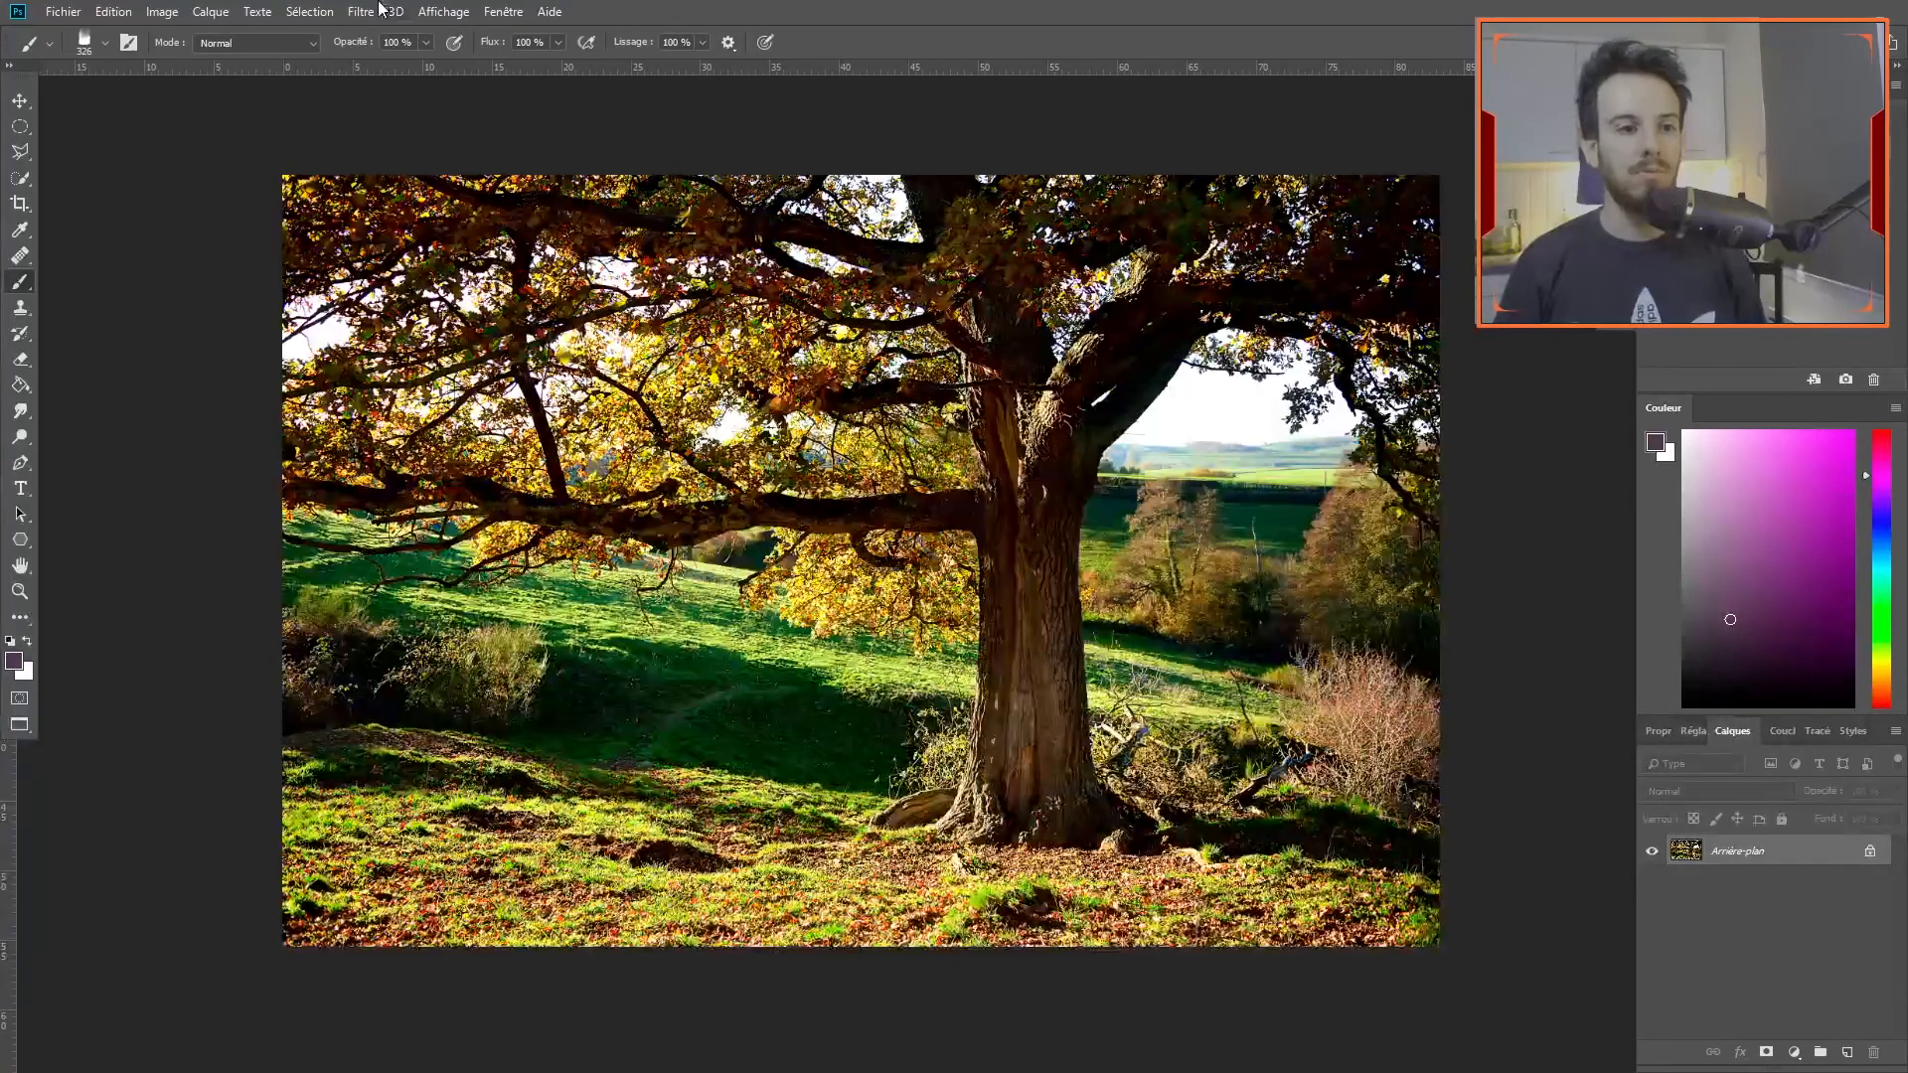
Apply the Accentuation filter to the original tree photo at Gain 500 %, Rayon 7,7 pixels and Seuil 255 niveaux.
click(375, 12)
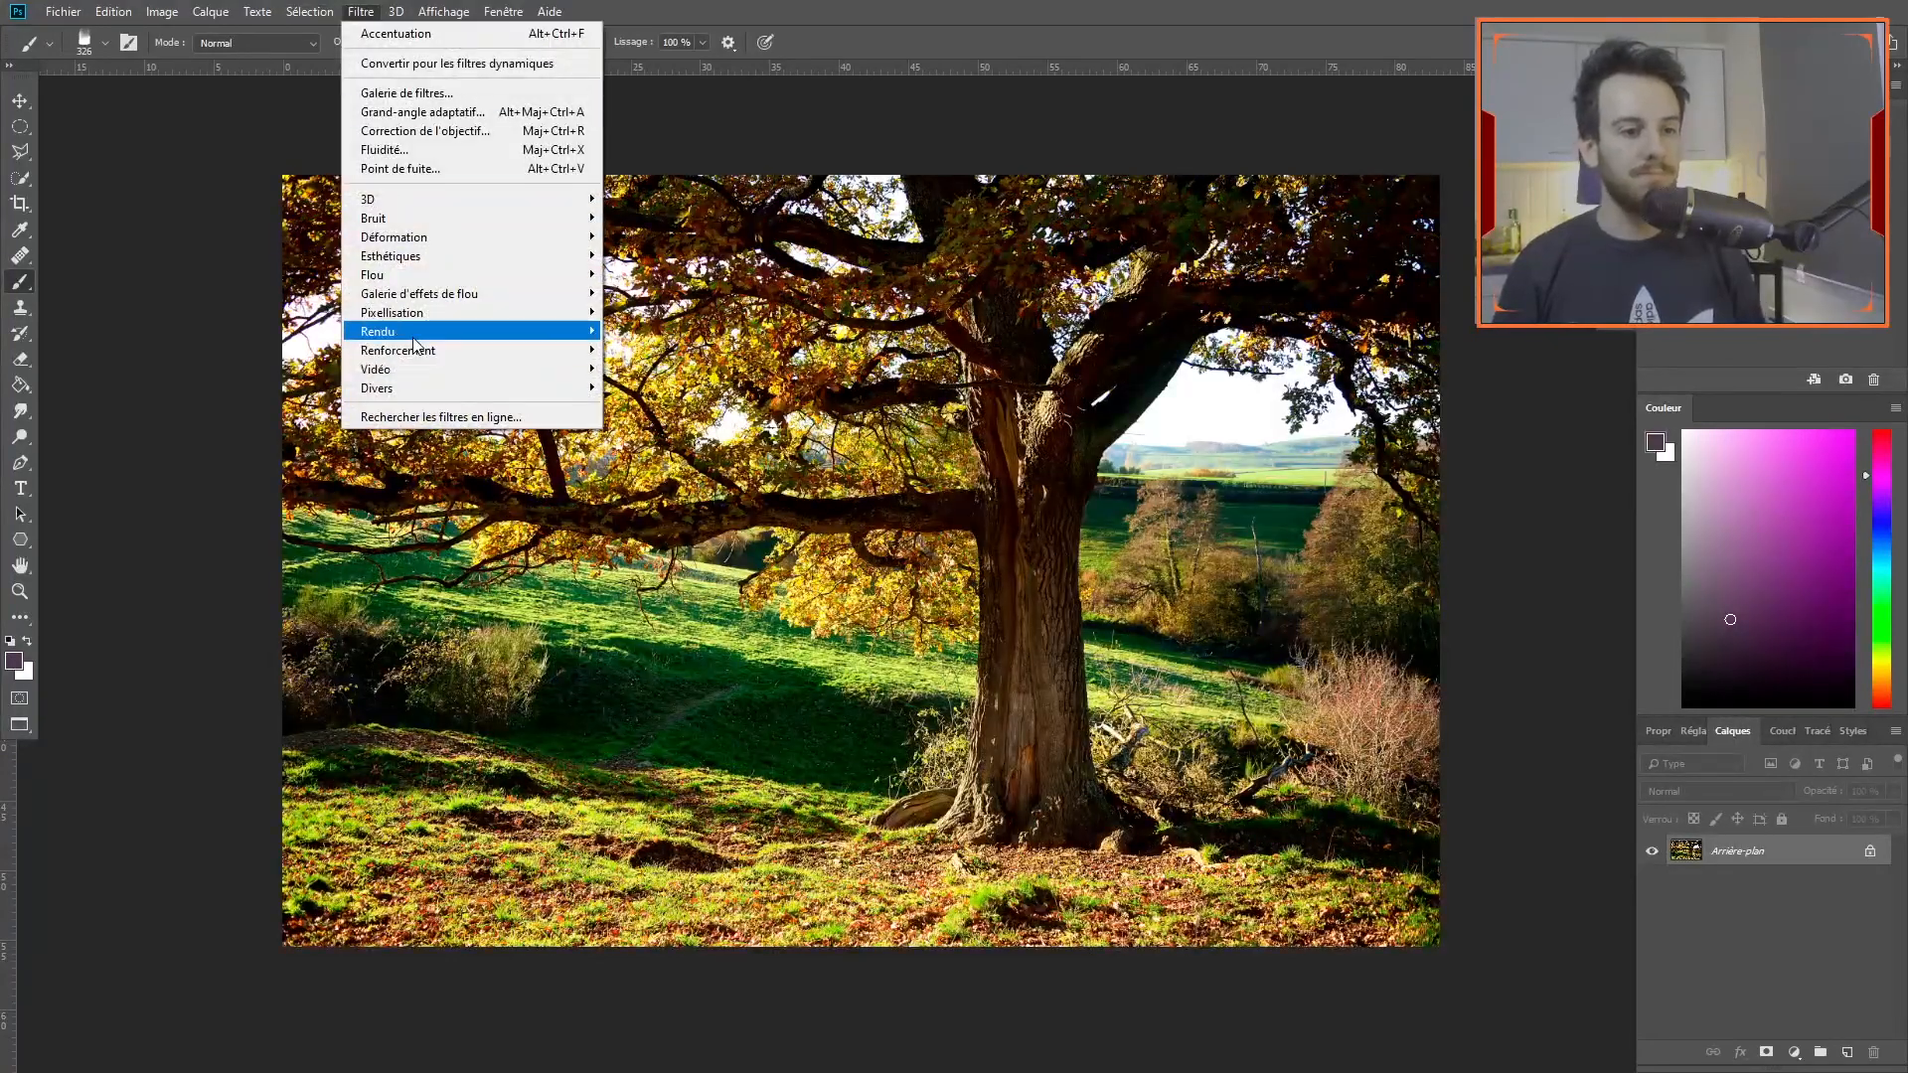
mouse_move(415, 347)
click(696, 349)
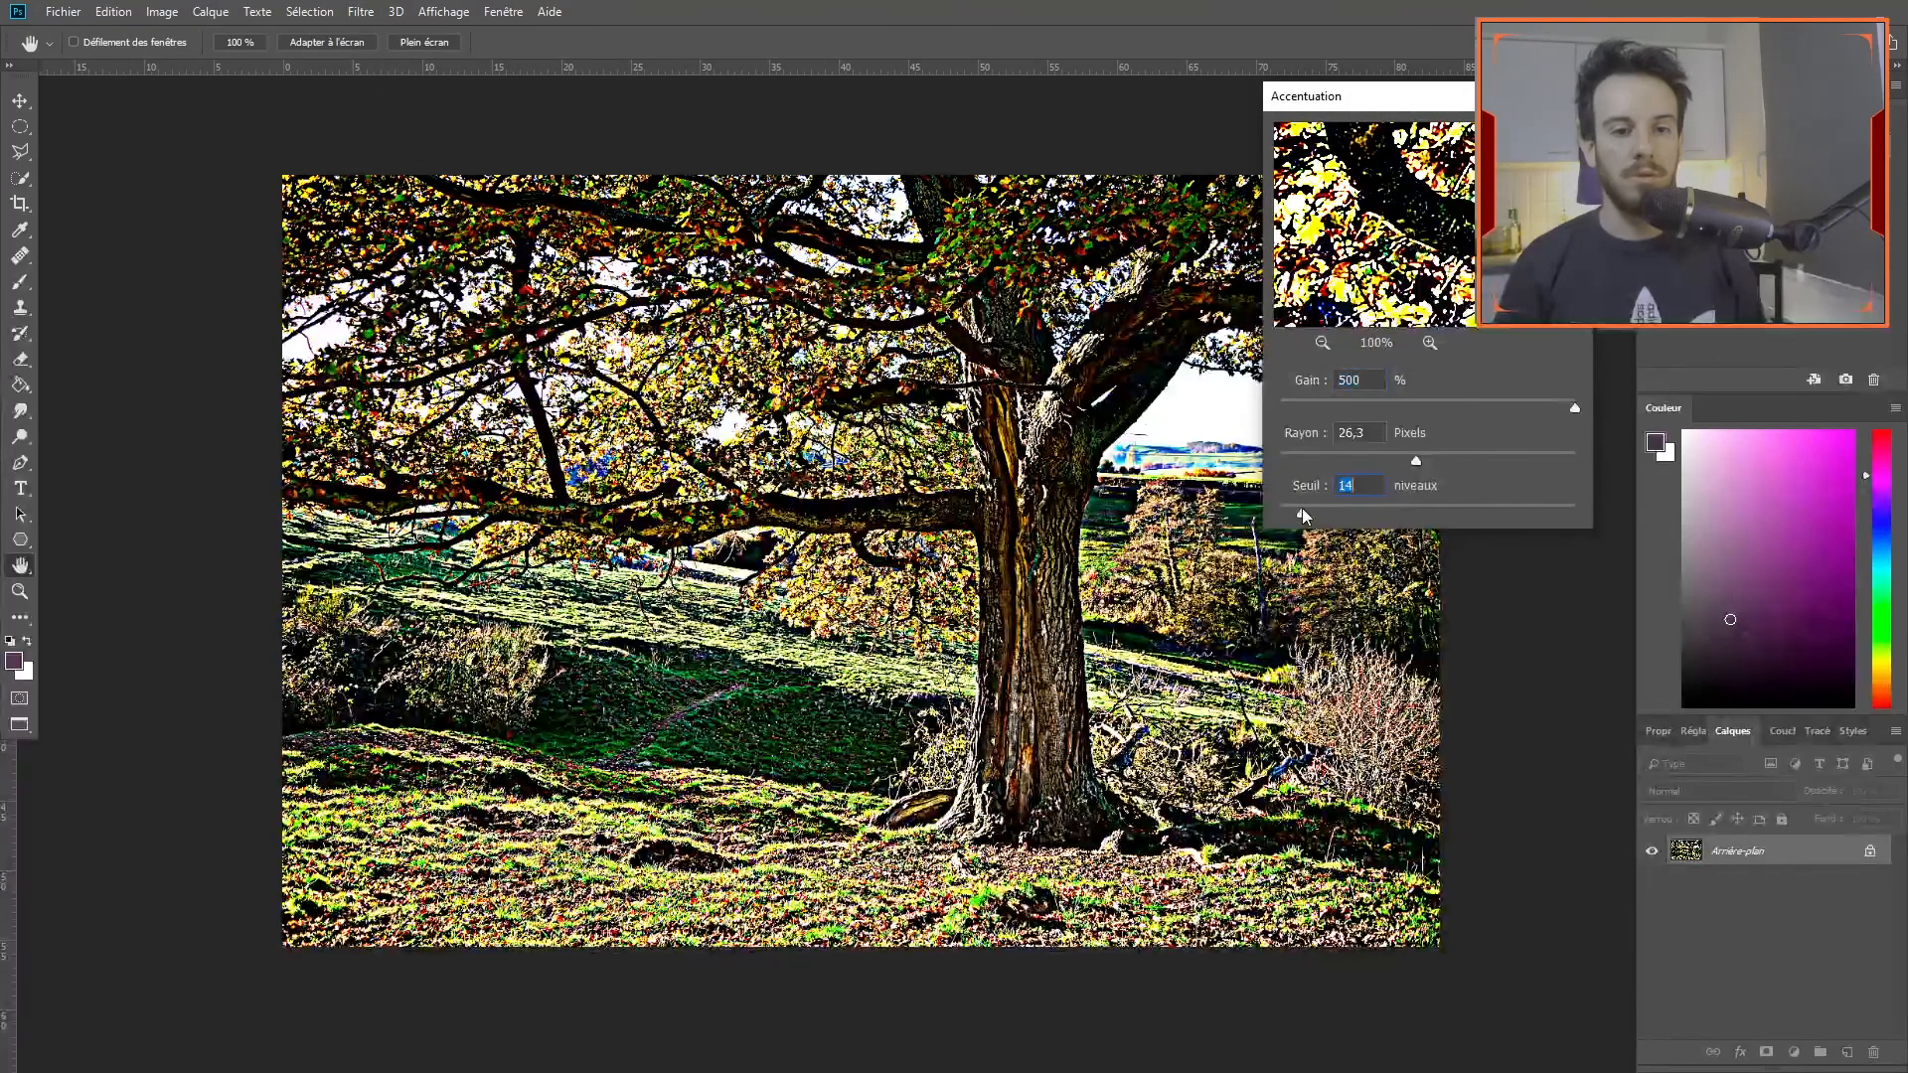
drag(1401, 509, 1611, 510)
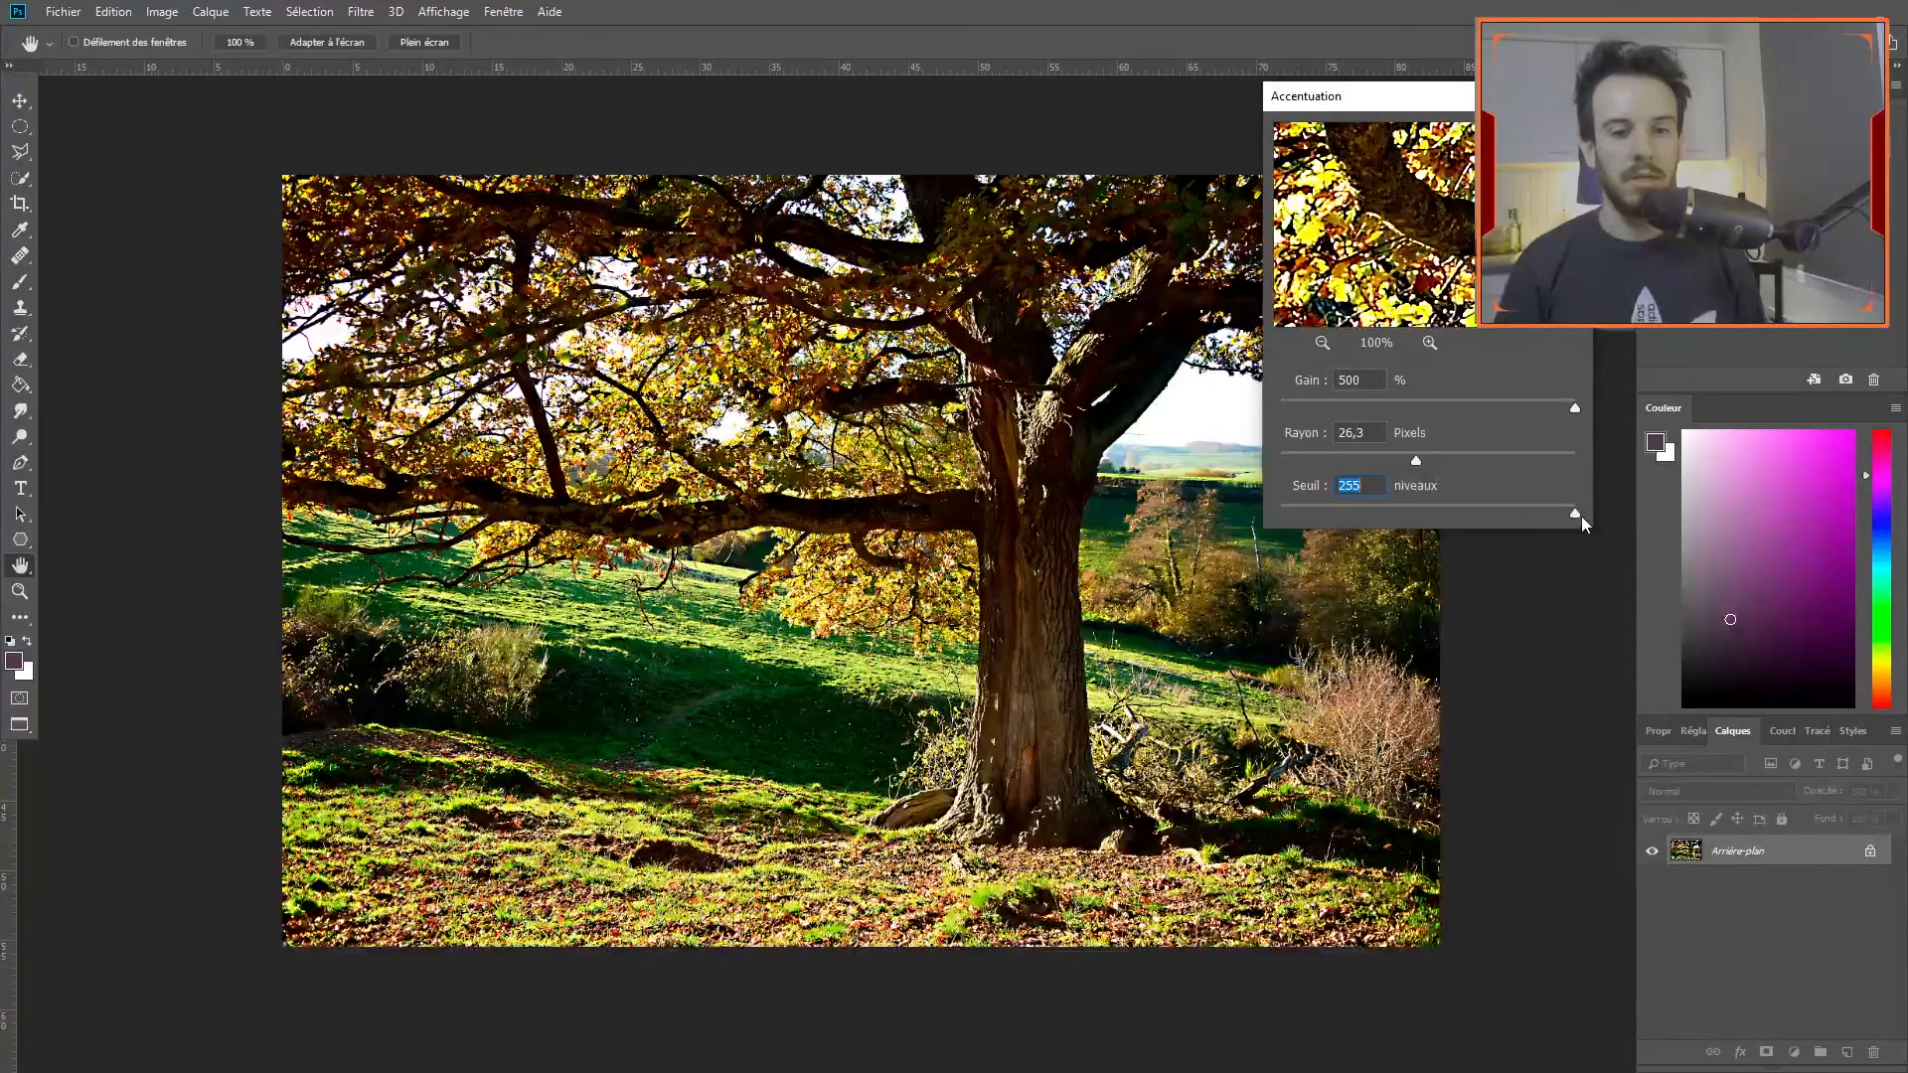
drag(1417, 461, 1280, 460)
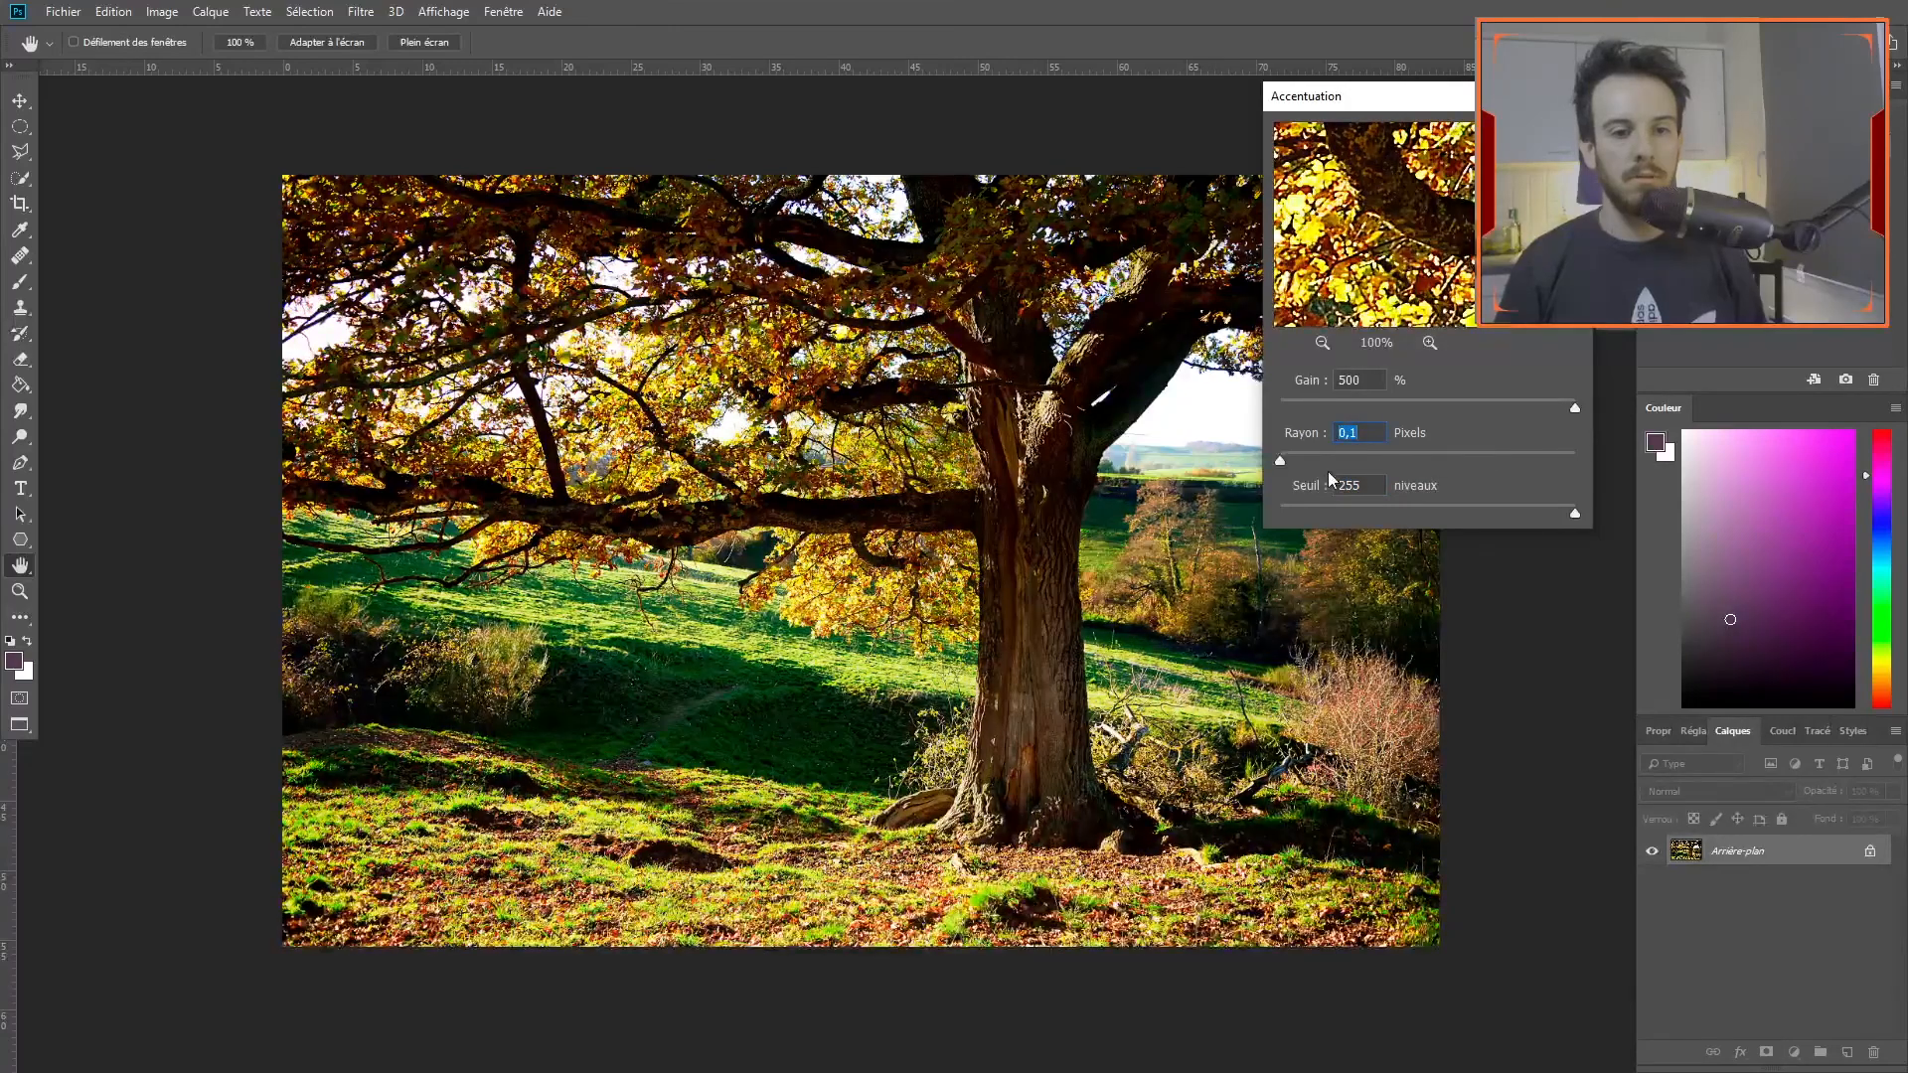
drag(1530, 463, 1380, 455)
click(1535, 133)
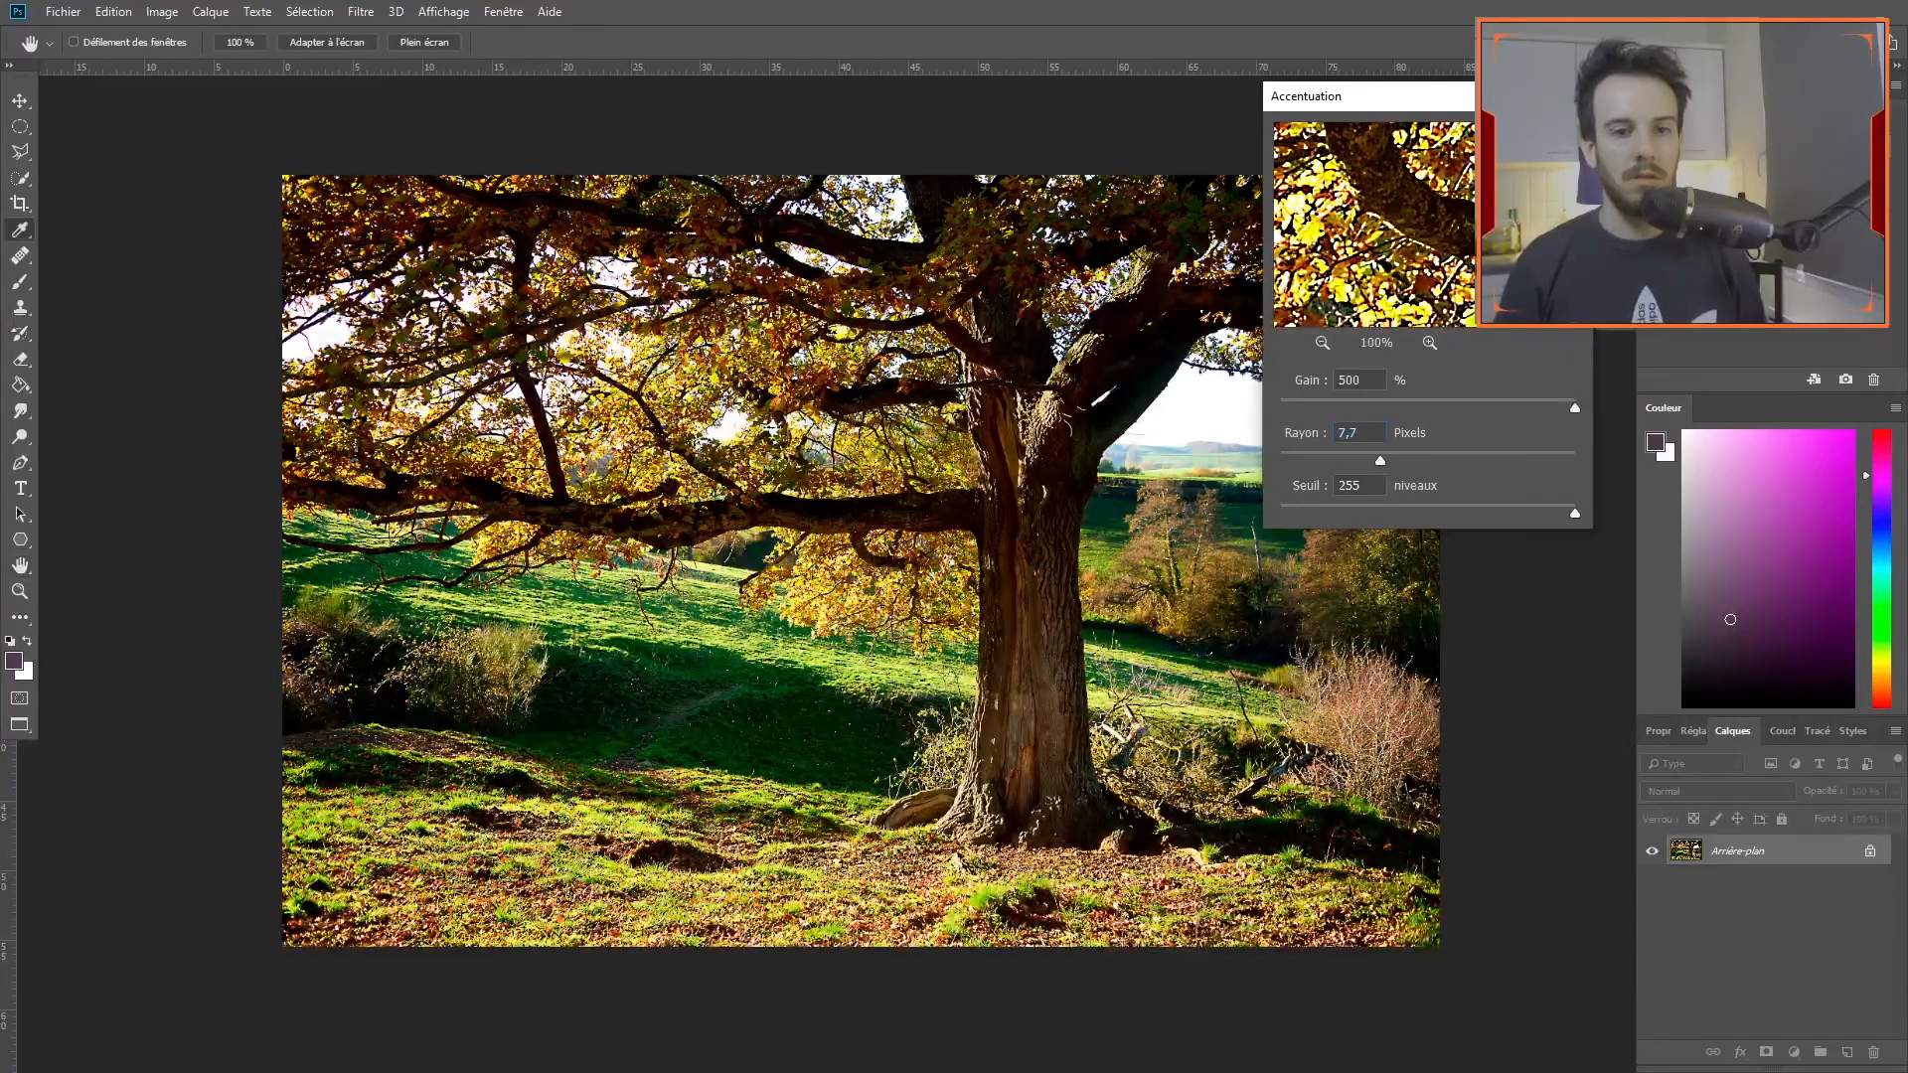
Apply a Seuil adjustment slightly above 129 to the tree photo for a high-contrast image with large solid blacks.
click(154, 12)
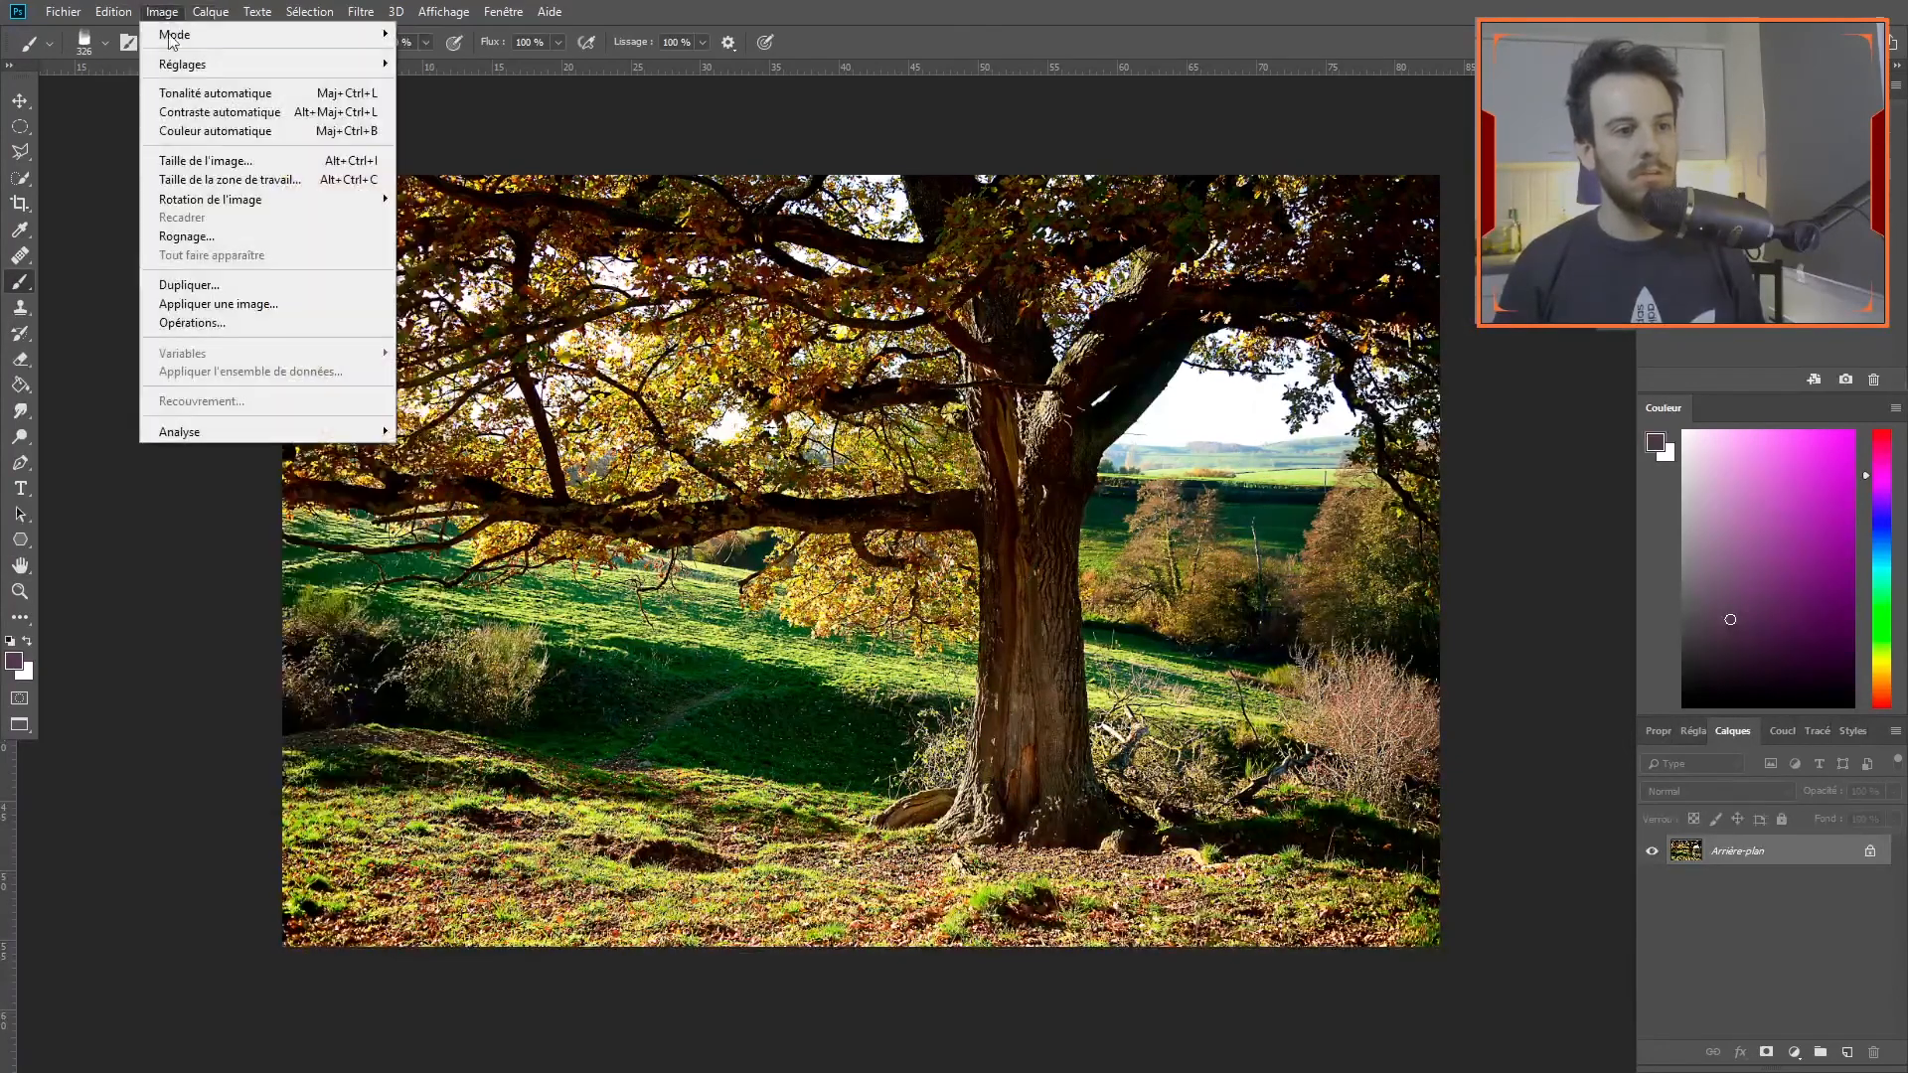
mouse_move(193, 65)
click(430, 330)
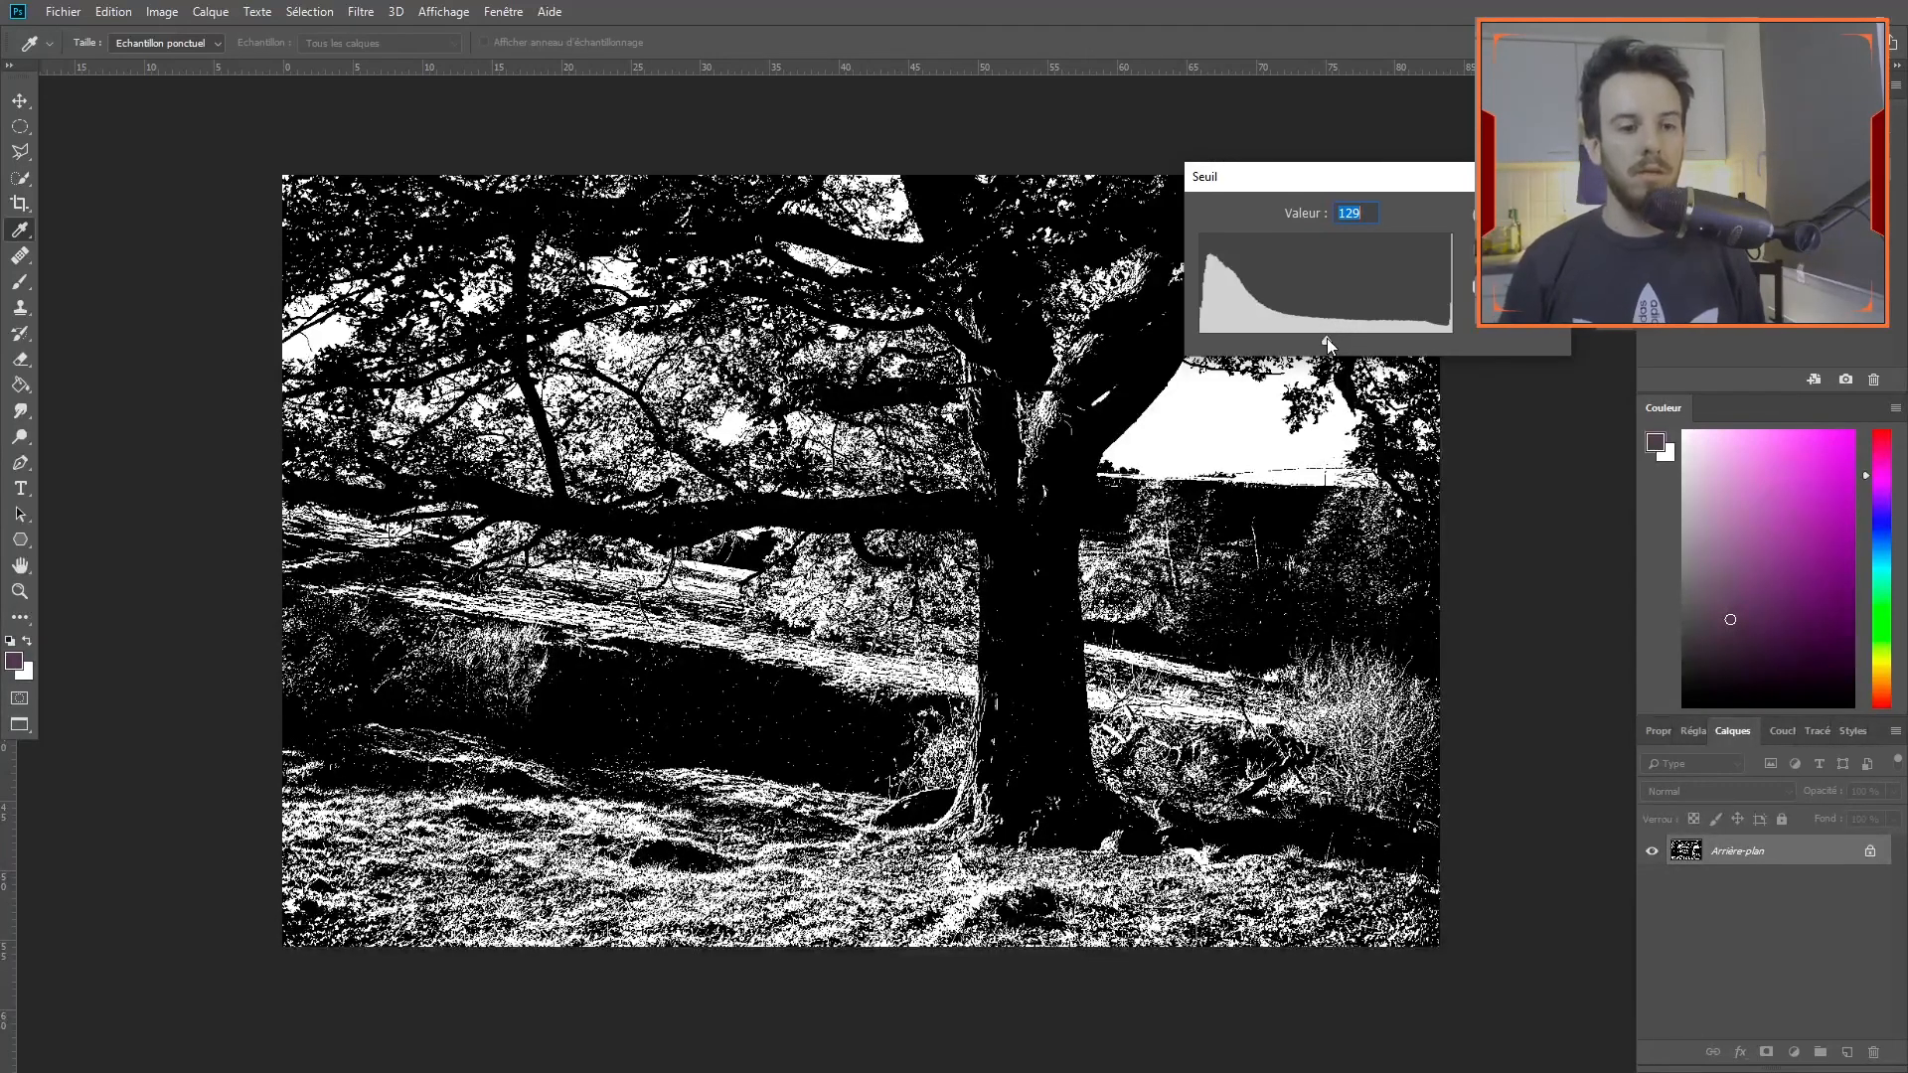
click(1242, 374)
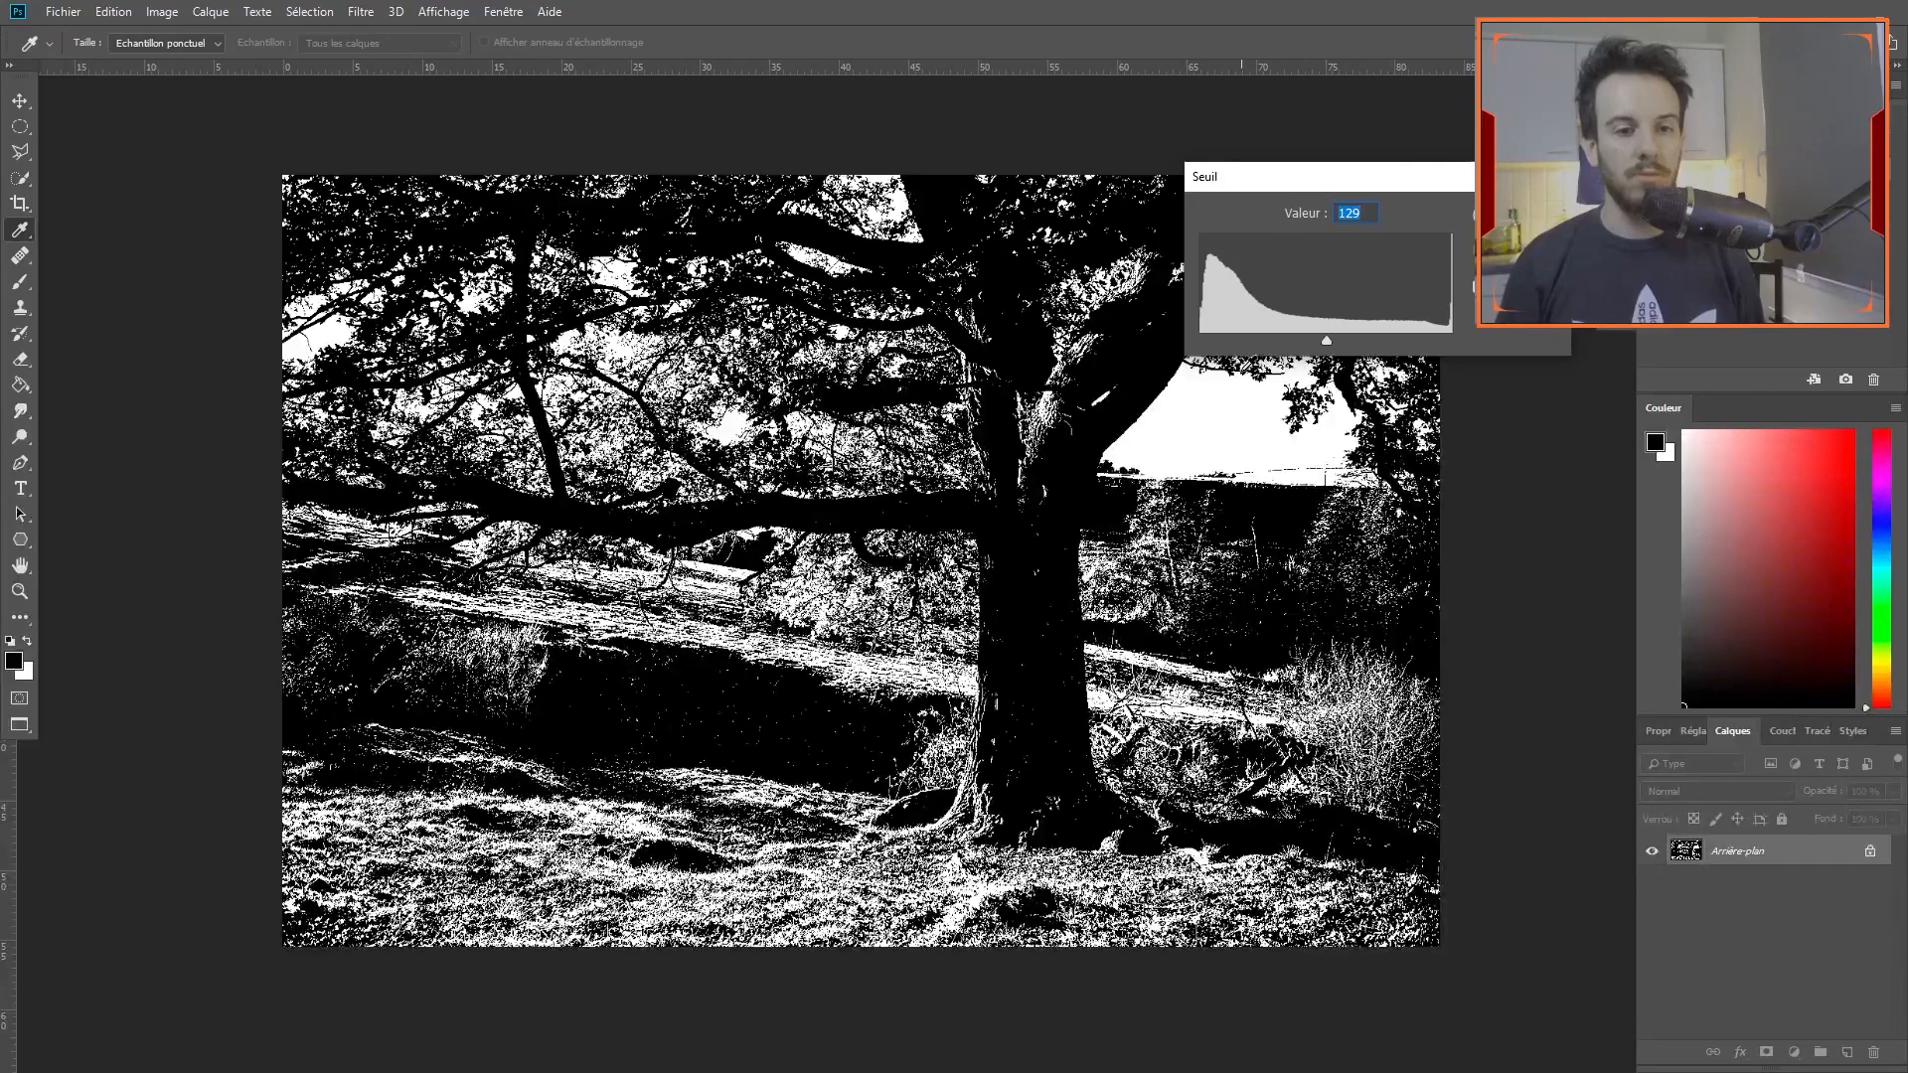
mouse_move(1334, 339)
mouse_down()
mouse_move(1256, 332)
mouse_move(1364, 338)
mouse_move(1339, 340)
mouse_up()
click(1517, 210)
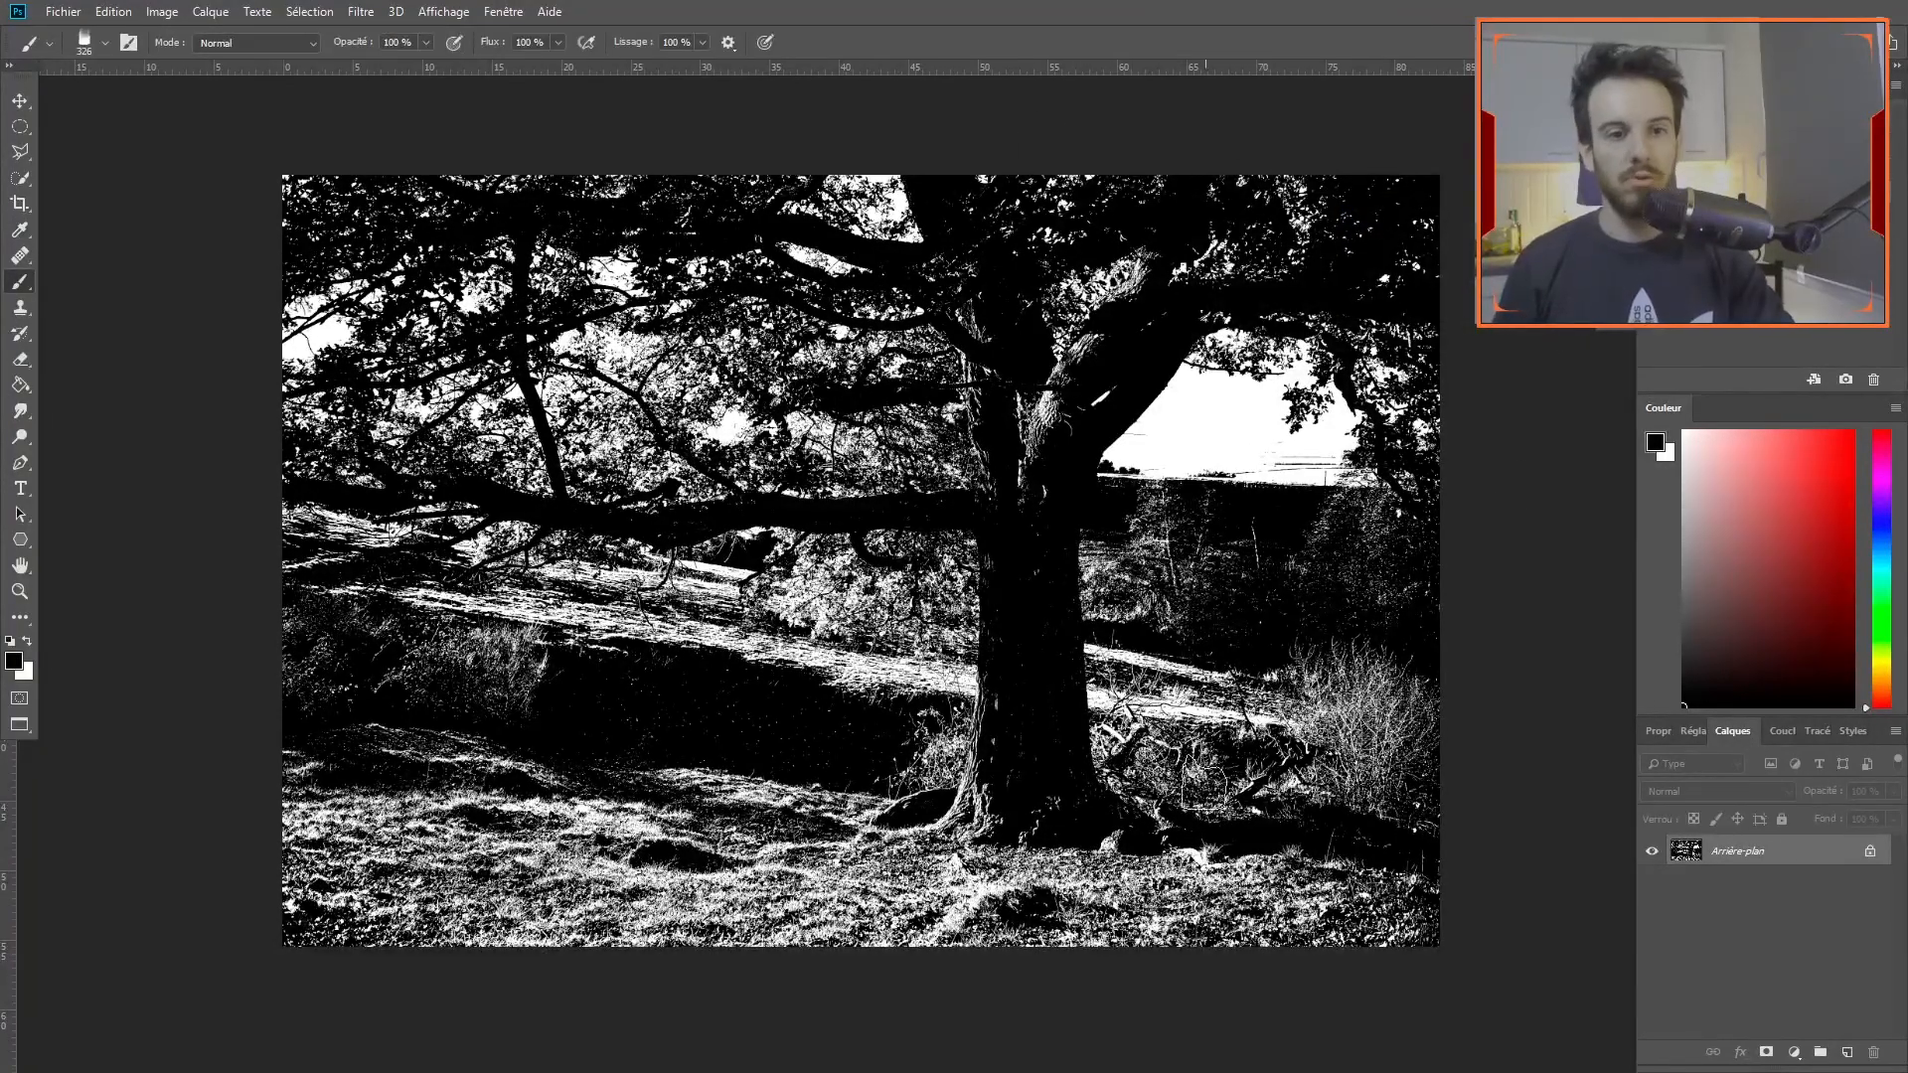
Set the brush size to 66 px and dab black touch-ups along the tree's long horizontal branch.
scroll(1006, 737, up, 5)
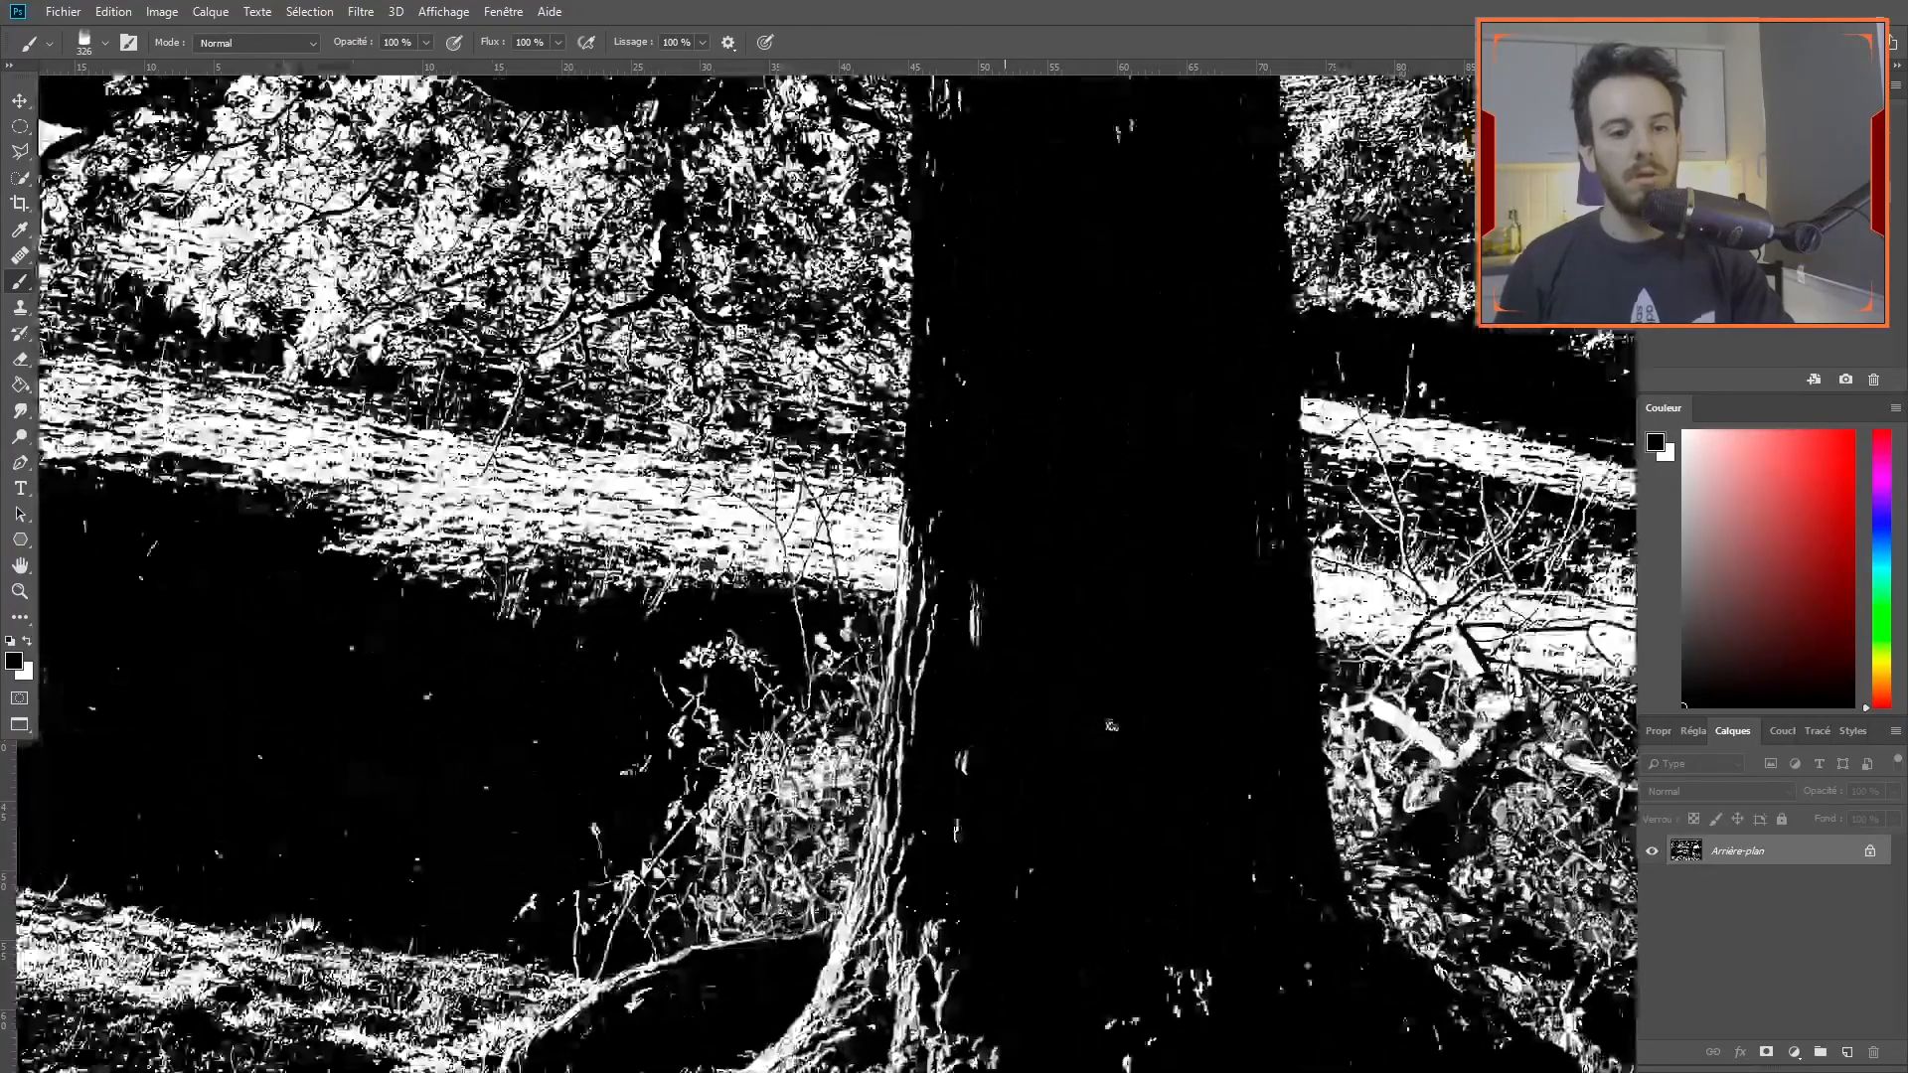
scroll(1136, 567, down, 5)
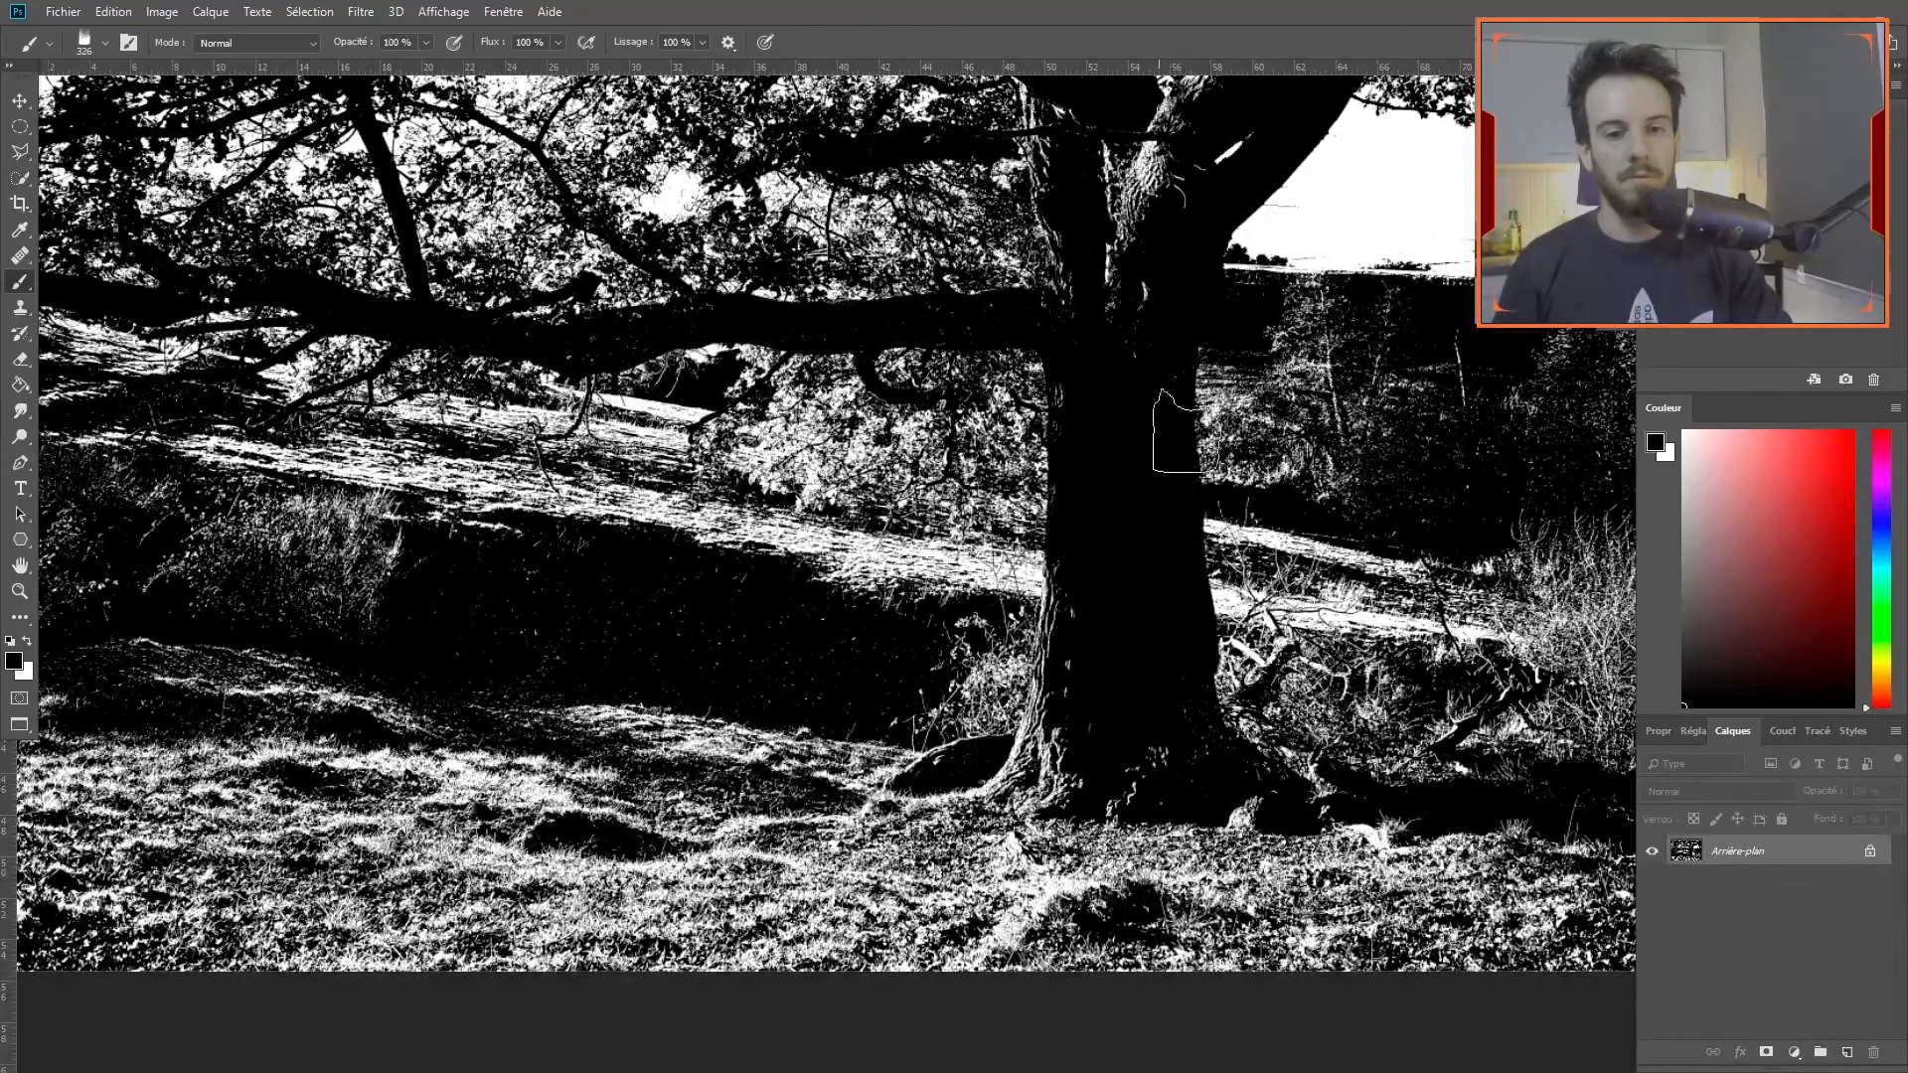
mouse_move(1113, 391)
mouse_down()
mouse_move(1015, 428)
mouse_move(1224, 442)
mouse_move(1180, 540)
mouse_move(996, 444)
mouse_up()
right_click(865, 410)
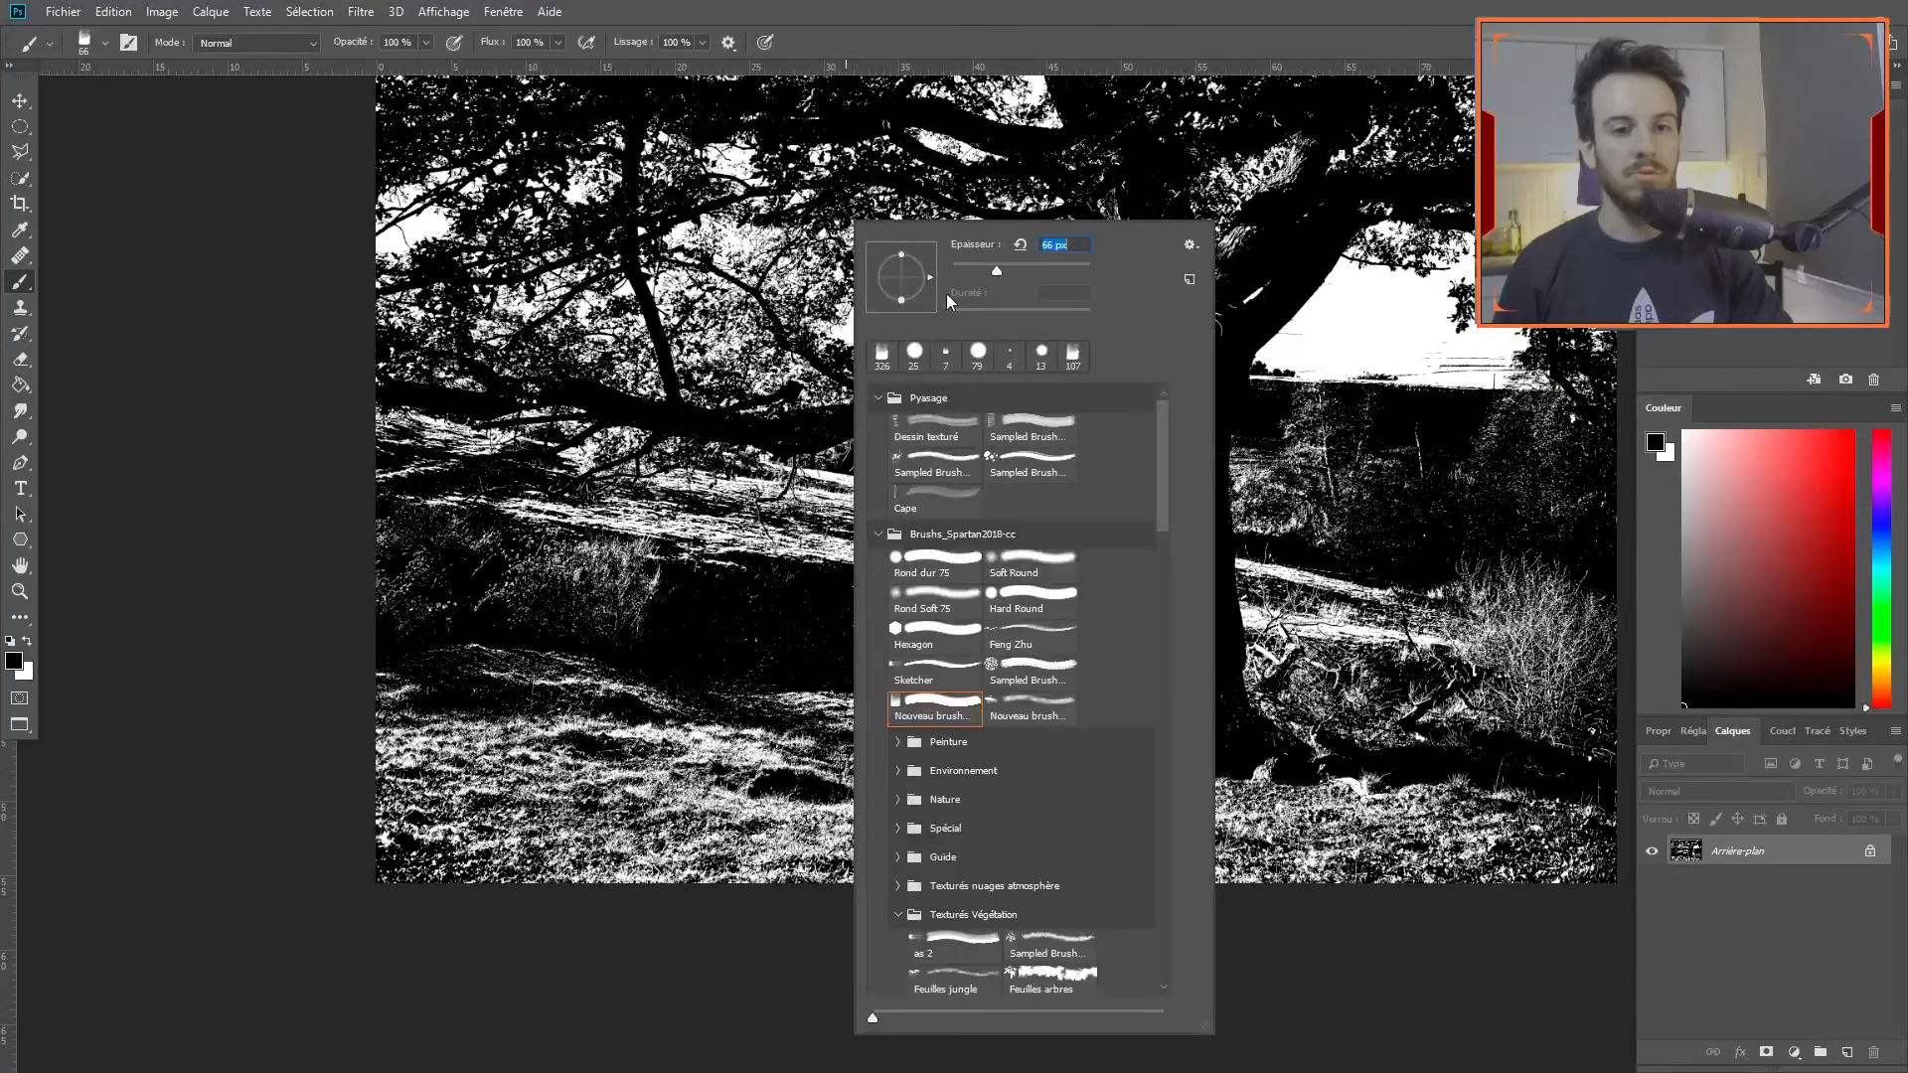
click(674, 419)
click(798, 442)
click(798, 443)
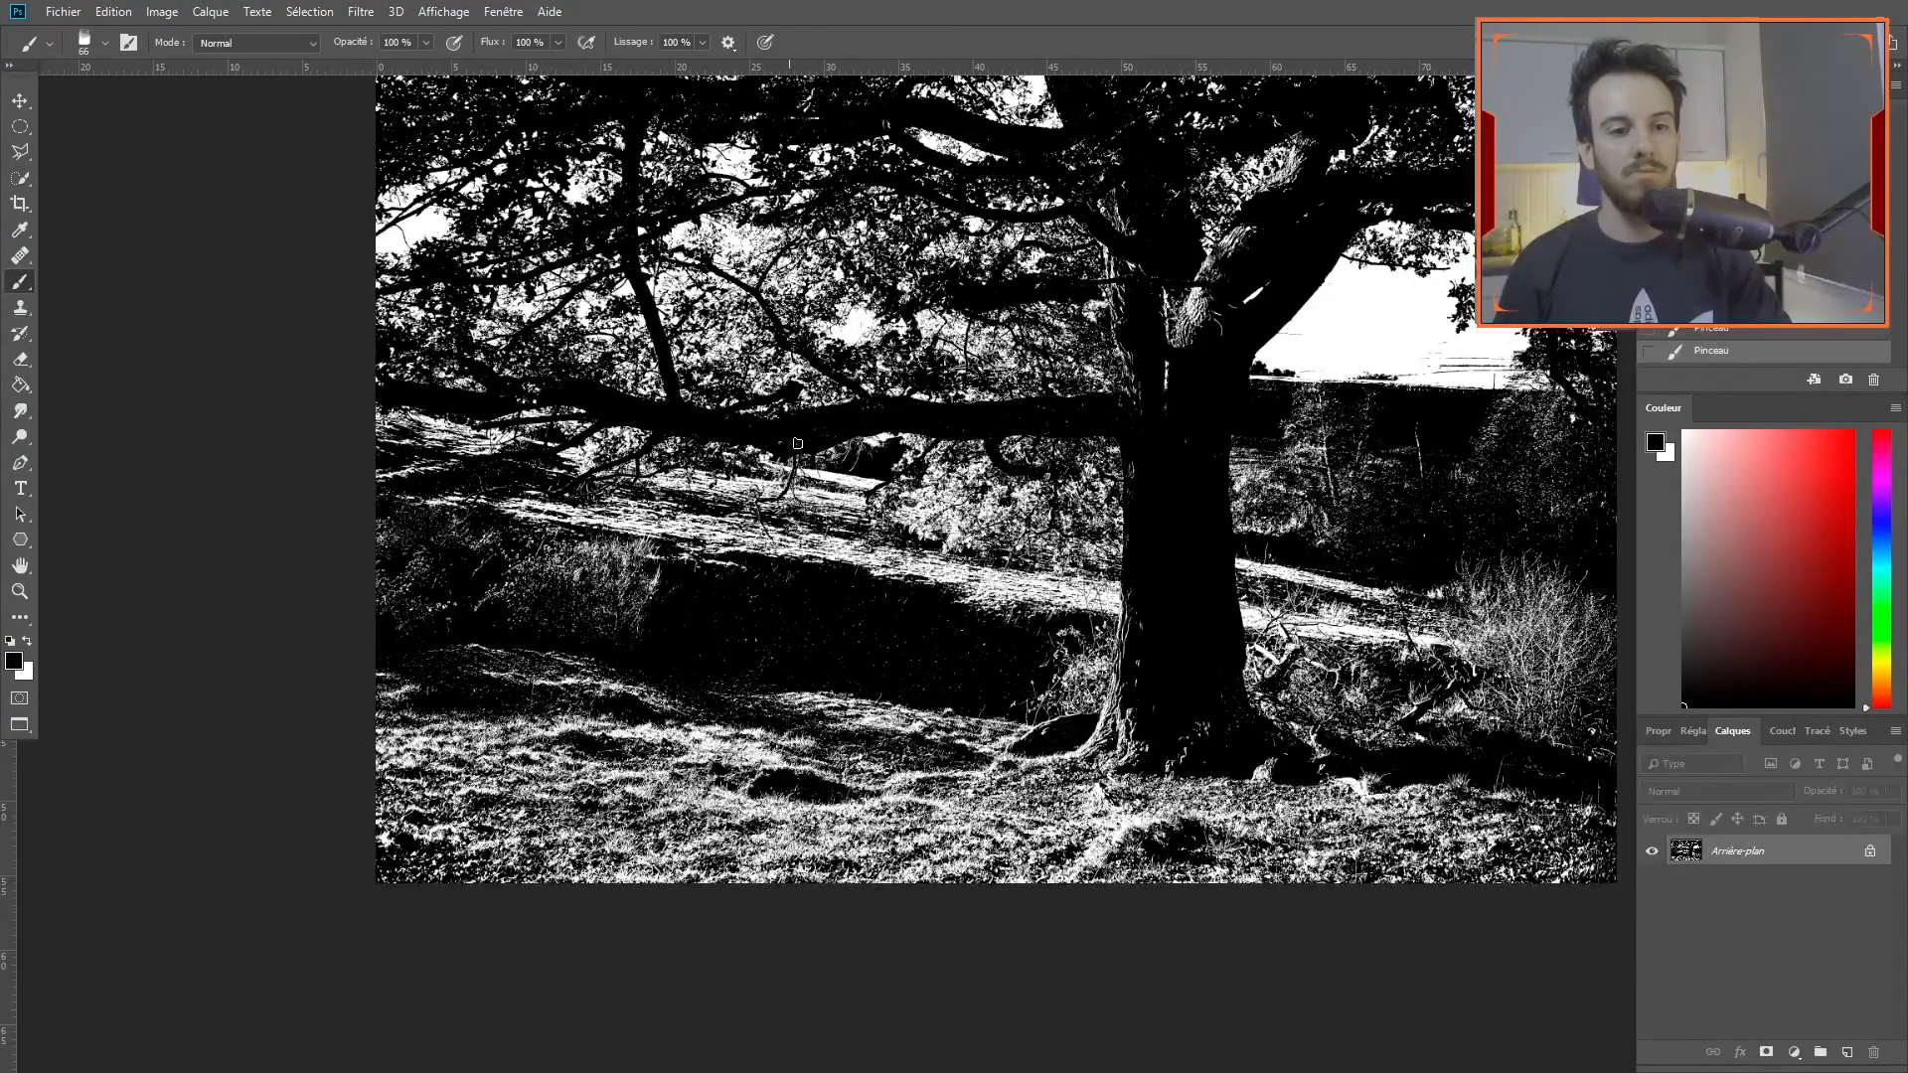
click(927, 406)
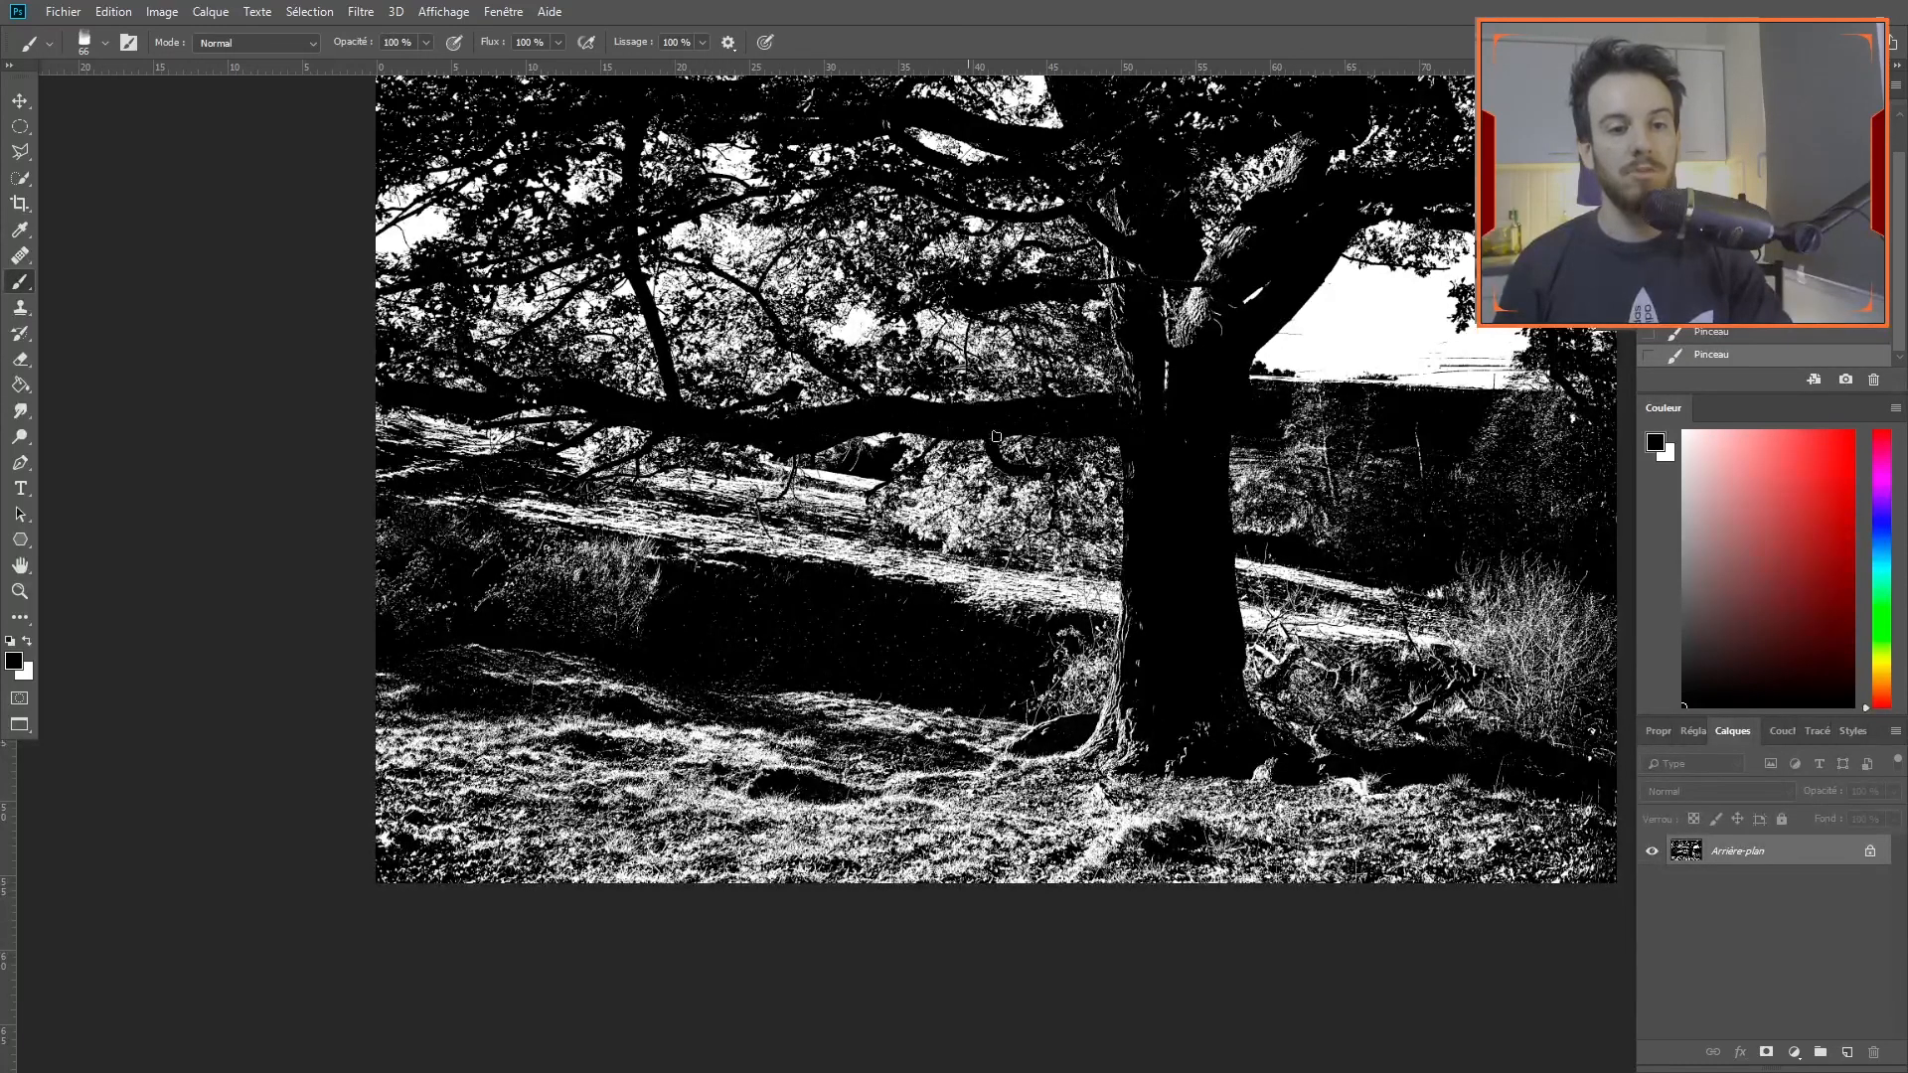